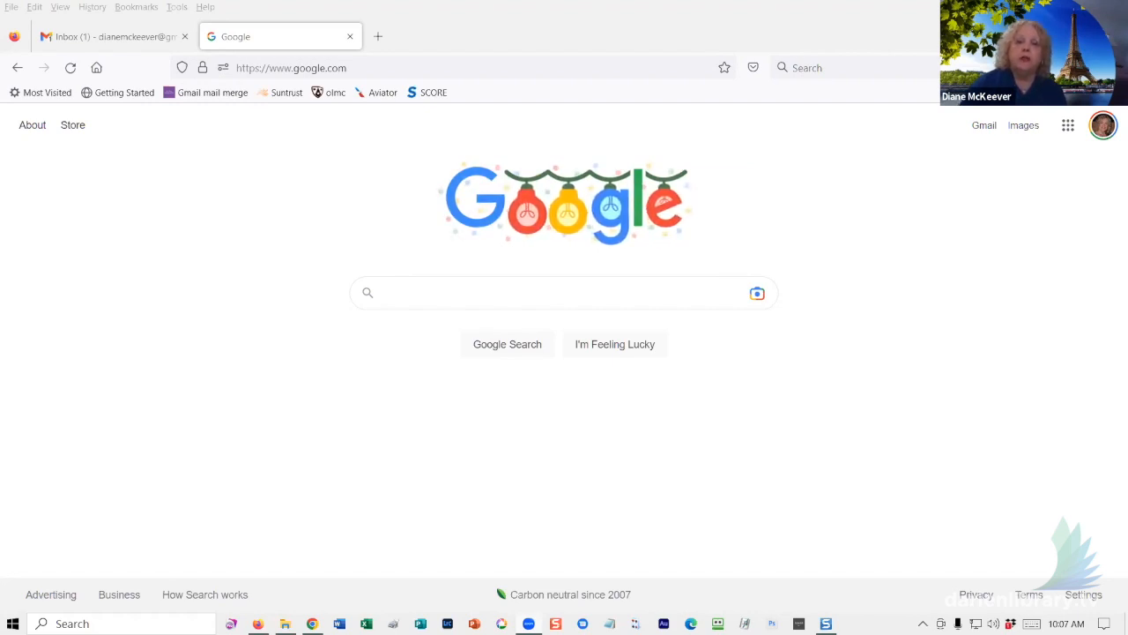
- Open the nine-dot Google apps launcher from the Google home page
click(1102, 128)
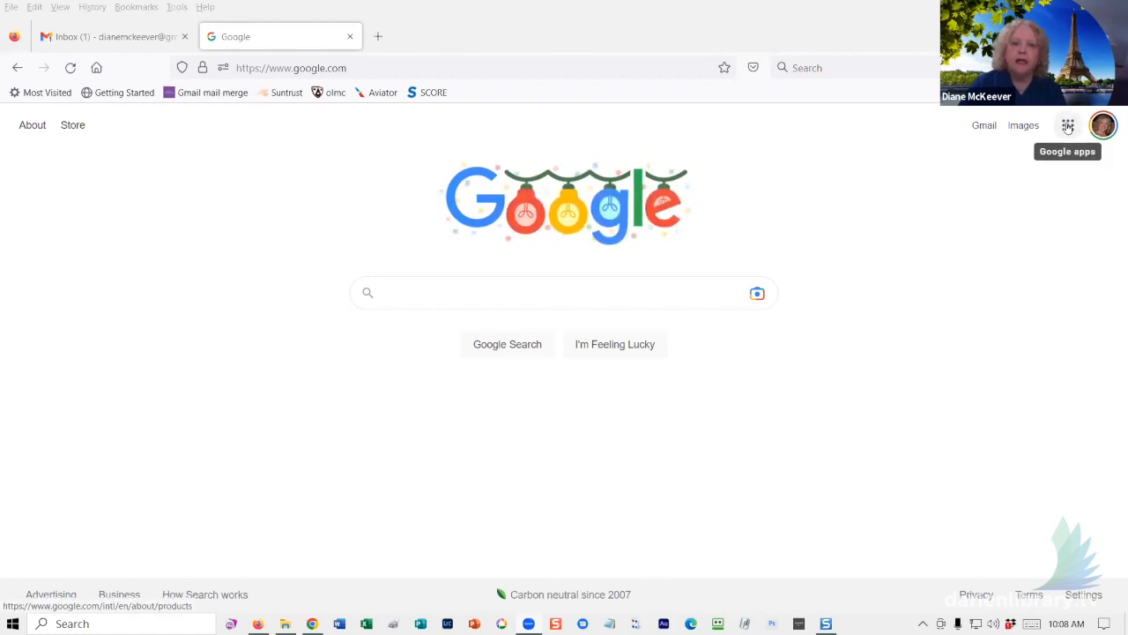
click(1068, 127)
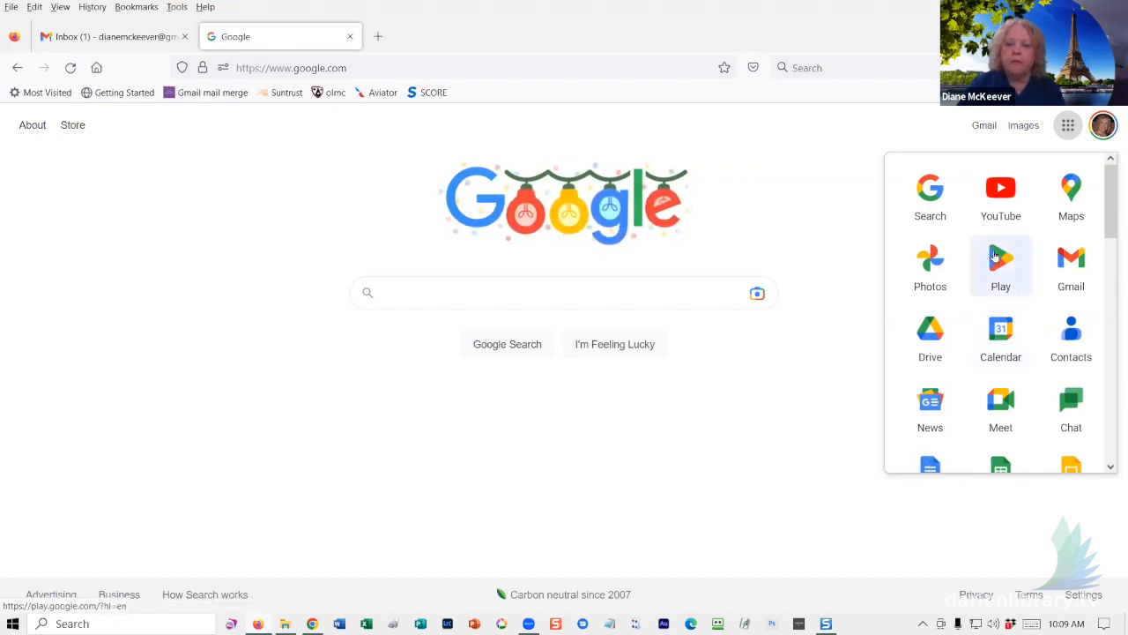
- Move Play down, and place Docs, Sheets, Slides, then Forms and Blogger after Drive in the apps grid
drag(994, 255, 997, 537)
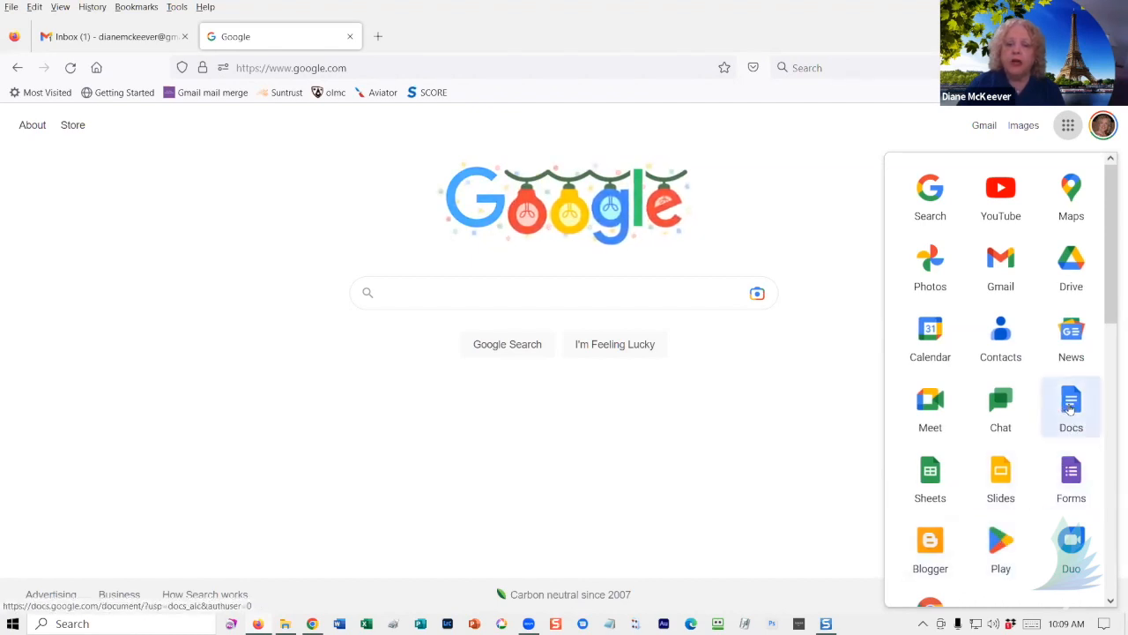
drag(1071, 407, 930, 333)
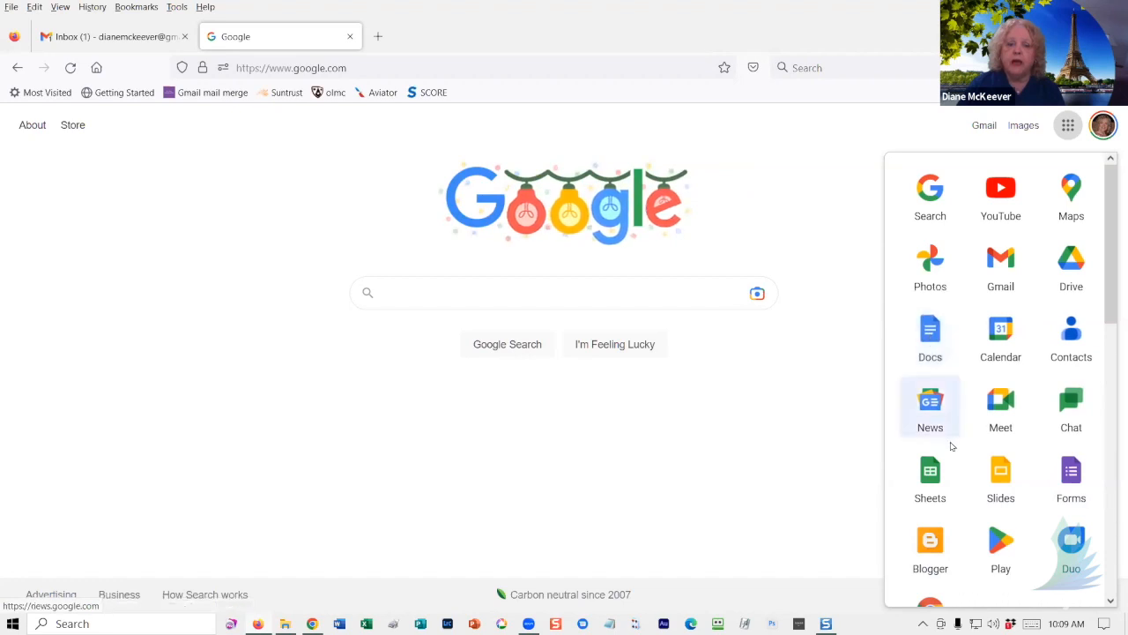
drag(930, 471, 999, 333)
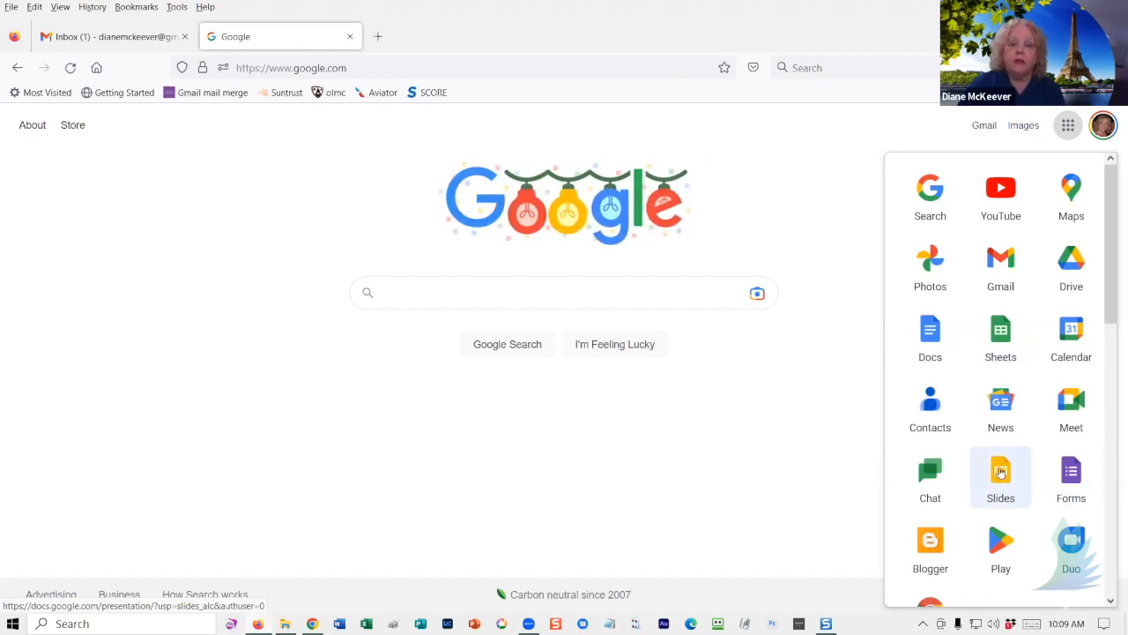
drag(1000, 474, 1072, 331)
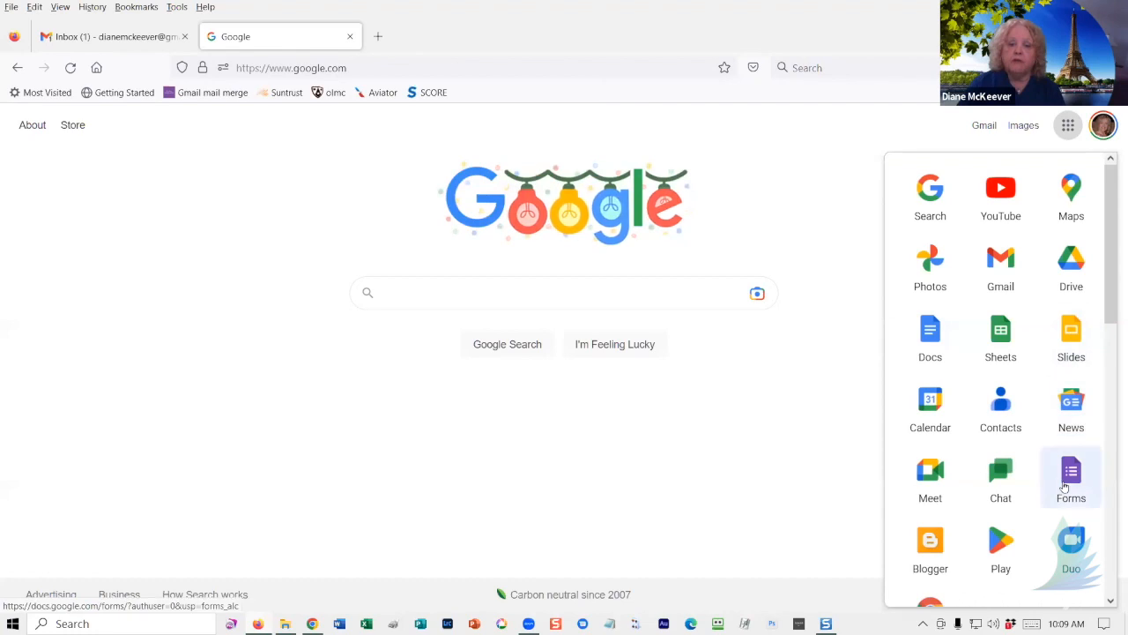
drag(1073, 472, 935, 403)
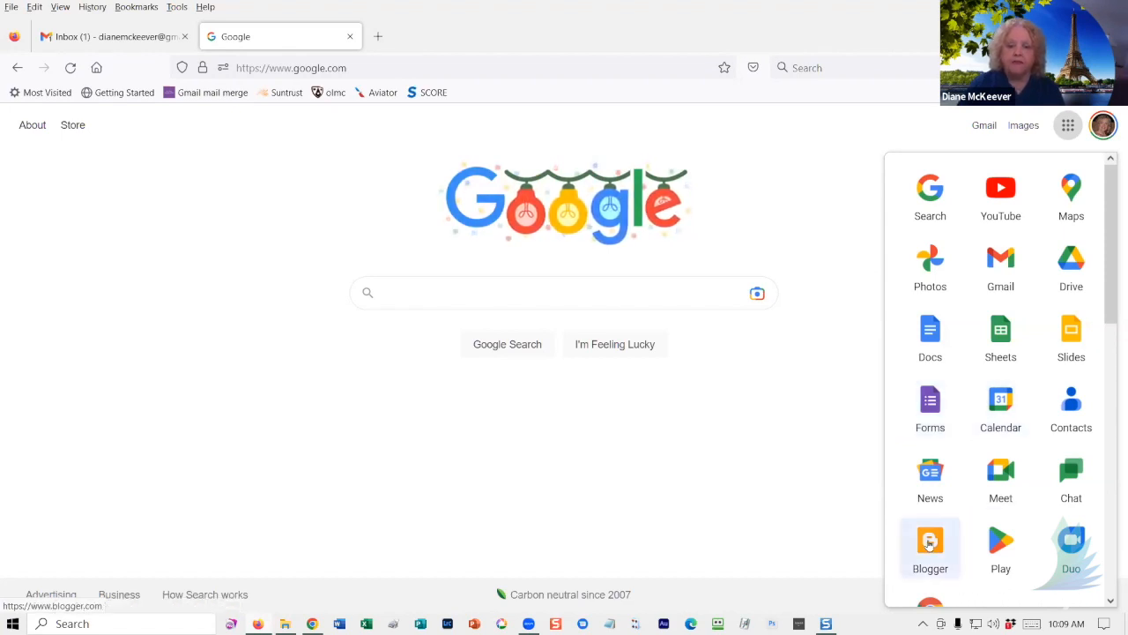
drag(928, 543, 1013, 430)
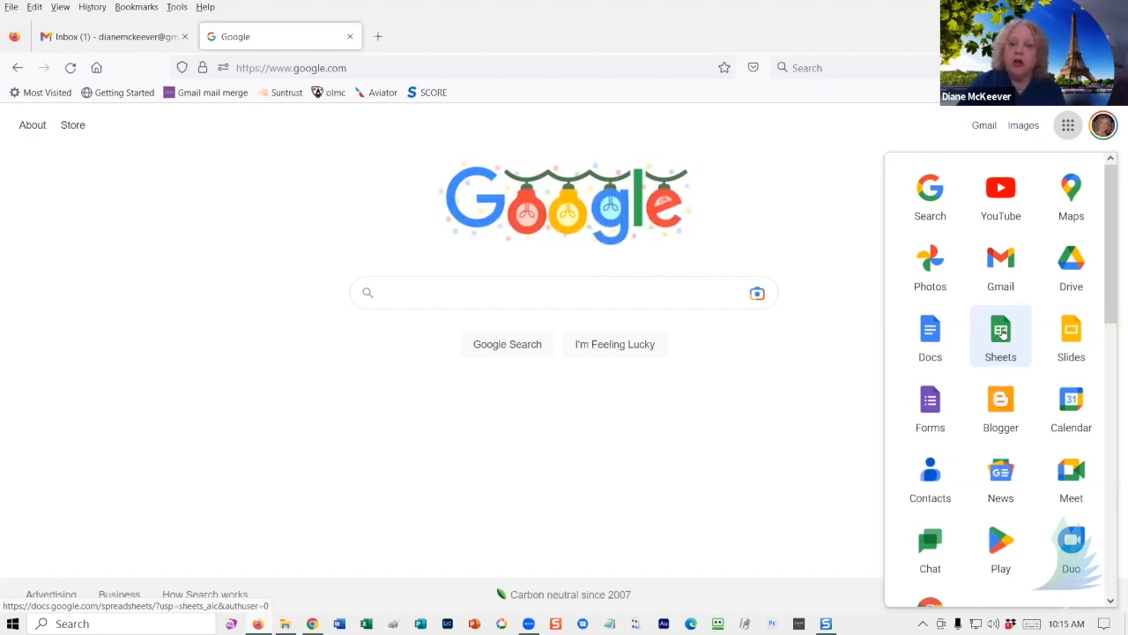
- Launch Google Sheets from the apps grid and start a Blank spreadsheet
click(1002, 332)
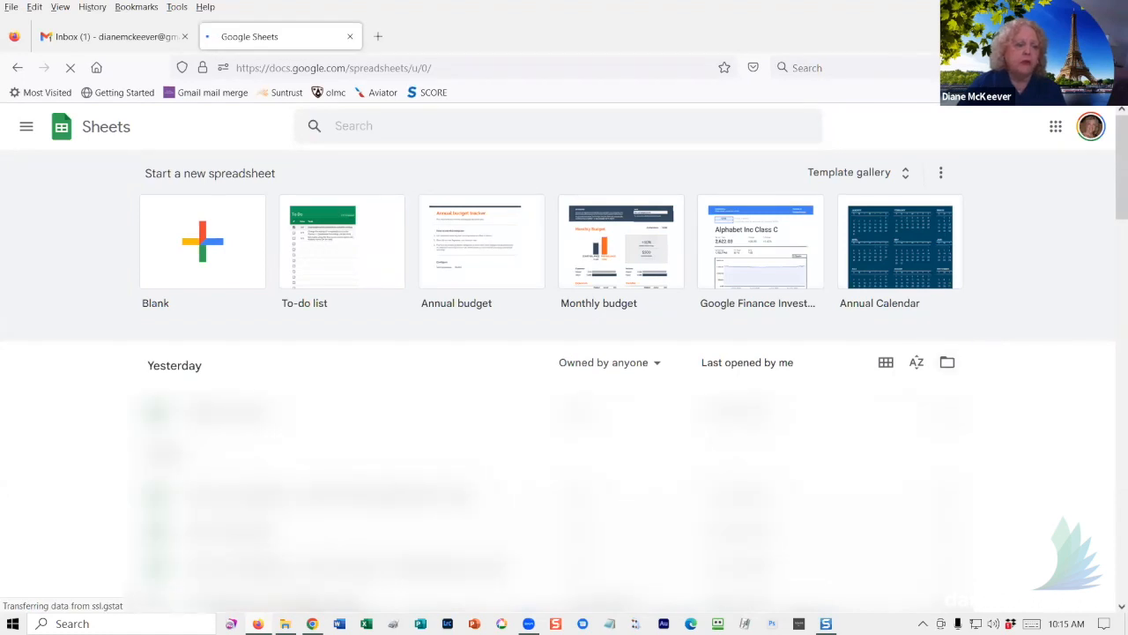
scroll(564, 352, down, 3)
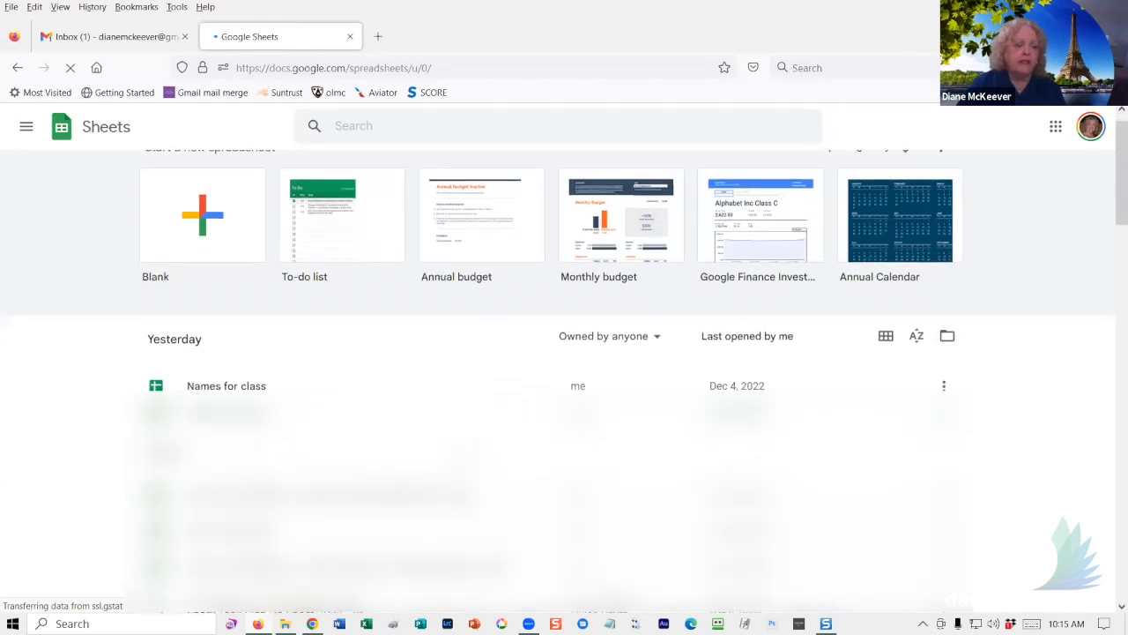
scroll(564, 353, down, 2)
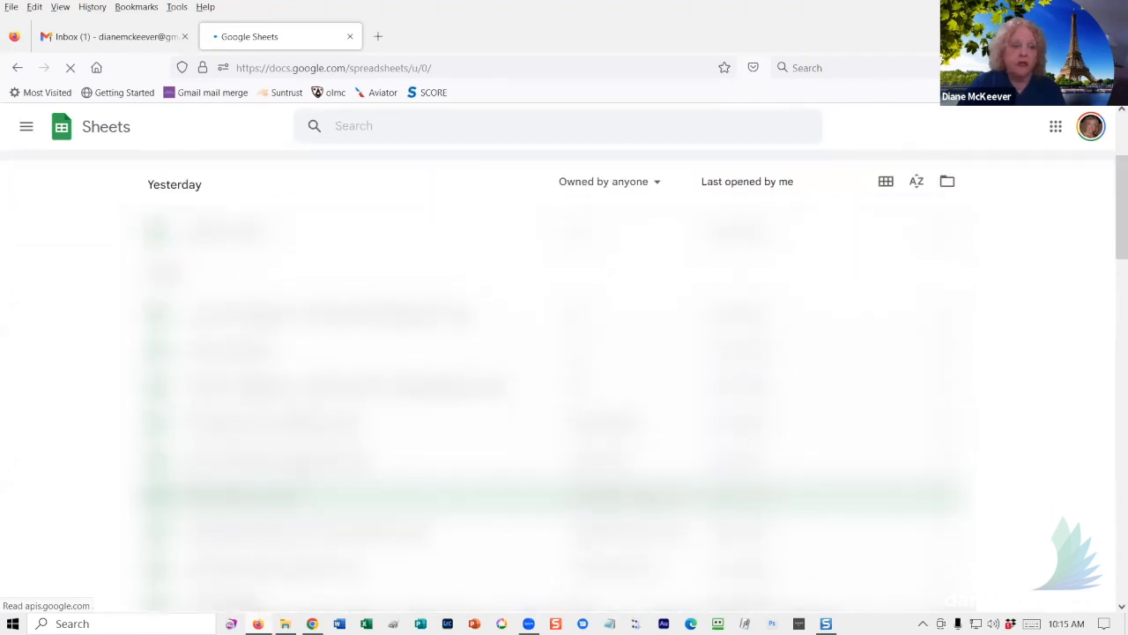
scroll(186, 231, up, 5)
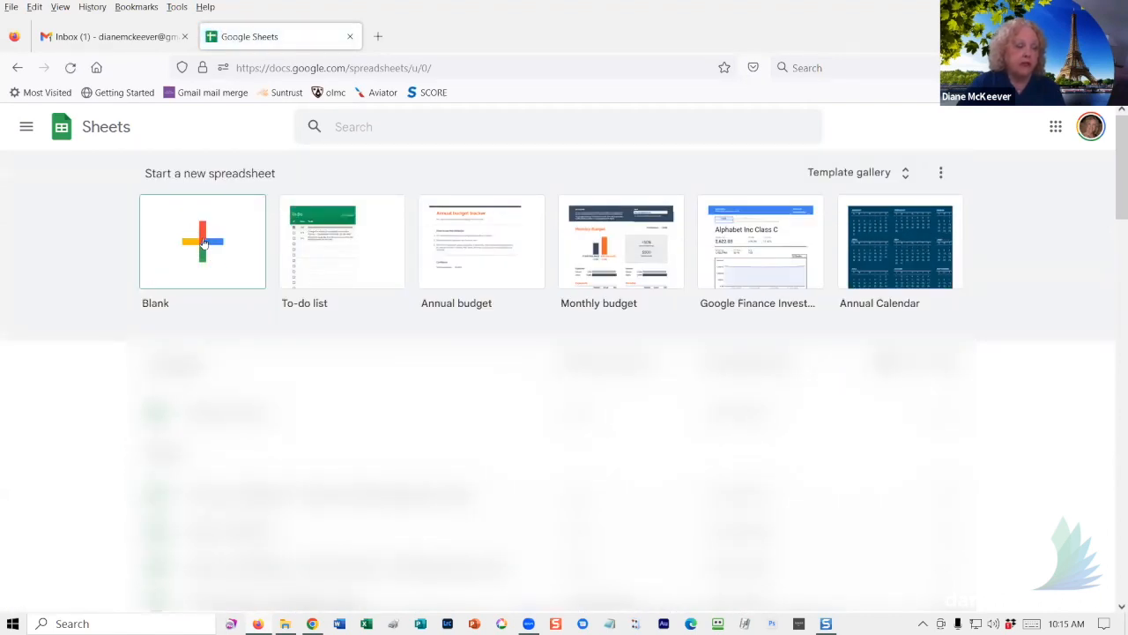
click(203, 243)
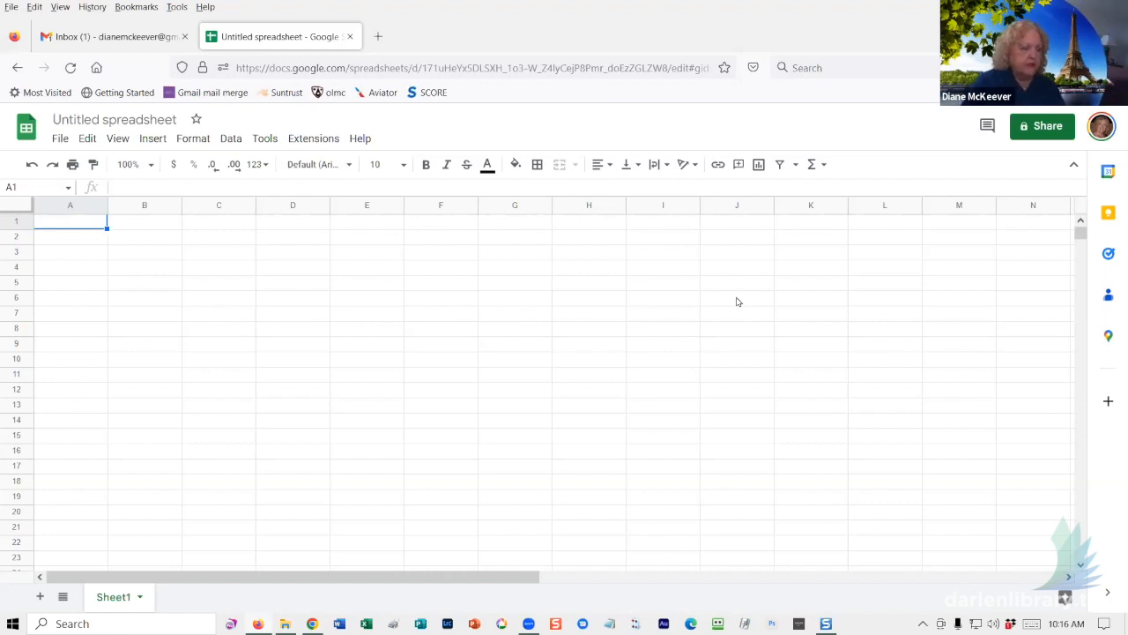
- Enter the headers First Name, Last Name and Second Name in A1–C1
text(First)
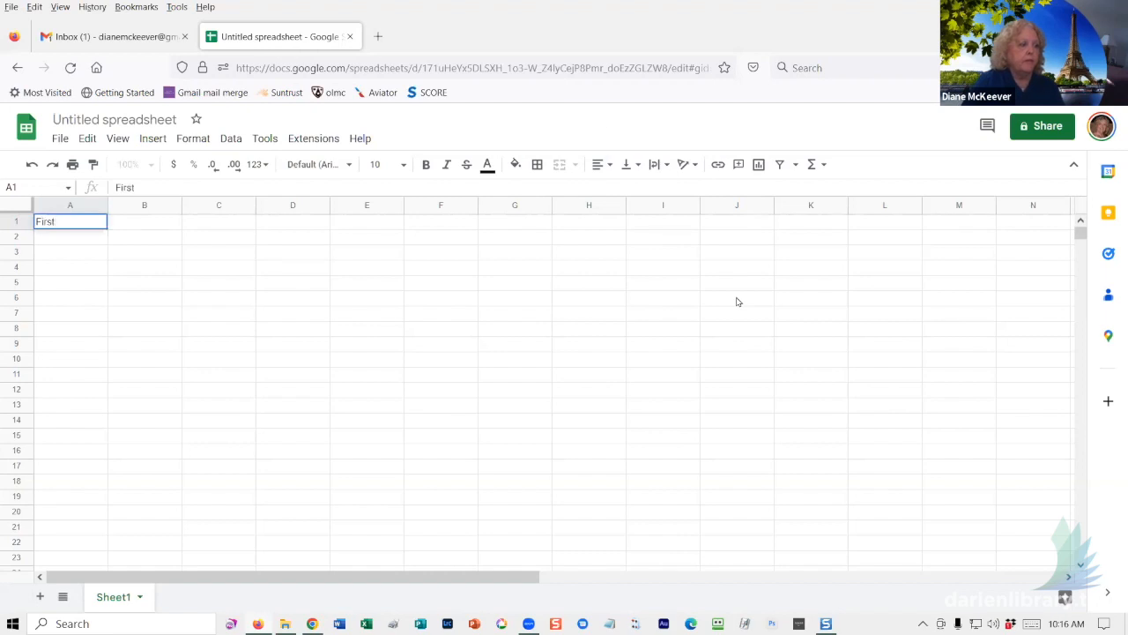
text( Name)
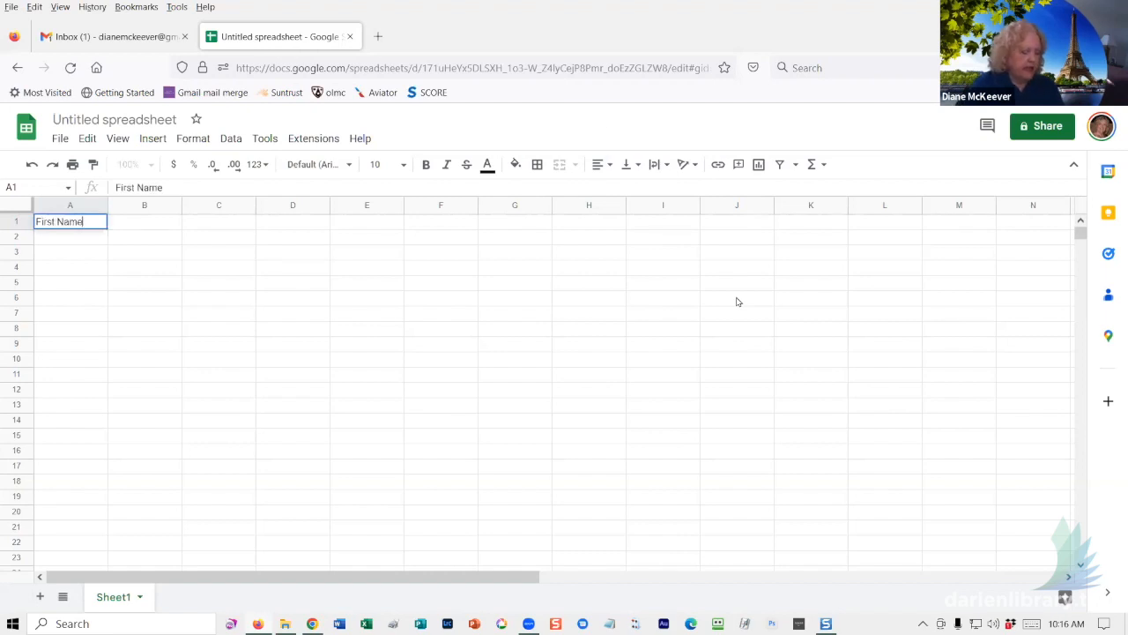
key(Tab)
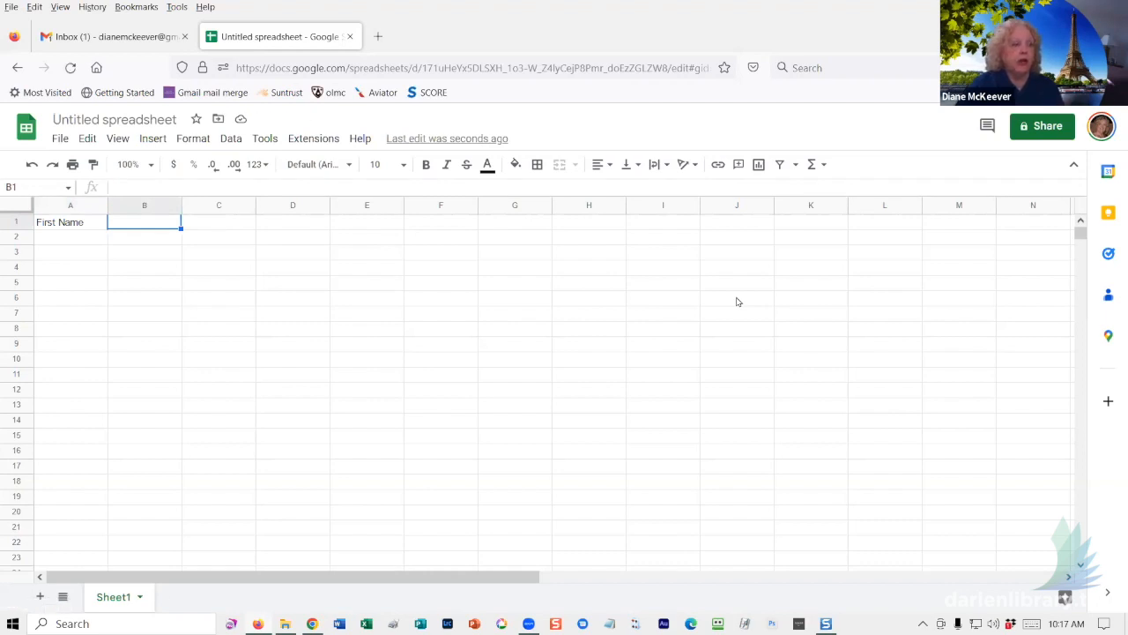
text(Last Name)
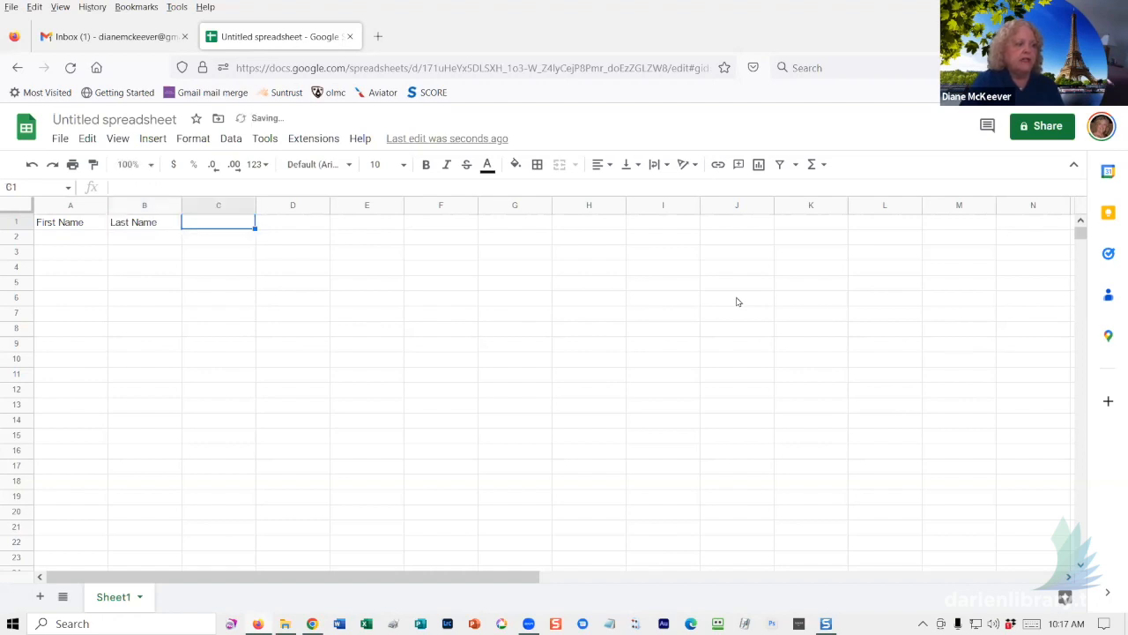
key(Tab)
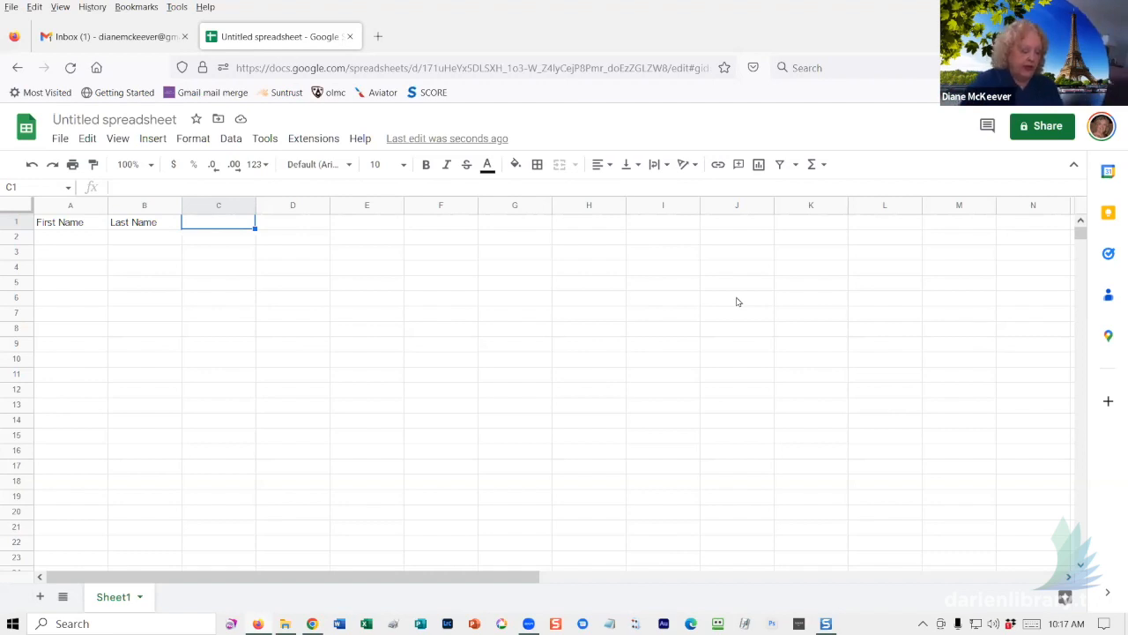
text(Second Name)
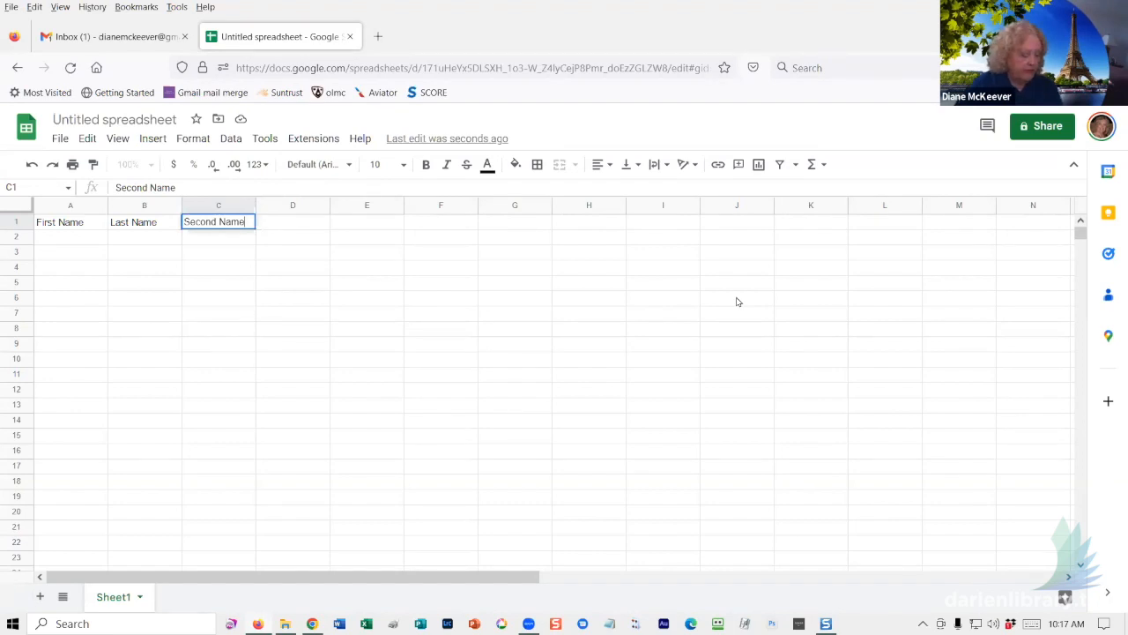
key(Tab)
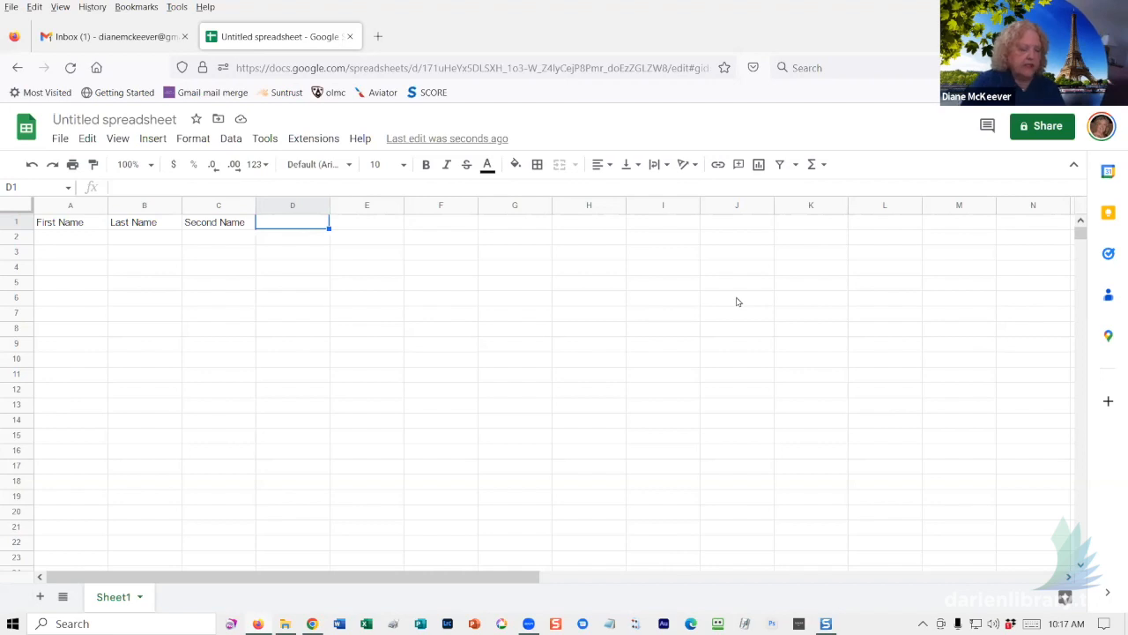
- Add the headers Family, Address, City, State and Zip in D1–H1
text(Family)
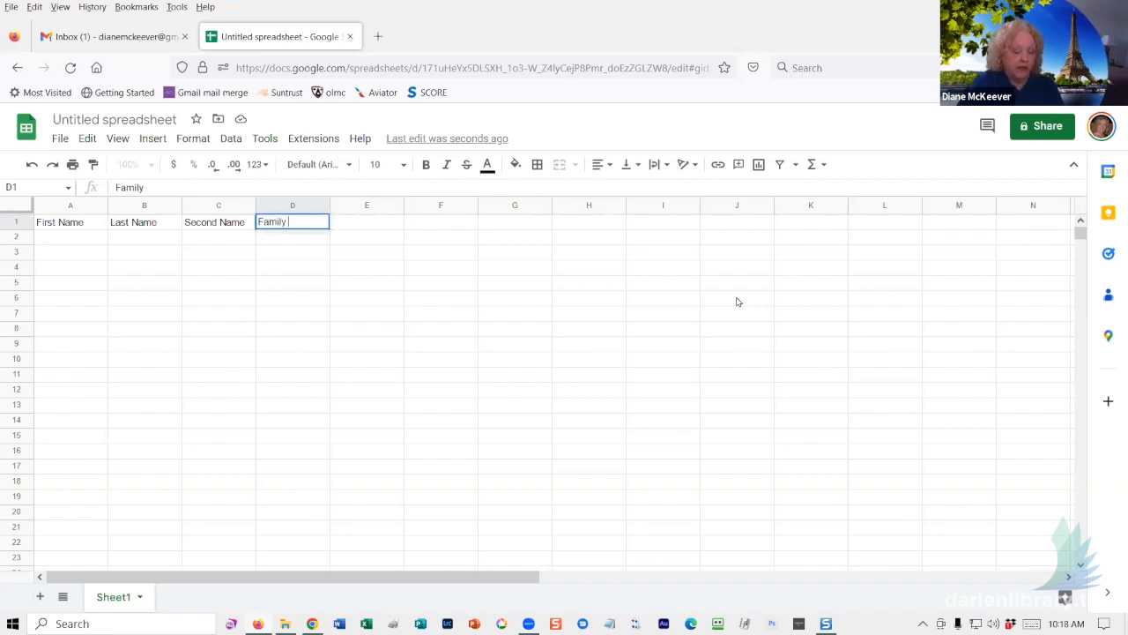
key(Tab)
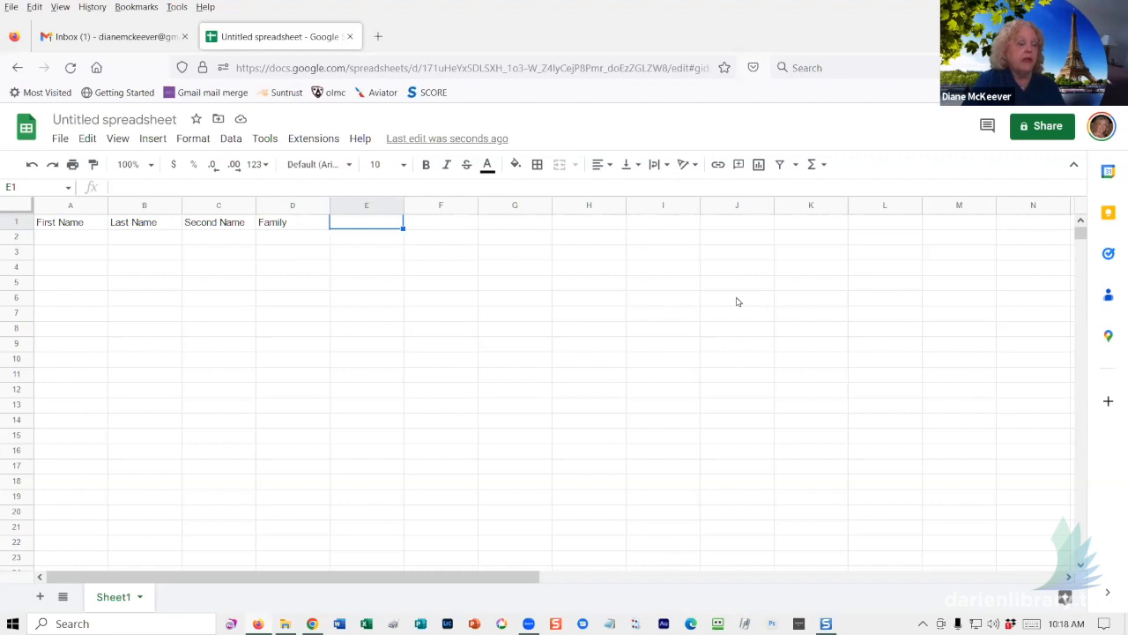
text(Address)
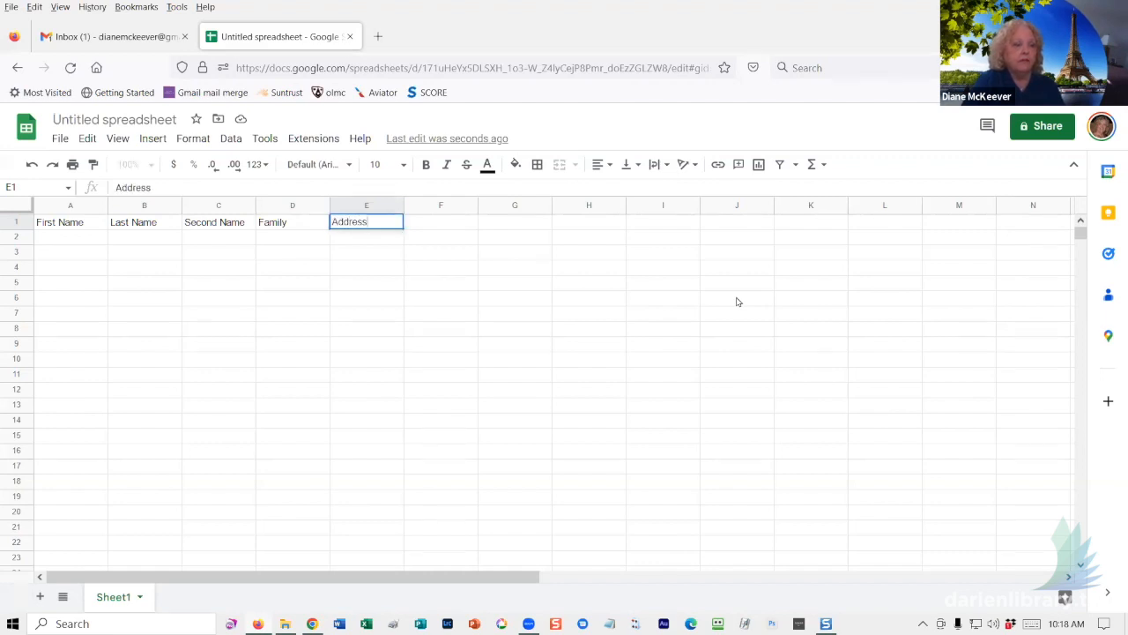
key(Tab)
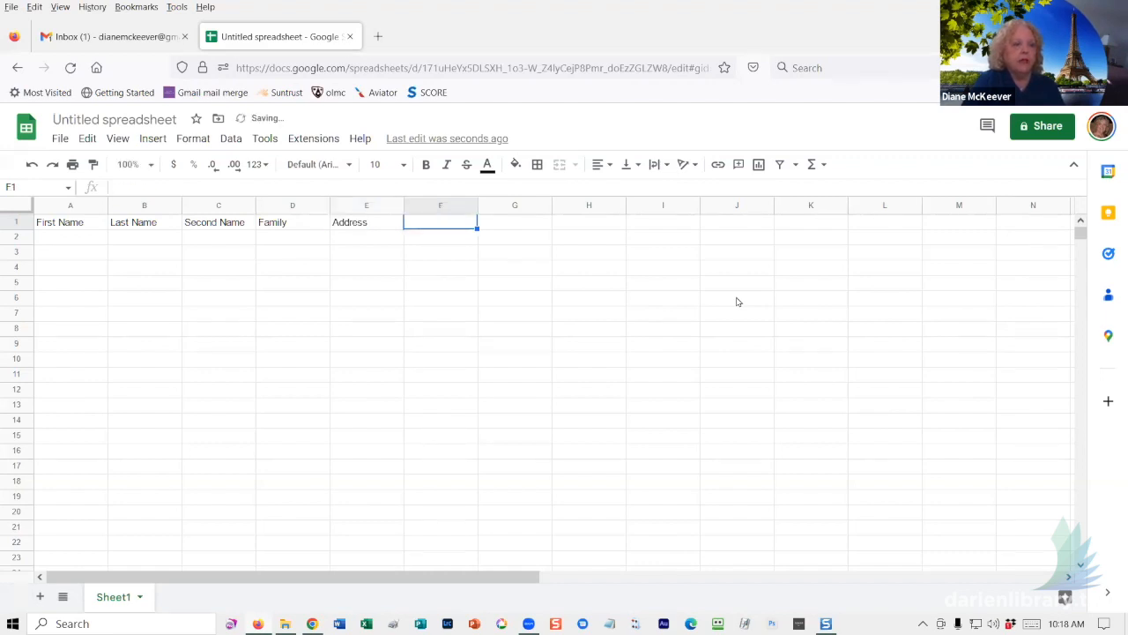
text(City)
key(Tab)
text(Stta)
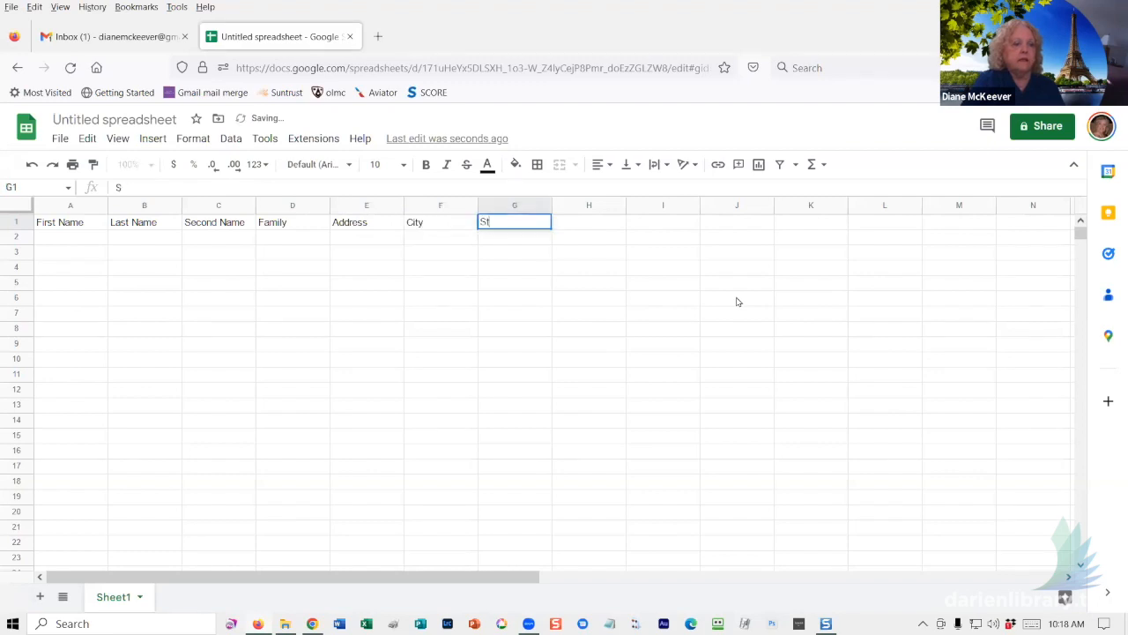
key(BackSpace)
key(BackSpace)
text(ate)
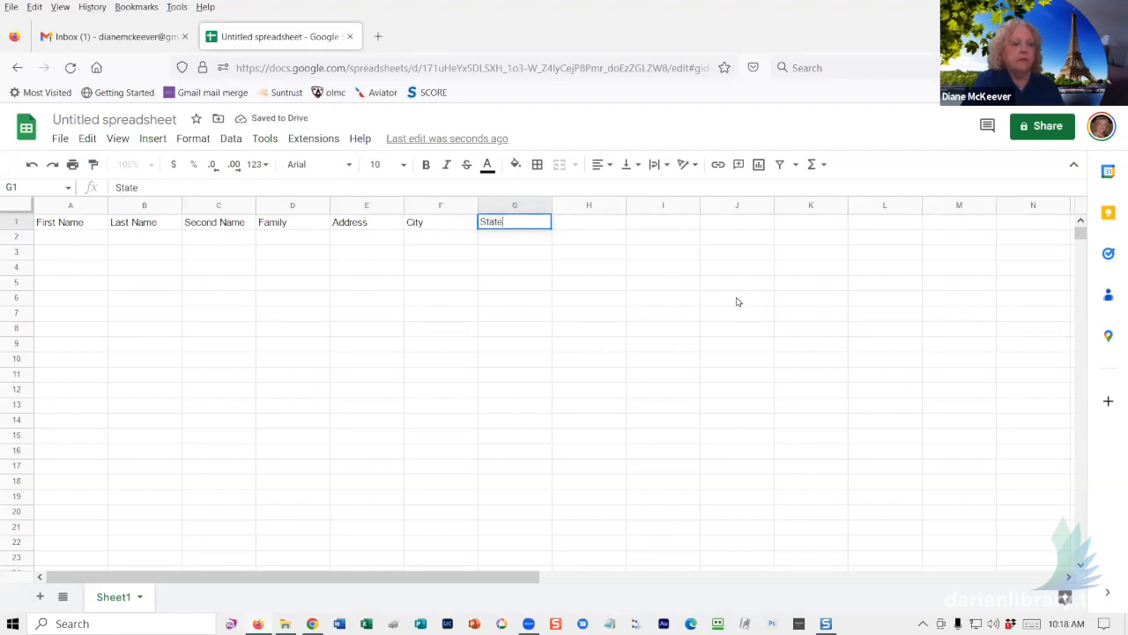
key(Tab)
text(Zip)
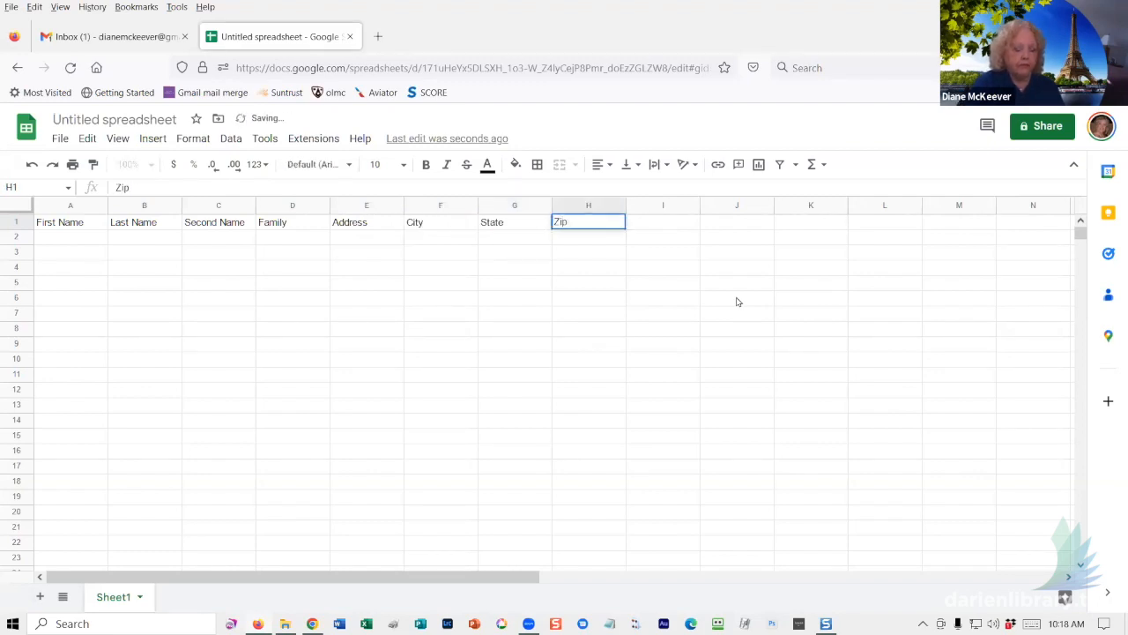
key(Return)
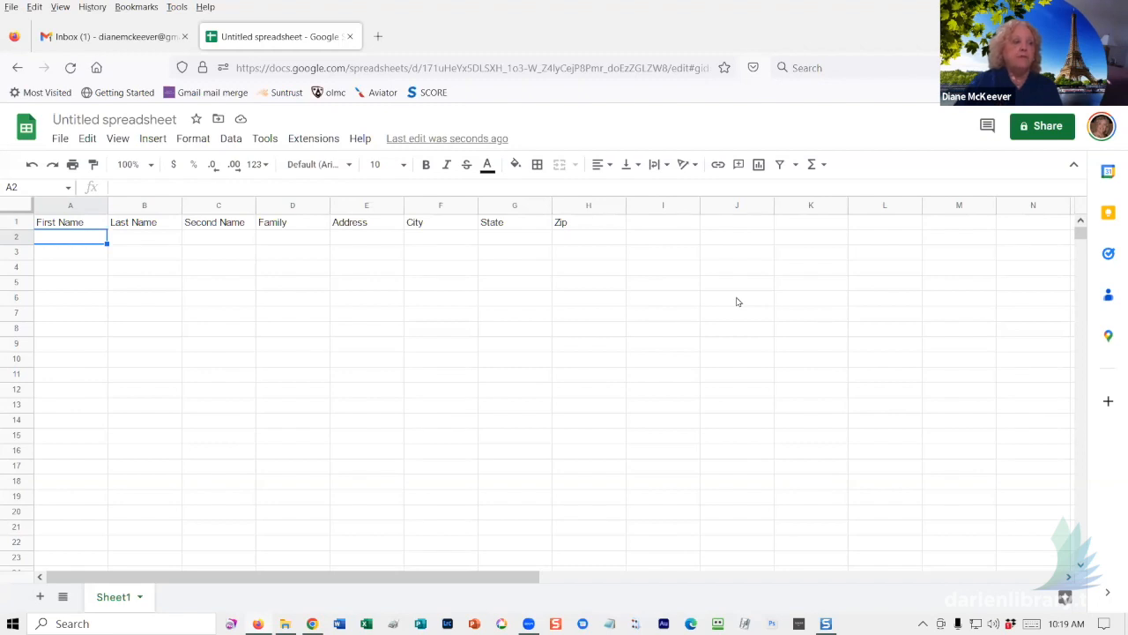
click(58, 138)
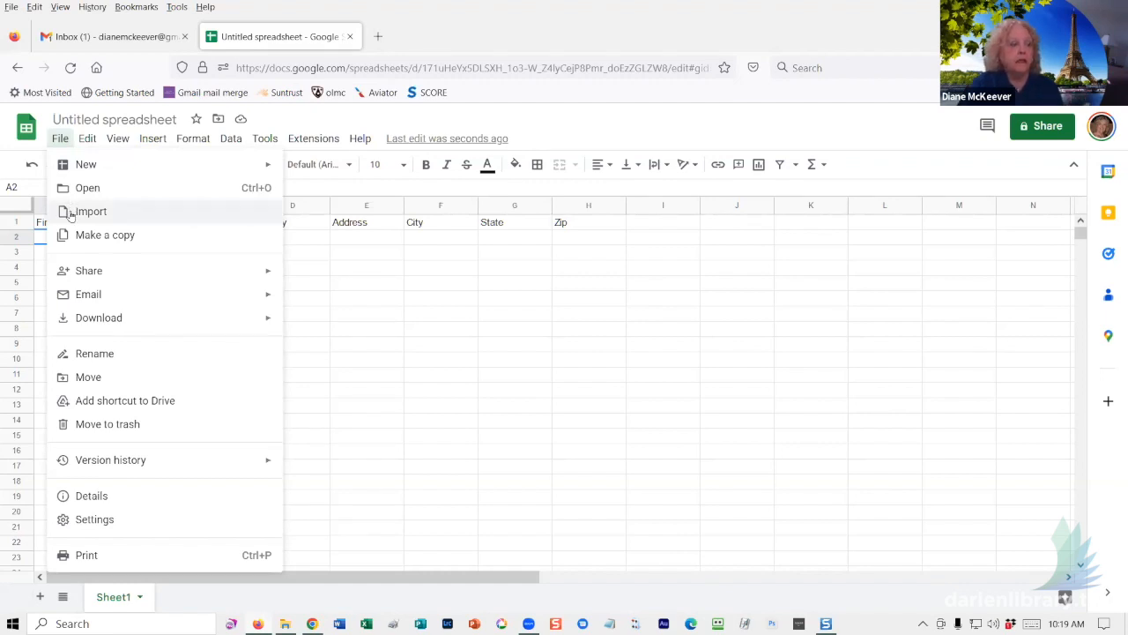
click(459, 333)
click(65, 236)
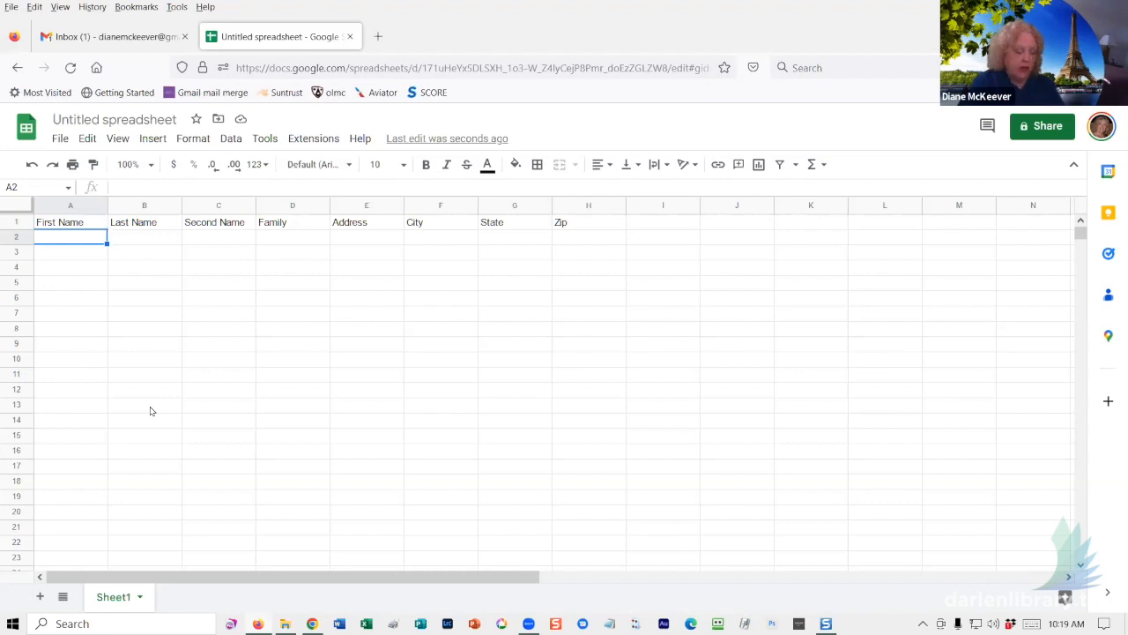
- Enter the first household's first names, last name and '& Family' in row 2, leaving Second Name empty
text(Mr. )
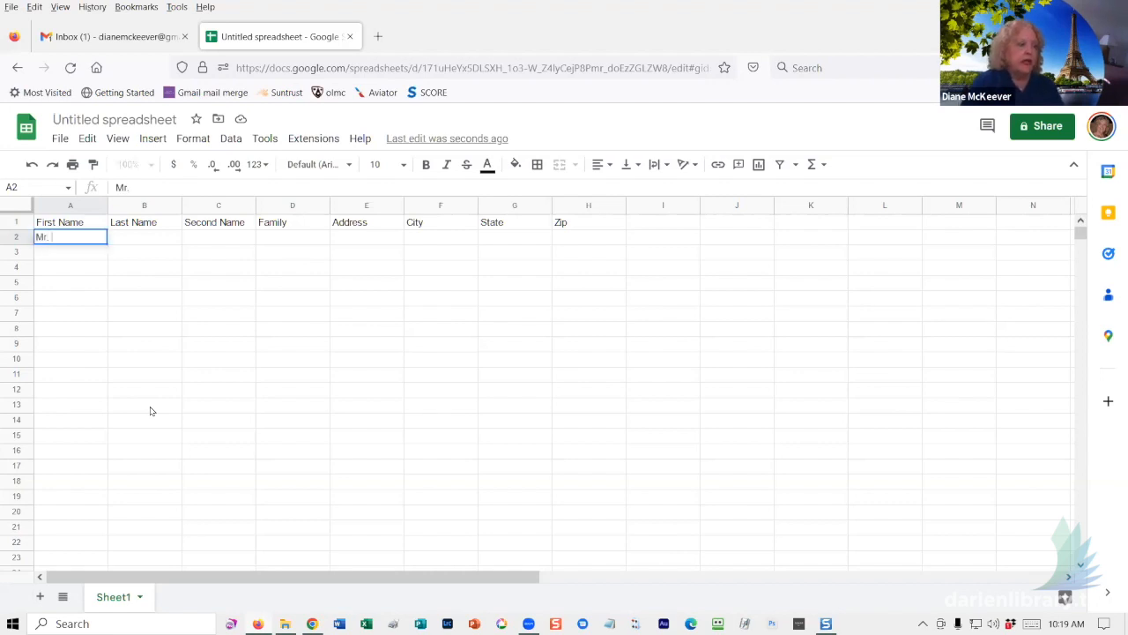
text(& Mrs.)
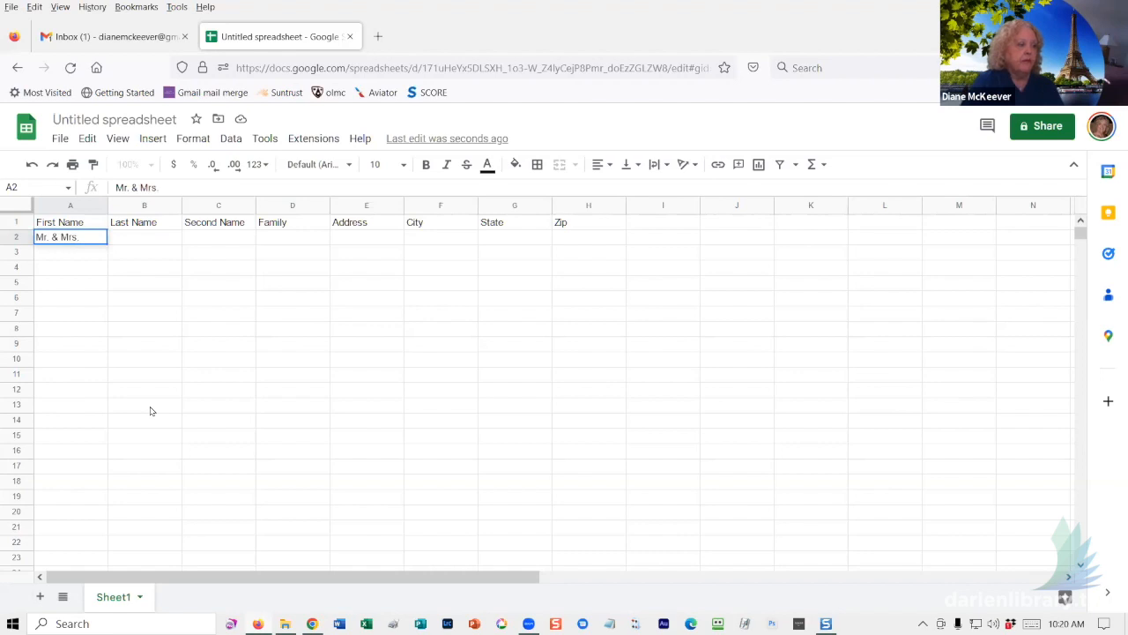
key(Tab)
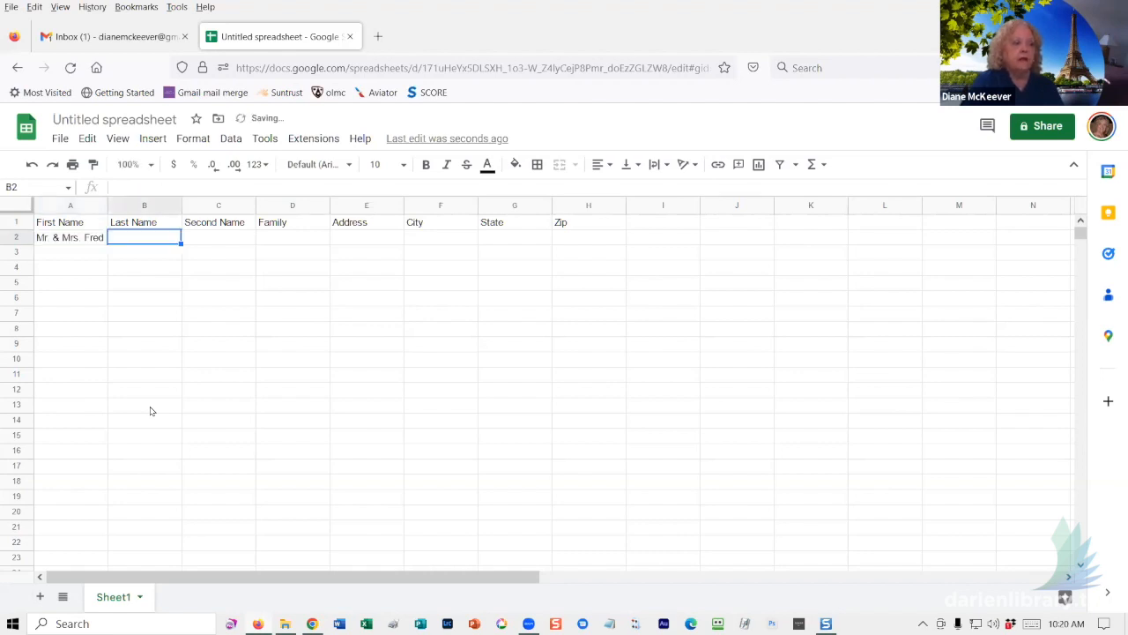
key(Tab)
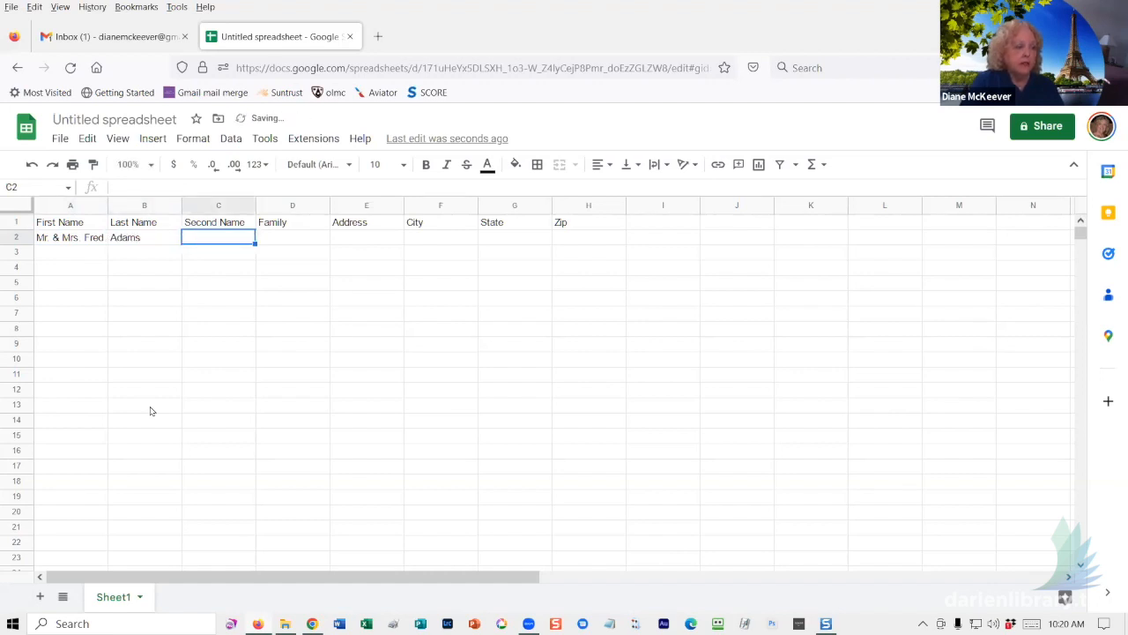
key(Tab)
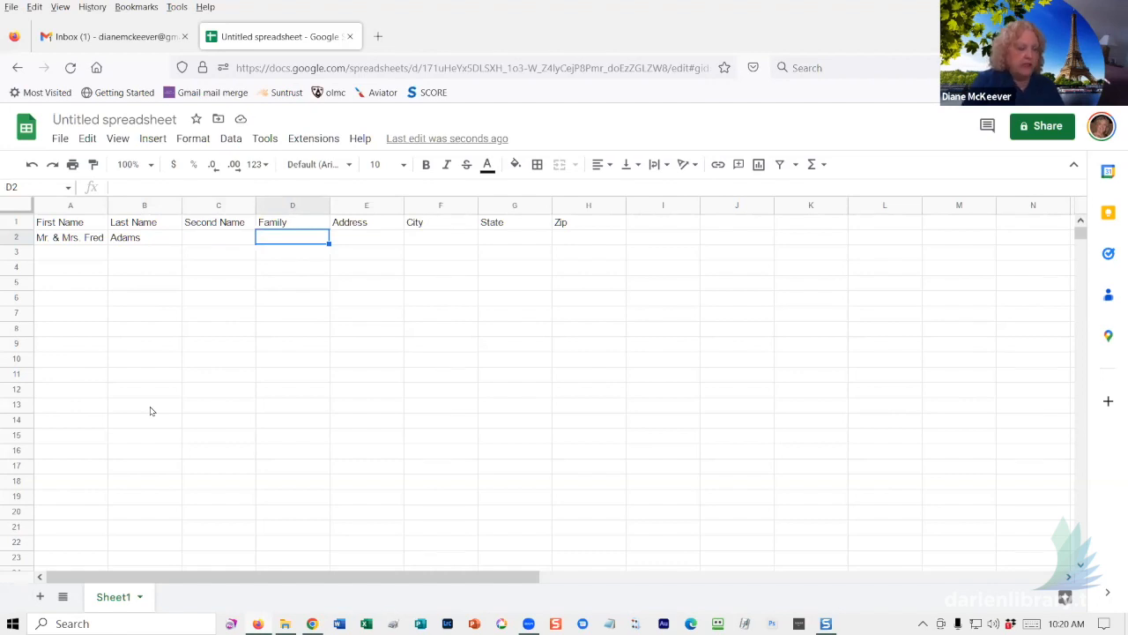
text(& Family)
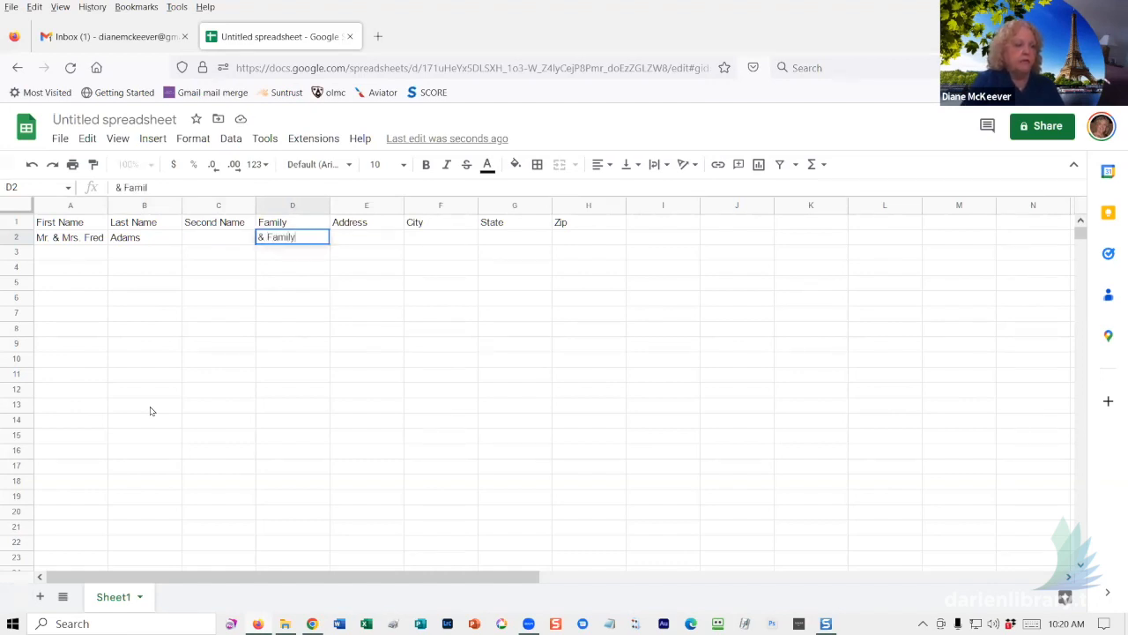
key(Tab)
- Fill in the street address, New Canaan, CT and zip 06940, dismissing the password prompt
text(12)
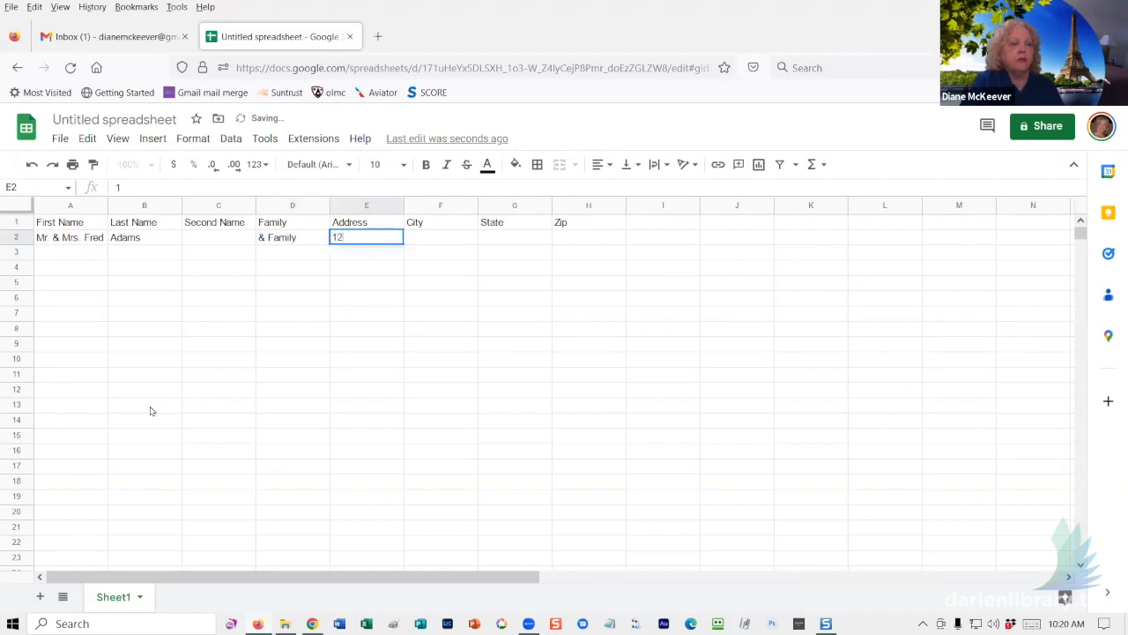
text(3 Main S)
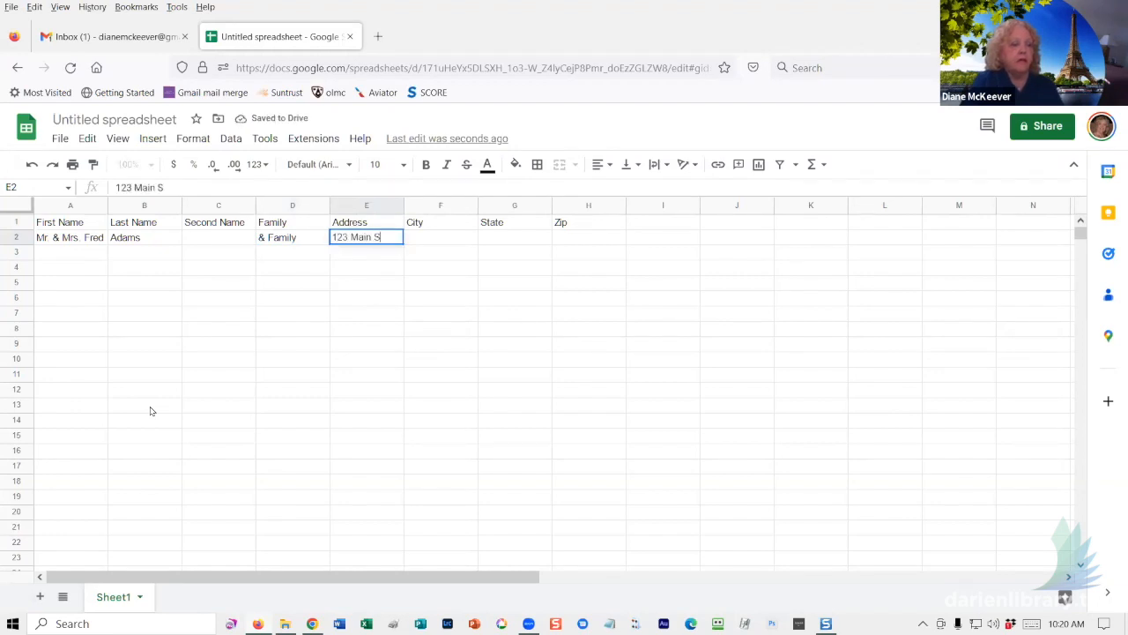
text(treet)
key(Tab)
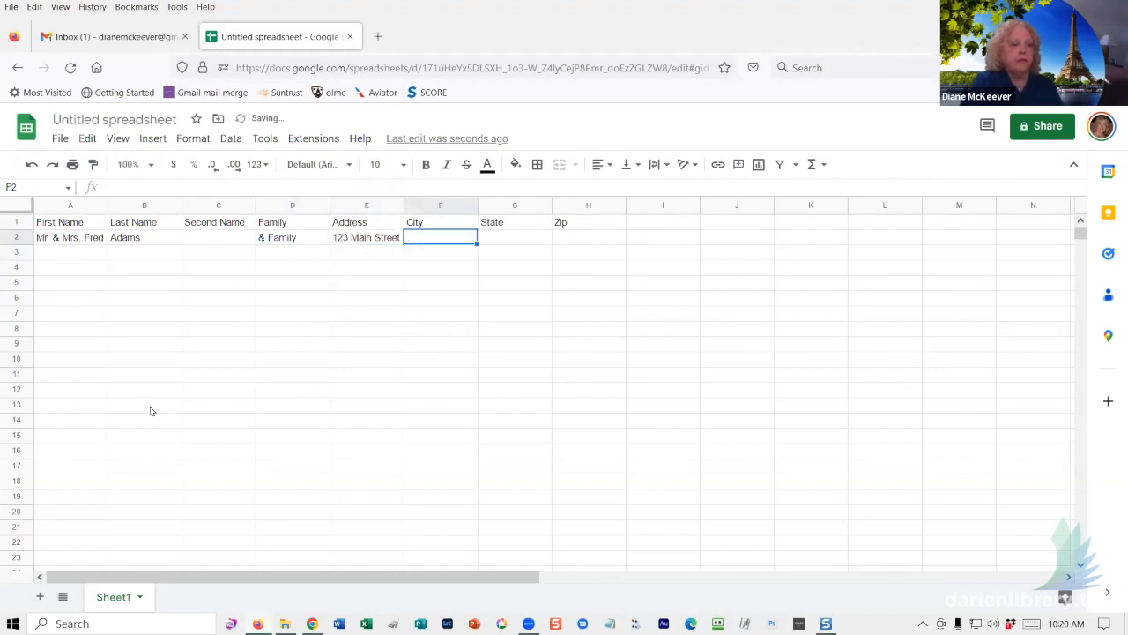
text(New Ca)
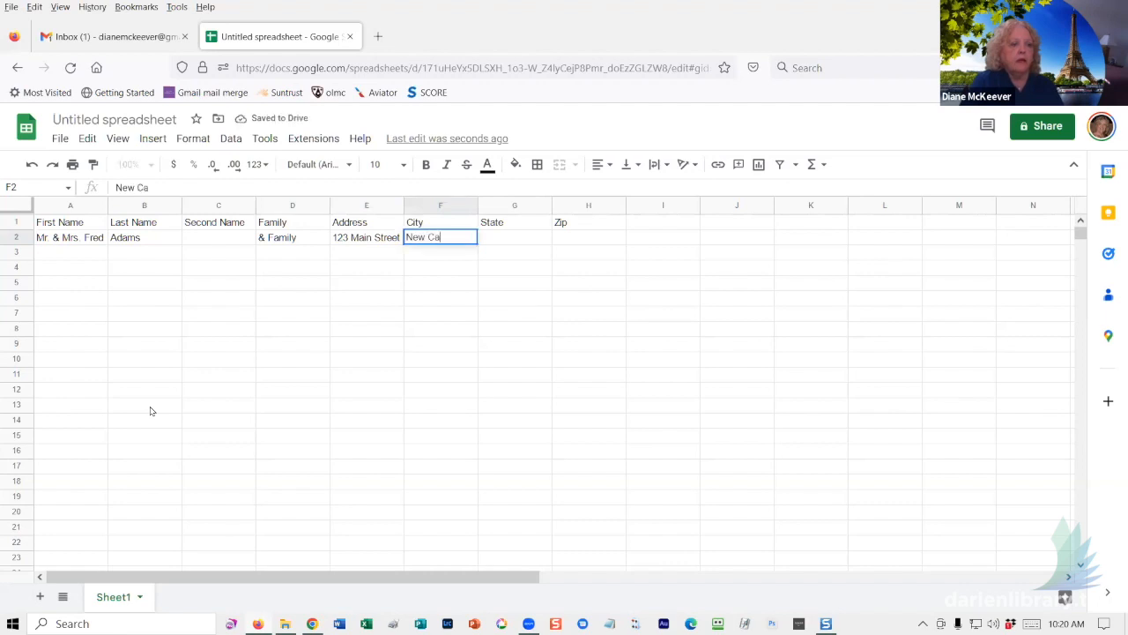
text(naan)
key(Tab)
text(CT)
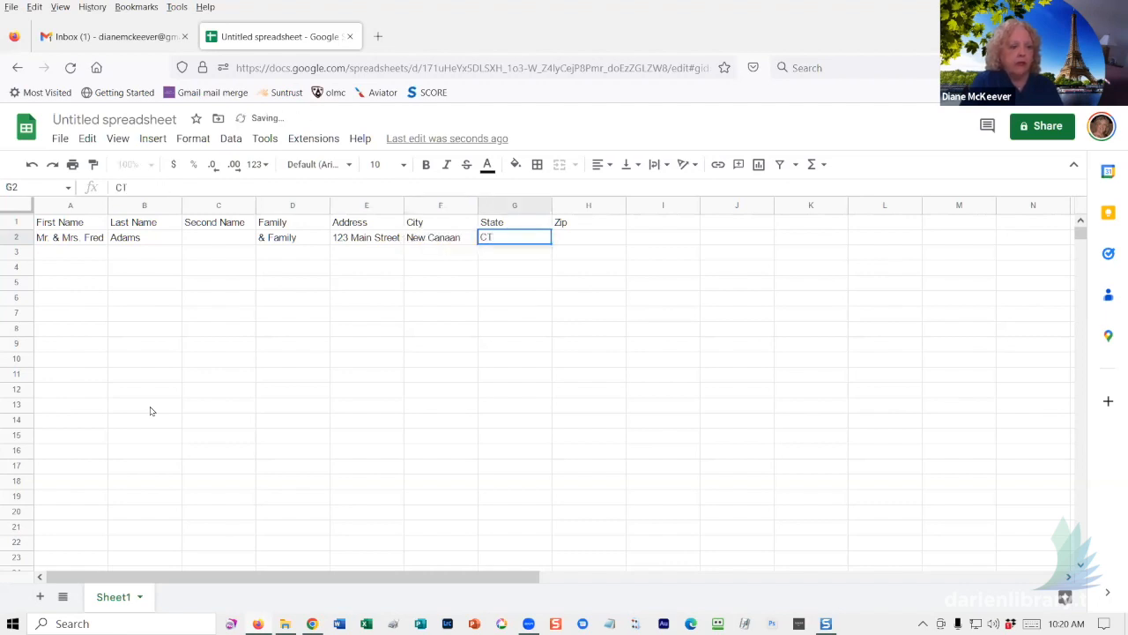
key(Tab)
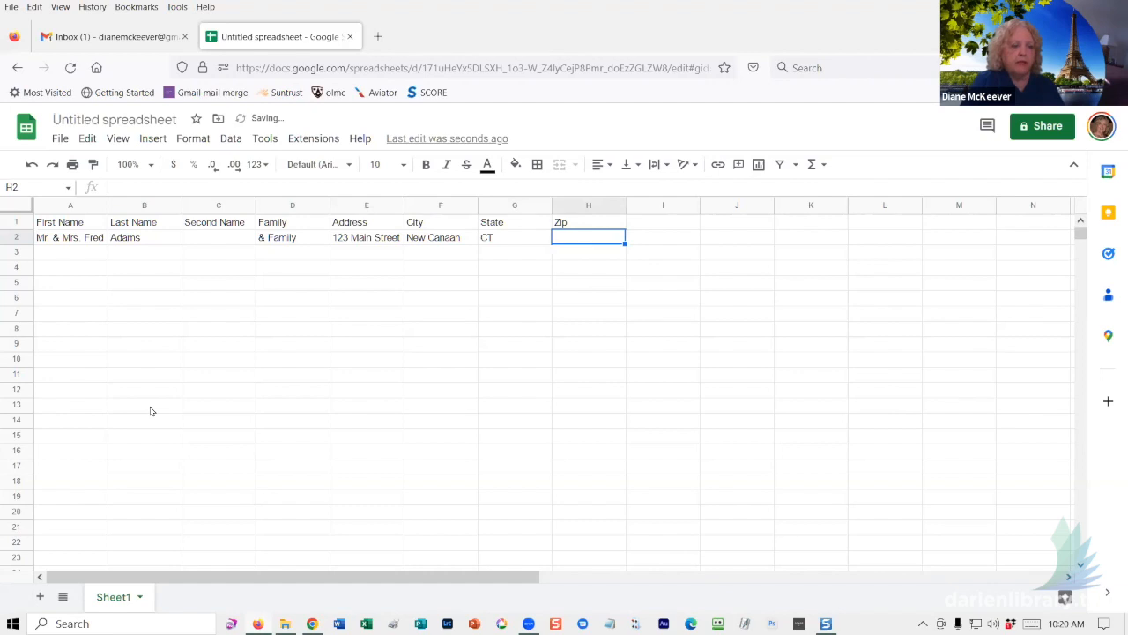
text(068)
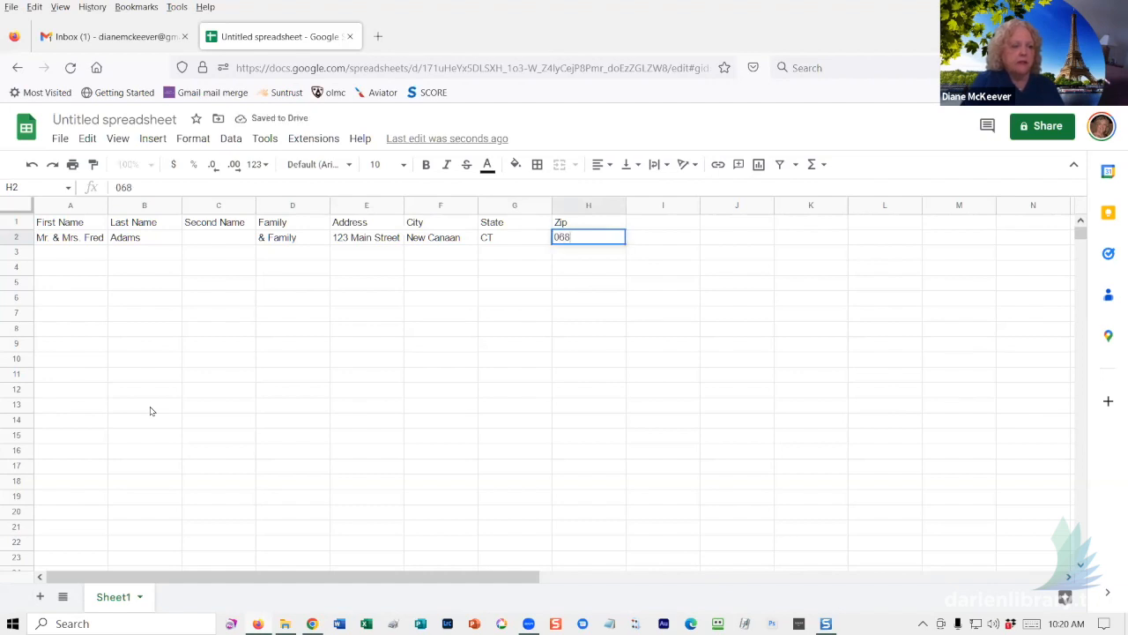
key(BackSpace)
text(940)
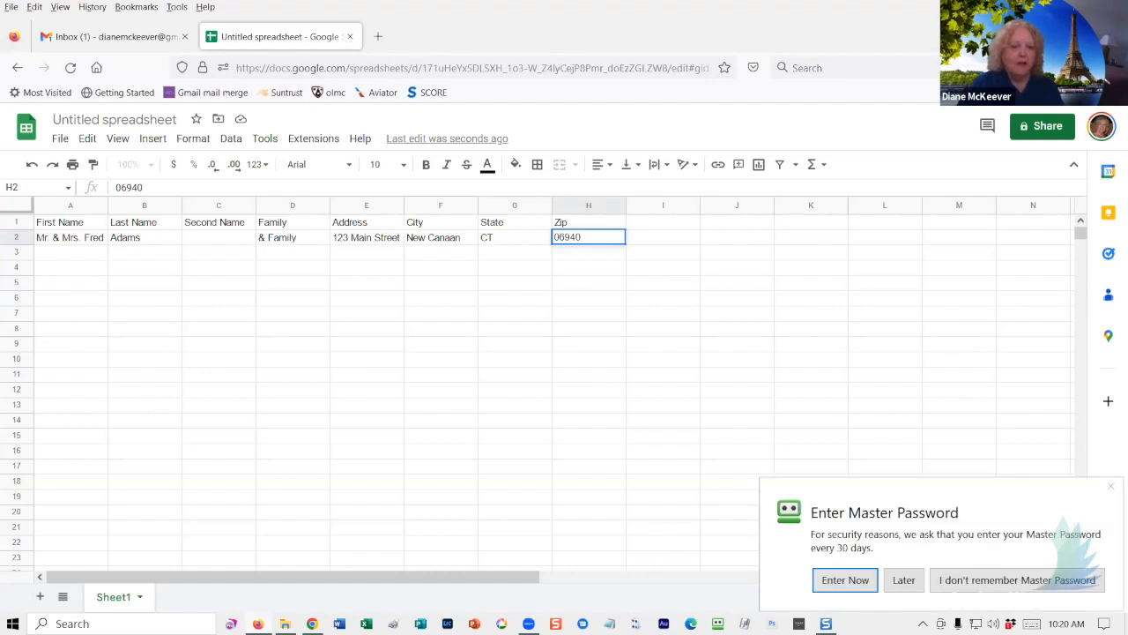
click(903, 579)
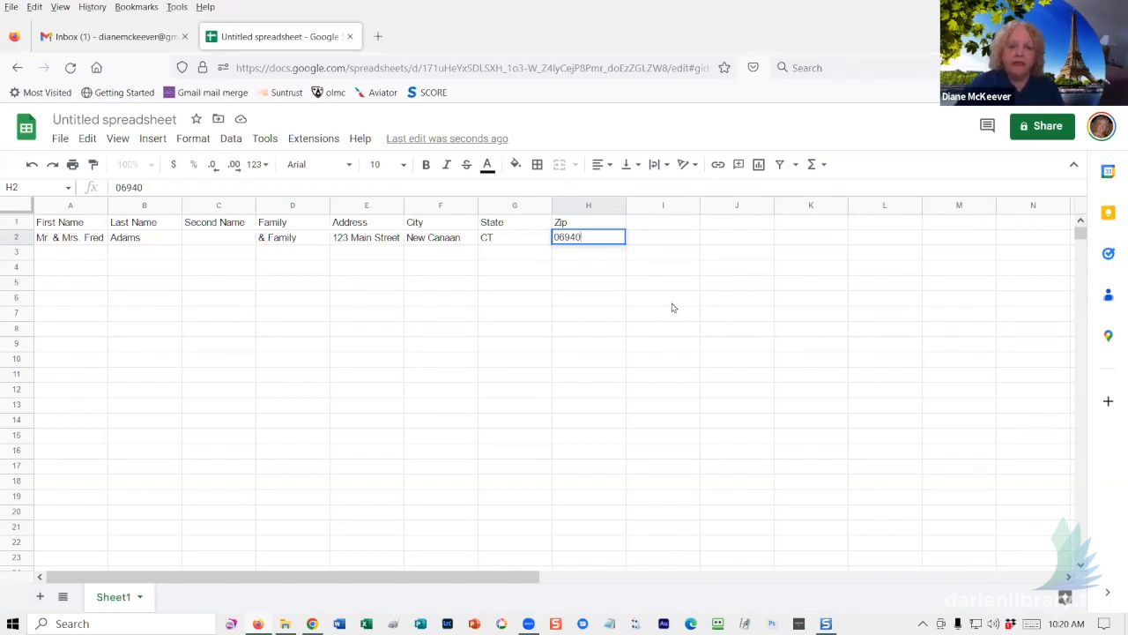
- Commit the zip in H2, which then shows as 6940
key(Return)
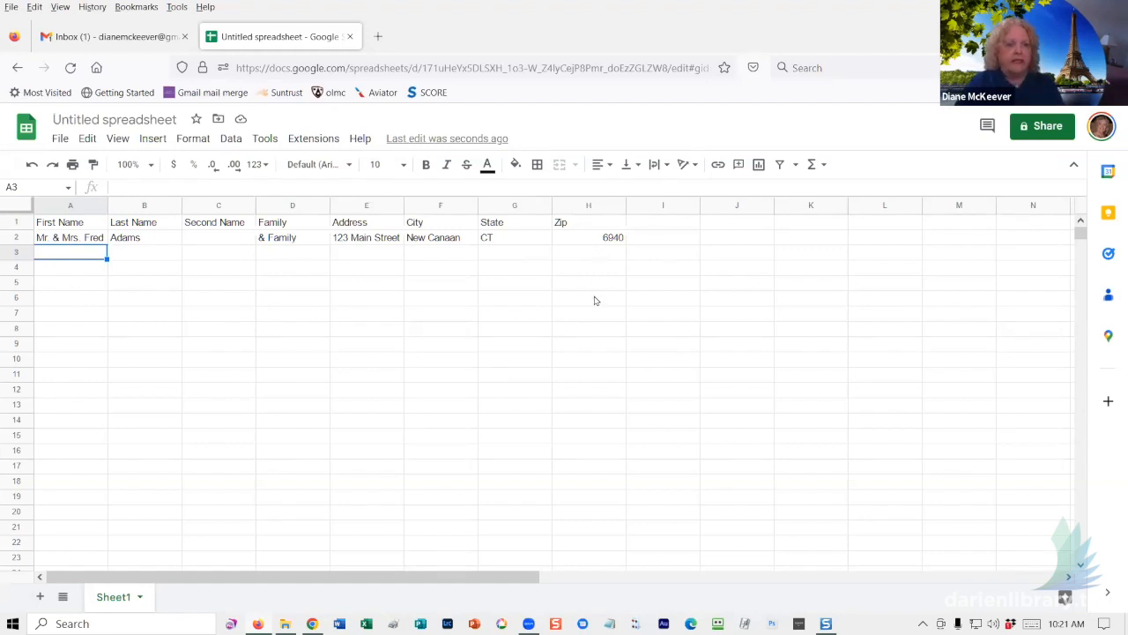
- Format the whole Zip column (H) as plain text
click(587, 206)
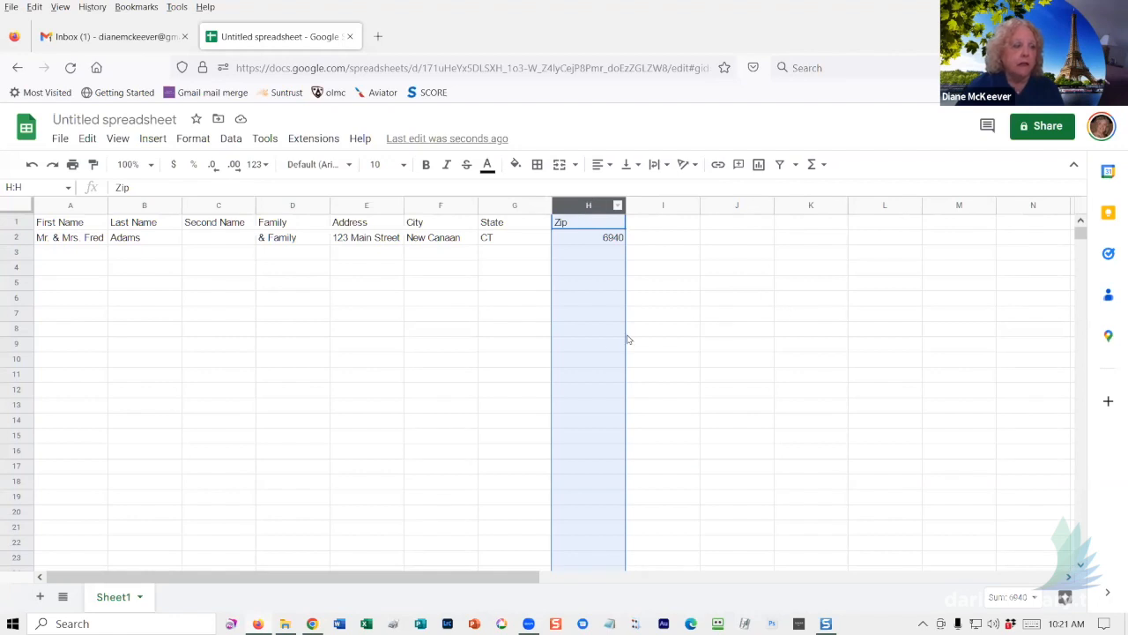
click(189, 140)
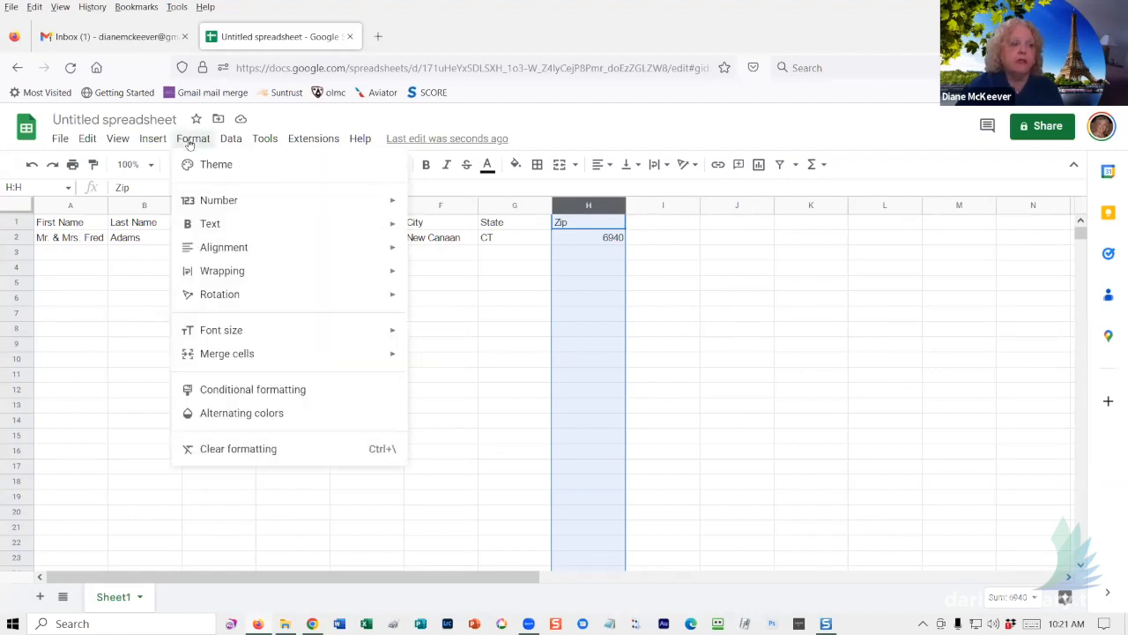
mouse_move(218, 230)
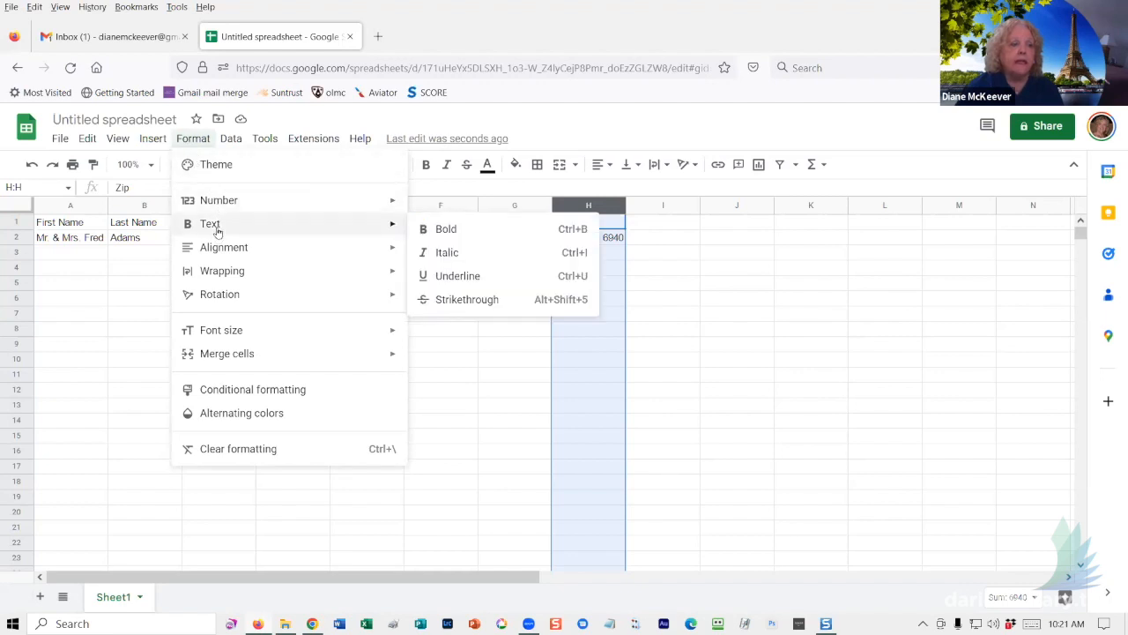
mouse_move(218, 205)
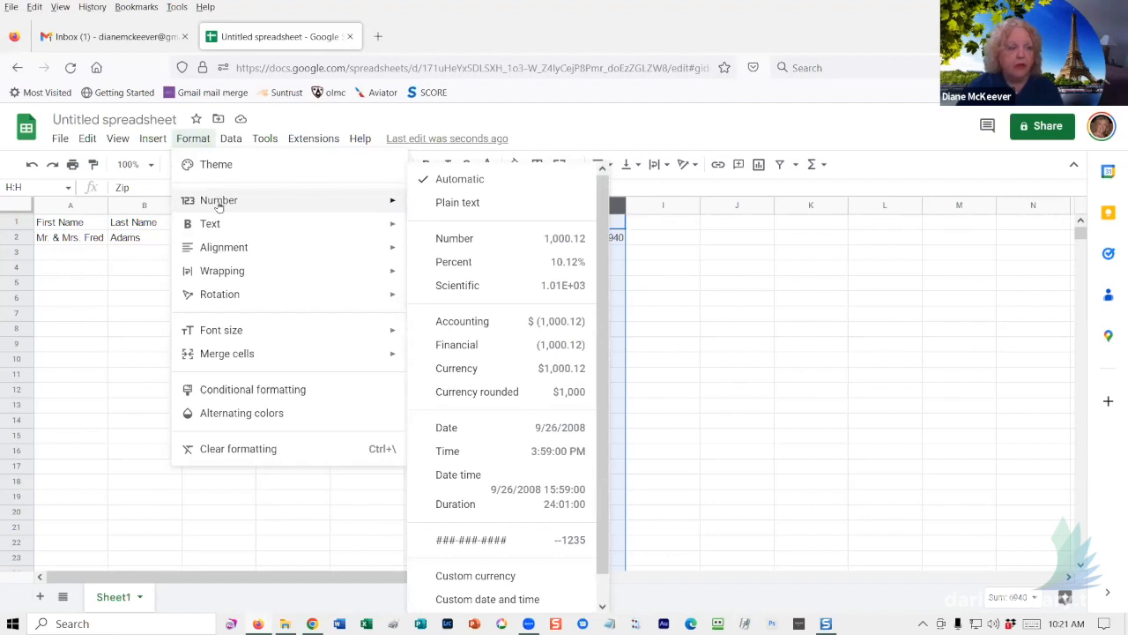
click(460, 206)
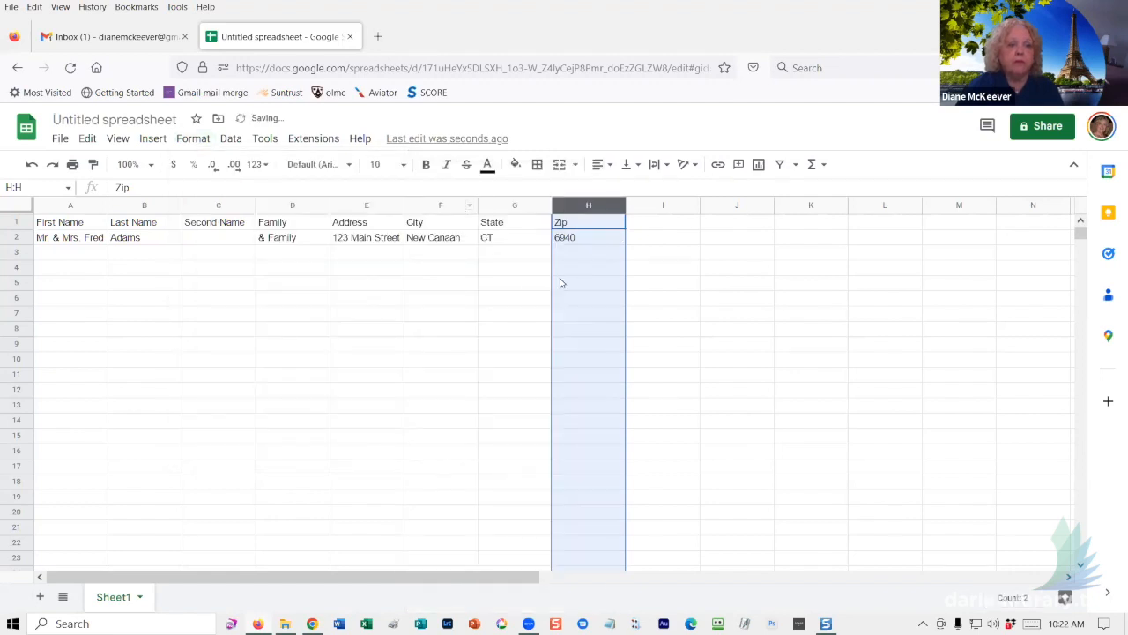
click(660, 243)
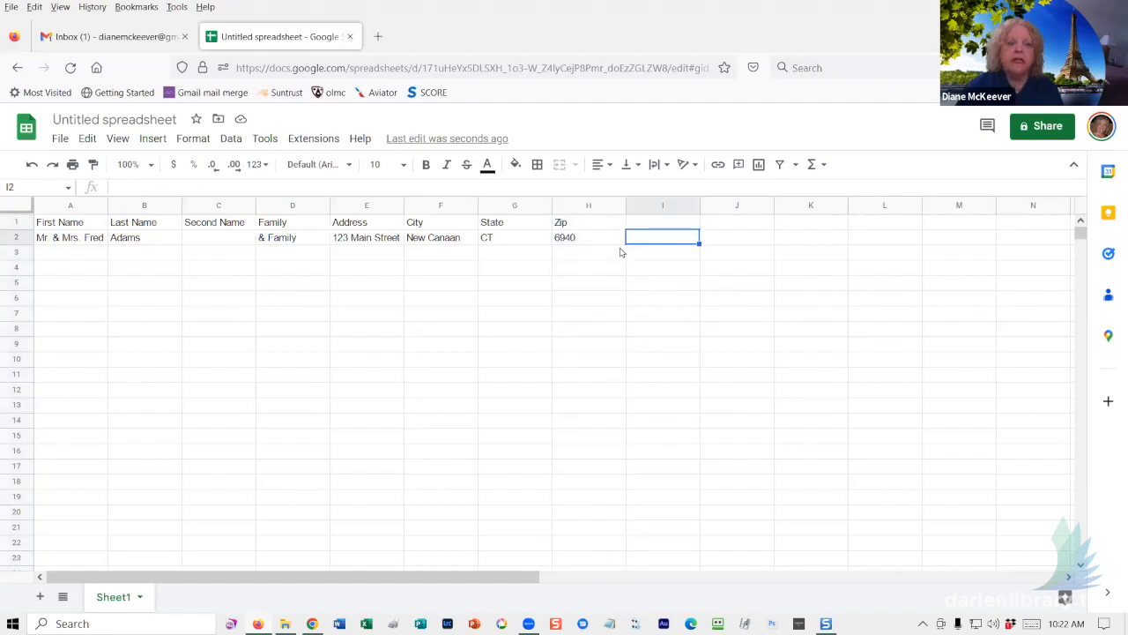
- Re-enter the zip in H2 as 06840 so its leading zero is kept
click(621, 239)
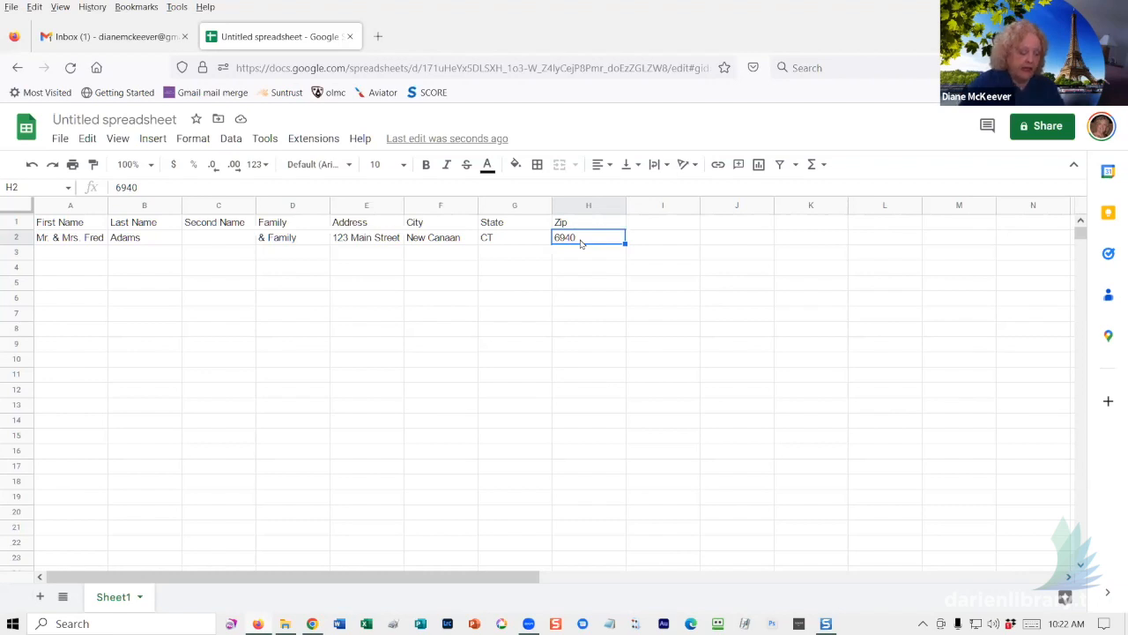
text(0)
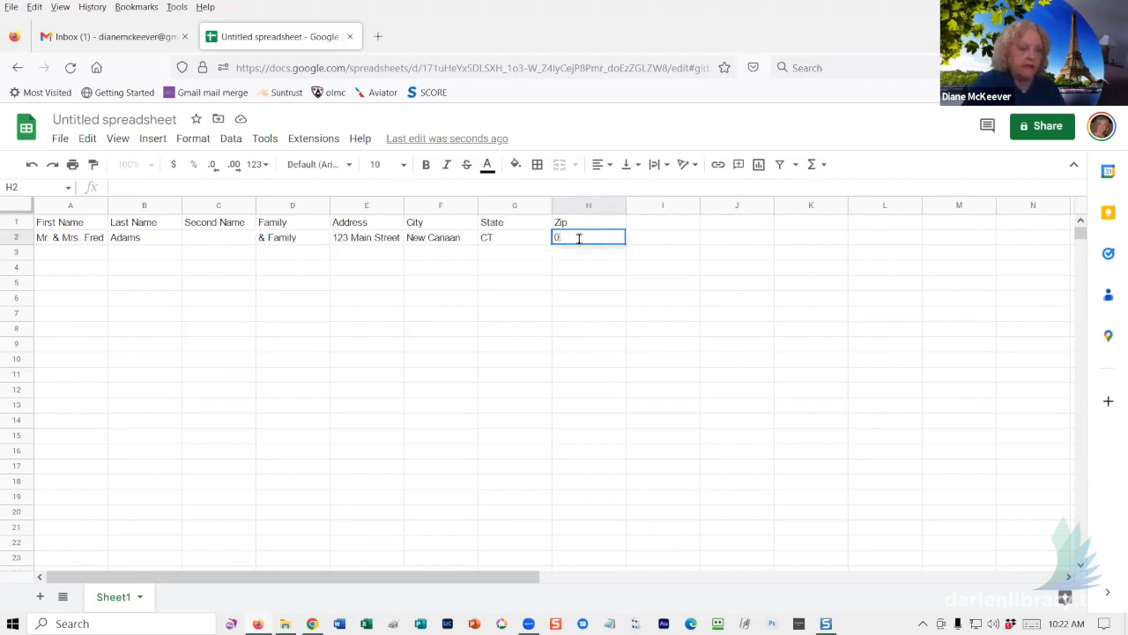
text(68)
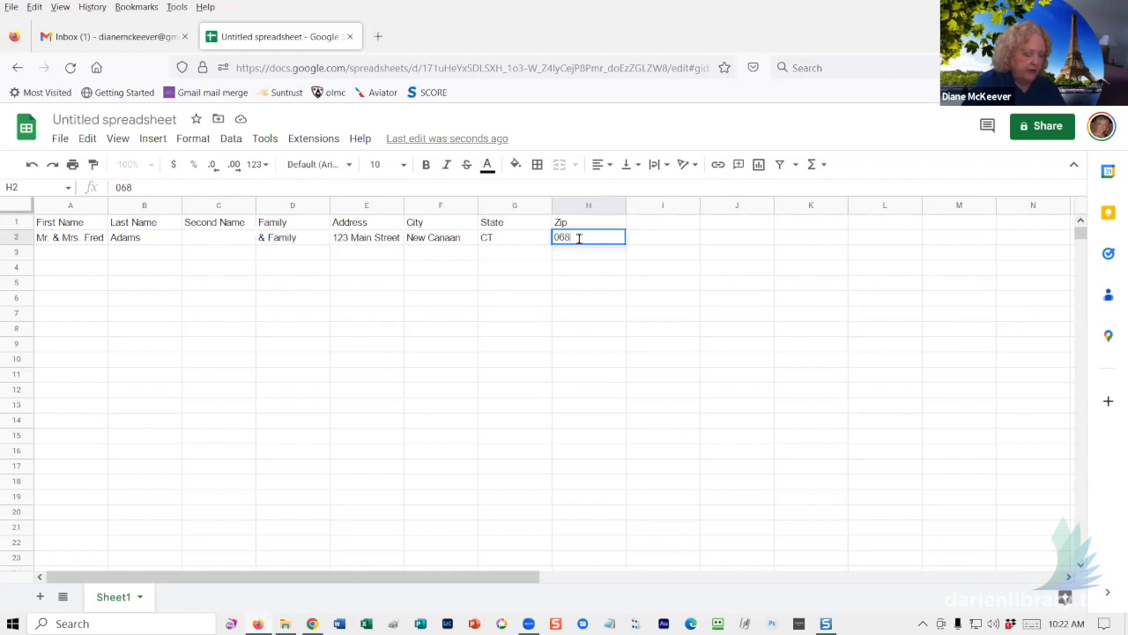
text(40)
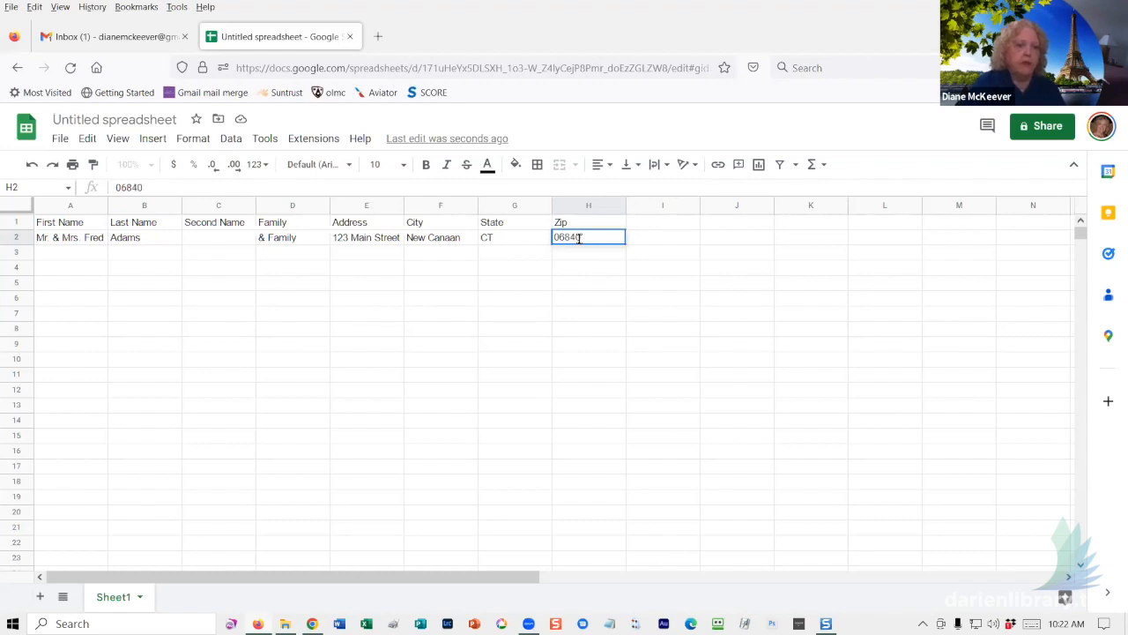
key(Return)
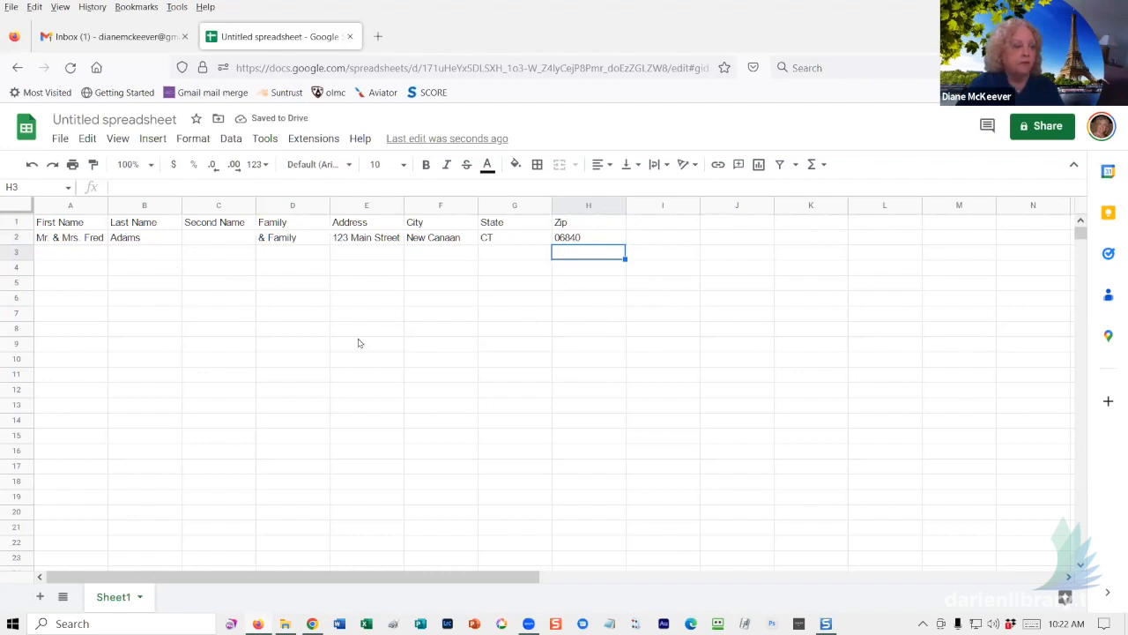
click(83, 254)
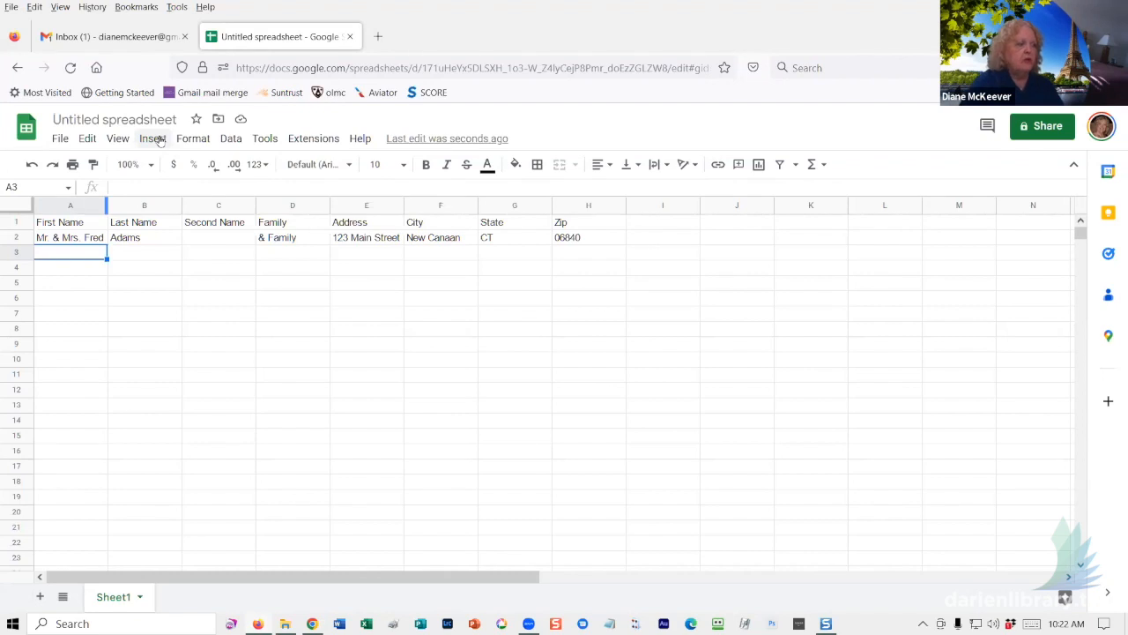
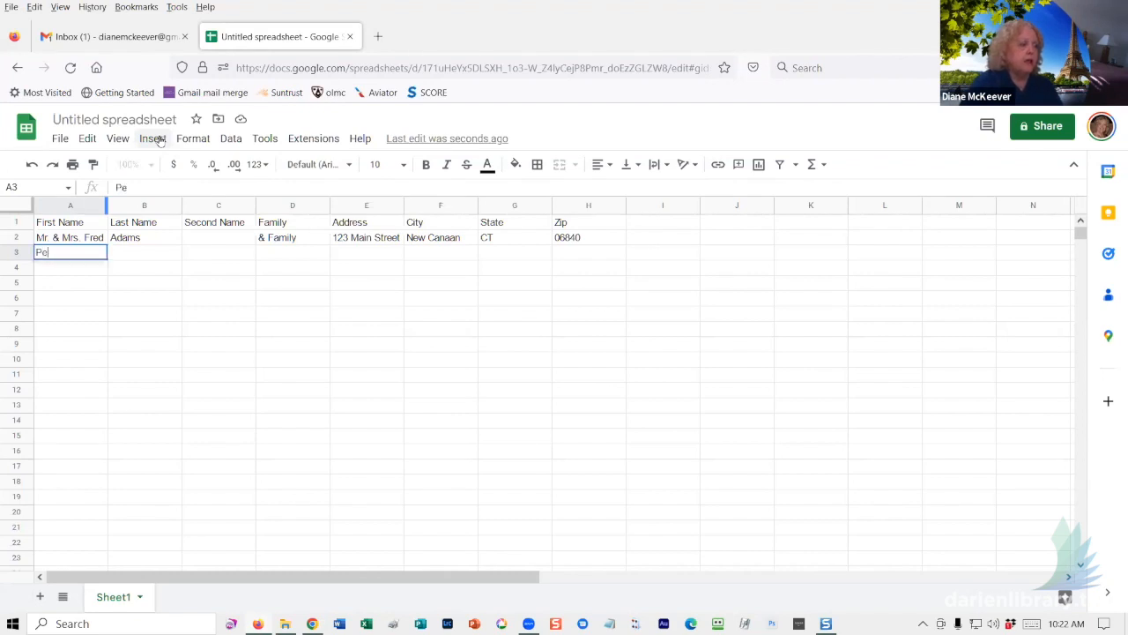
- Enter the second household's first names and last name in A3–B3, skipping to Address
key(Tab)
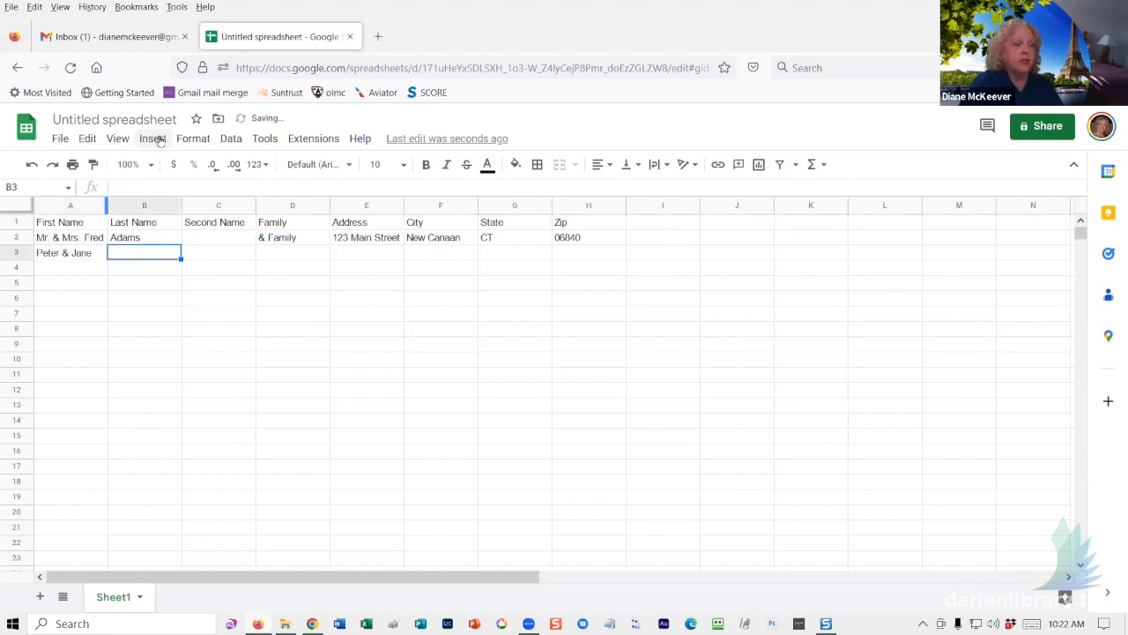
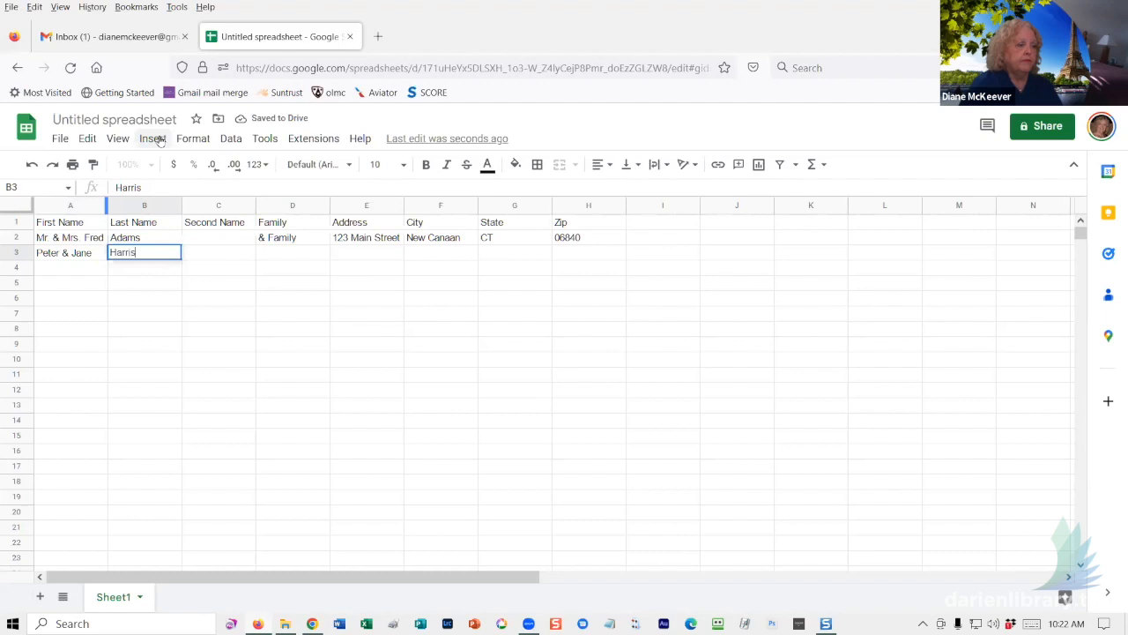
key(Tab)
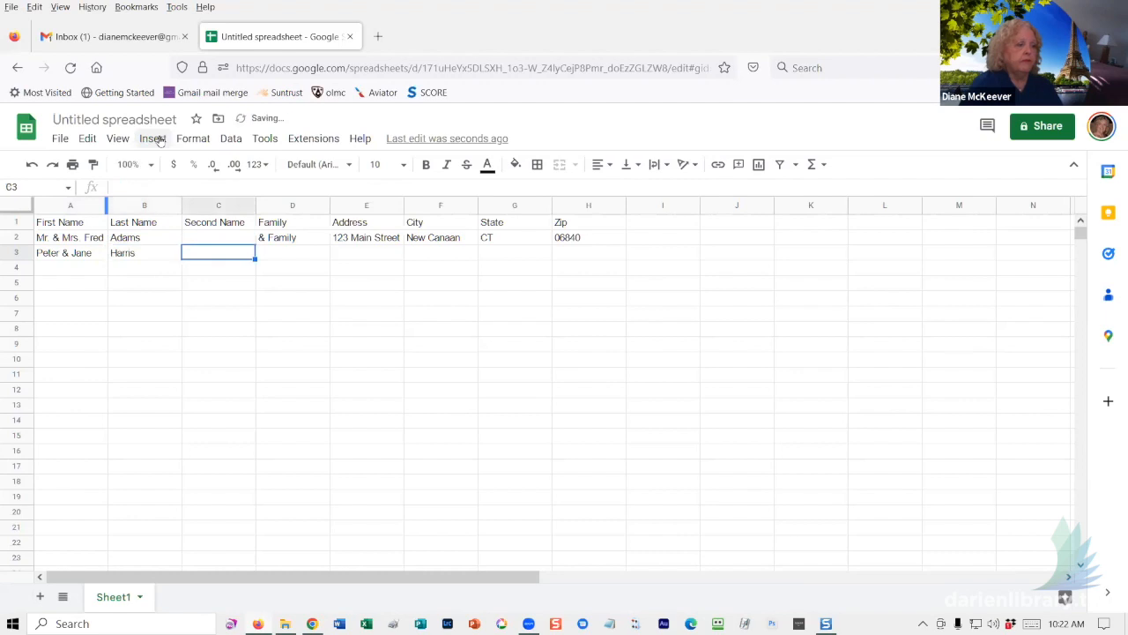
key(Tab)
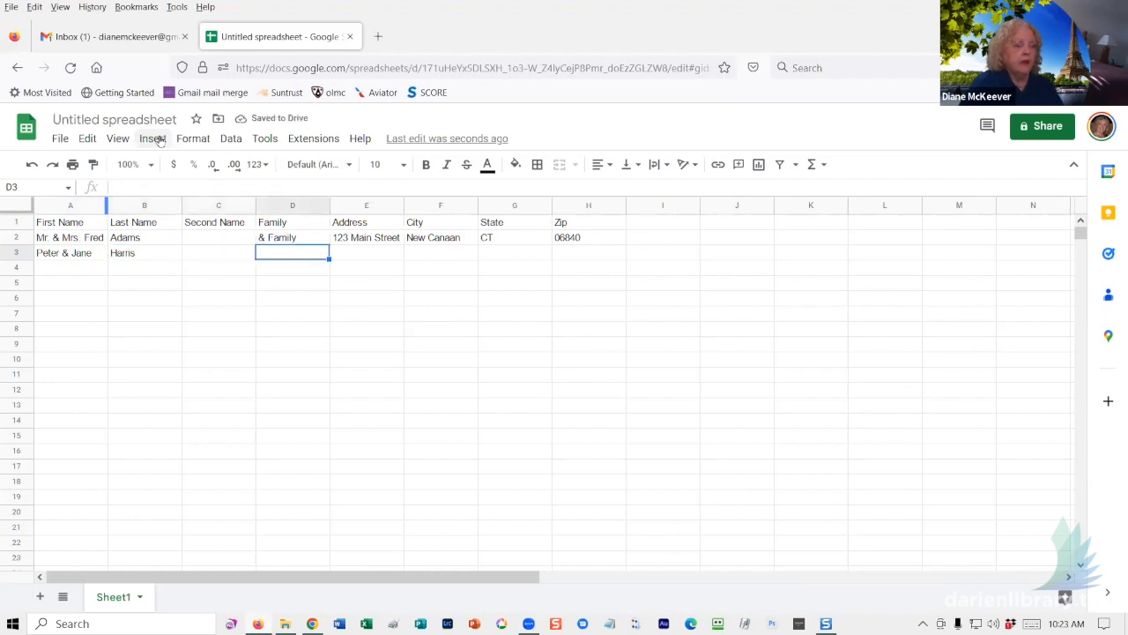
key(Tab)
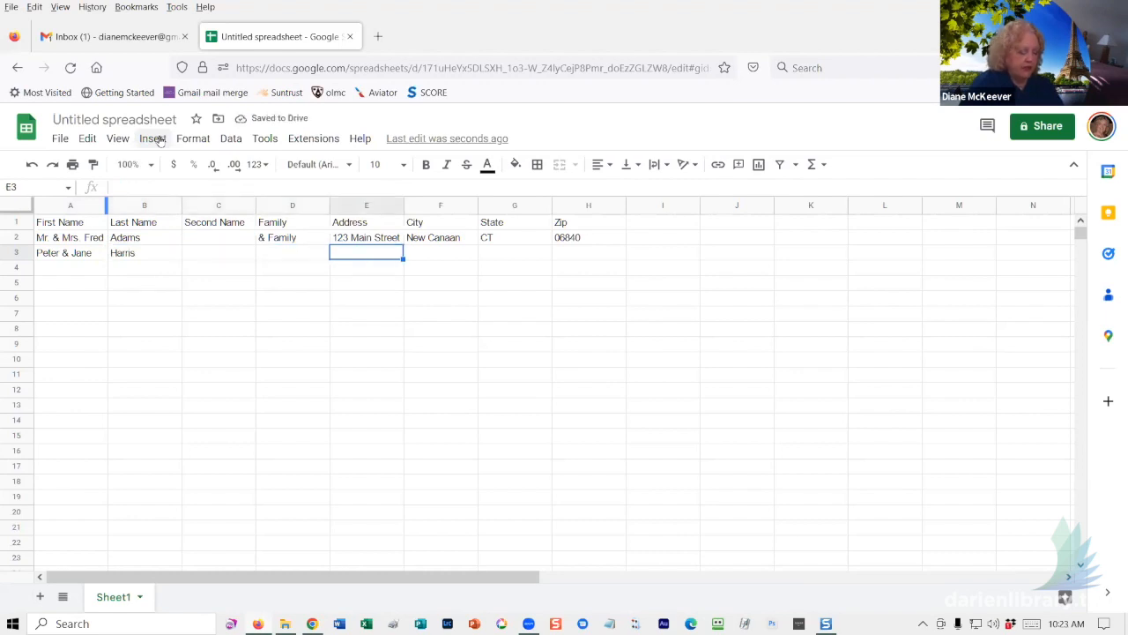
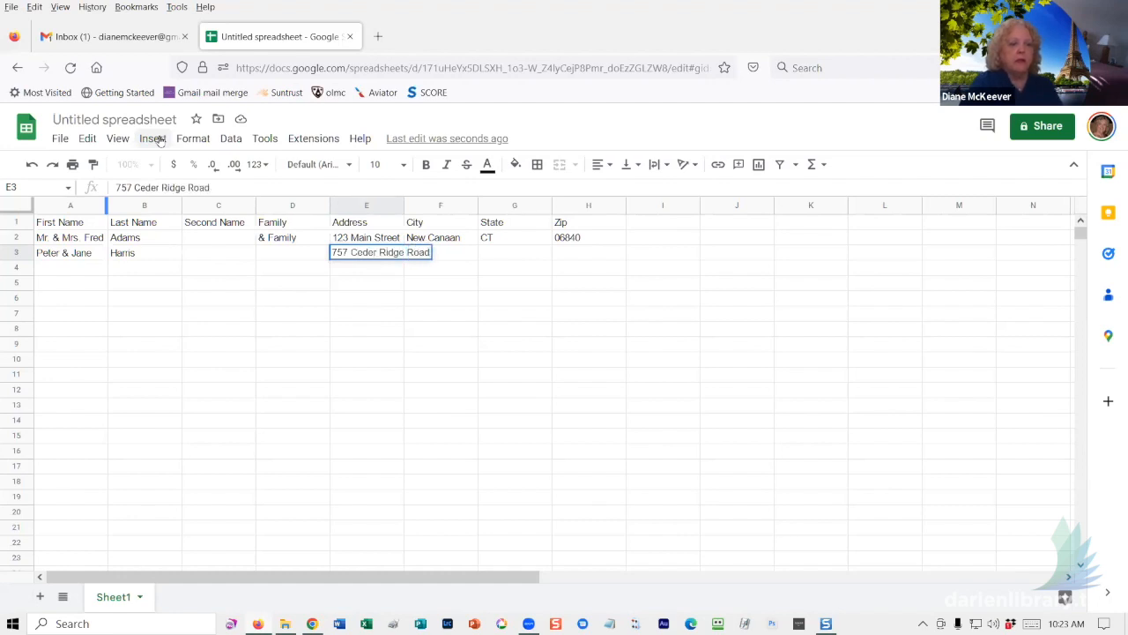
- Fill in row 3's street address, New Canaan, CT and zip 06840
key(Tab)
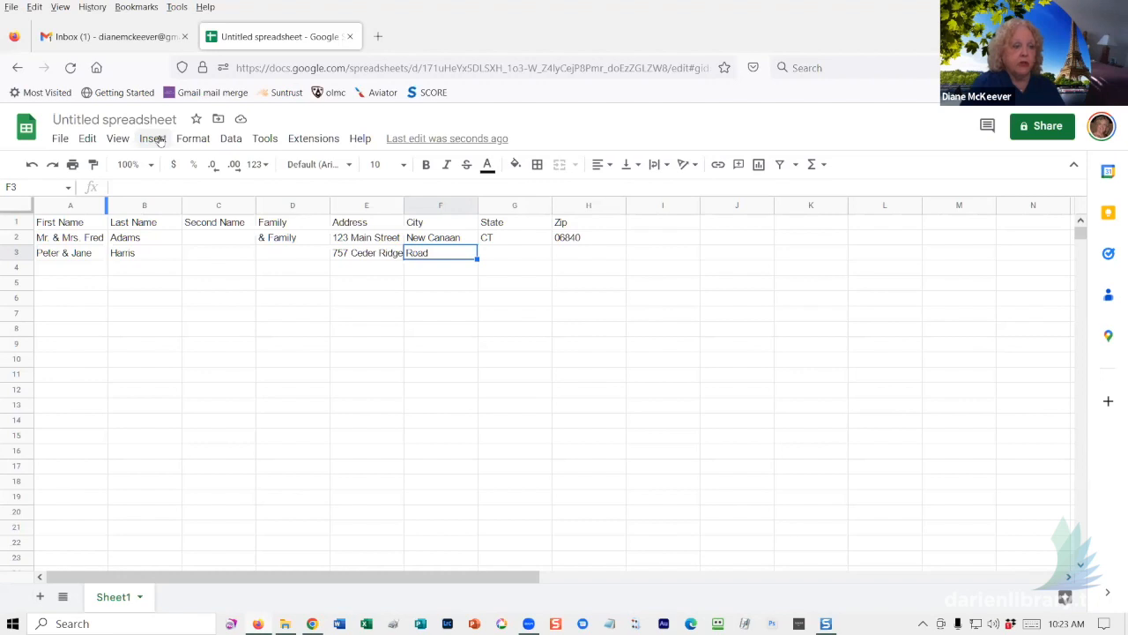
text(N)
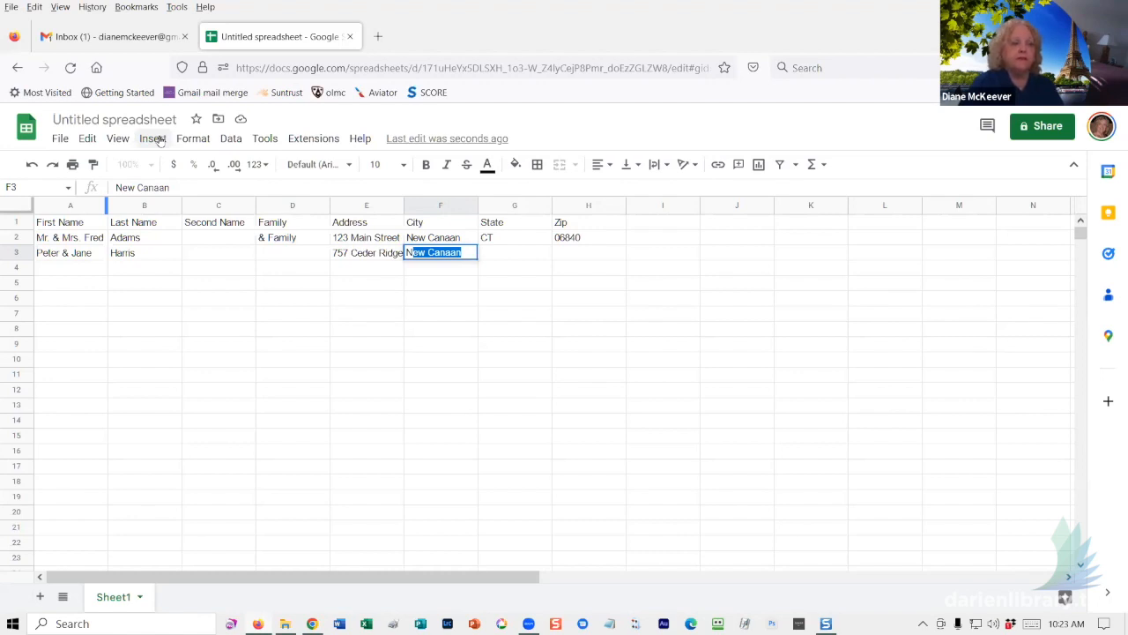
key(Tab)
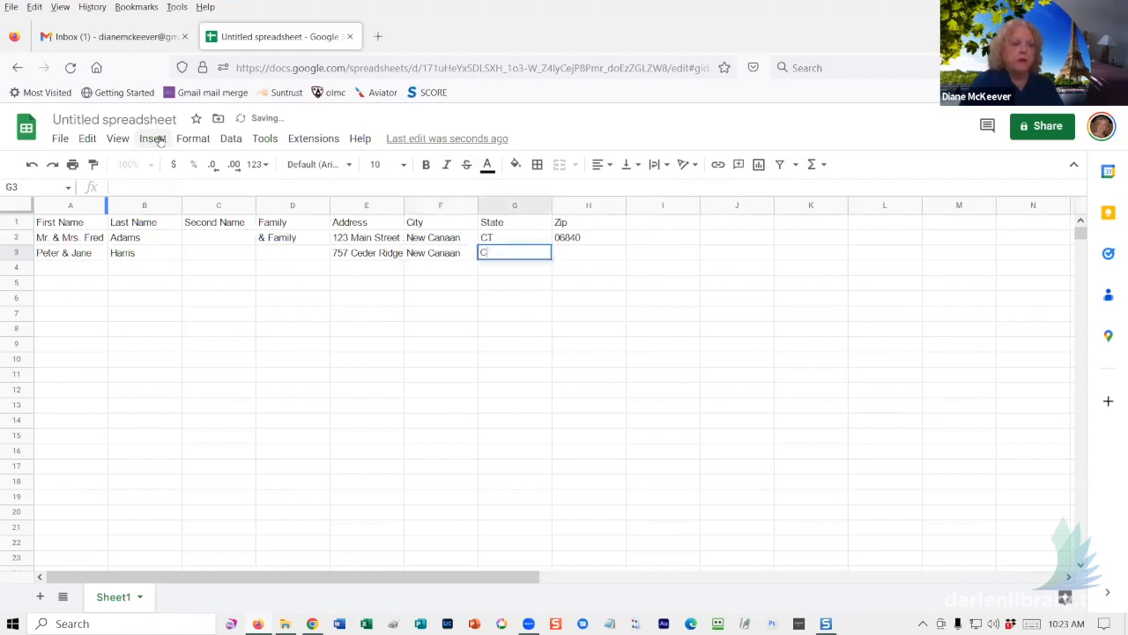
text(CT)
key(Tab)
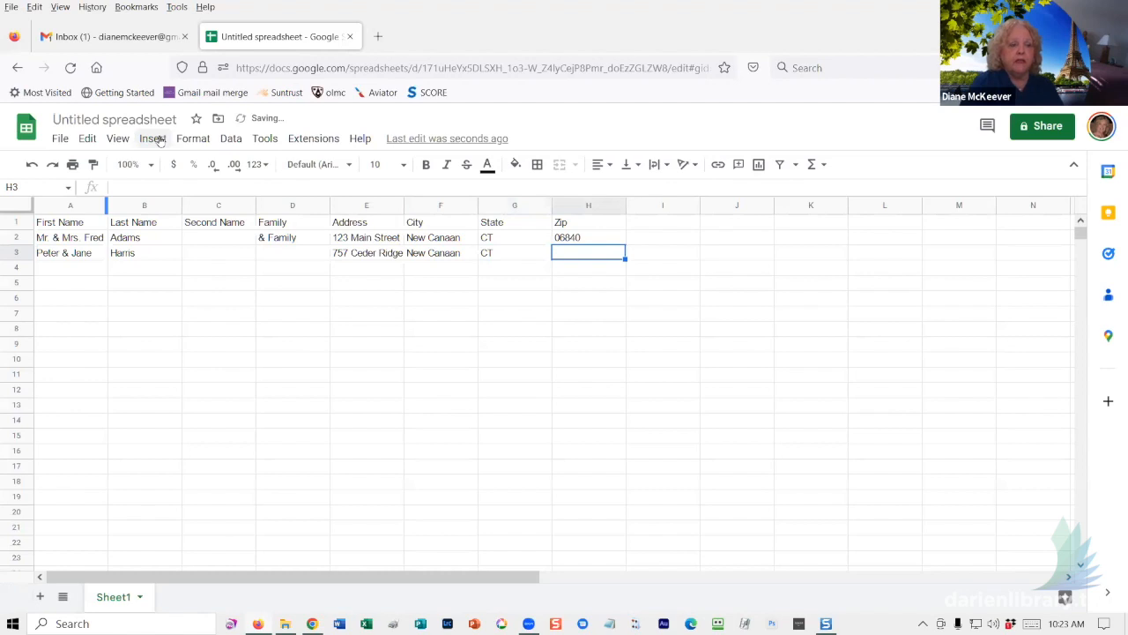
text(06)
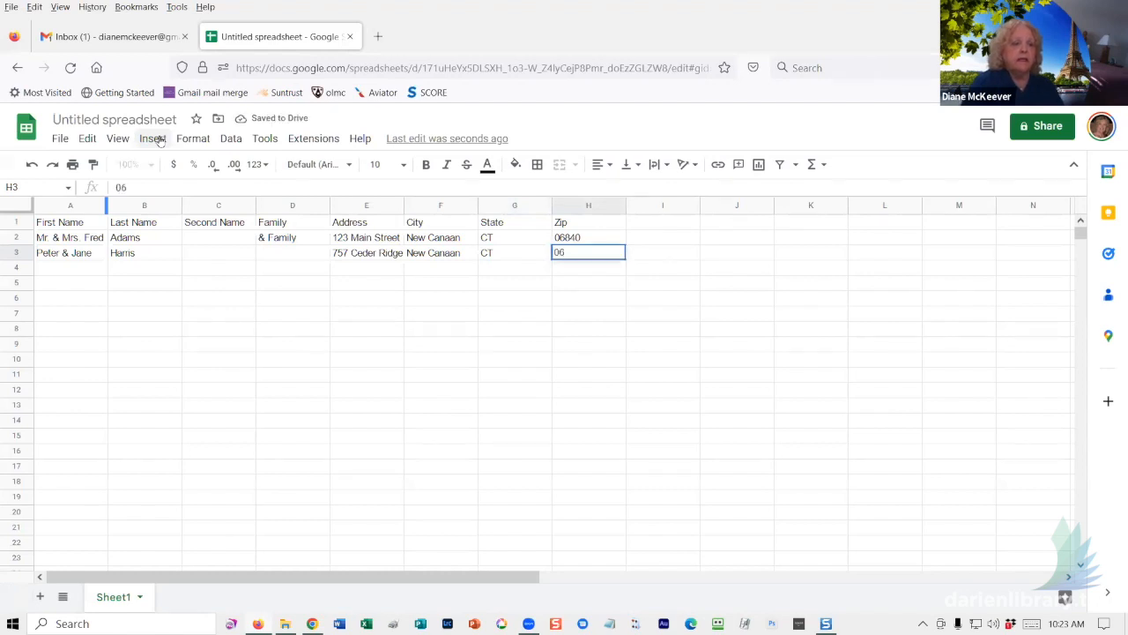
text(840)
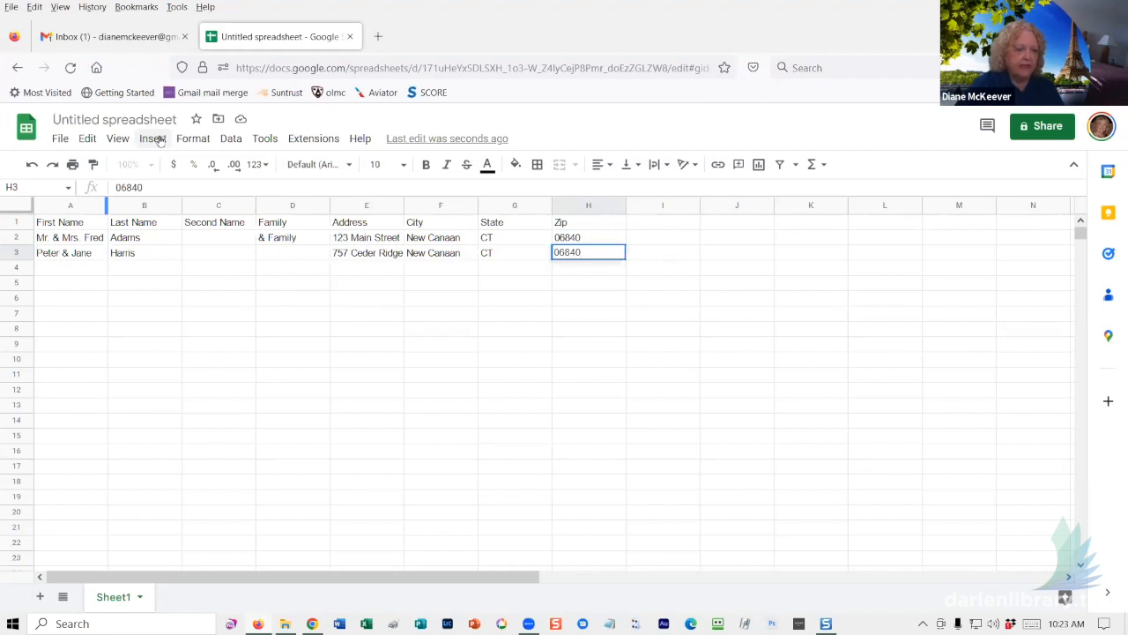
key(Return)
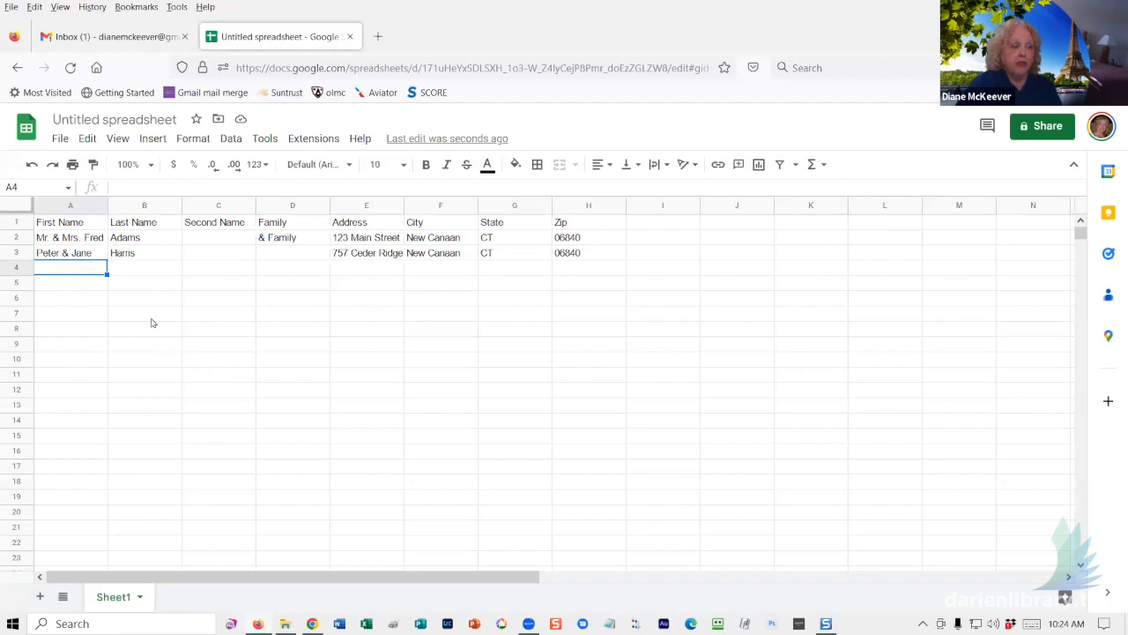
- Select every cell of the address sheet, finishing with the select-all corner box
click(14, 208)
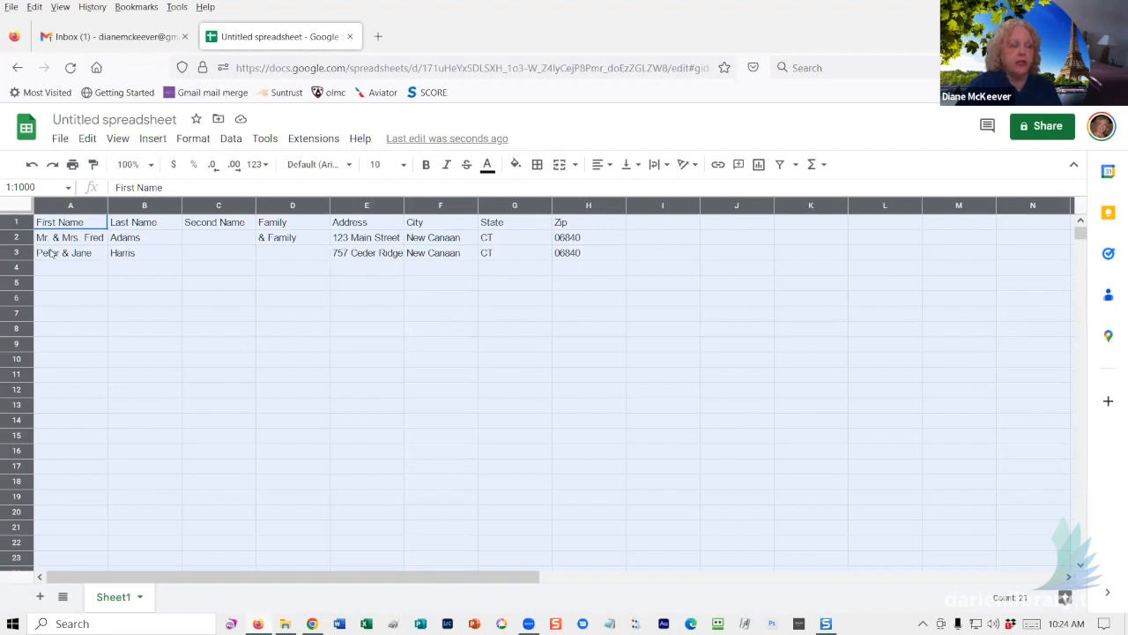
drag(88, 312, 94, 304)
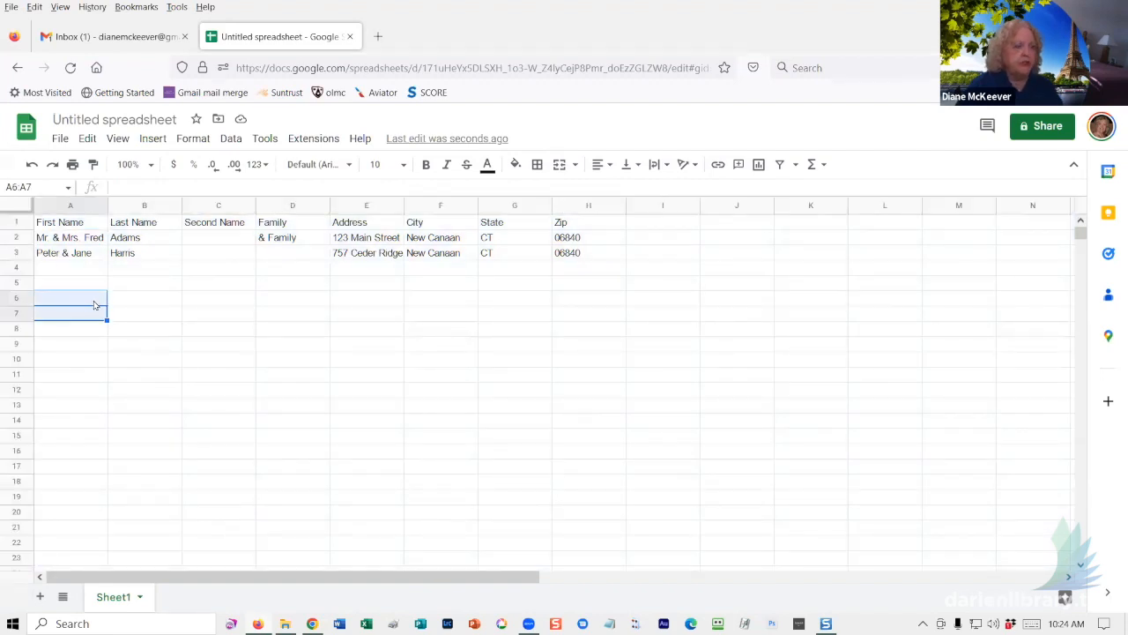
key(ctrl+a)
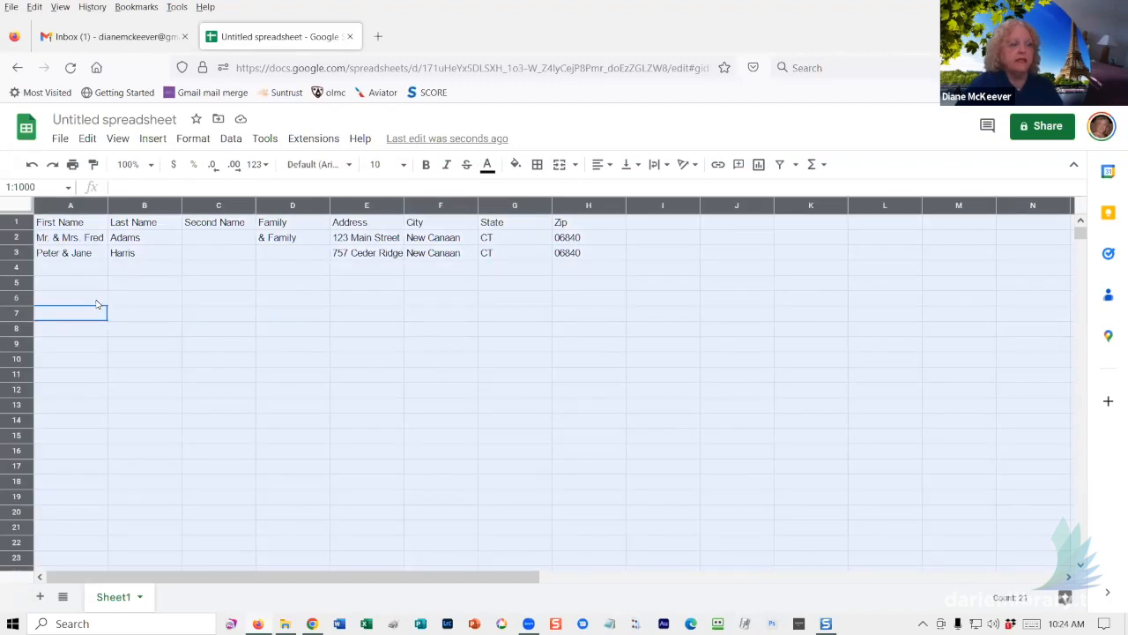
click(221, 329)
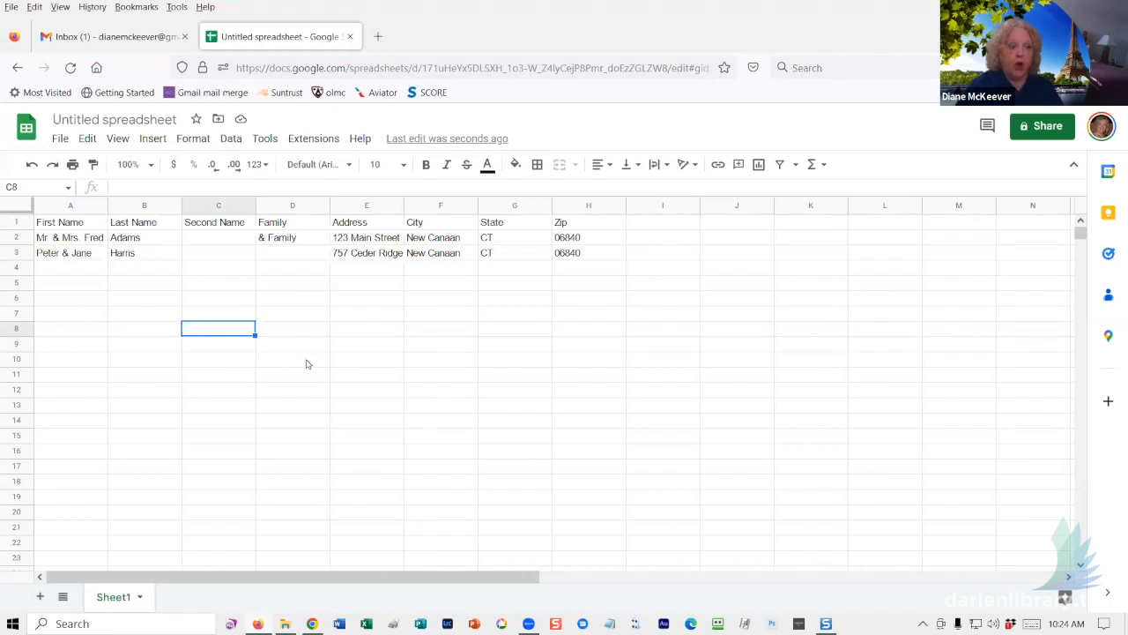
key(ctrl+a)
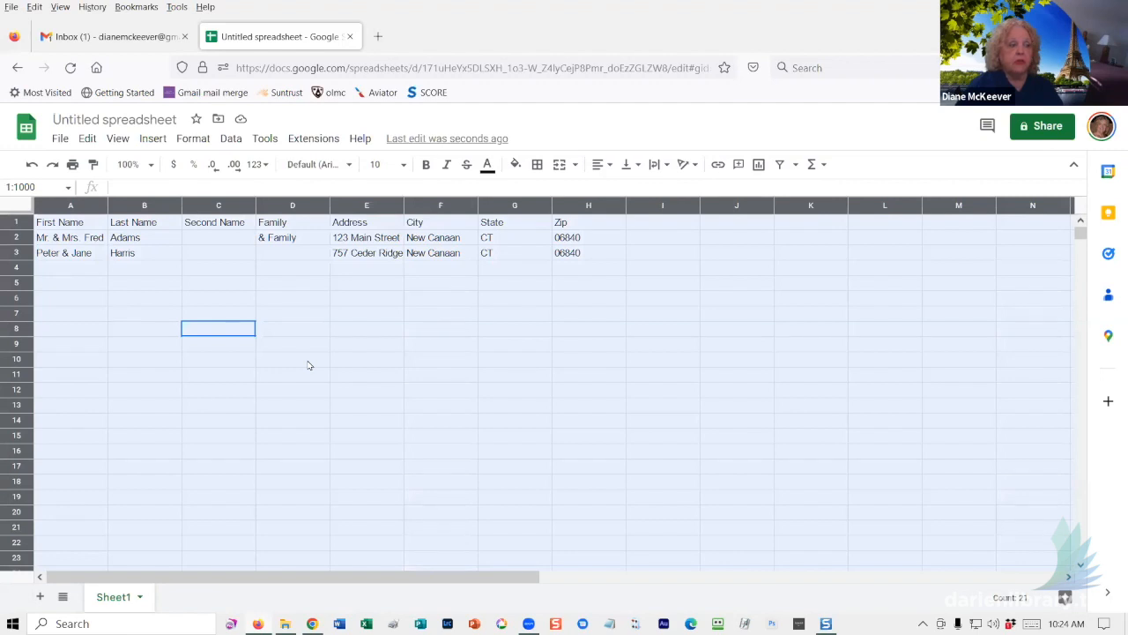
click(84, 283)
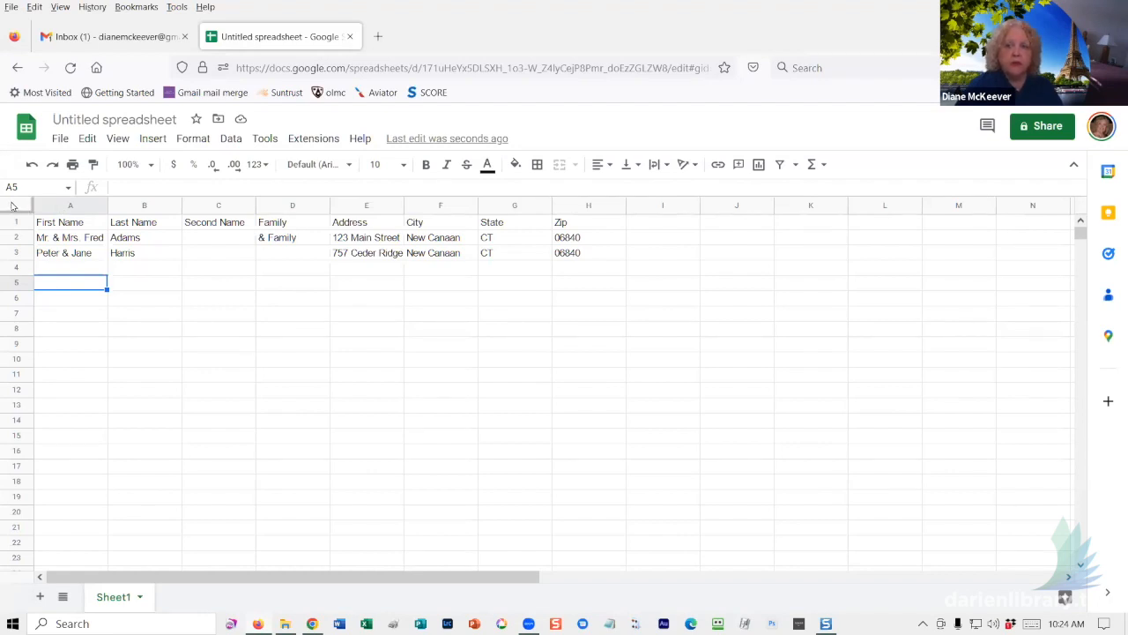
click(13, 206)
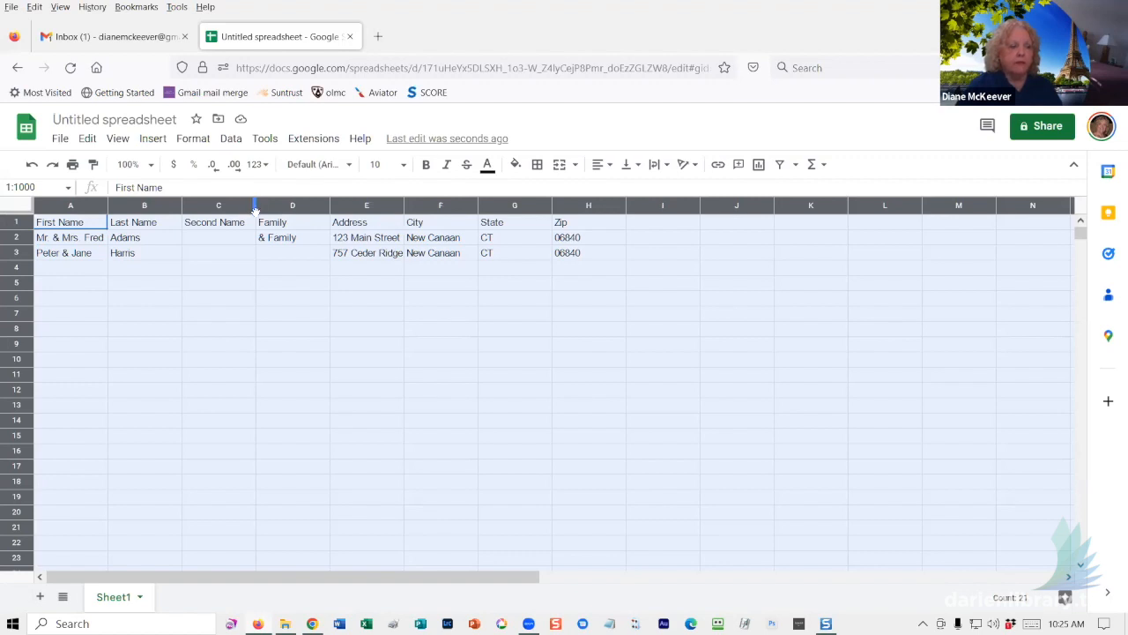
- Auto-fit all column widths to their contents, then return to cell A4
double_click(254, 205)
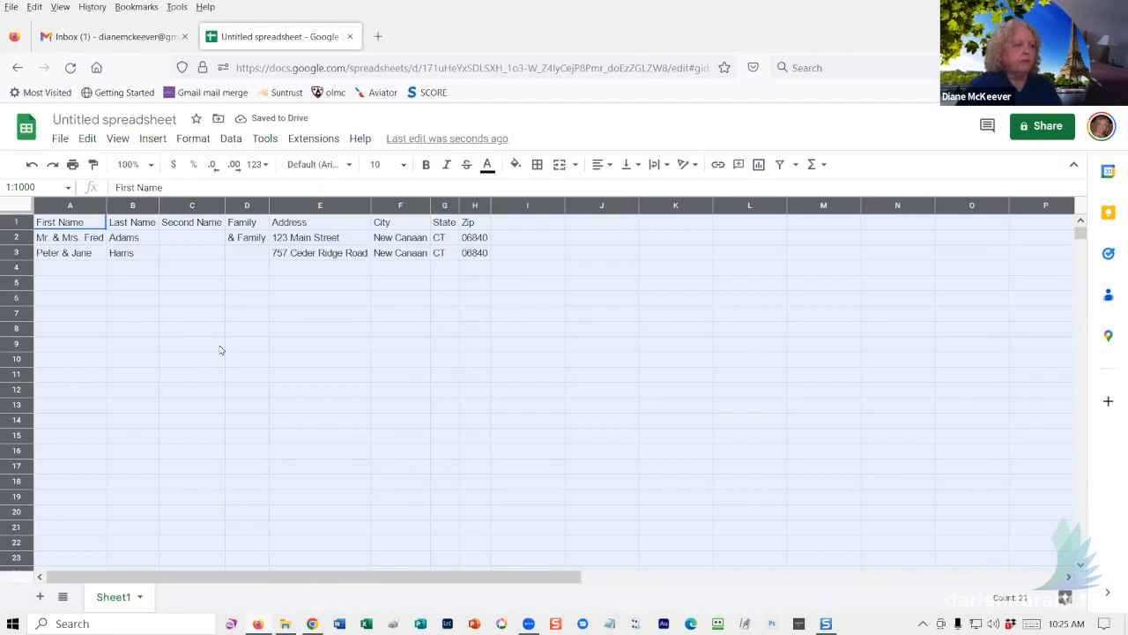
click(393, 343)
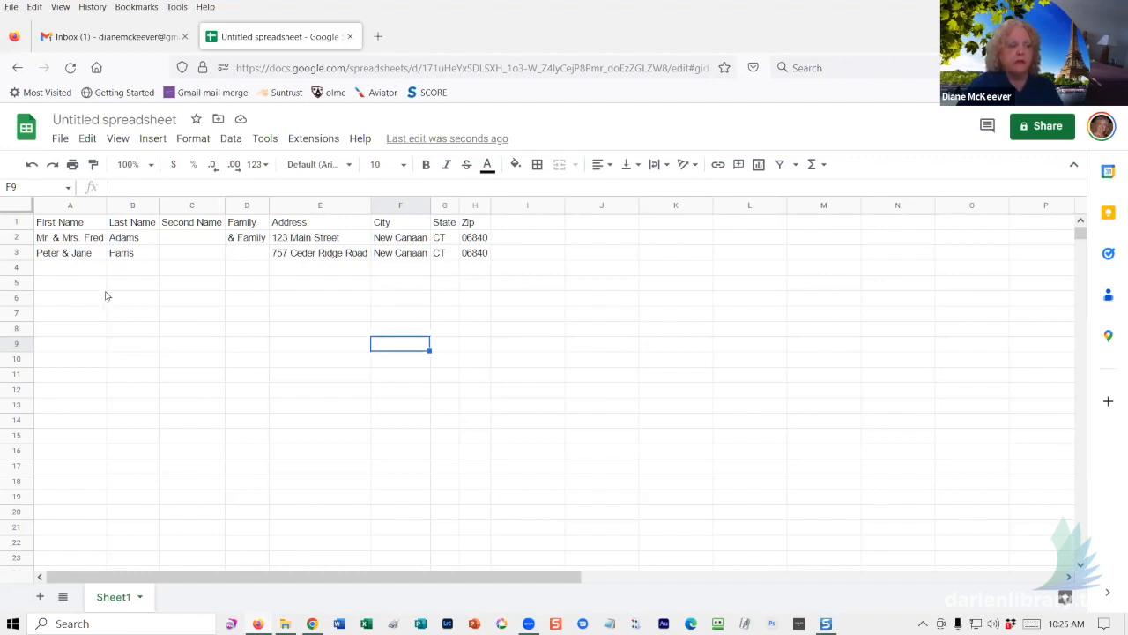
click(73, 269)
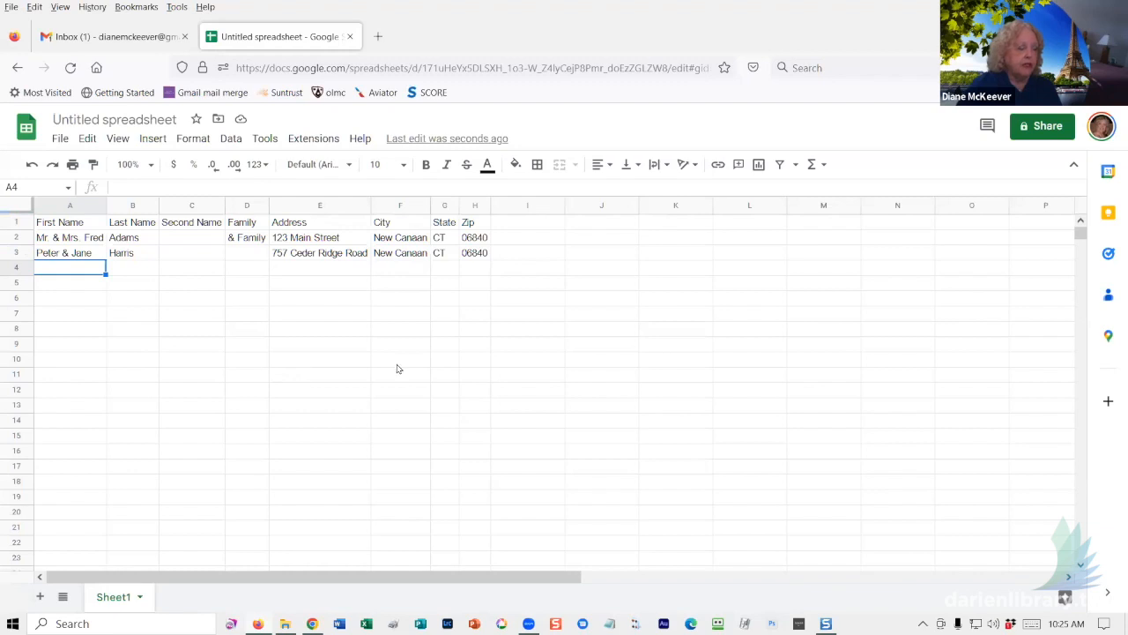
- Format column H (Zip) as Plain text so 06840 keeps its leading zero
click(476, 206)
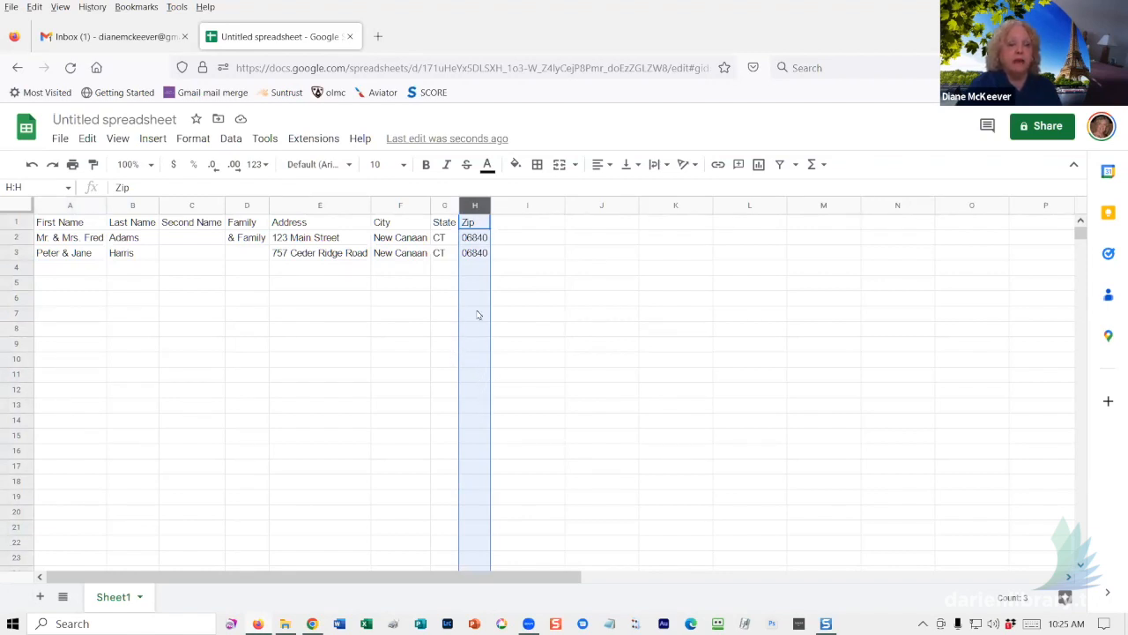
click(477, 253)
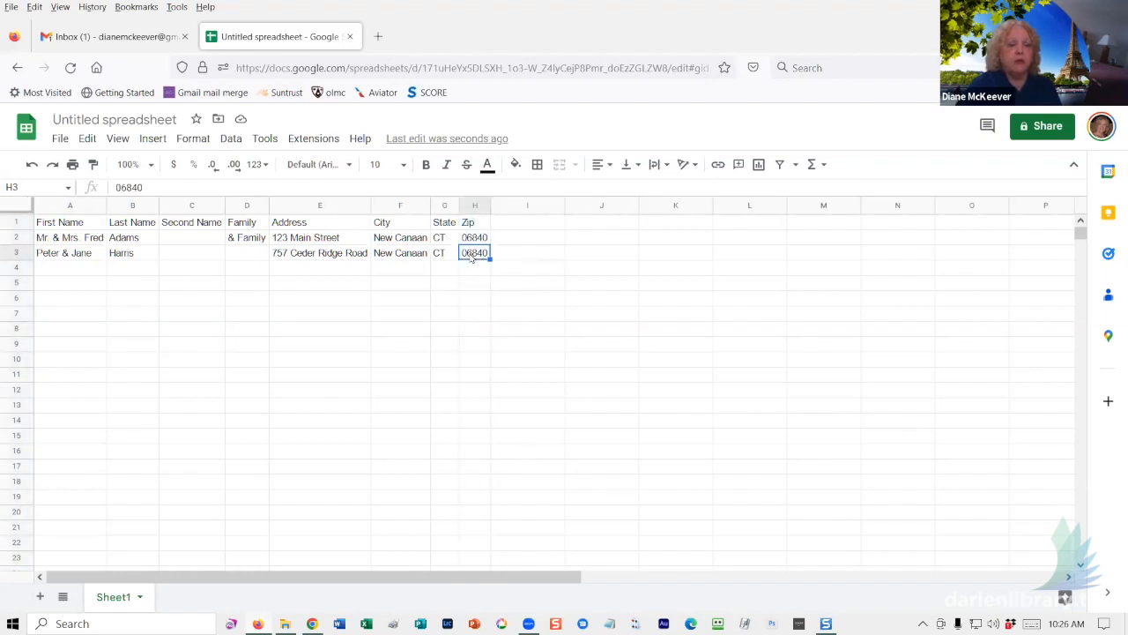
click(472, 205)
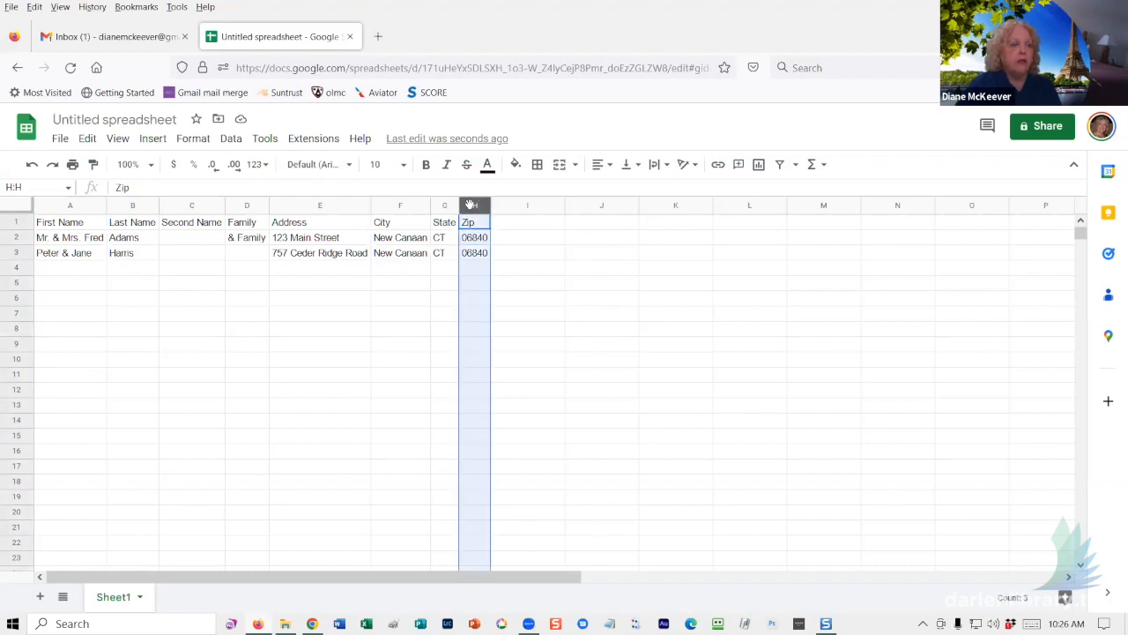
click(189, 139)
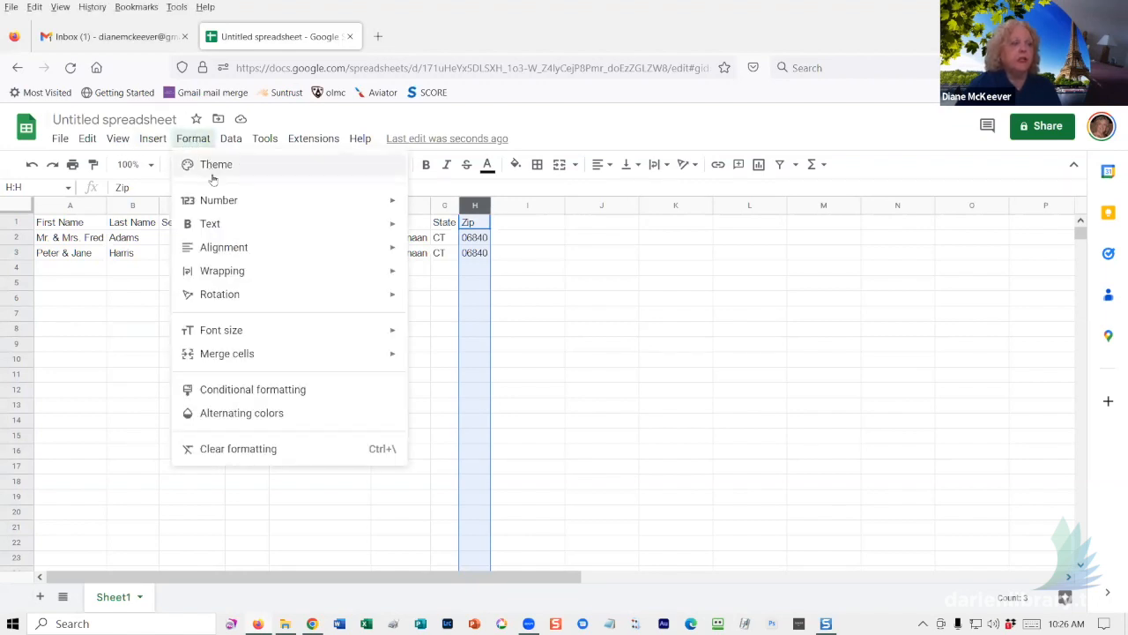
mouse_move(218, 205)
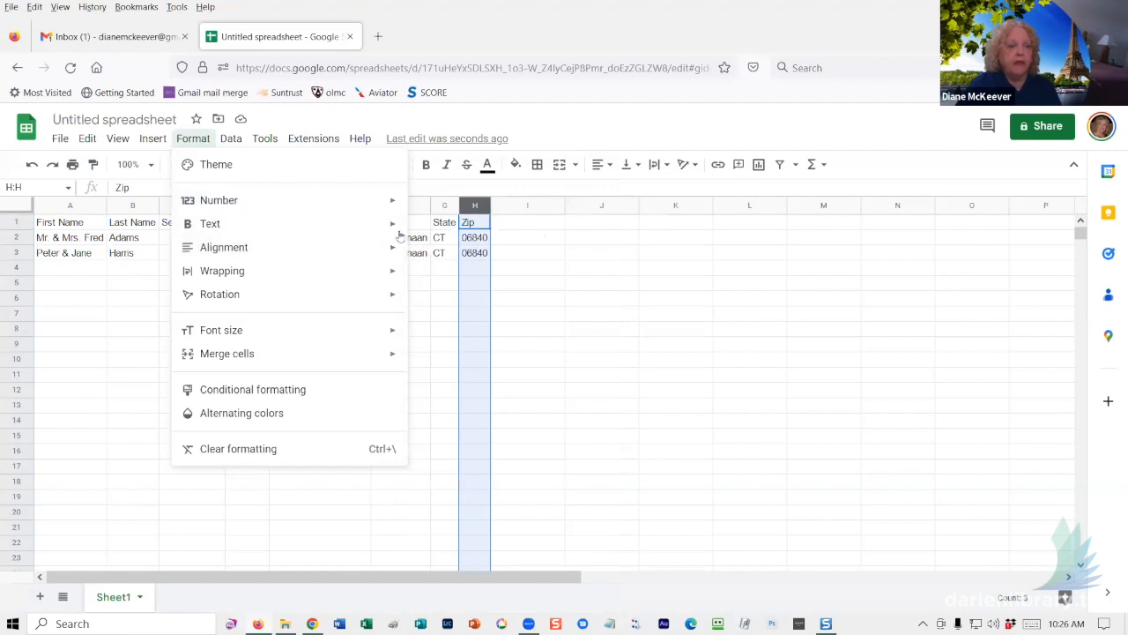
mouse_move(385, 202)
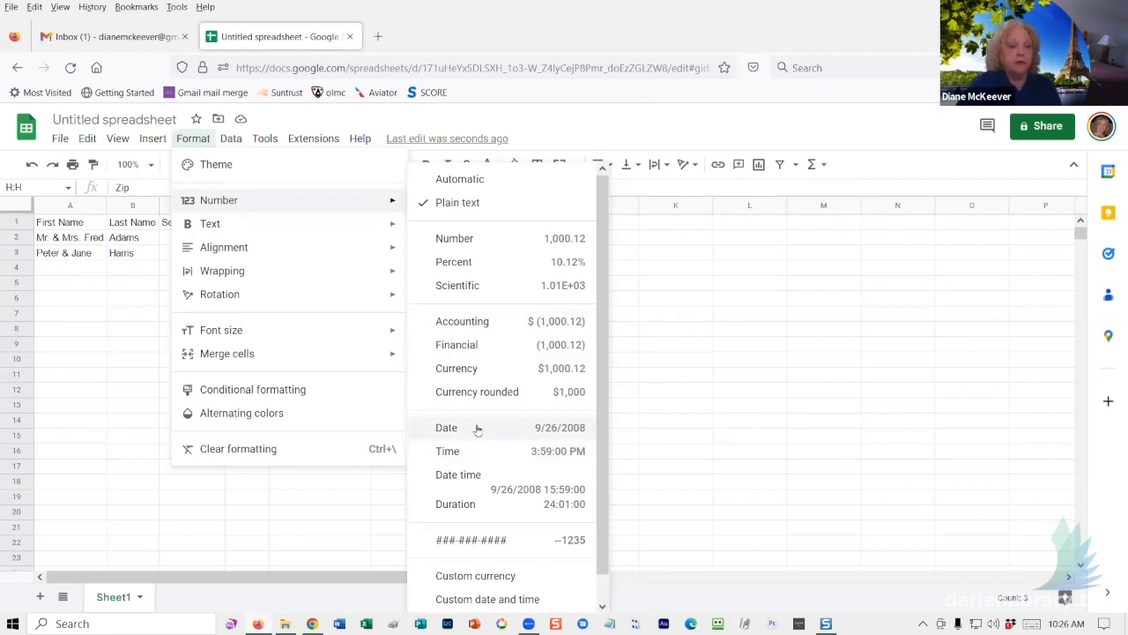
click(460, 207)
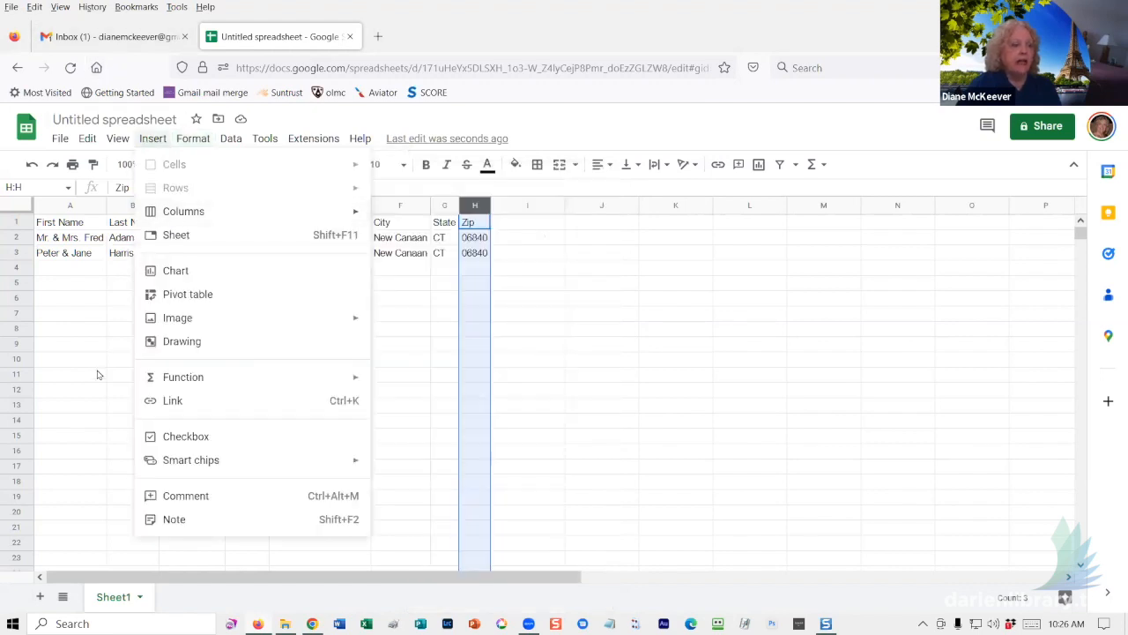
click(88, 377)
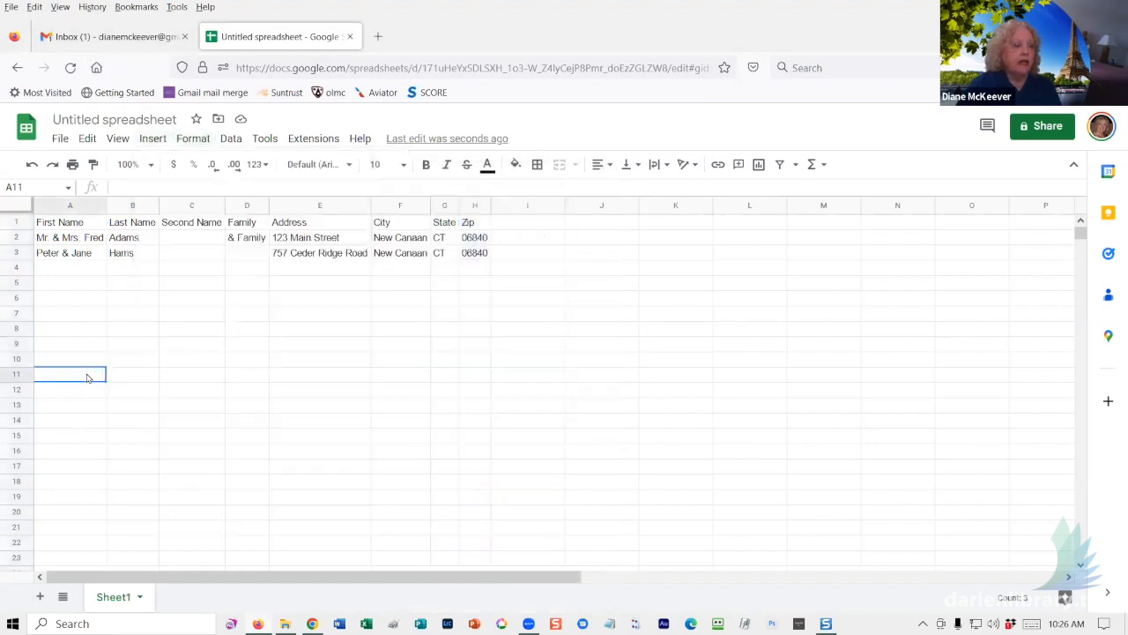
click(81, 267)
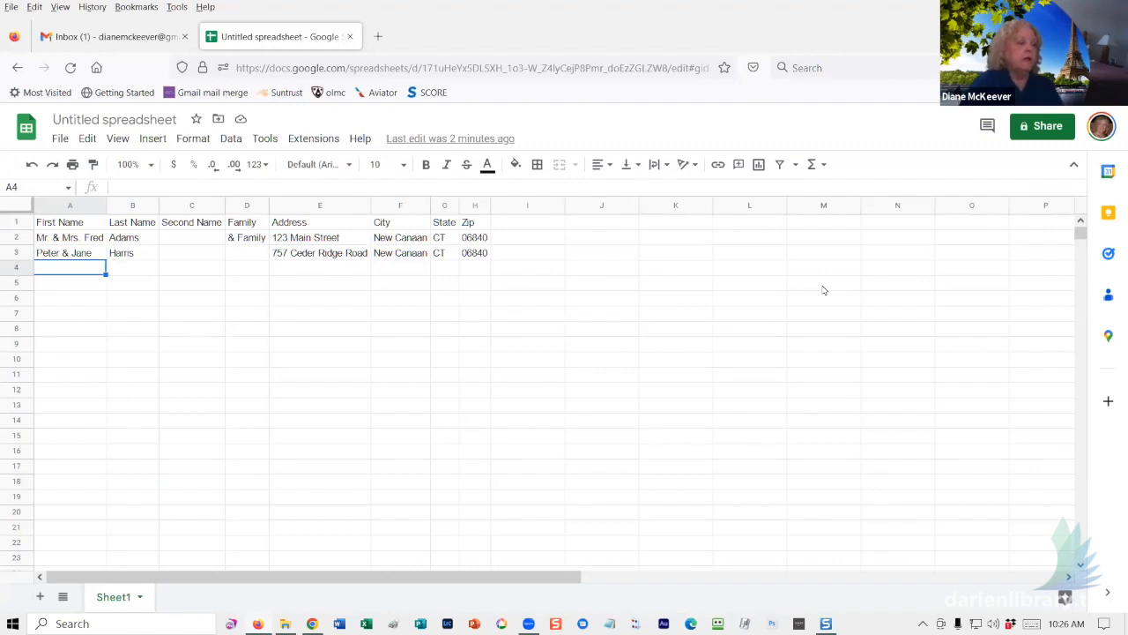
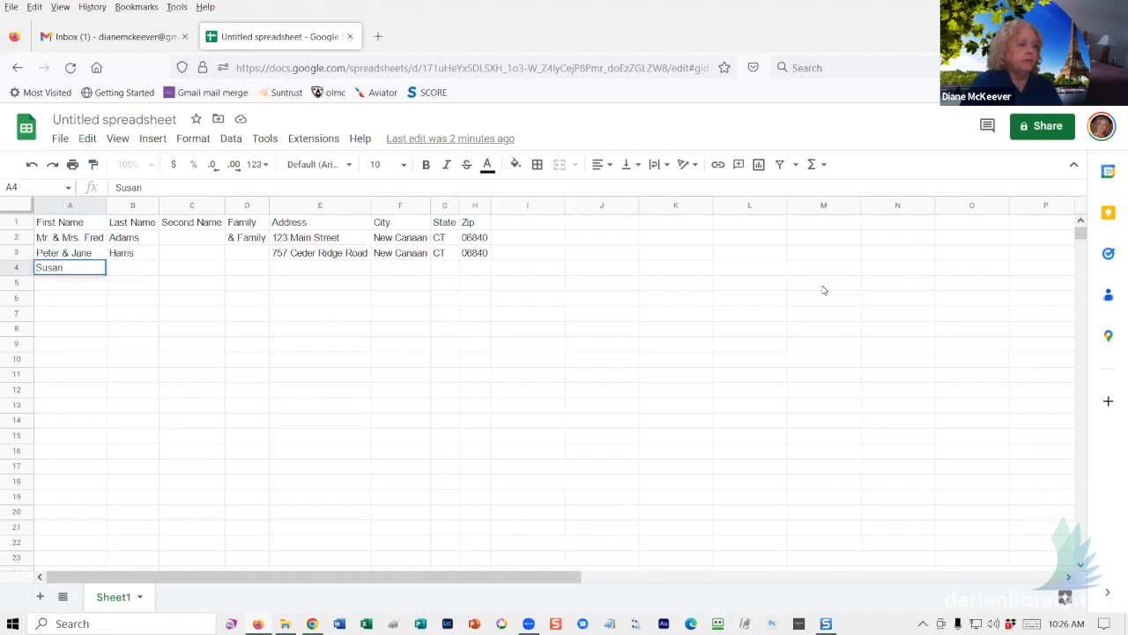
- Enter the third household's first name, last name and second person's name in row 4, leaving Family blank
key(Tab)
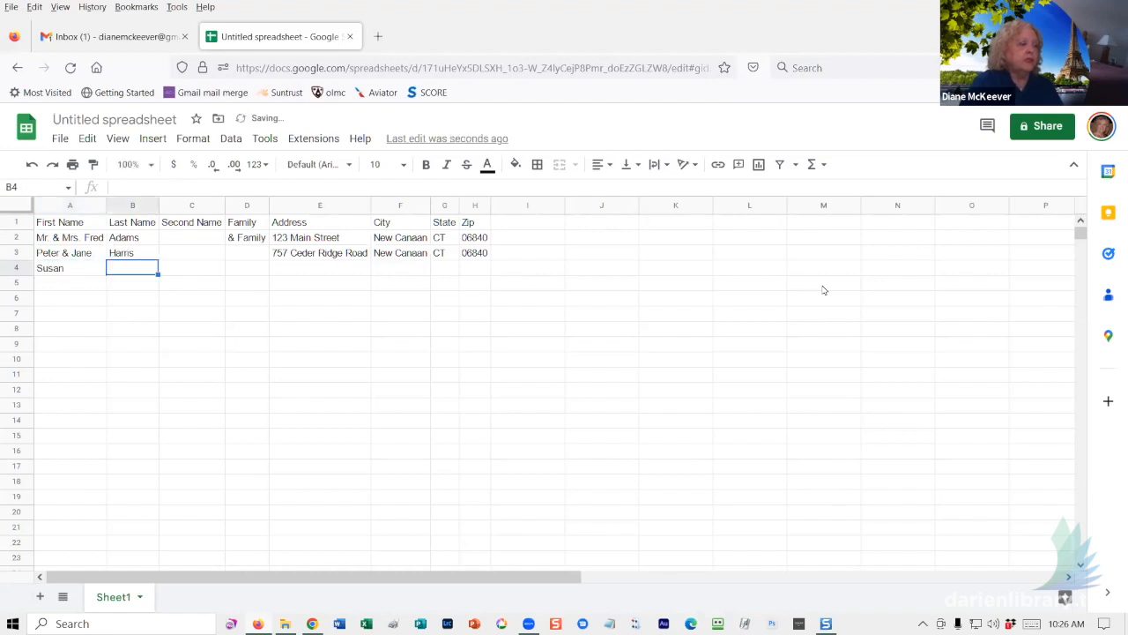
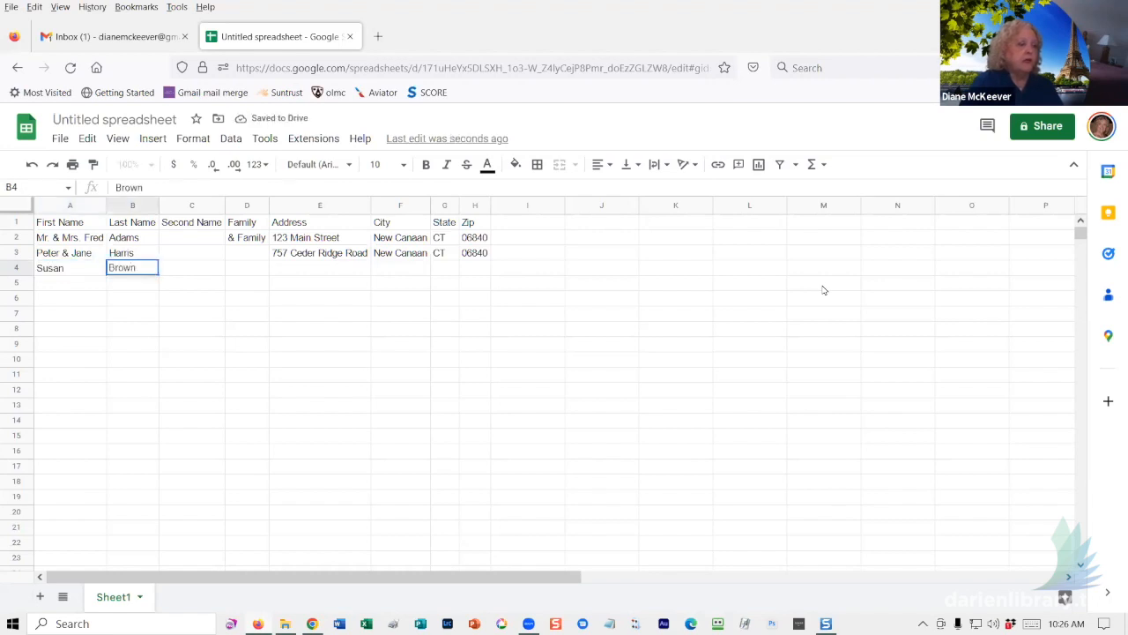
key(Tab)
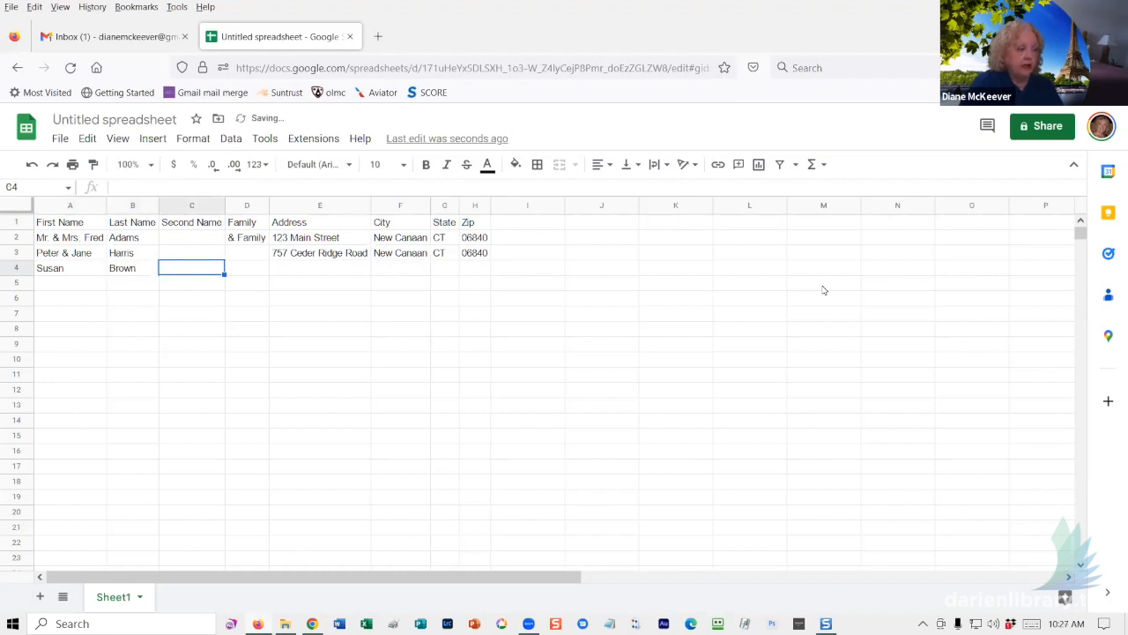
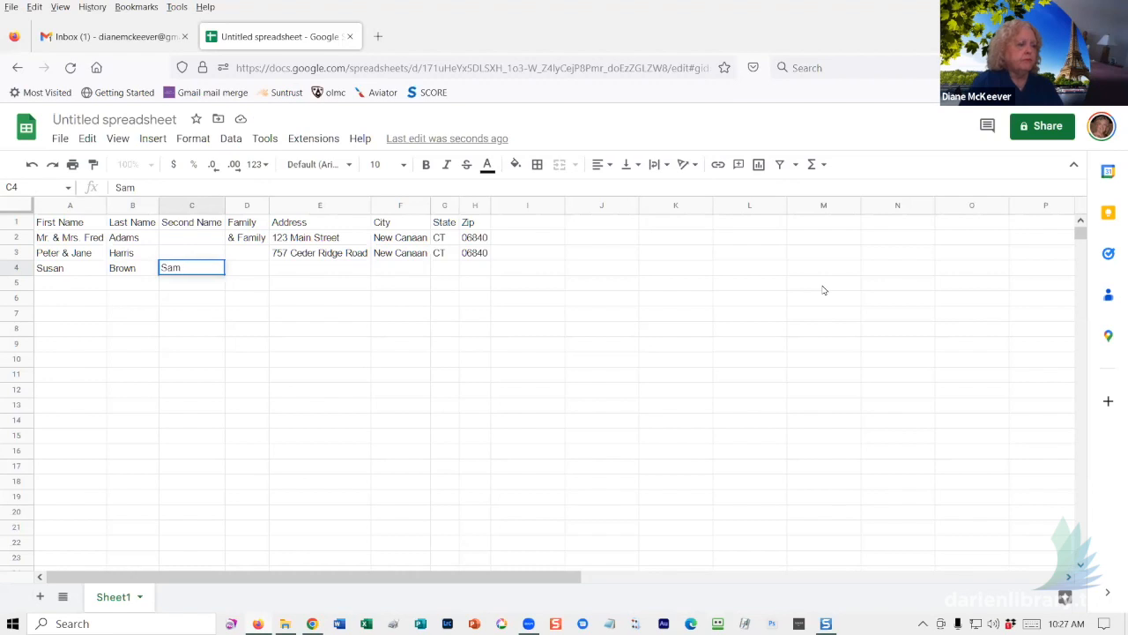
key(Tab)
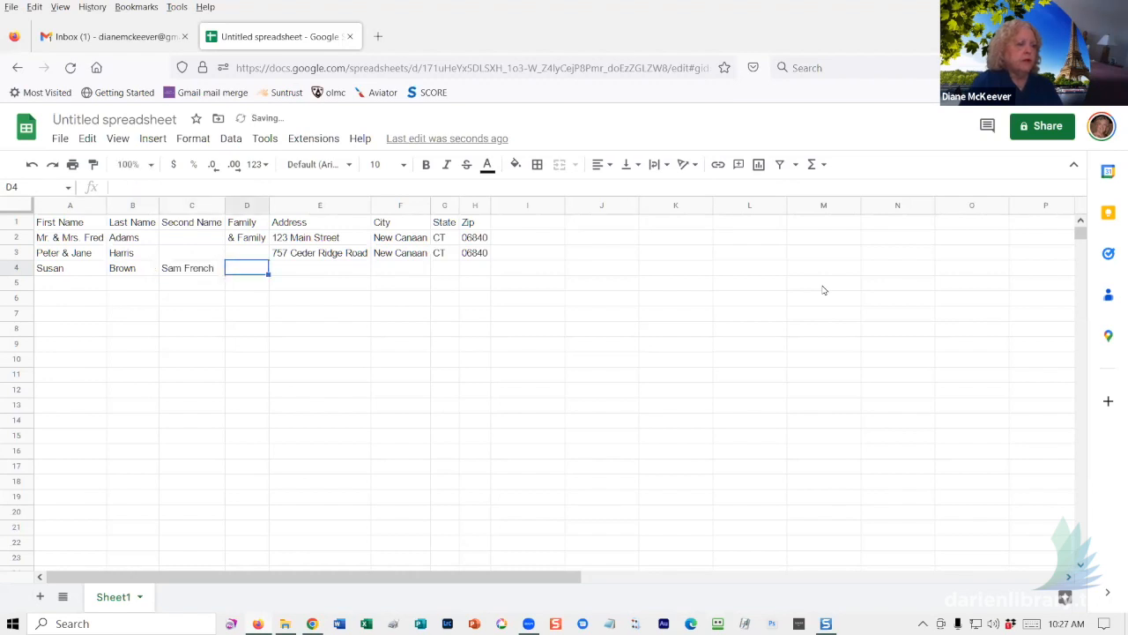
key(Tab)
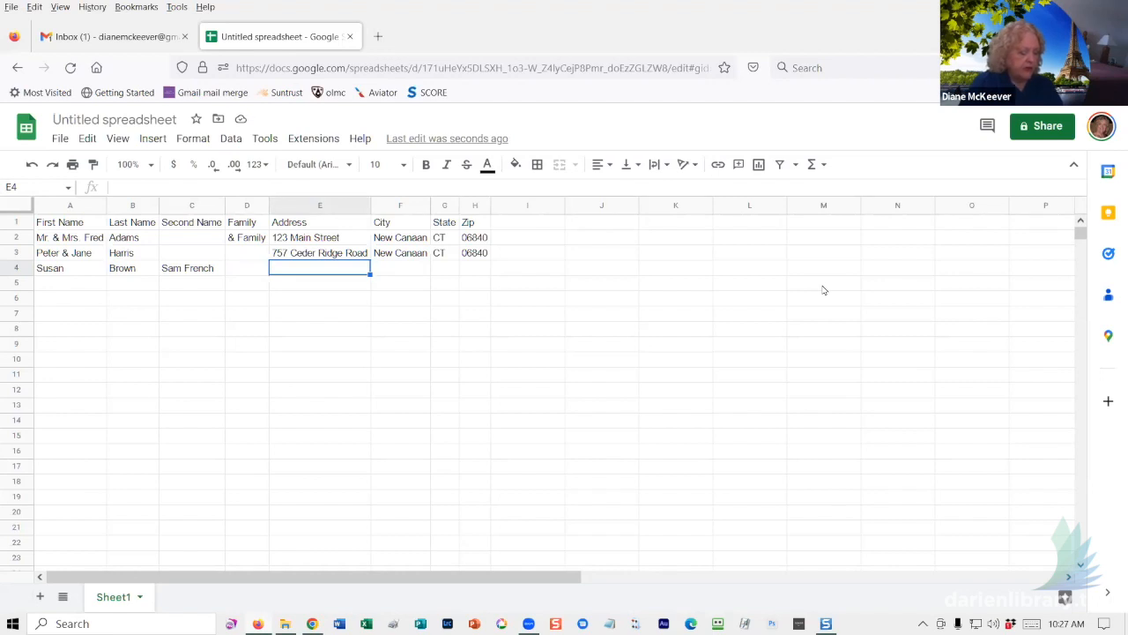
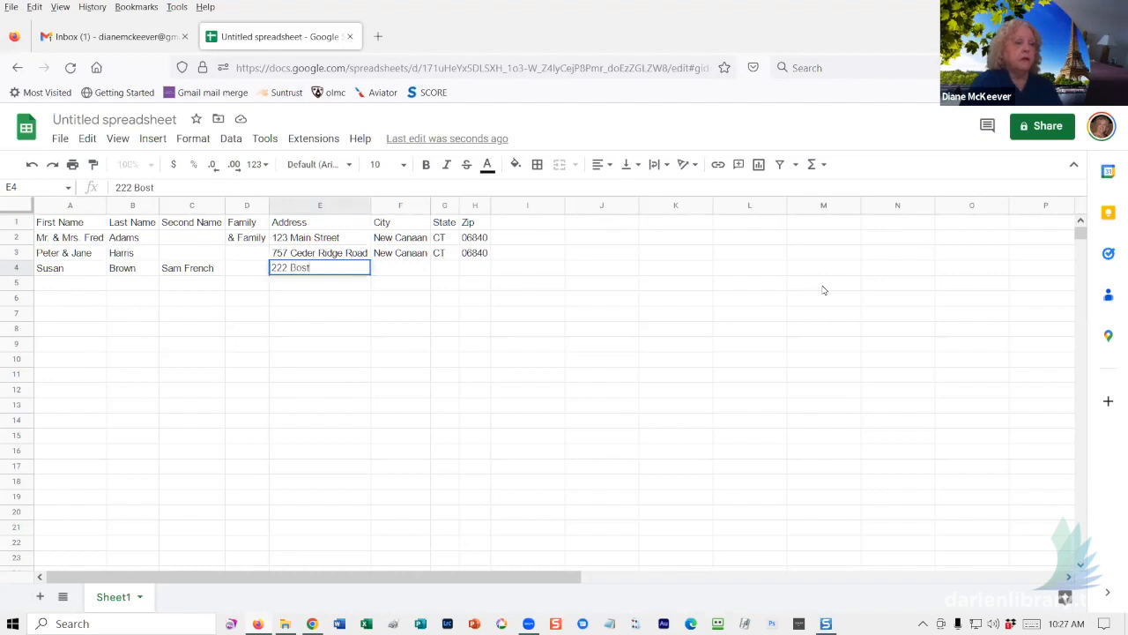
- Add the street address, city Darien, state CT and zip 06820 to row 4
key(Tab)
text(Dari)
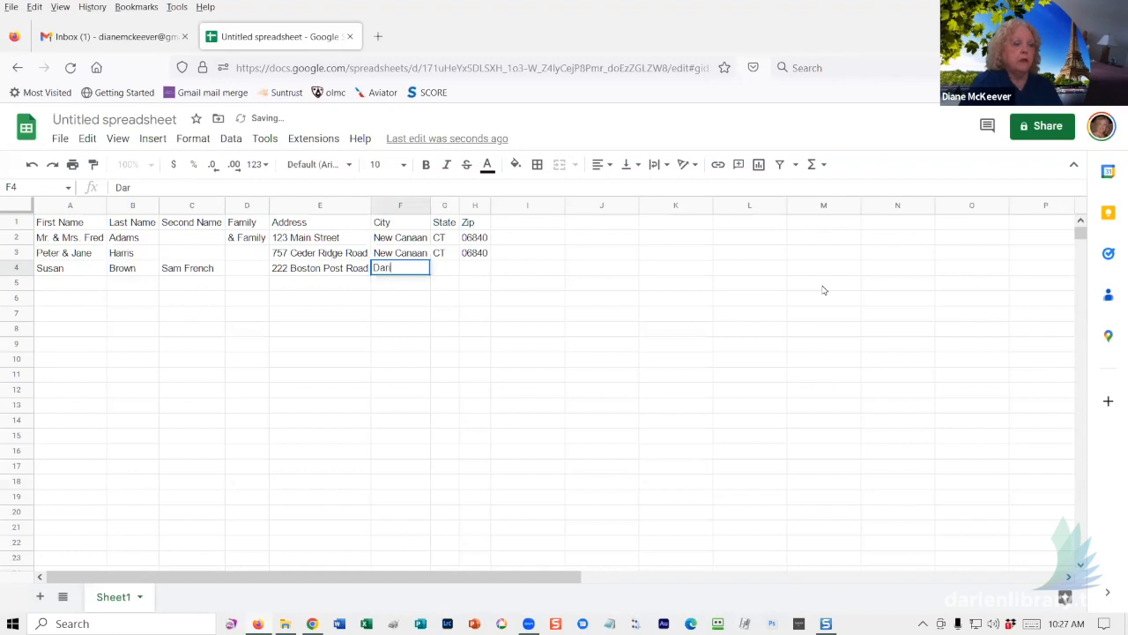
text(en)
key(Tab)
text(CT)
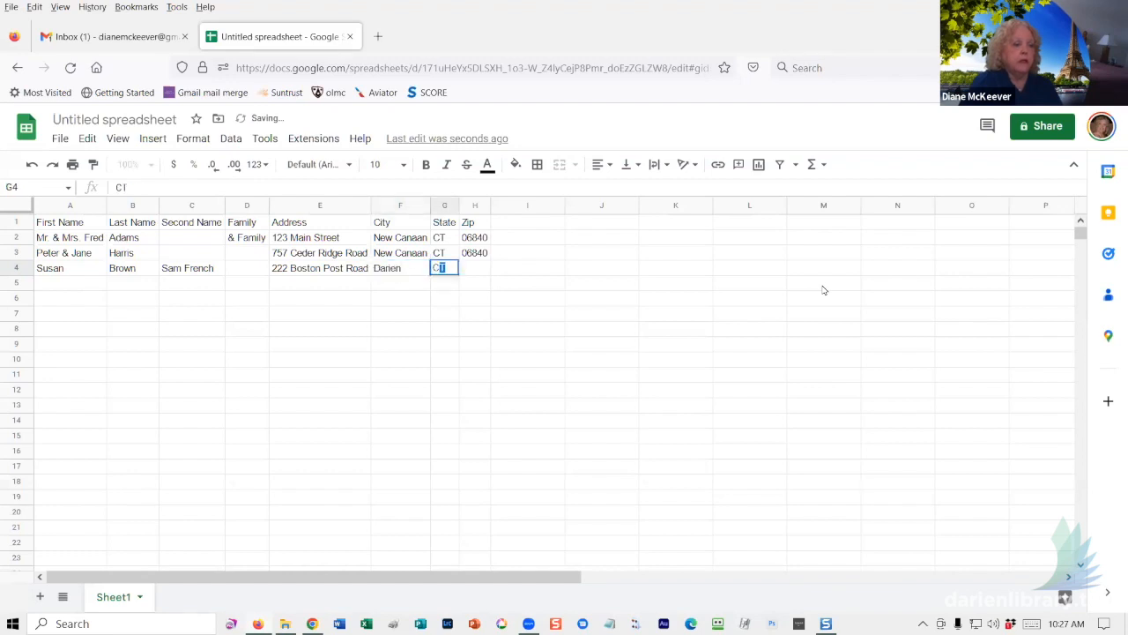
key(Tab)
text(06820)
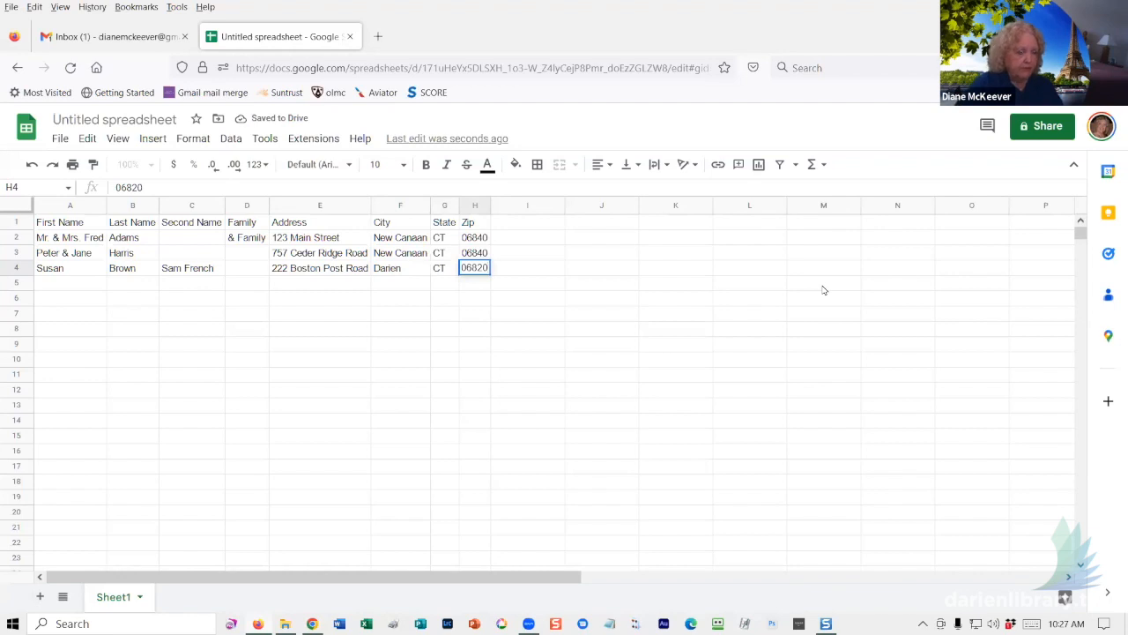
key(Return)
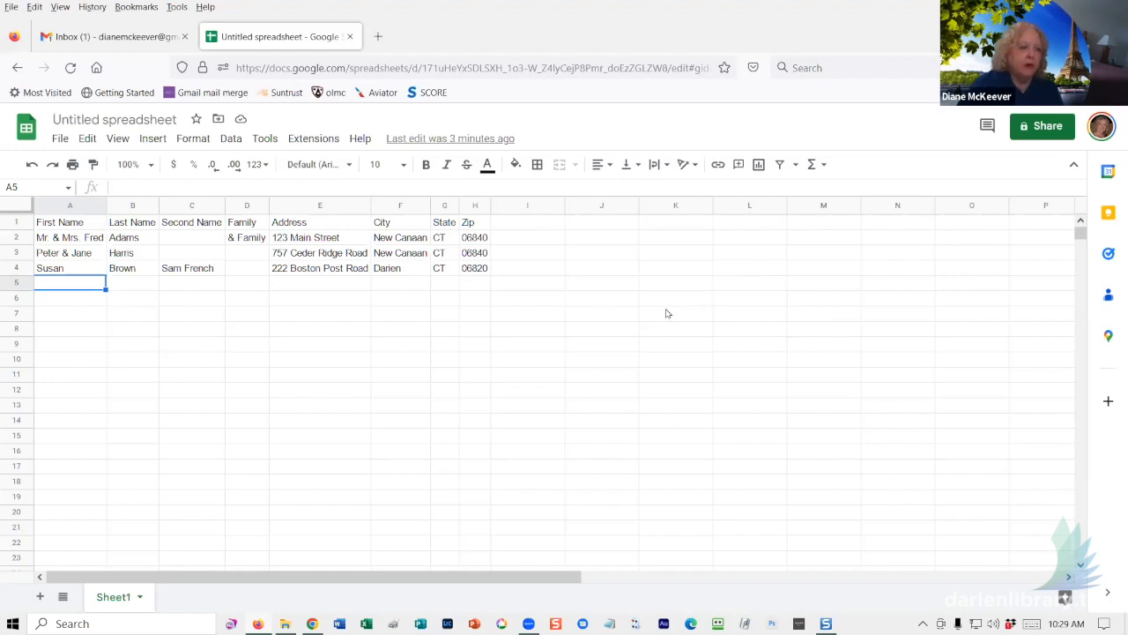
click(228, 142)
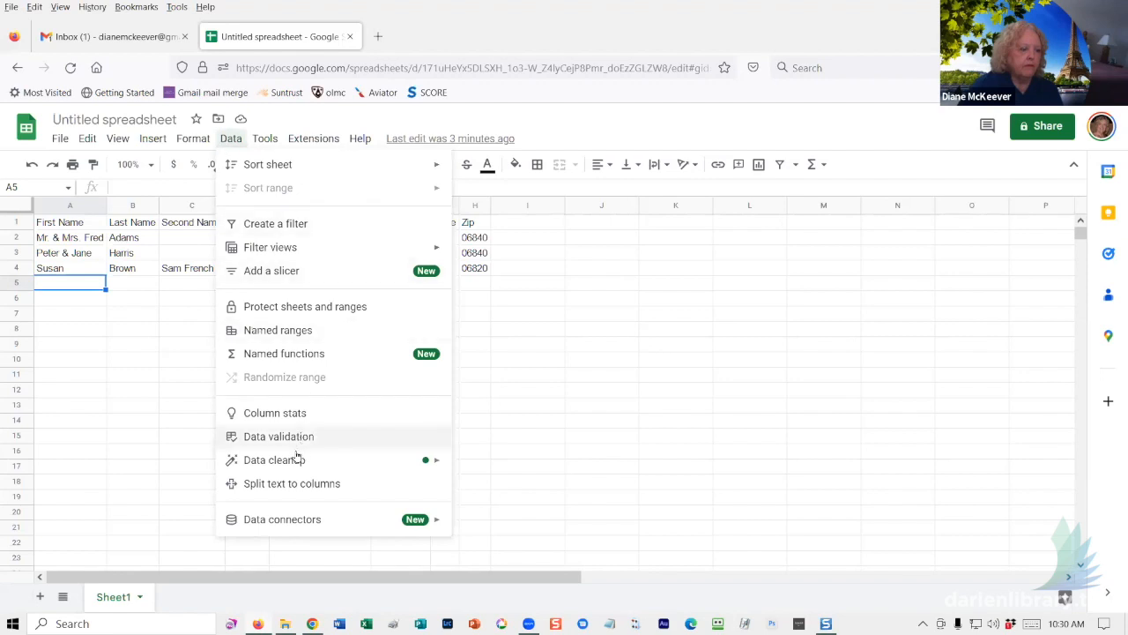
mouse_move(296, 461)
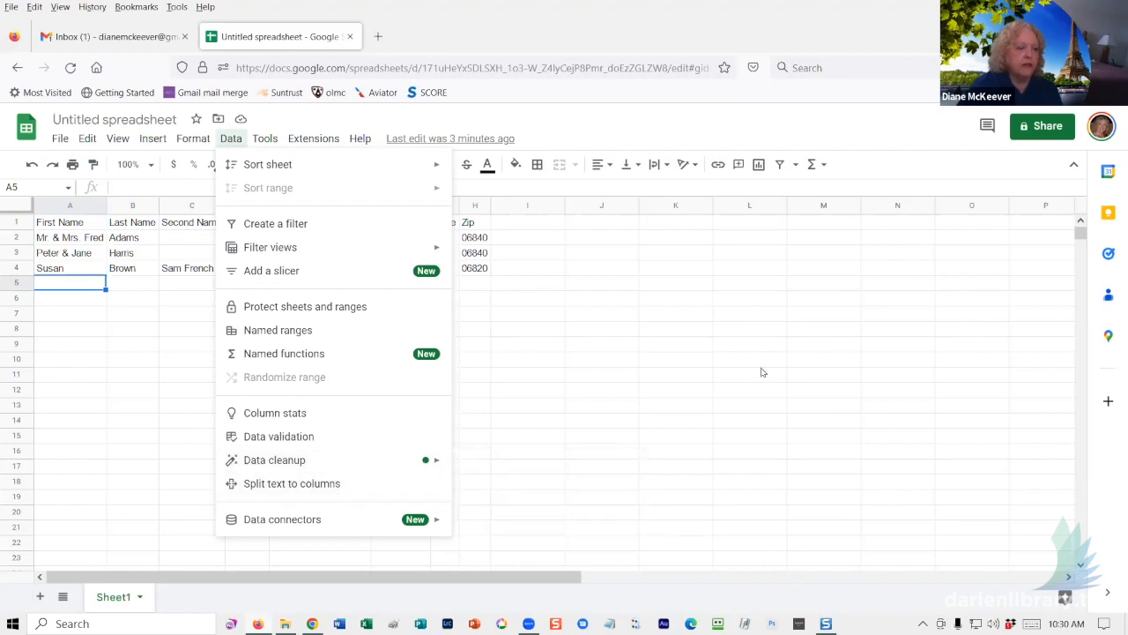
click(692, 385)
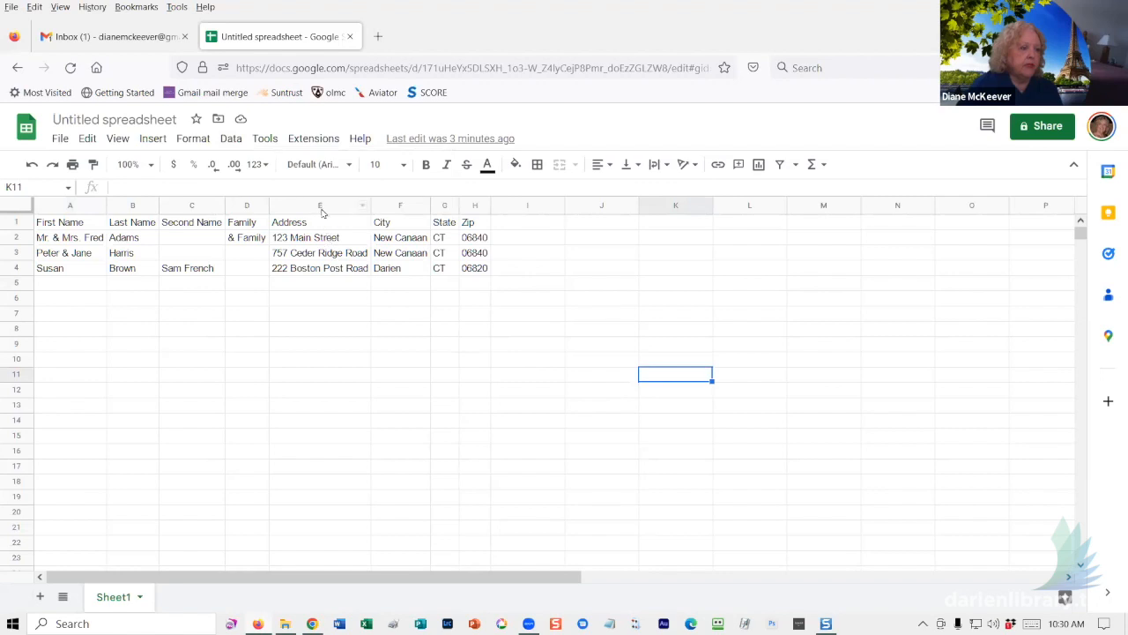
click(70, 205)
key(ctrl+c)
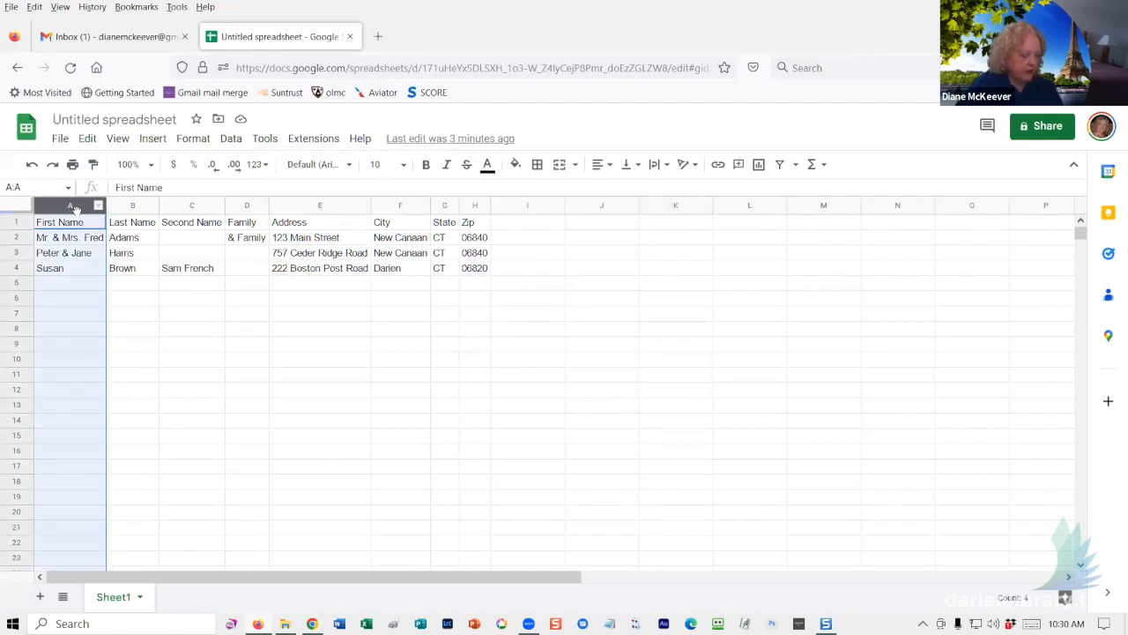
click(675, 208)
key(ctrl+v)
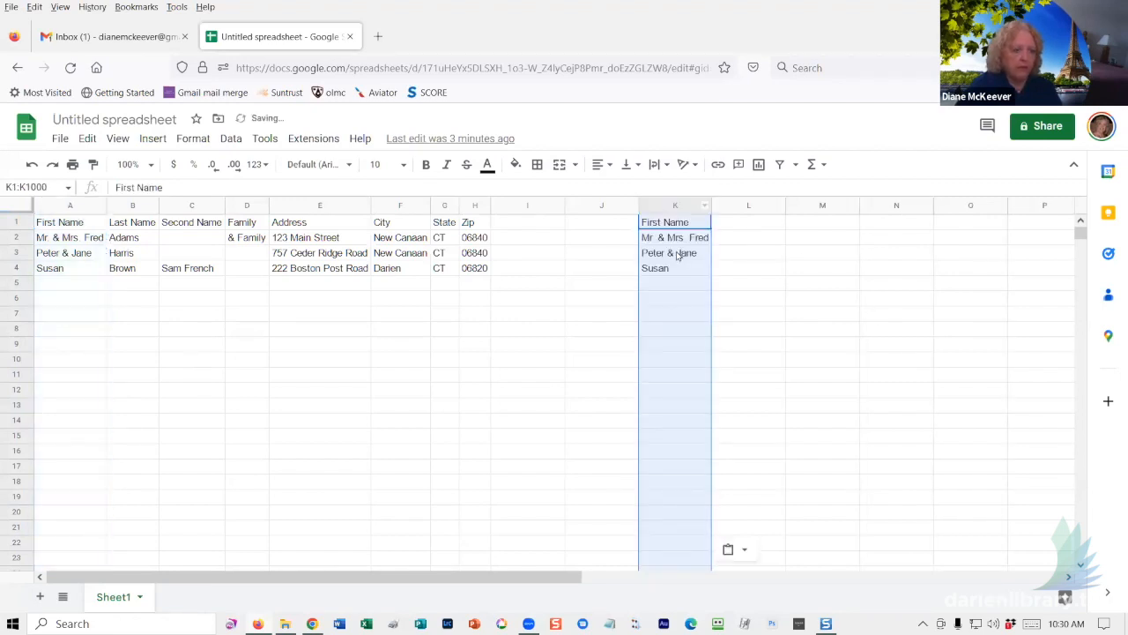
click(679, 254)
click(671, 206)
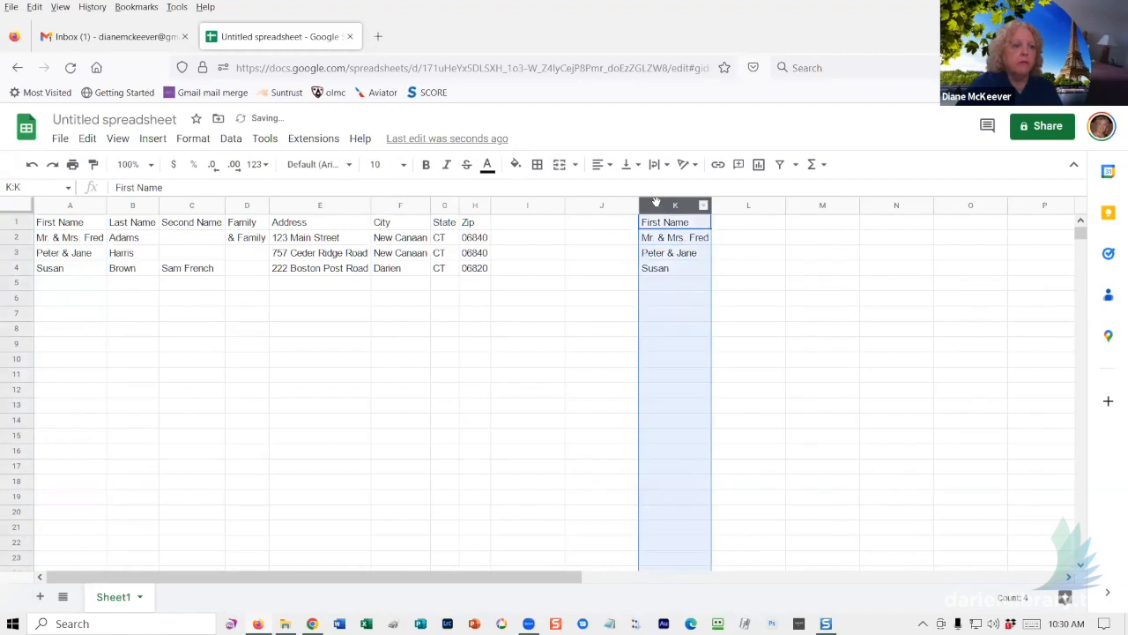
click(230, 139)
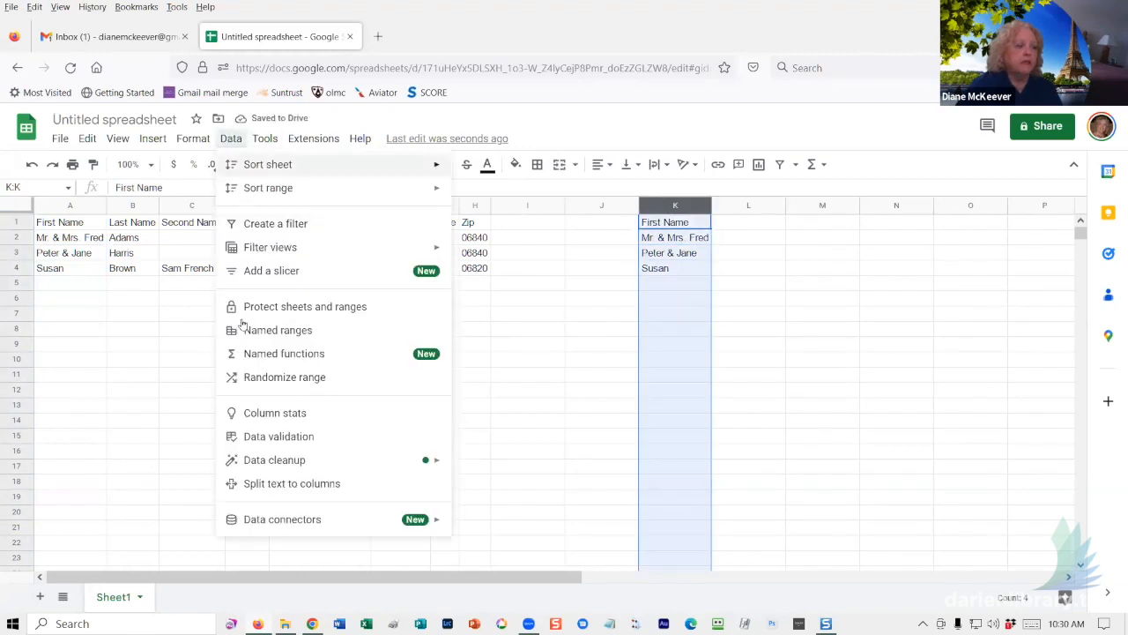
click(262, 483)
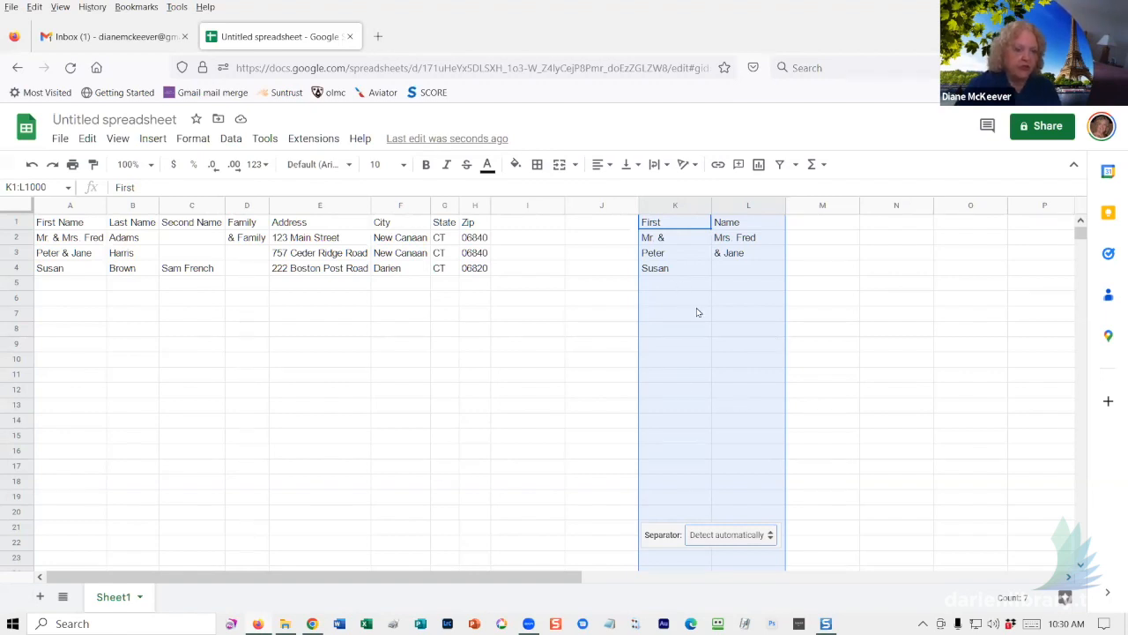
click(846, 315)
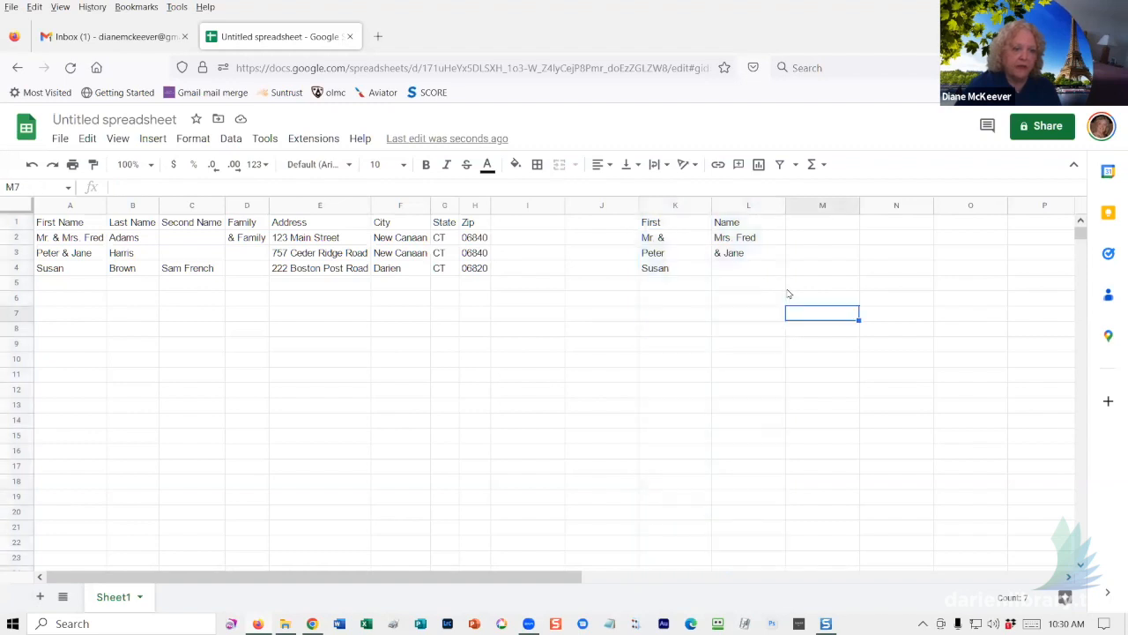
click(669, 205)
shift+click(736, 210)
key(Delete)
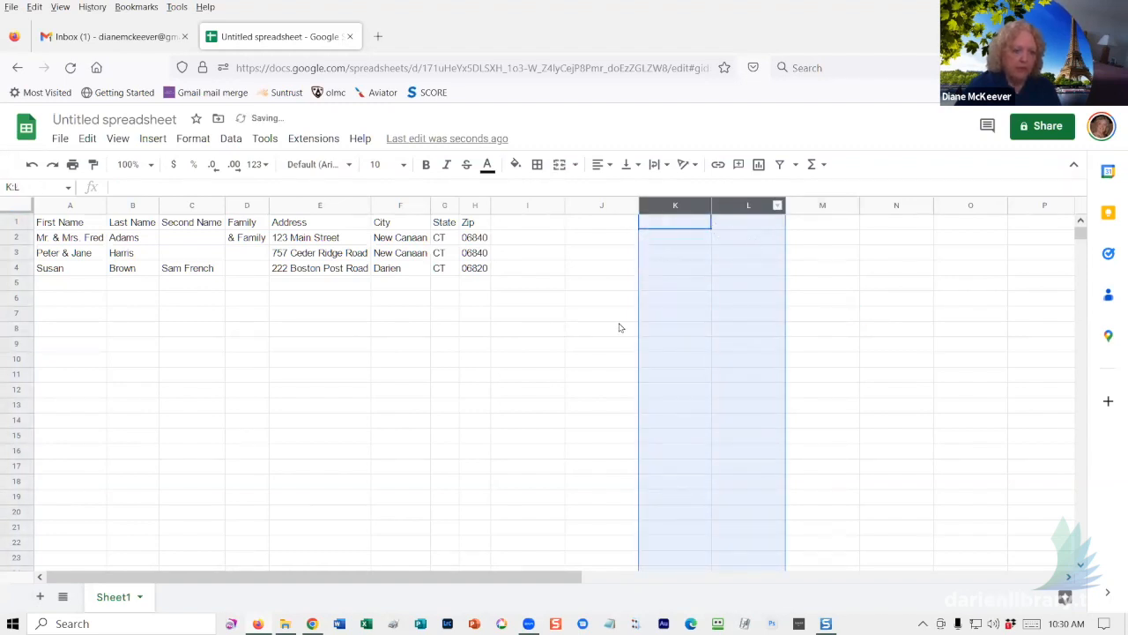
click(392, 368)
click(76, 274)
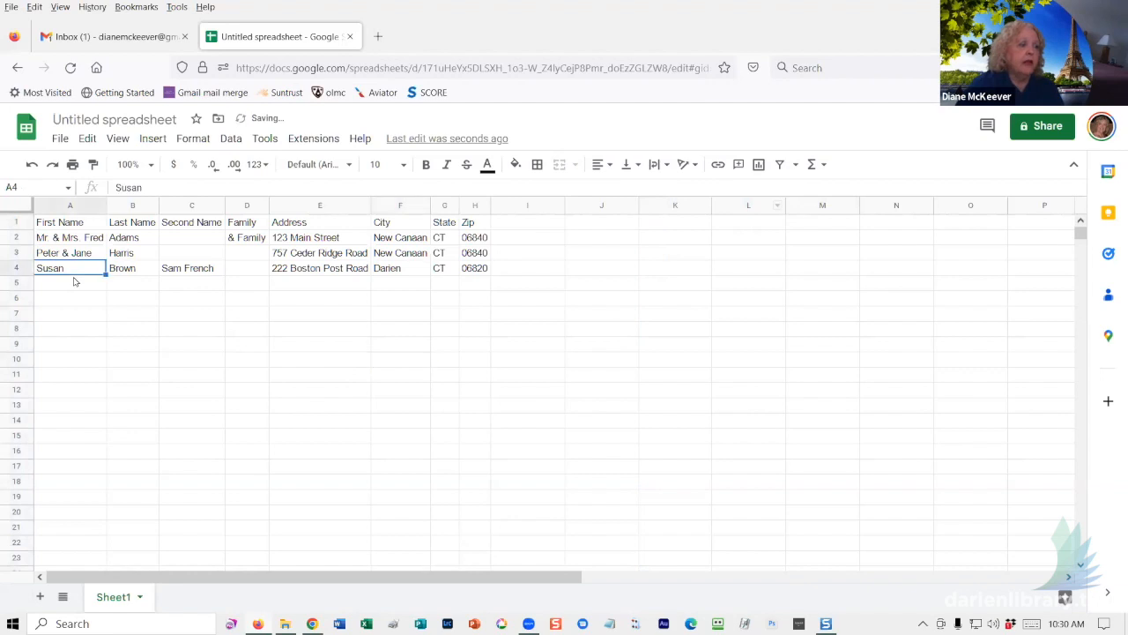
click(76, 287)
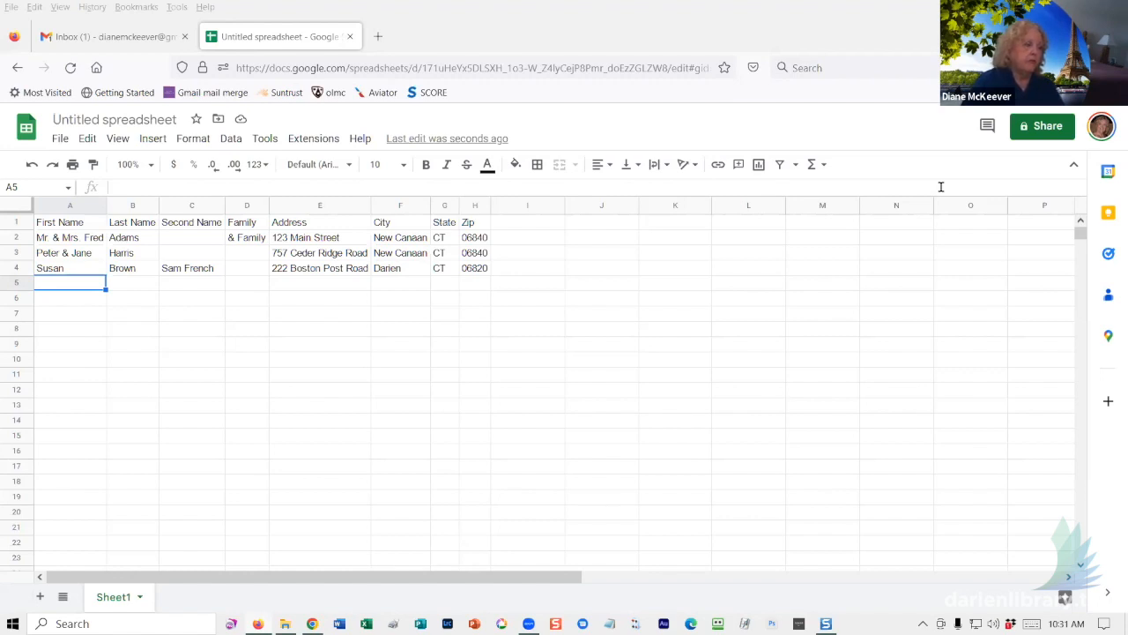
- Enter the fourth household's first name, last name, second person's name and '& Family' in row 5
click(64, 278)
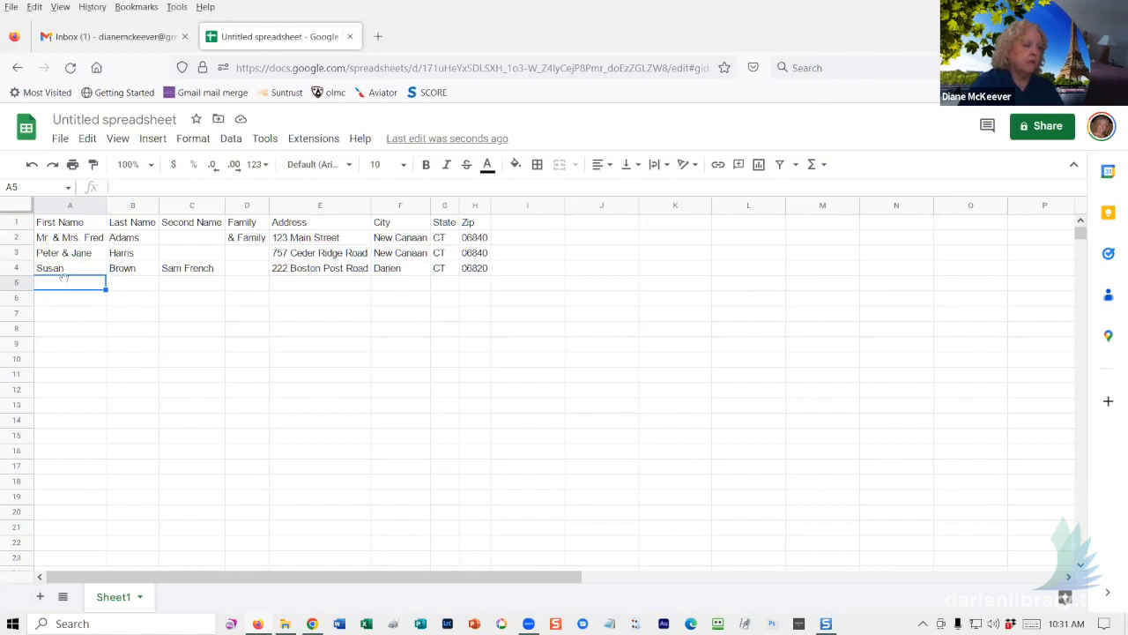
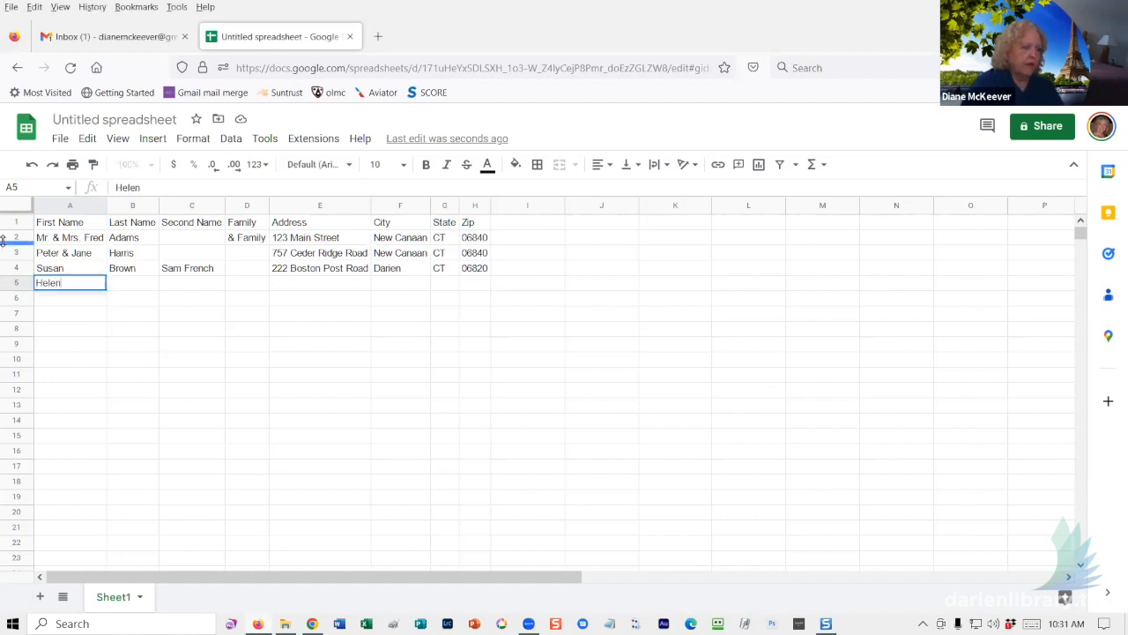
key(Tab)
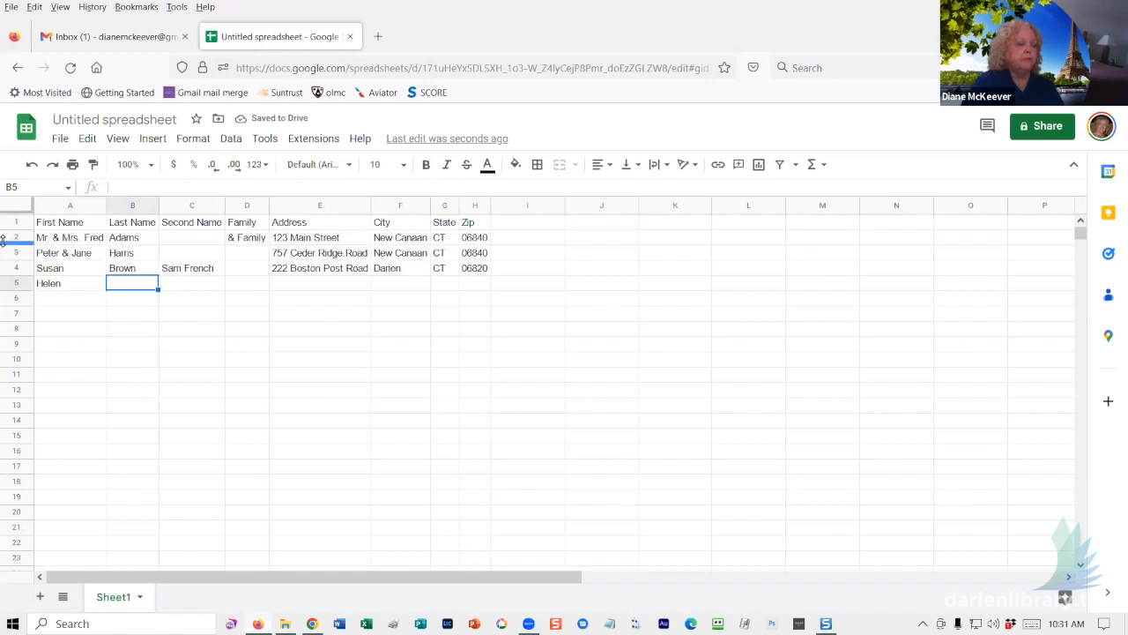
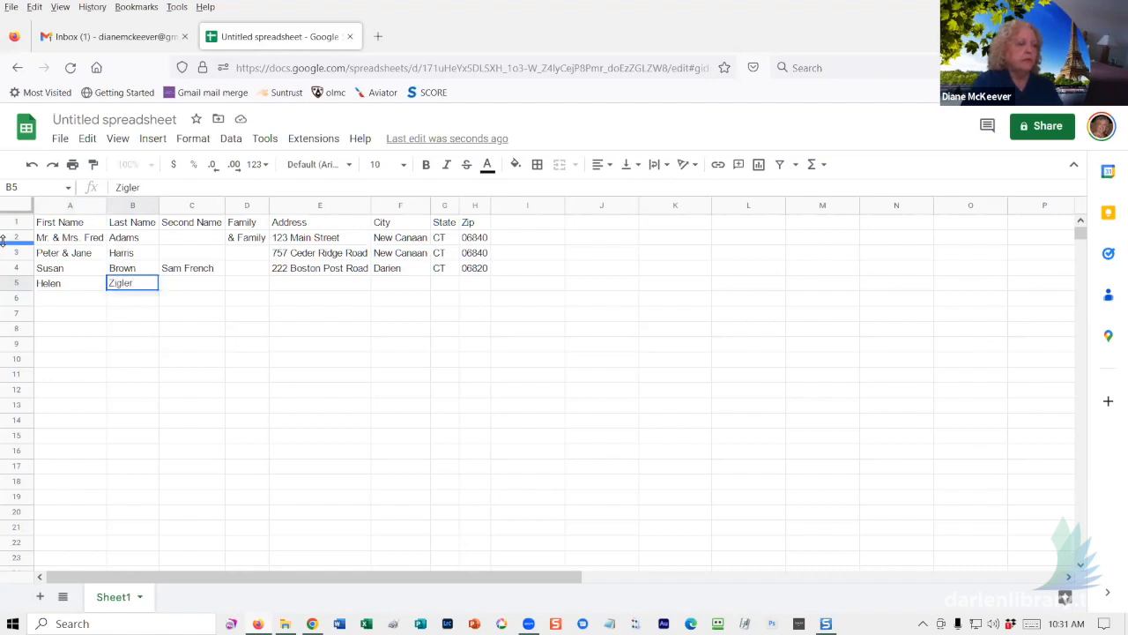
key(Tab)
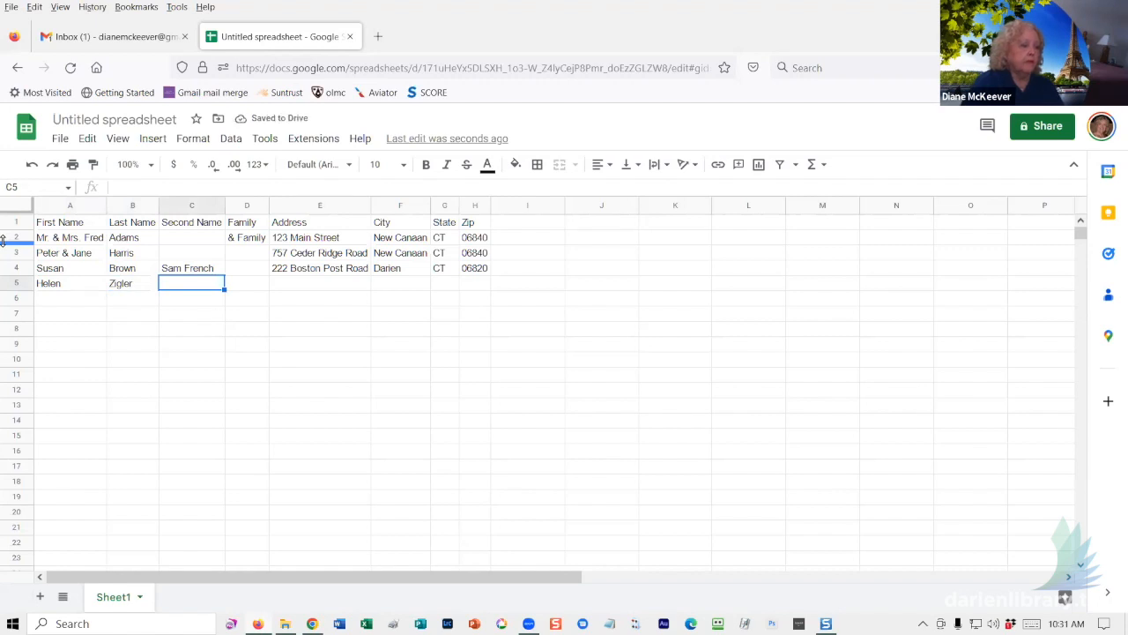
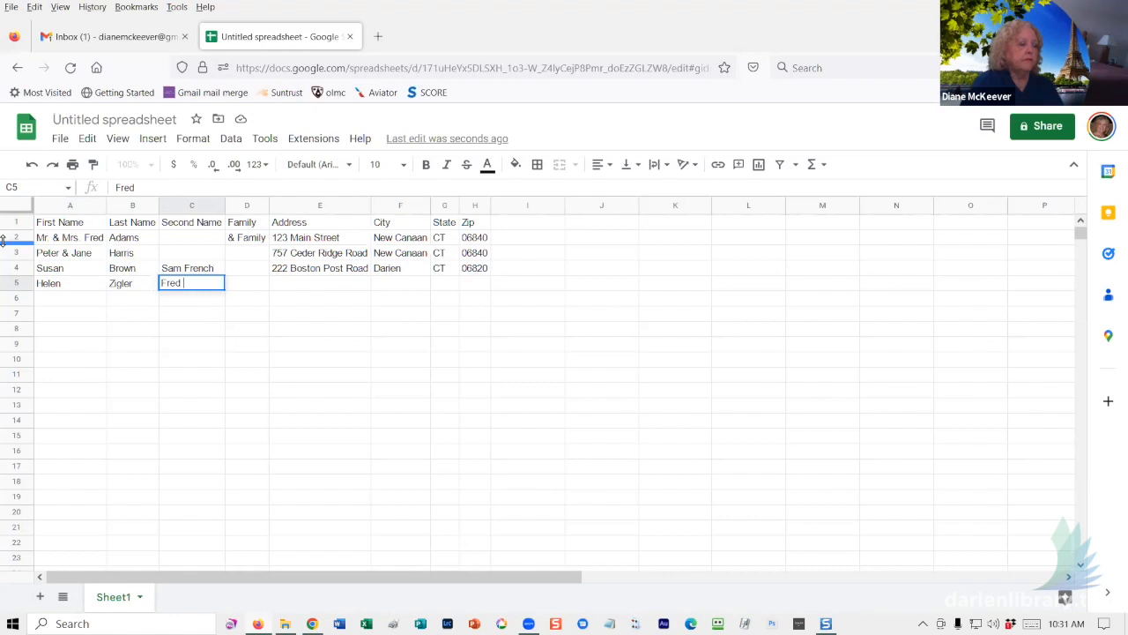
key(Tab)
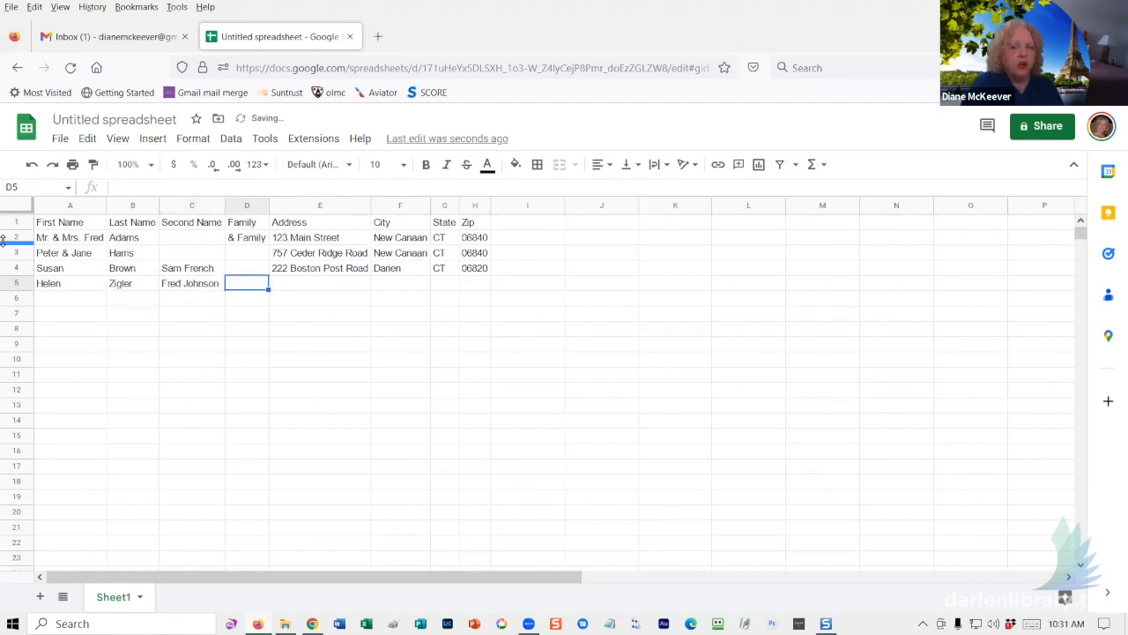
text(&)
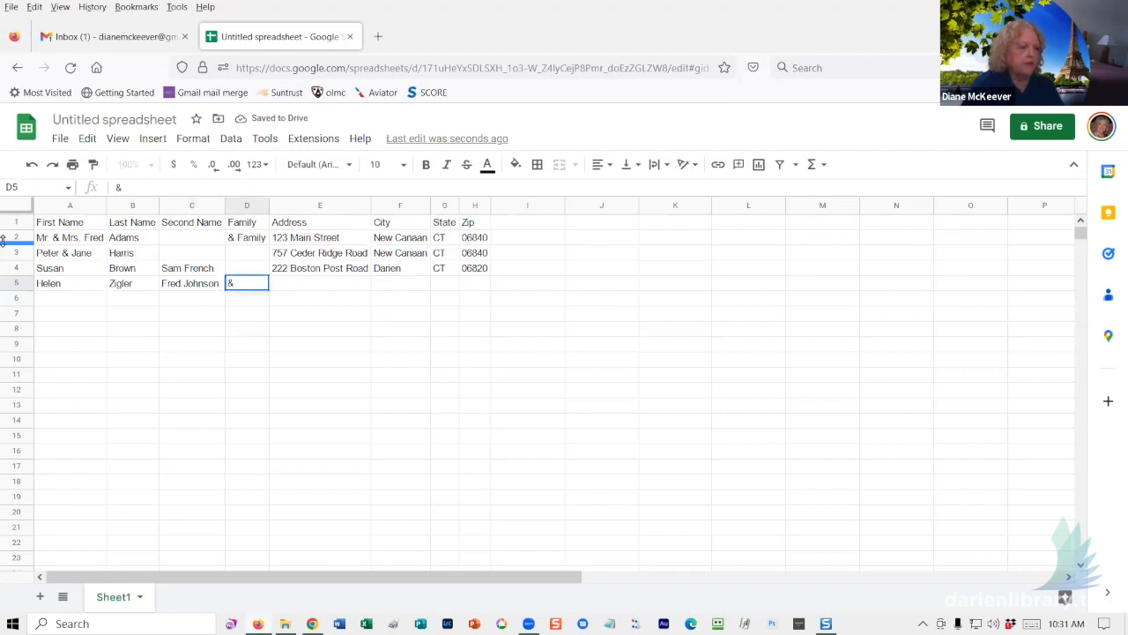
text( F)
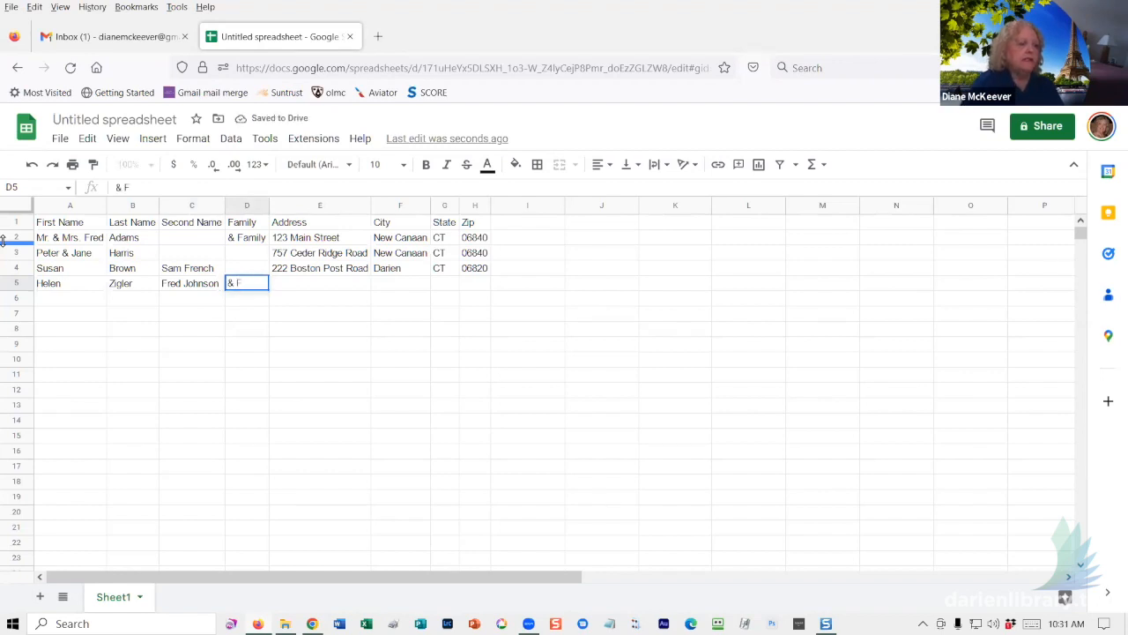
text(aim)
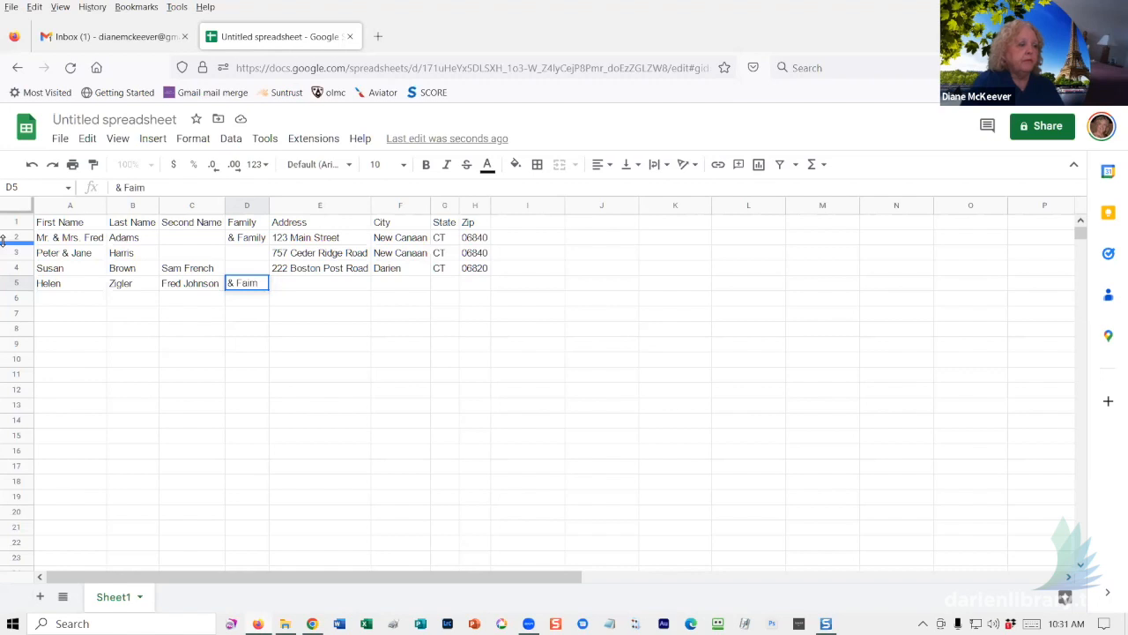
key(BackSpace)
key(BackSpace)
key(BackSpace)
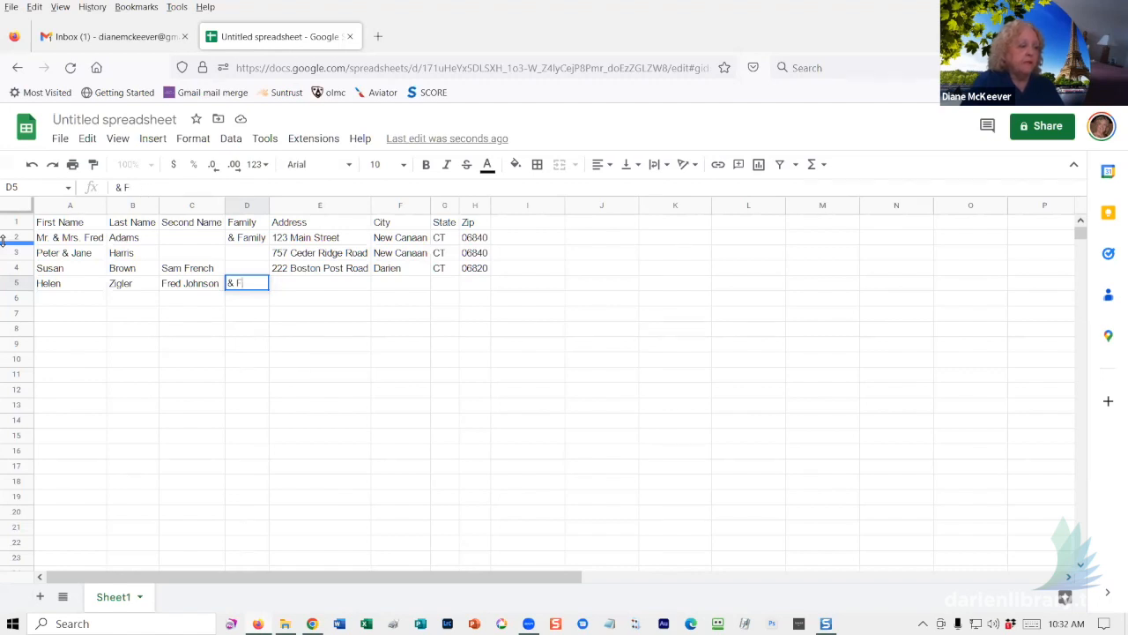
text(amily)
key(Tab)
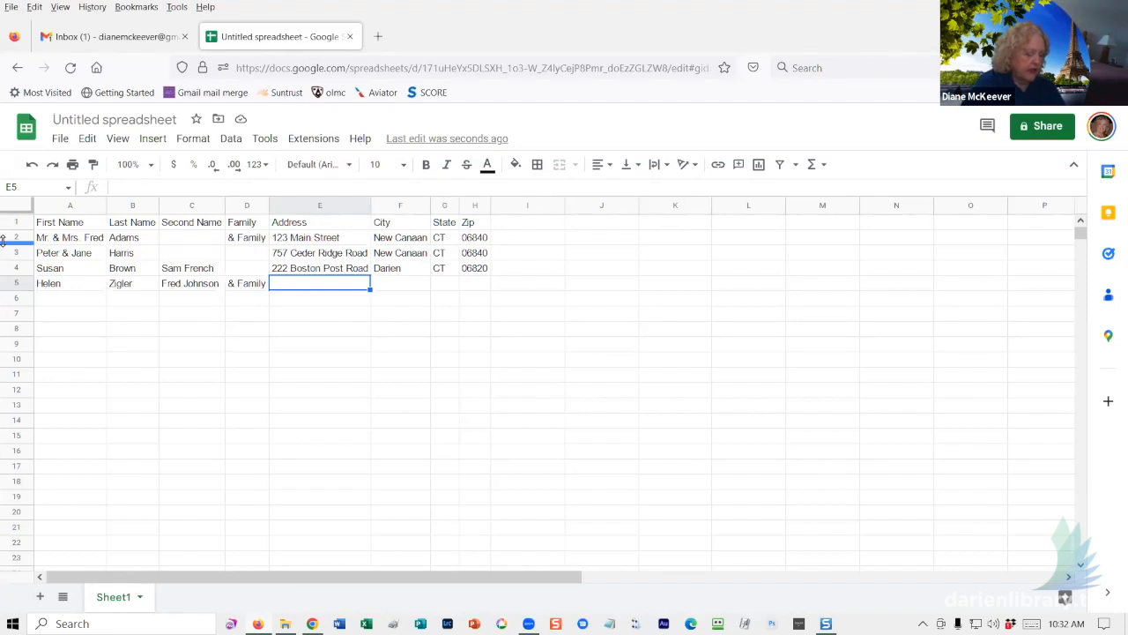
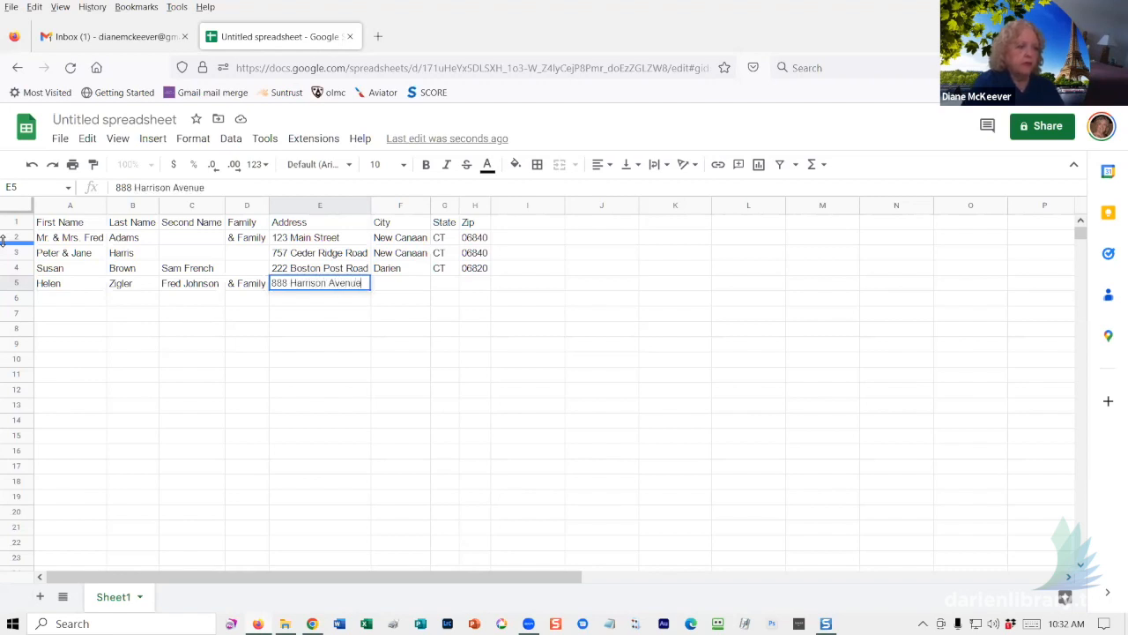
- Add the street address, autocompleted city Darien, state CT and zip 06820 to row 5
key(Tab)
text(d)
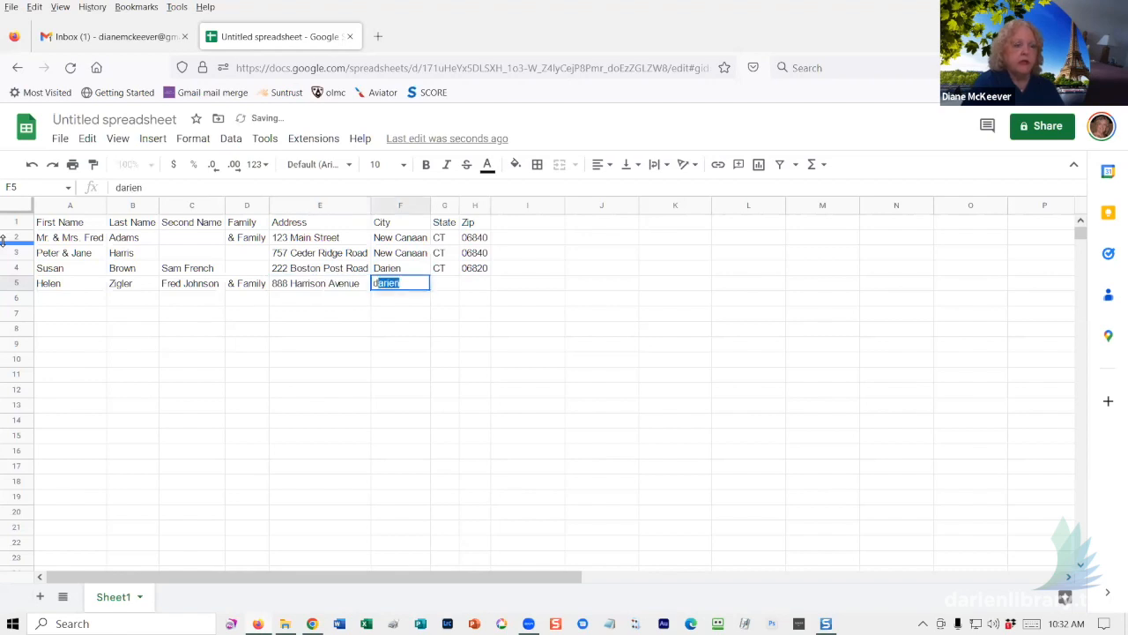
key(Tab)
text(CT)
key(Tab)
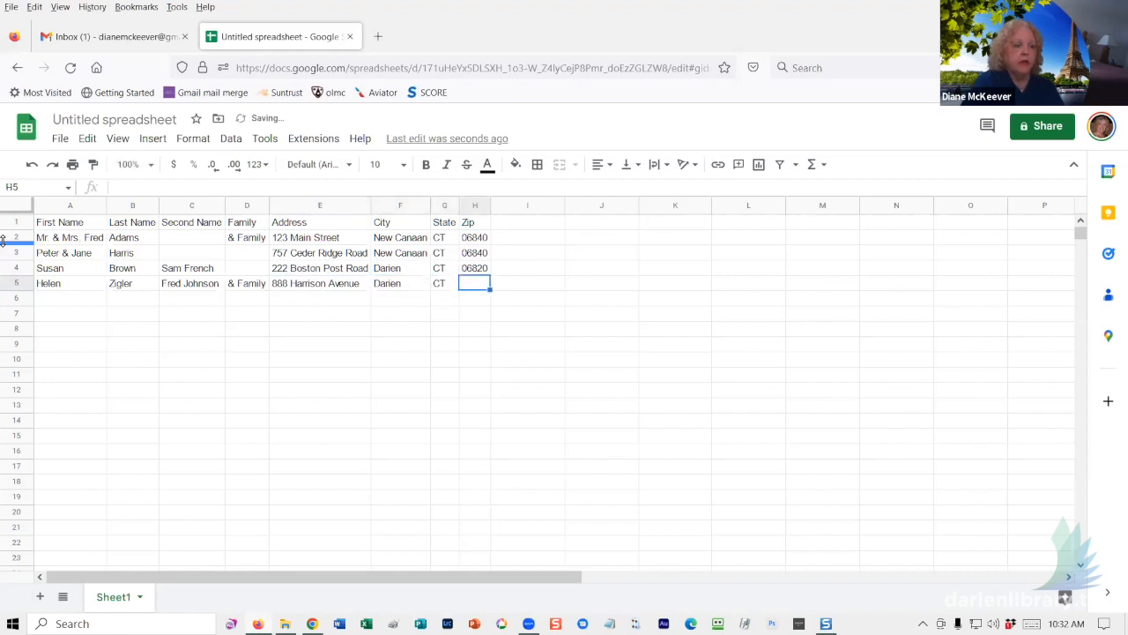
text(06820)
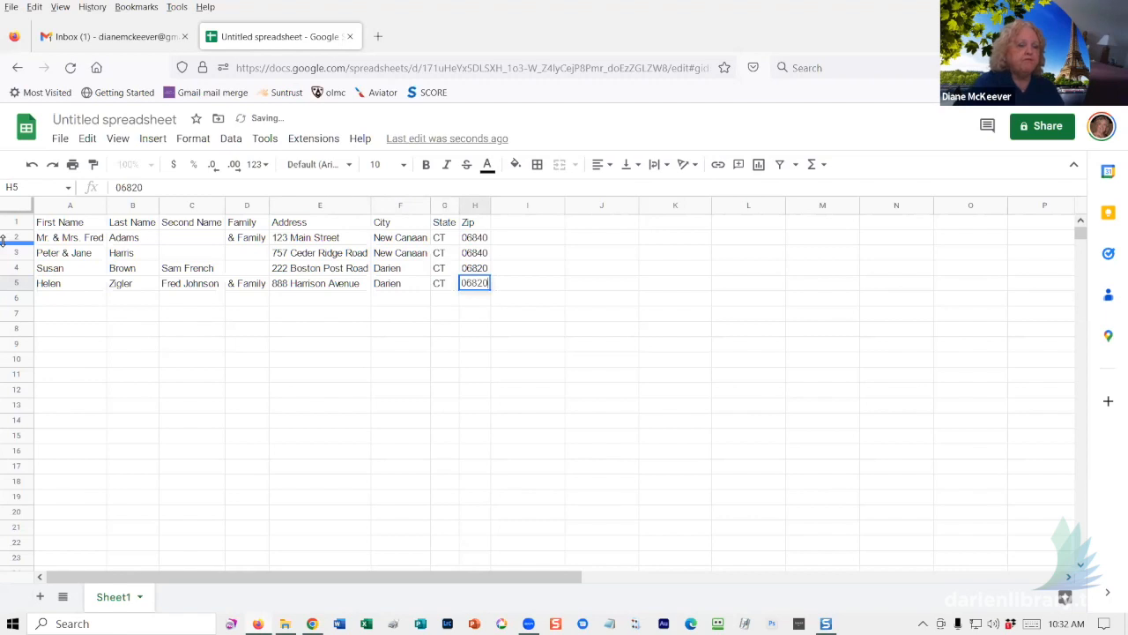
key(Return)
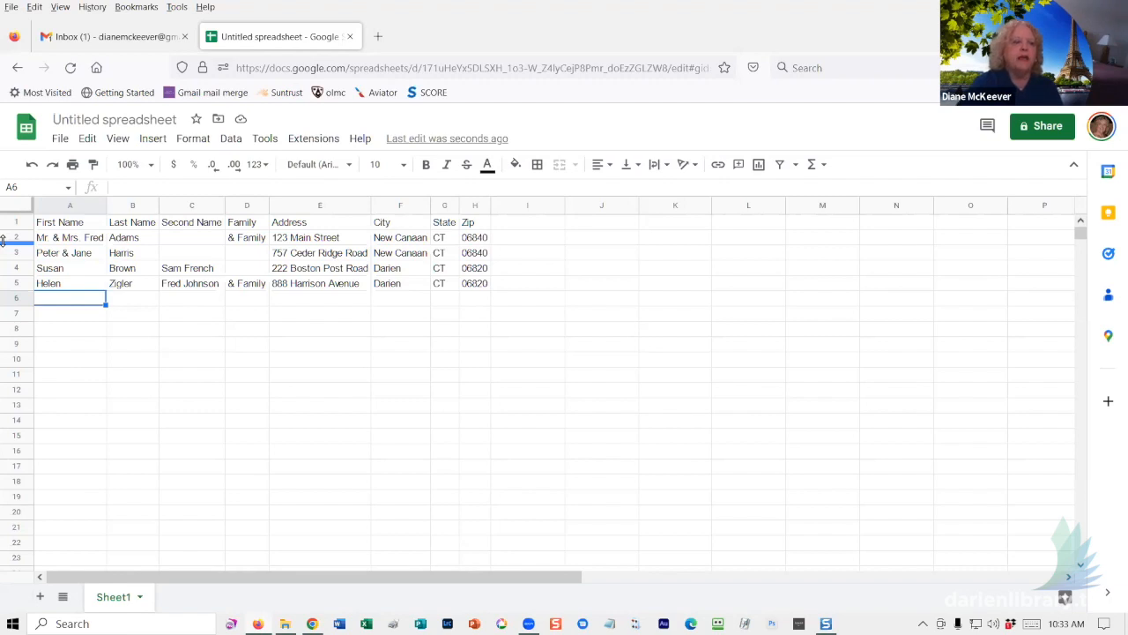
click(81, 254)
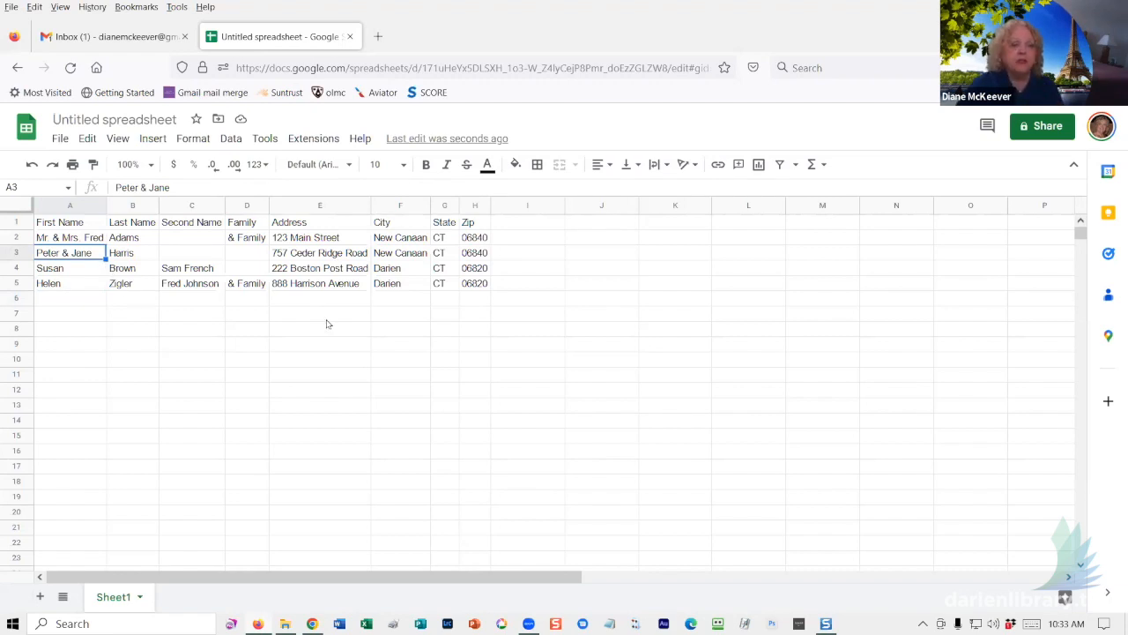
- Create a filter over the A1:H5 address table and open the Last Name filter menu
click(232, 140)
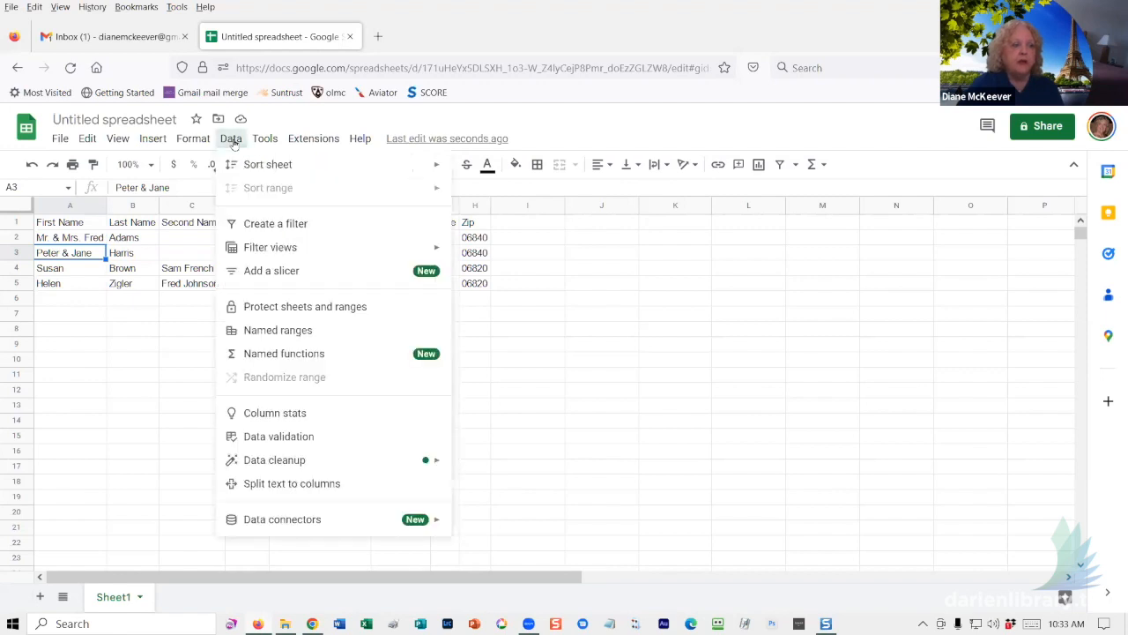
click(257, 226)
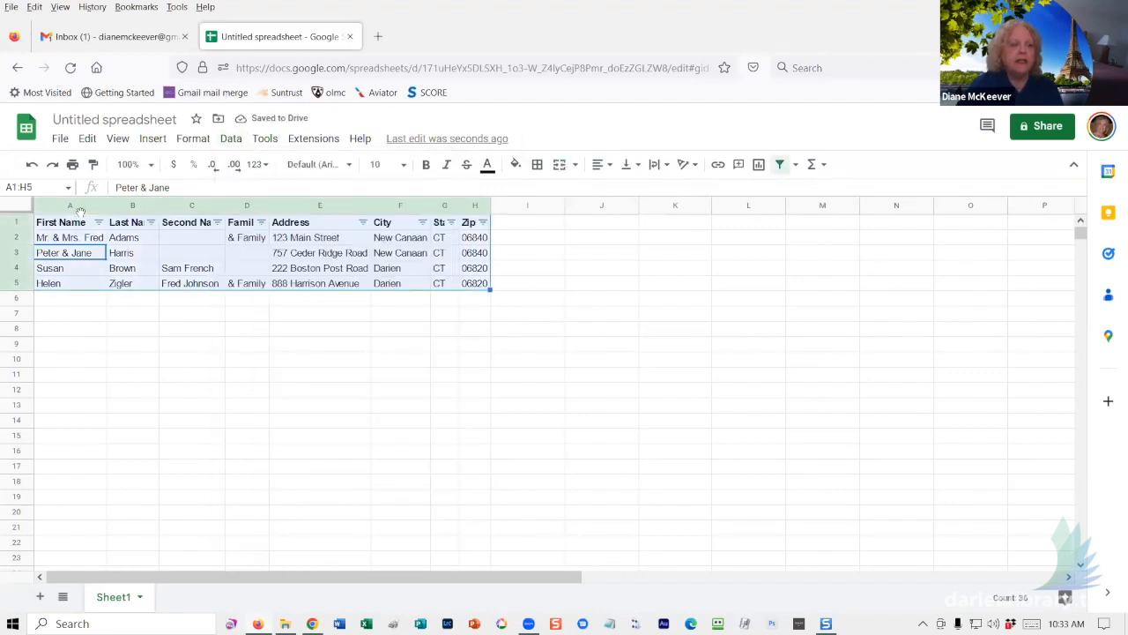
click(316, 354)
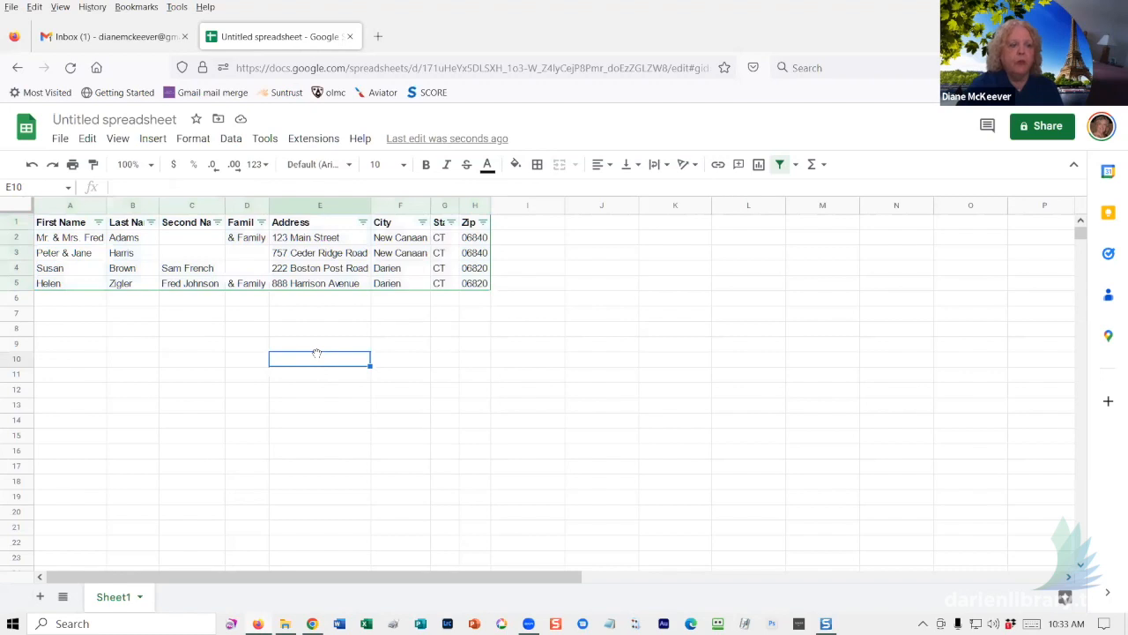
click(151, 223)
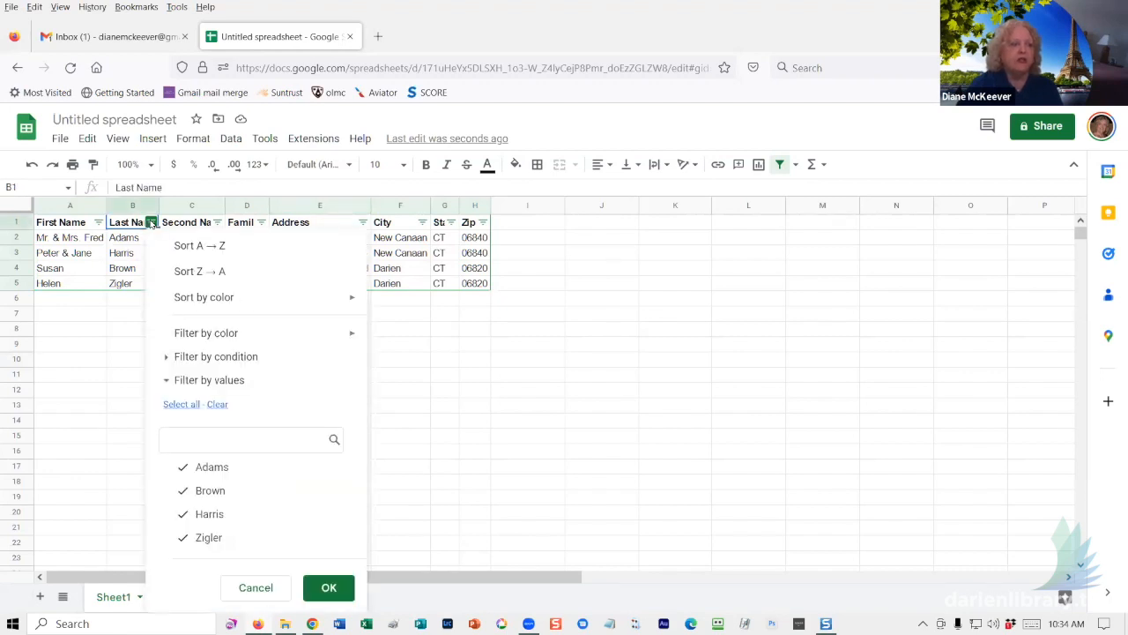
- Sort the table A→Z by Last Name, then A→Z by City
click(178, 245)
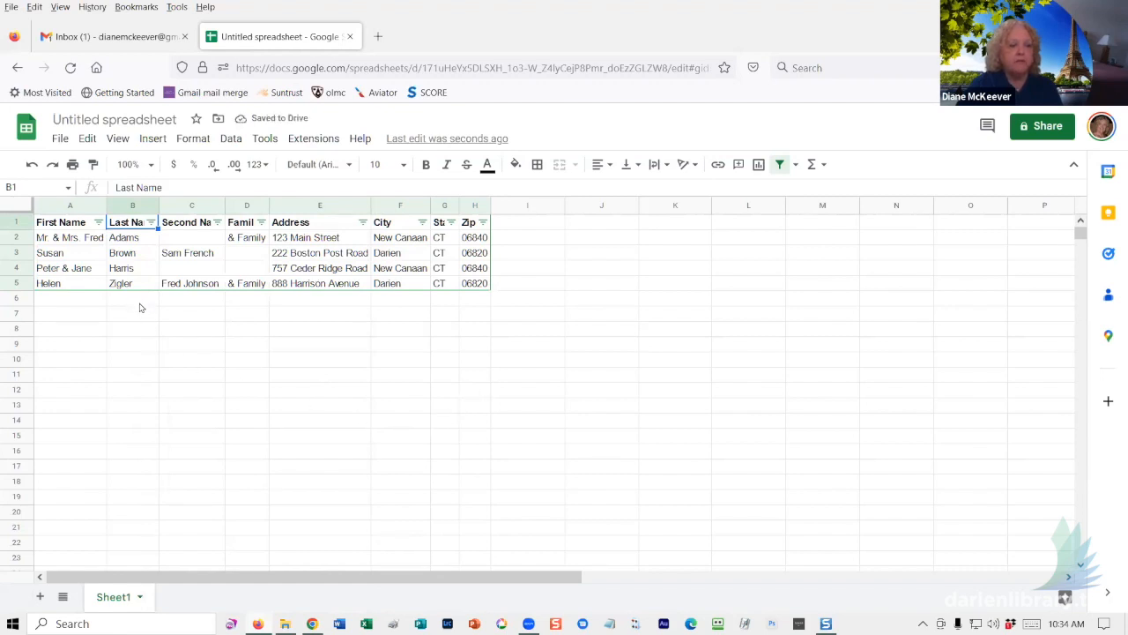
click(423, 223)
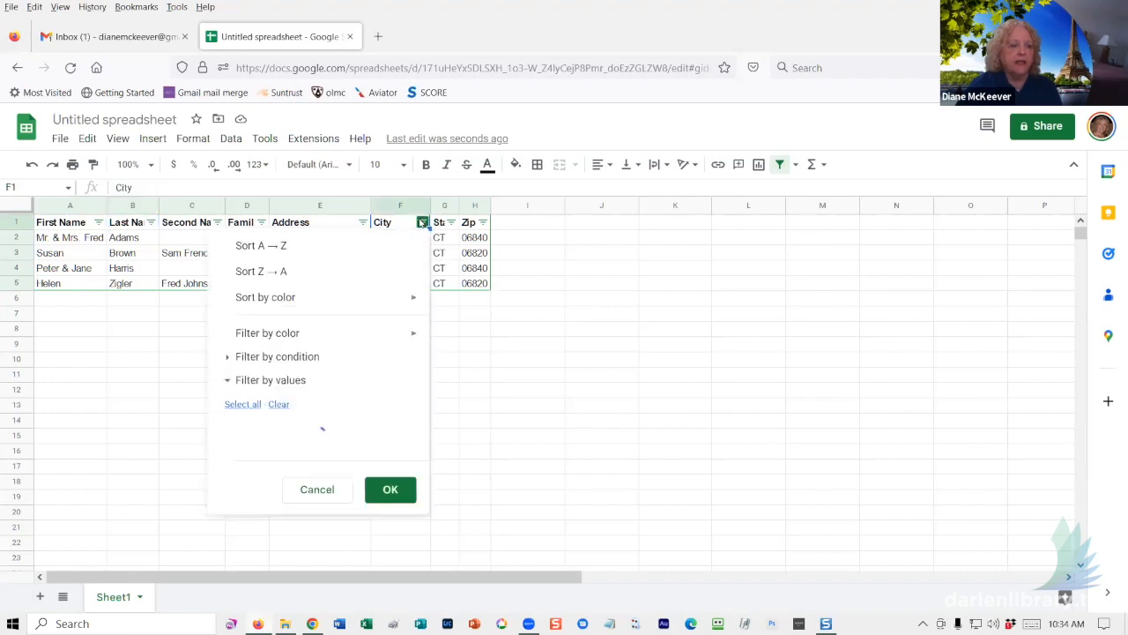
click(389, 245)
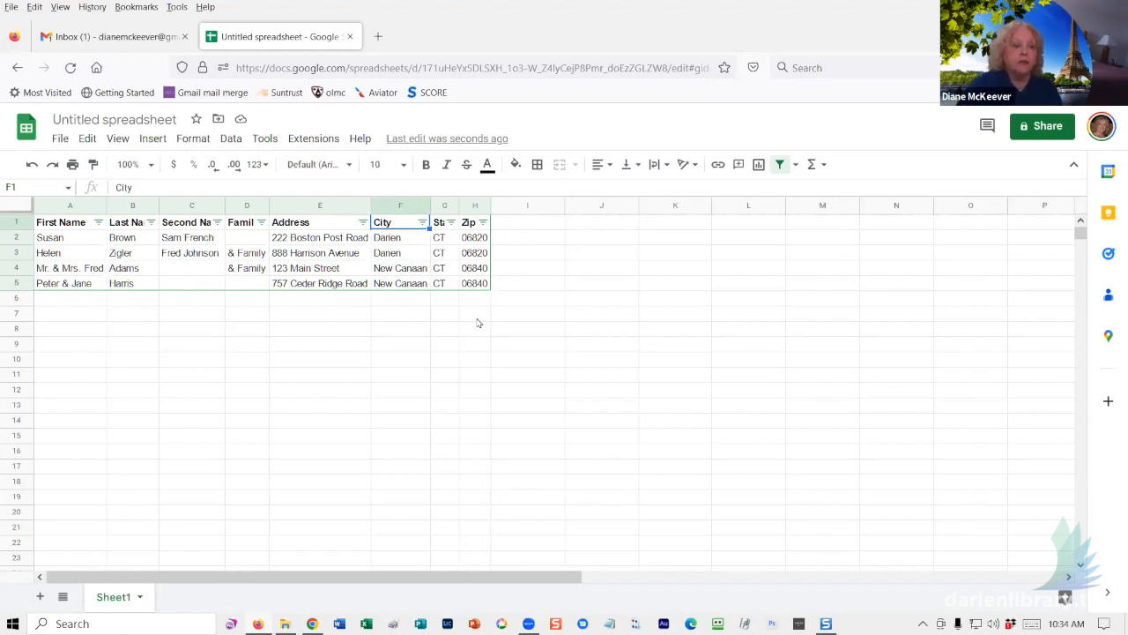
- Filter City to Darien only by unchecking New Canaan, then remove the table's filter
click(423, 223)
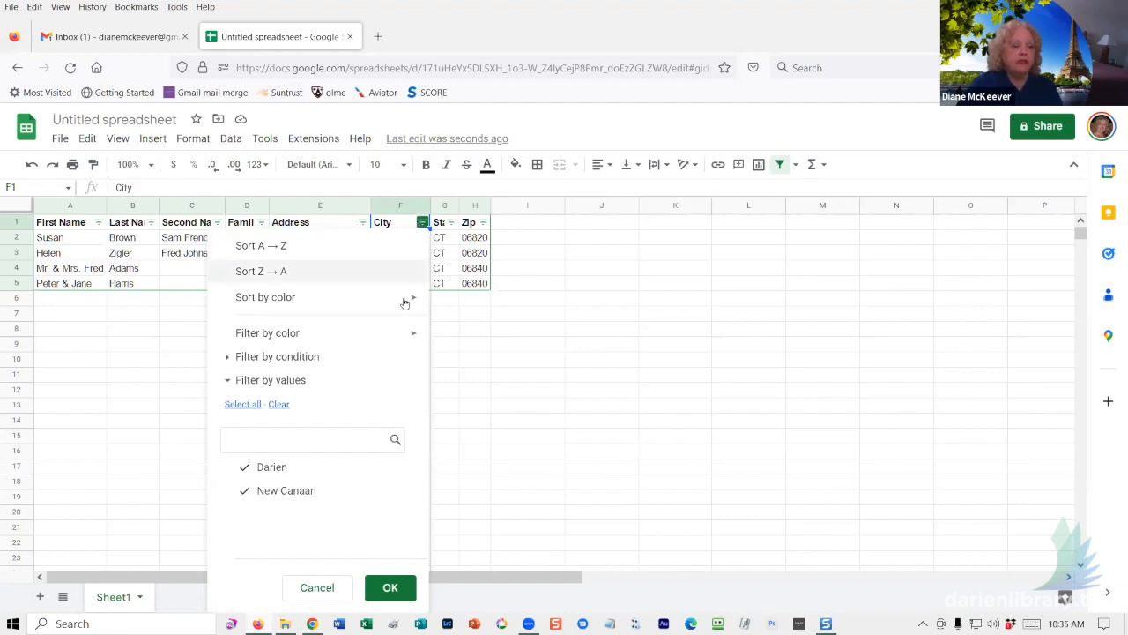
click(308, 498)
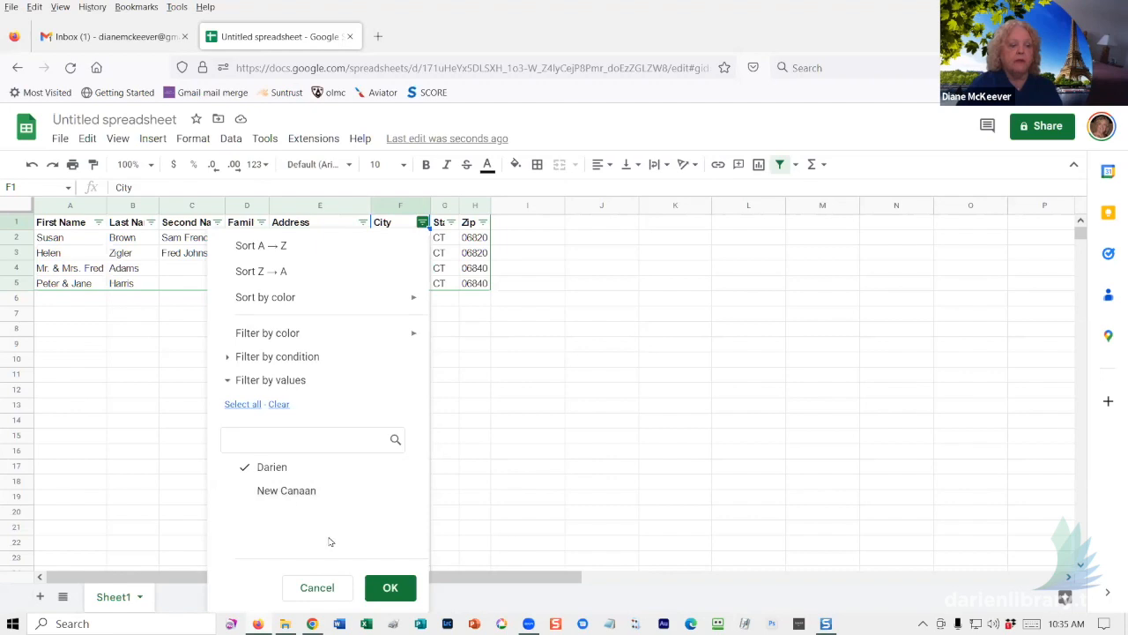
click(388, 588)
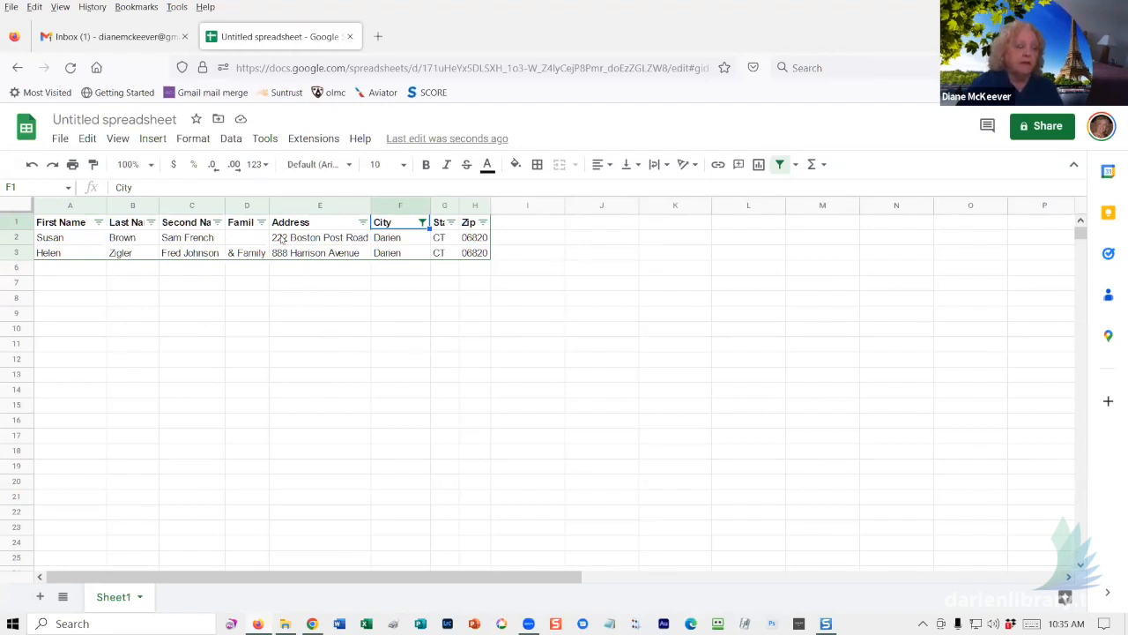
click(231, 138)
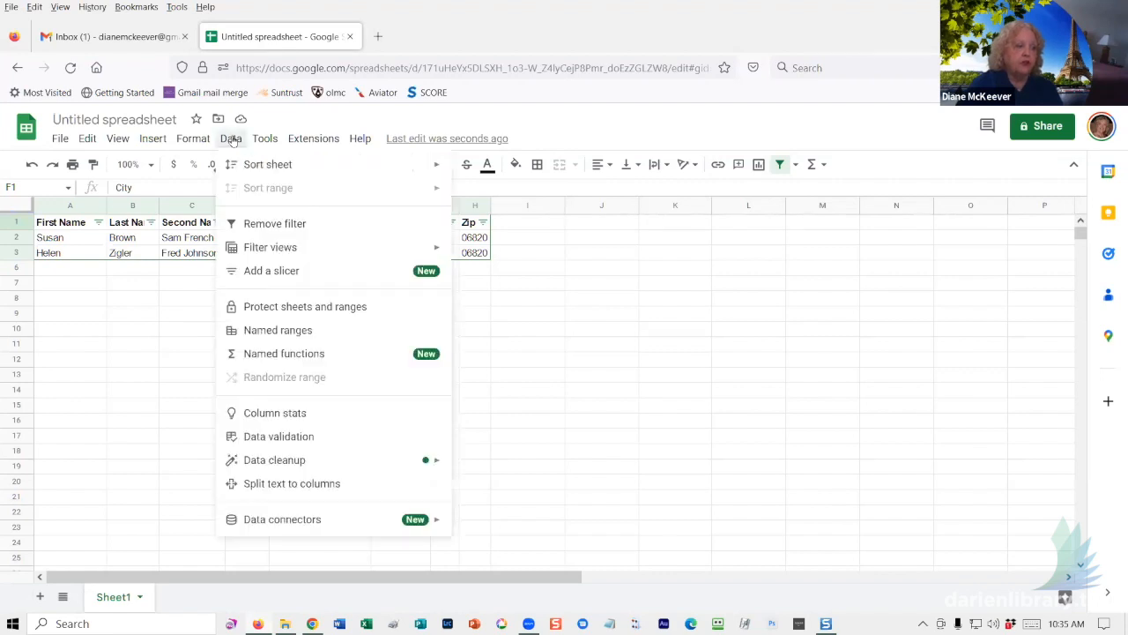
click(268, 227)
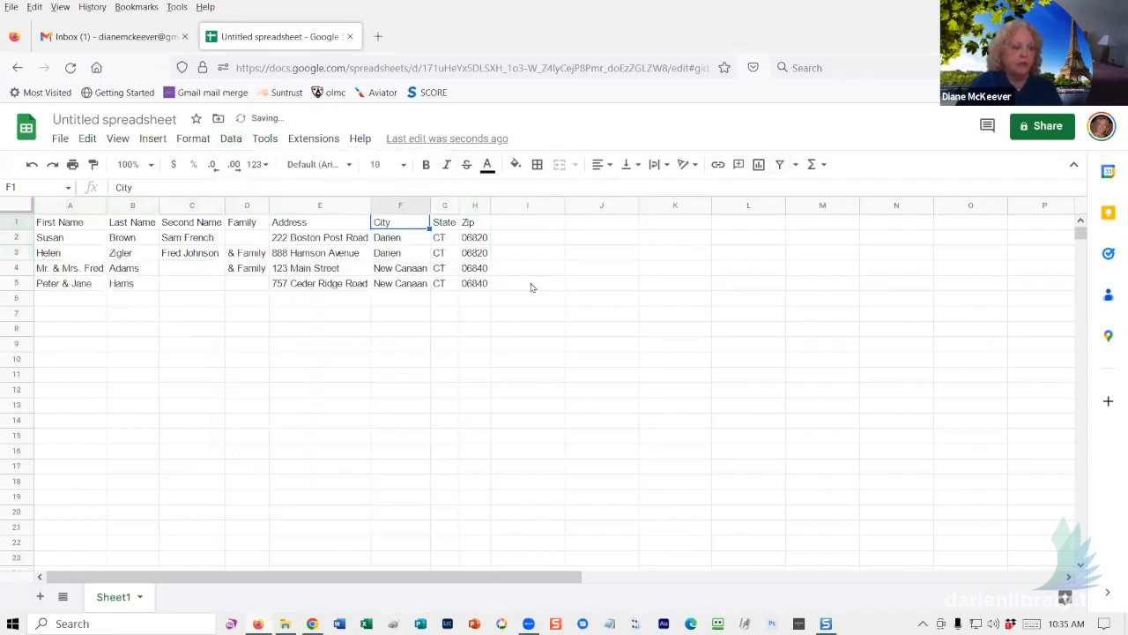
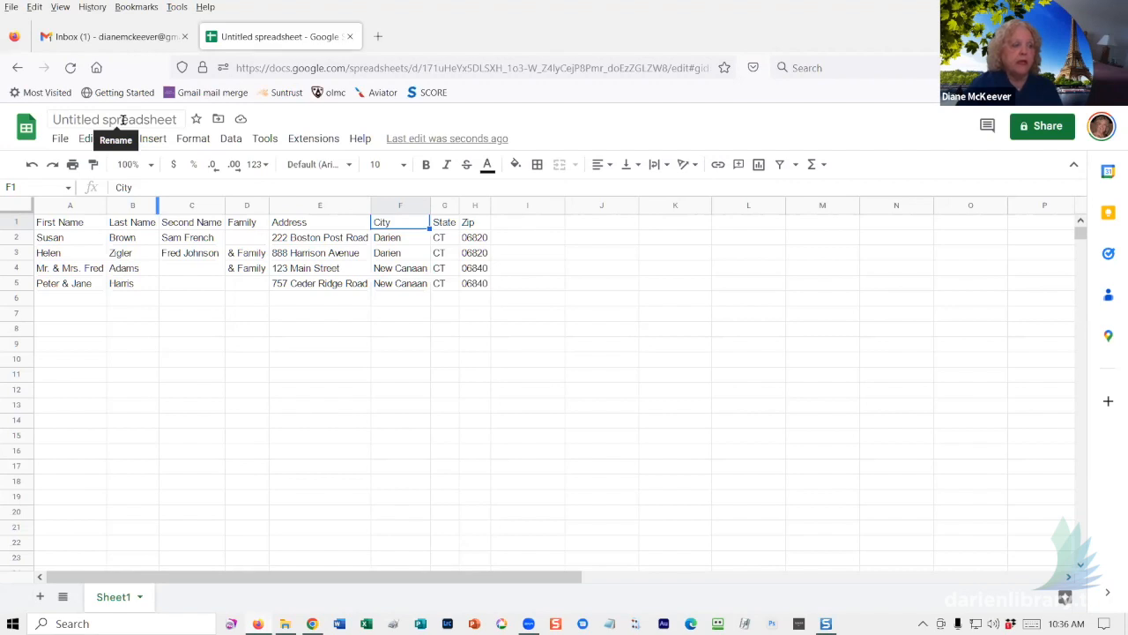
- Replace the 'Untitled spreadsheet' title with 'Darien CC Names'
click(124, 119)
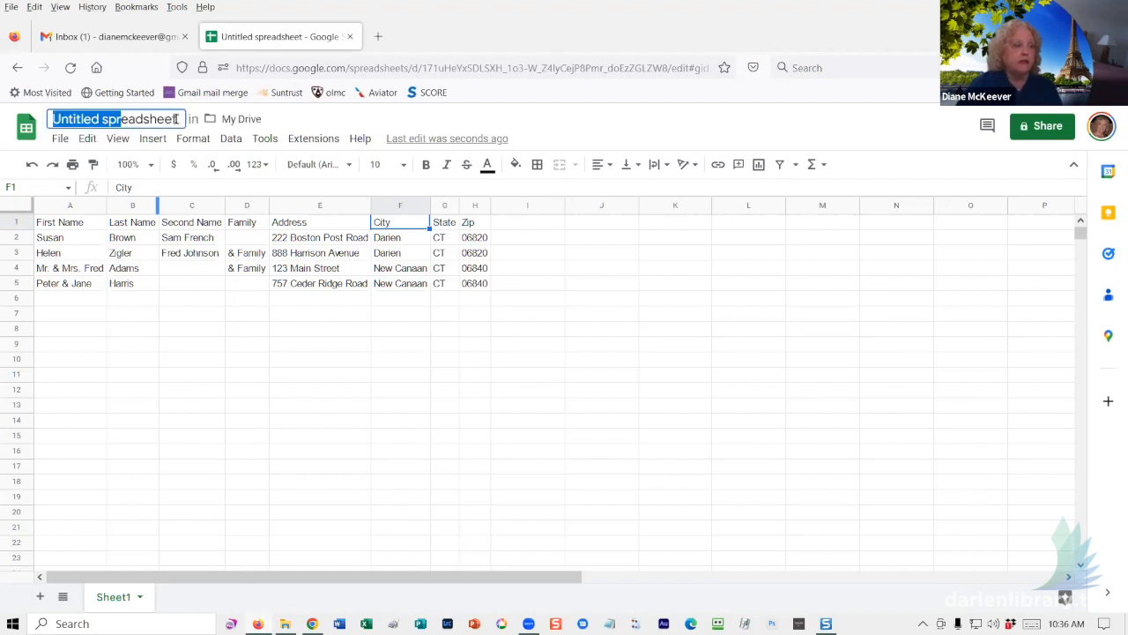
drag(176, 119, 51, 119)
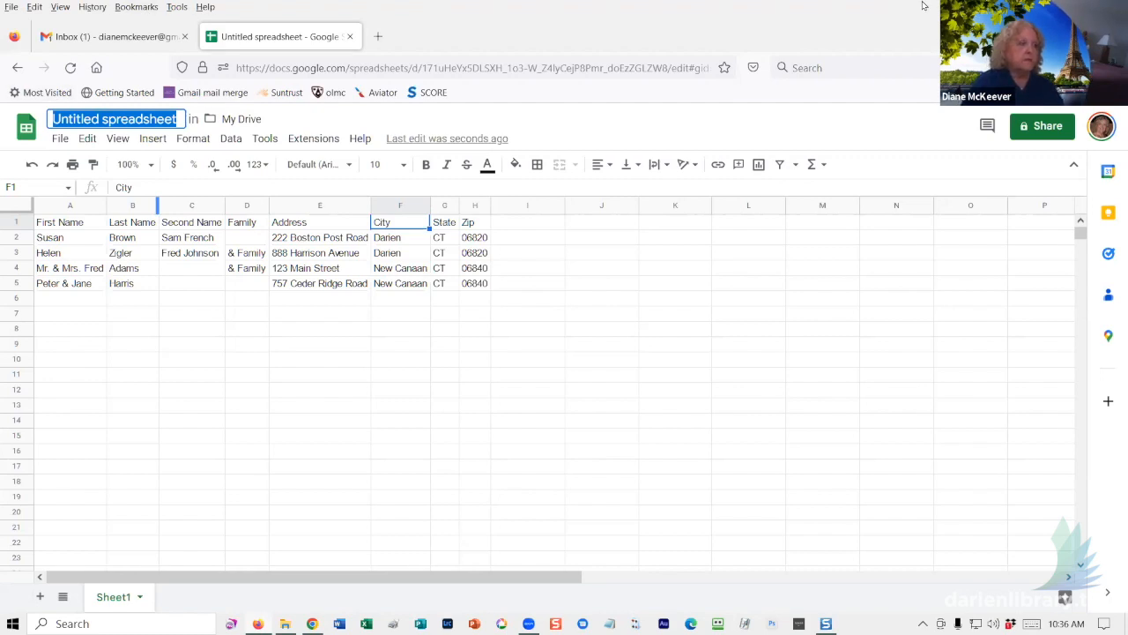
text(Darien CC)
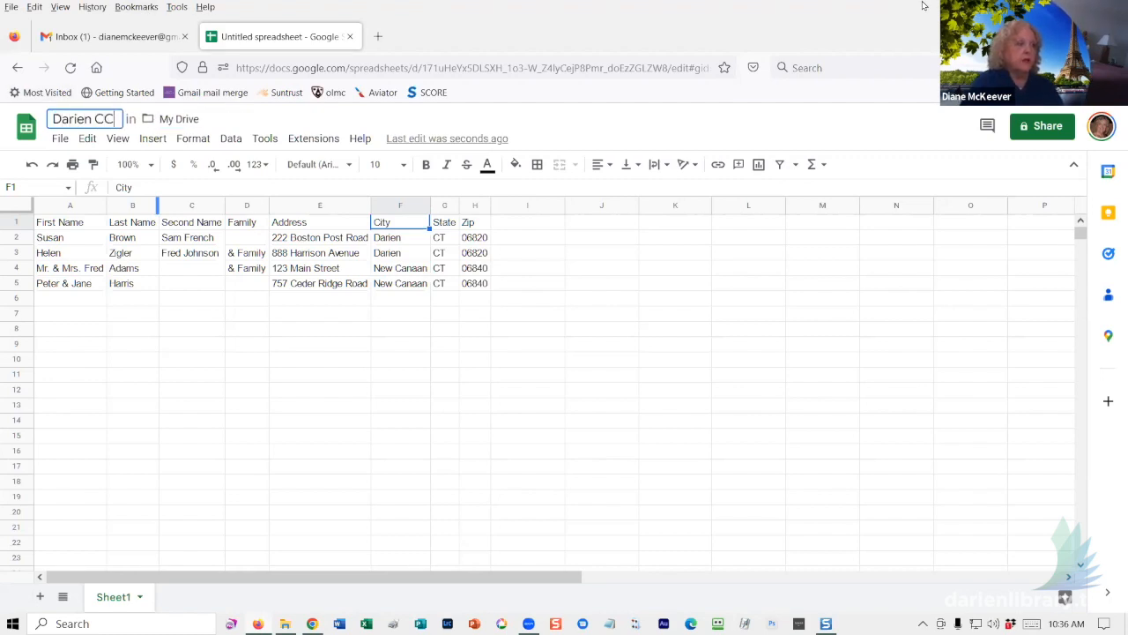
text( Names)
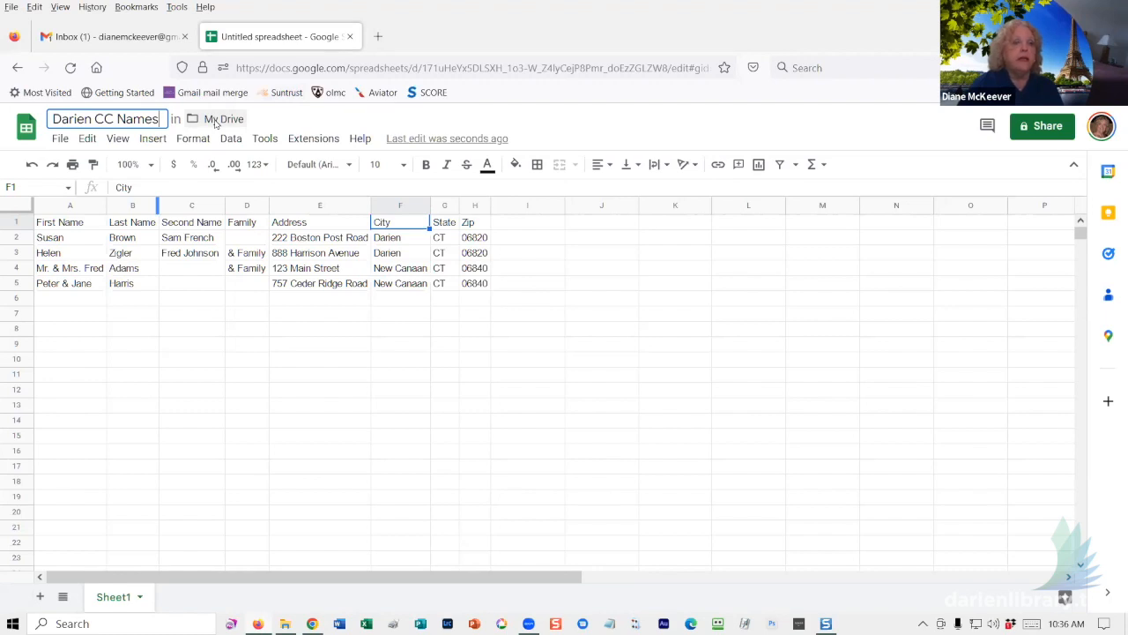
key(Return)
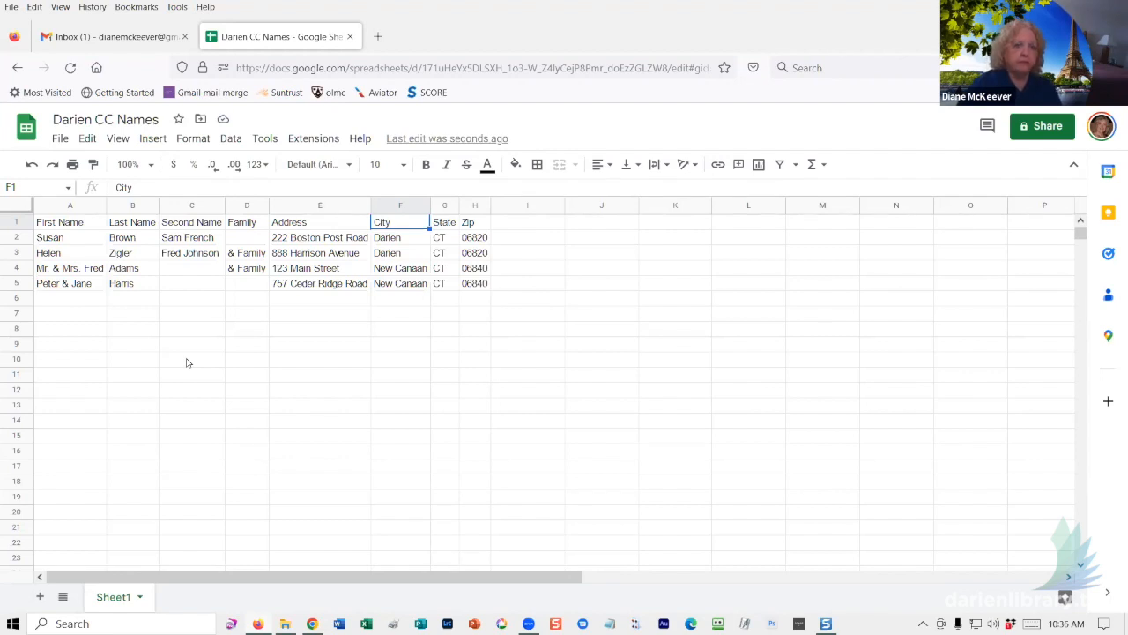
- Close the Darien CC Names tab and go to My Drive in Google Drive through the apps grid
click(350, 38)
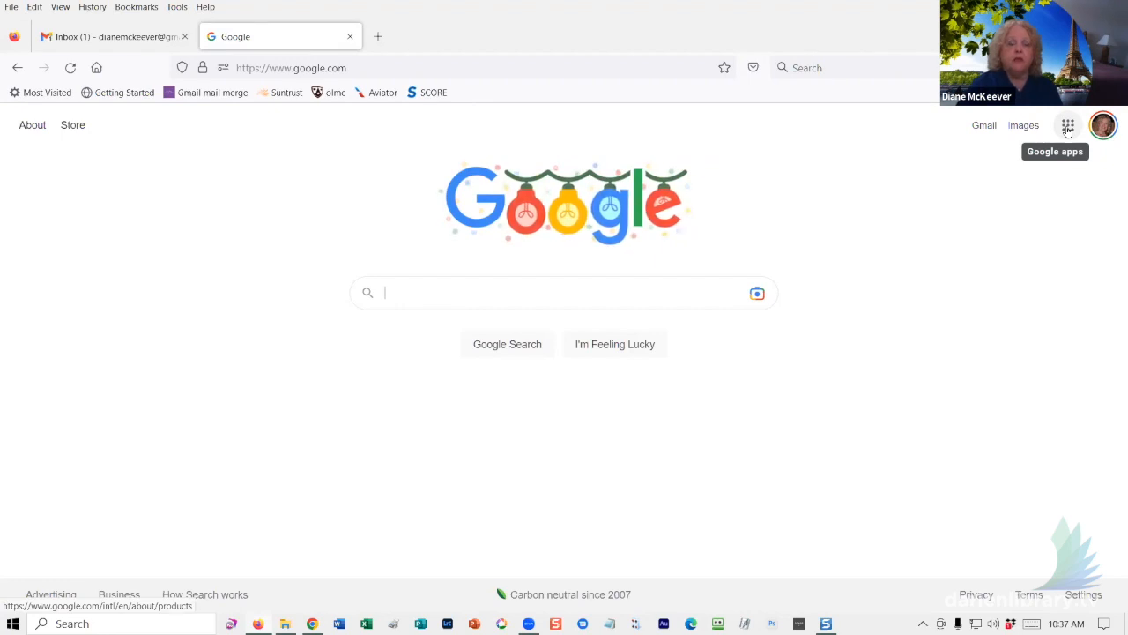
click(1067, 128)
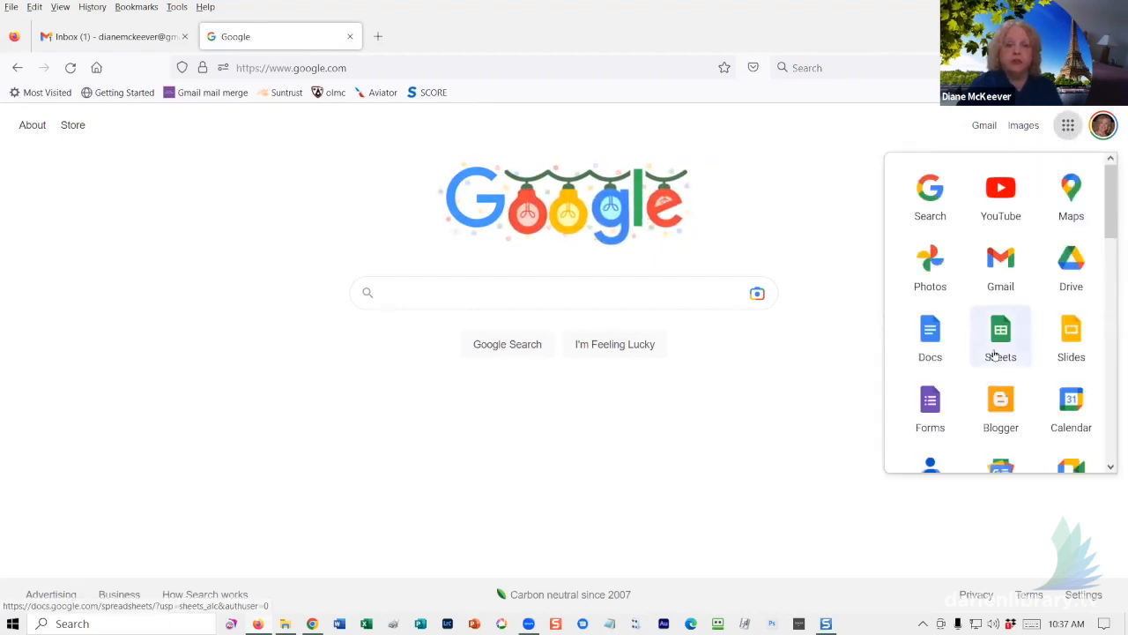
click(1069, 261)
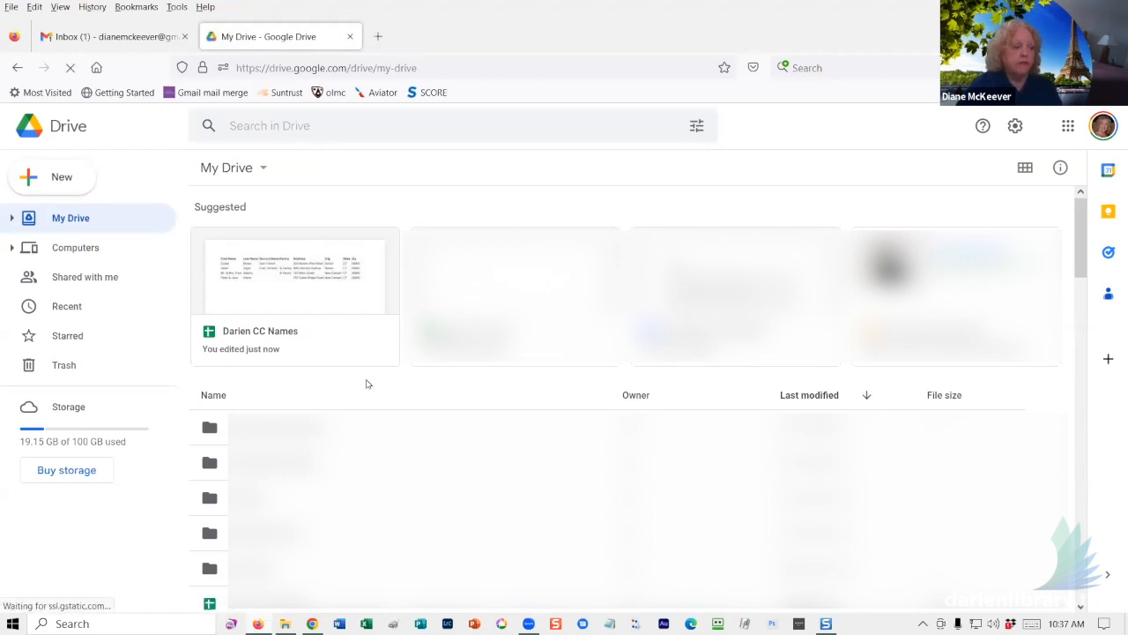
- Reopen and close Darien CC Names, then open the Names for class spreadsheet
scroll(635, 396, down, 3)
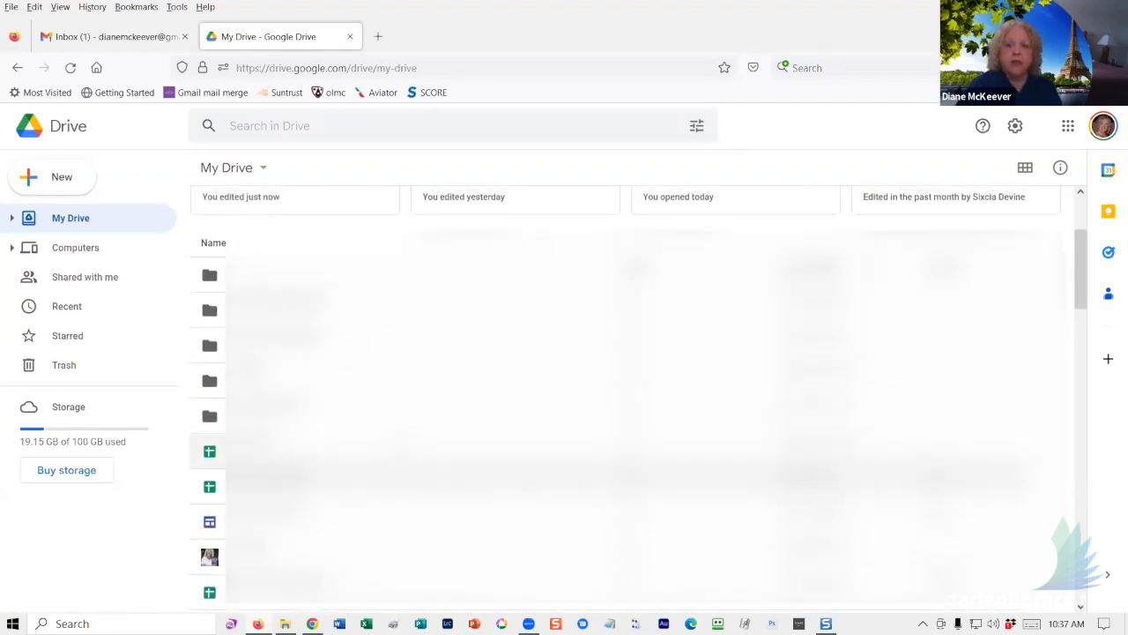
scroll(635, 396, up, 3)
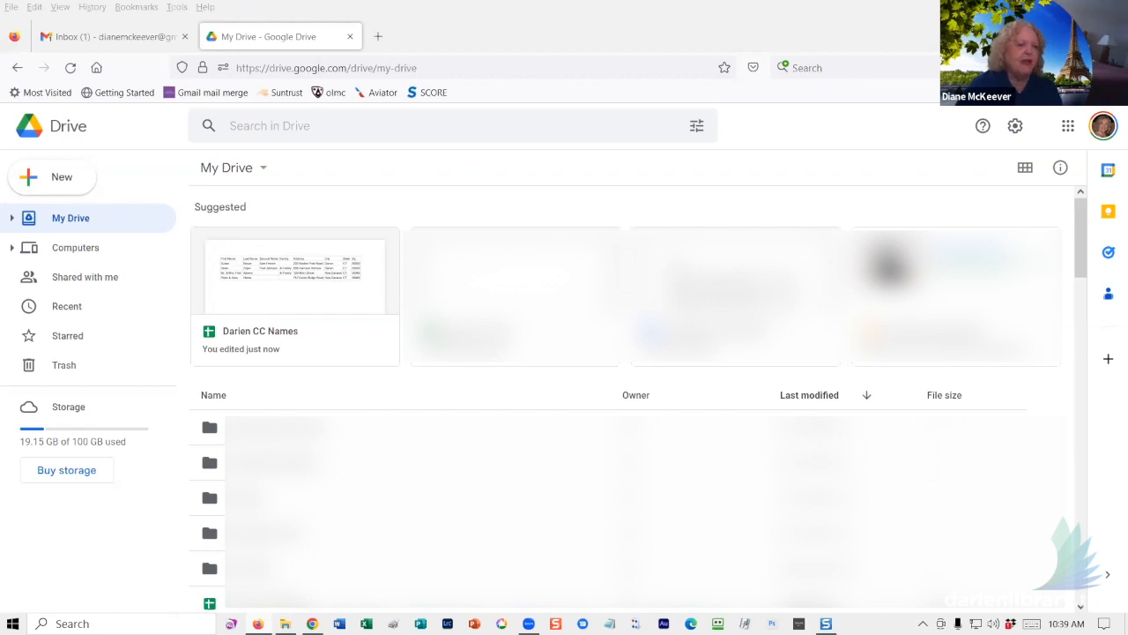
double_click(297, 288)
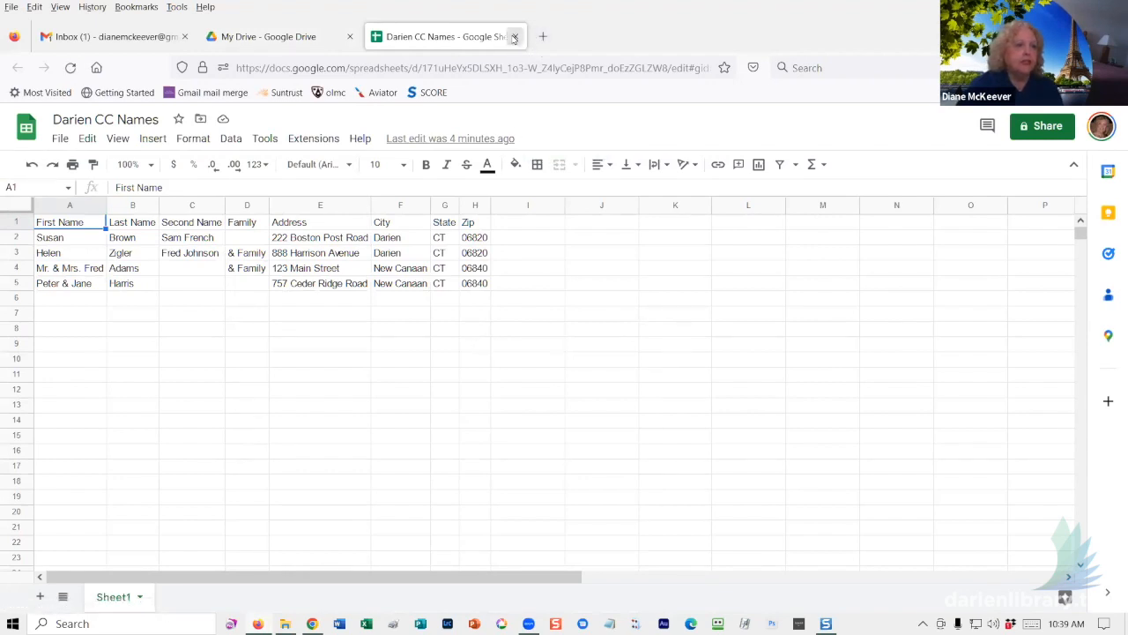
click(514, 37)
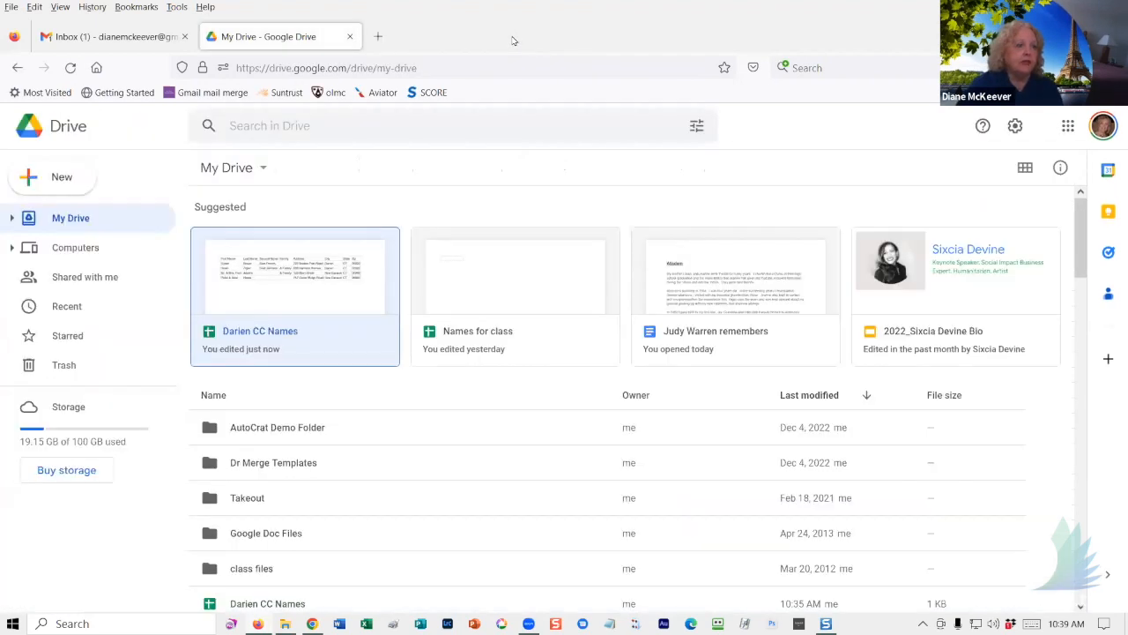
double_click(495, 289)
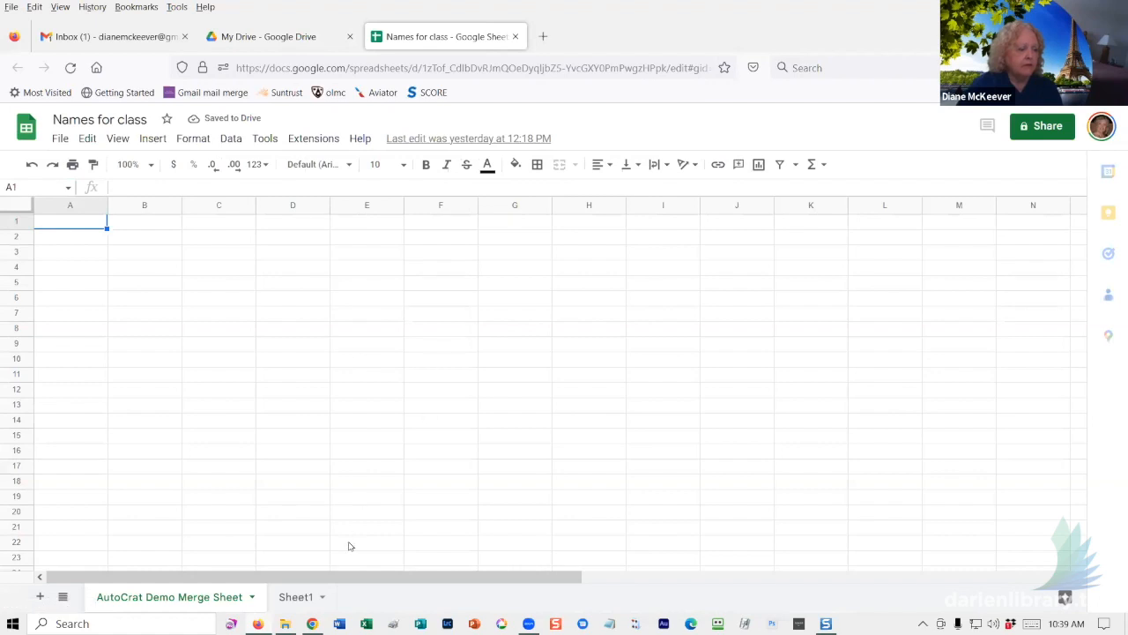
- Delete the AutoCrat Demo Merge Sheet tab so only Sheet1 remains
click(283, 599)
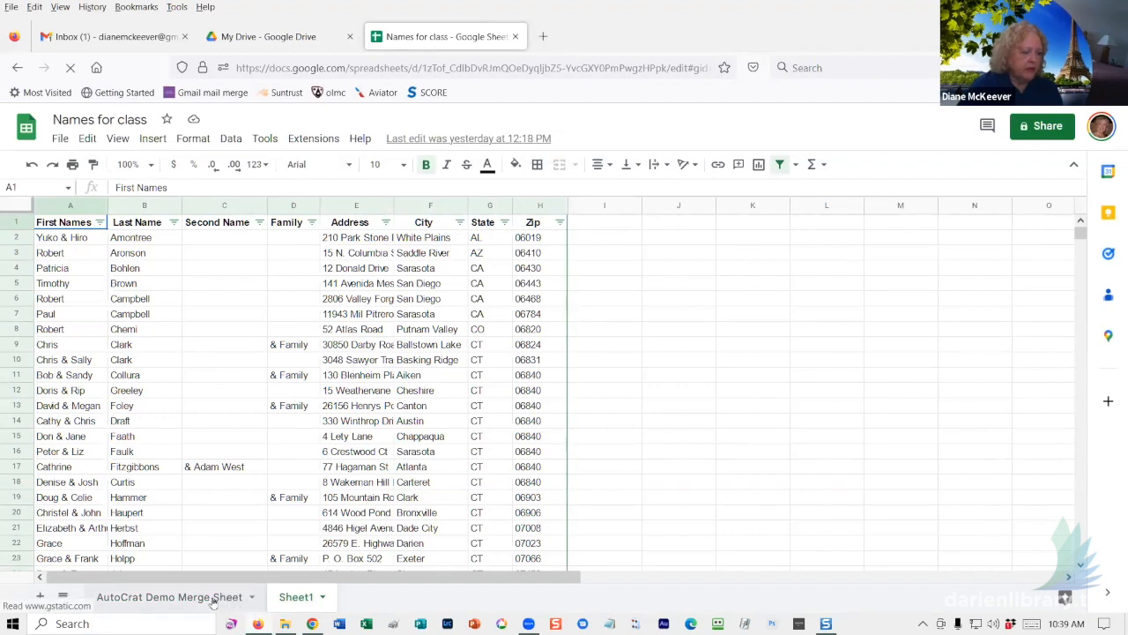
right_click(212, 600)
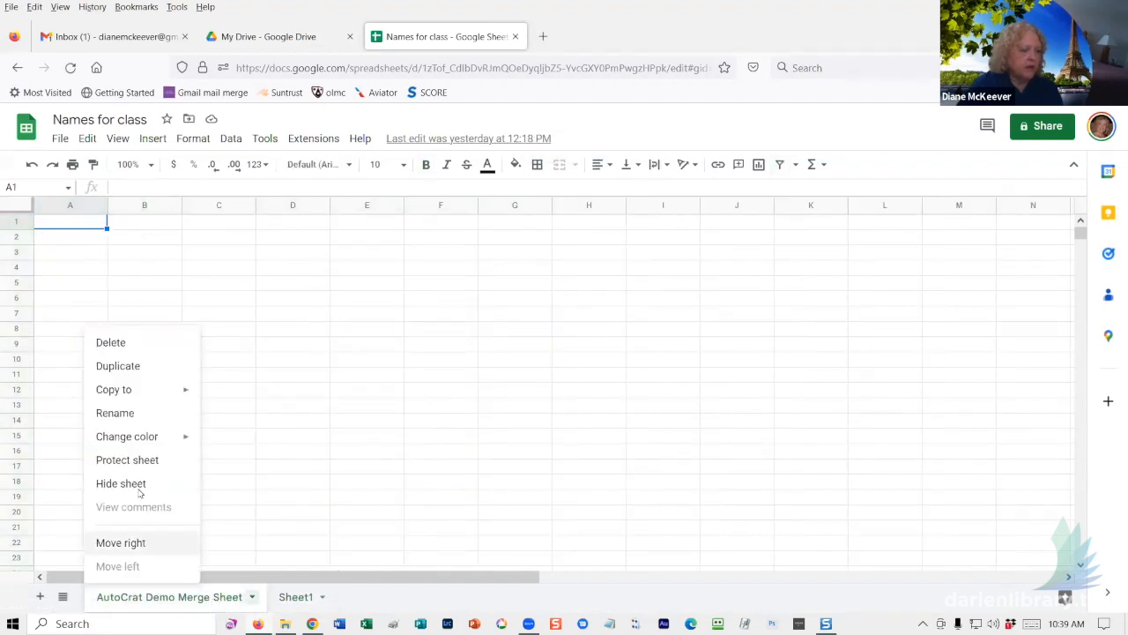
click(111, 343)
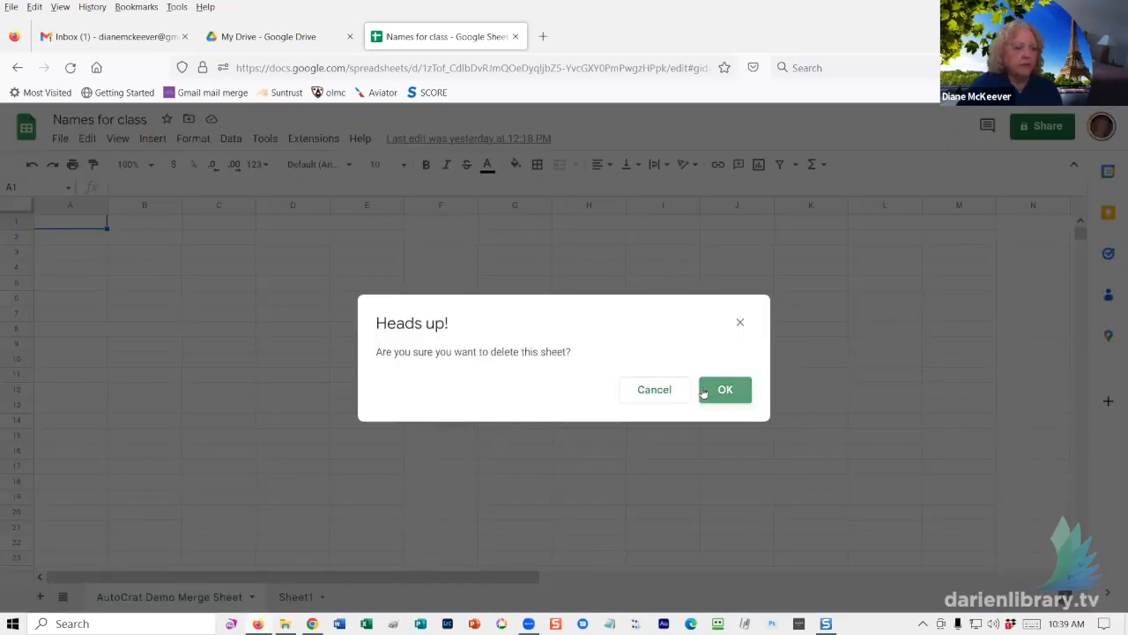
click(703, 393)
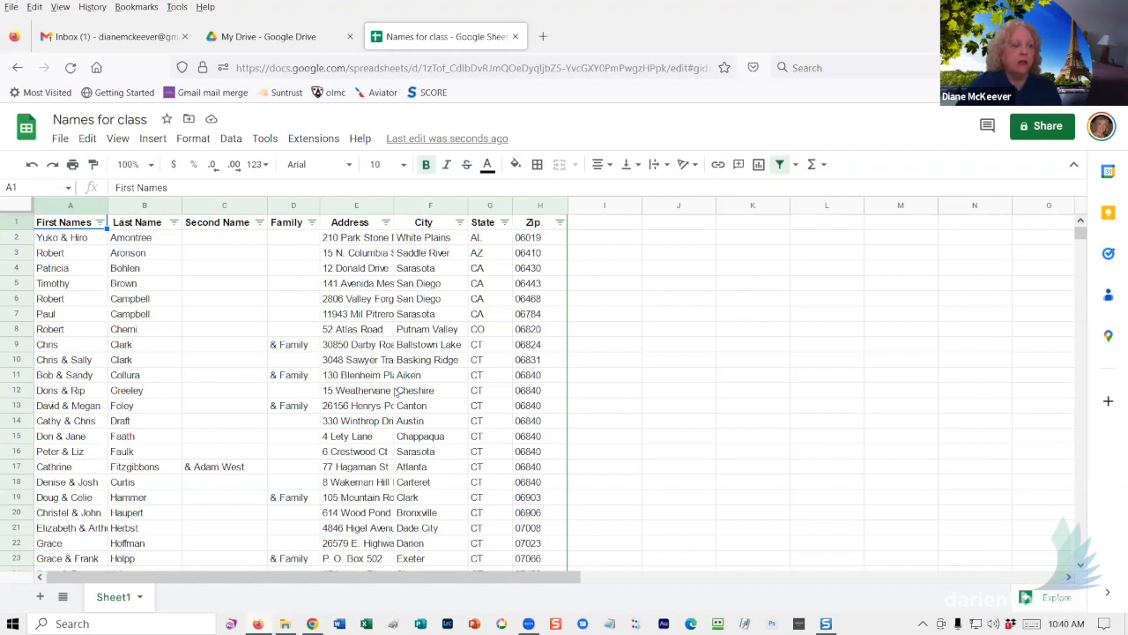
- Auto-fit every column from A to H to its contents so the addresses are fully readable
click(16, 205)
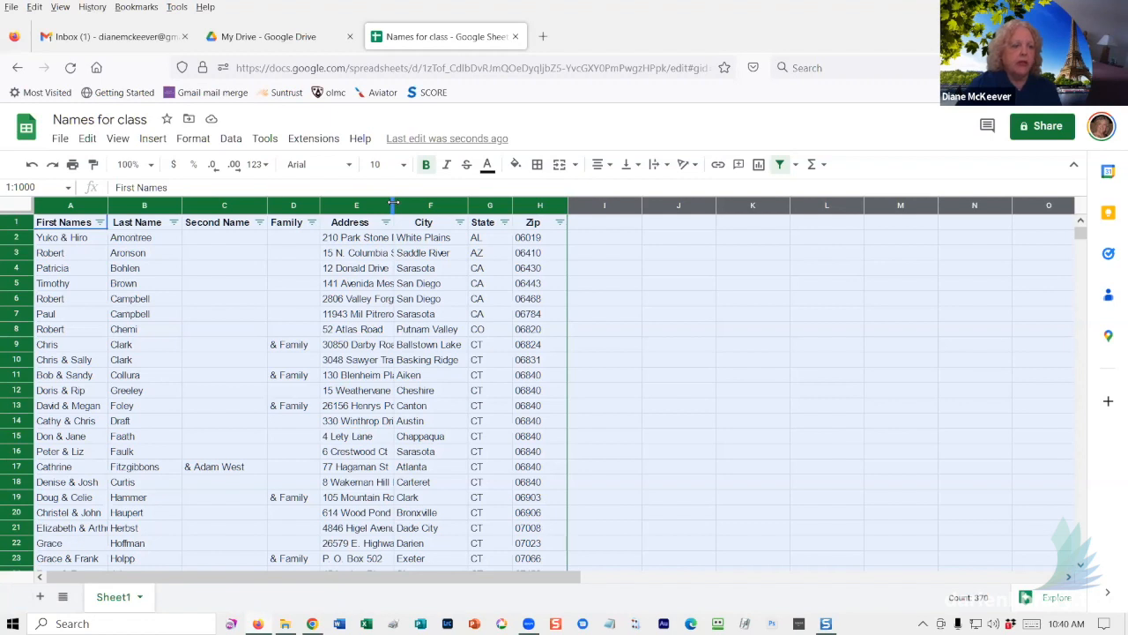
drag(393, 203, 393, 203)
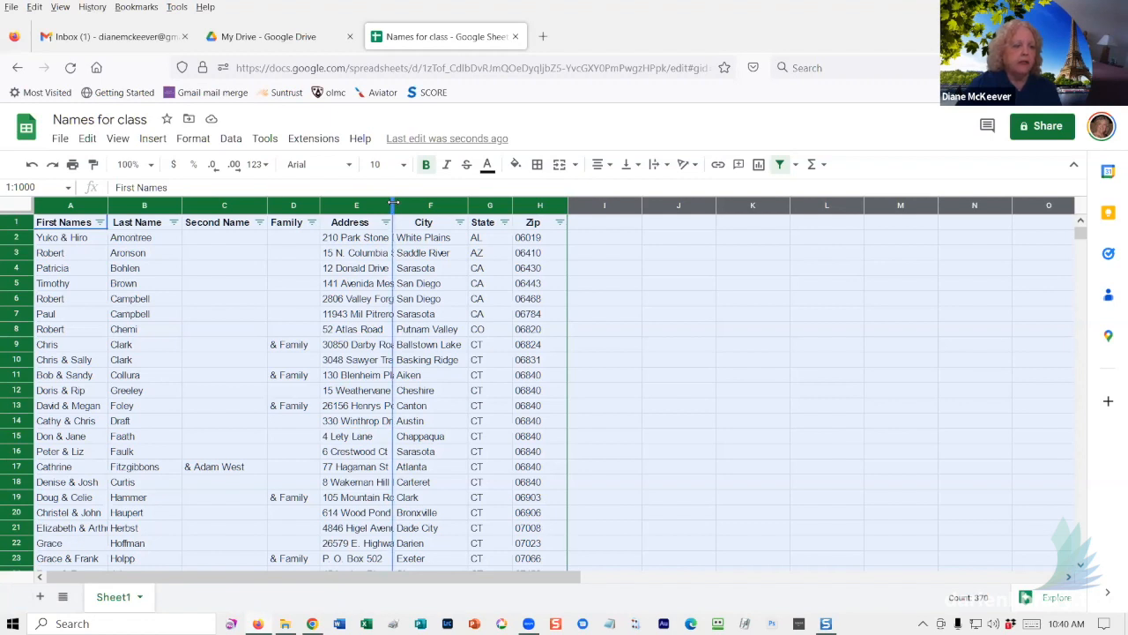
double_click(393, 203)
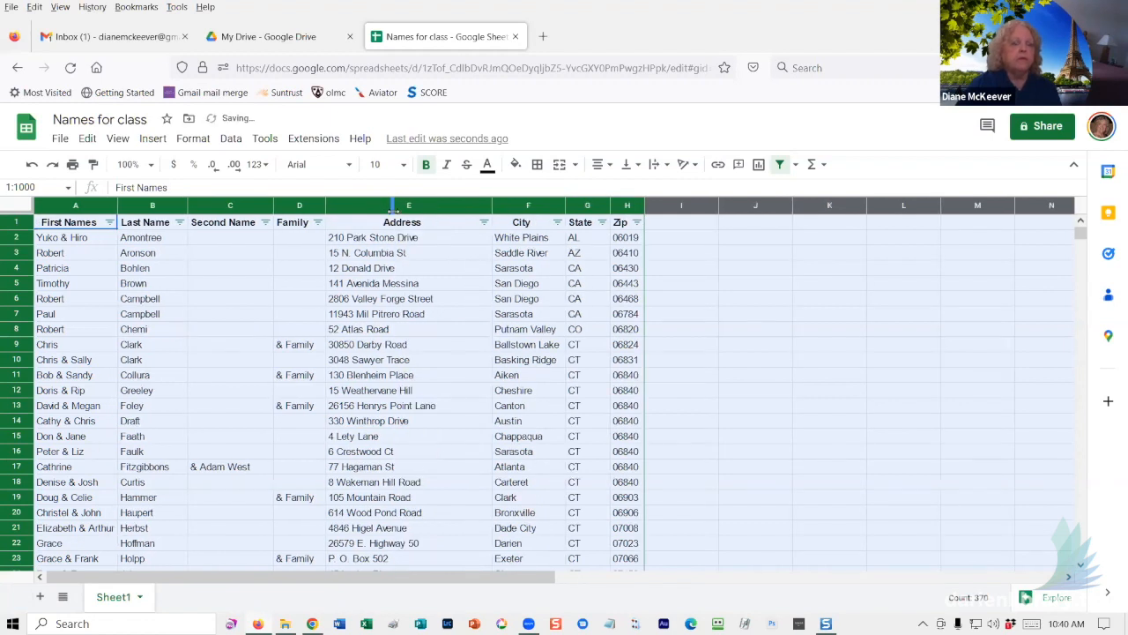
click(691, 377)
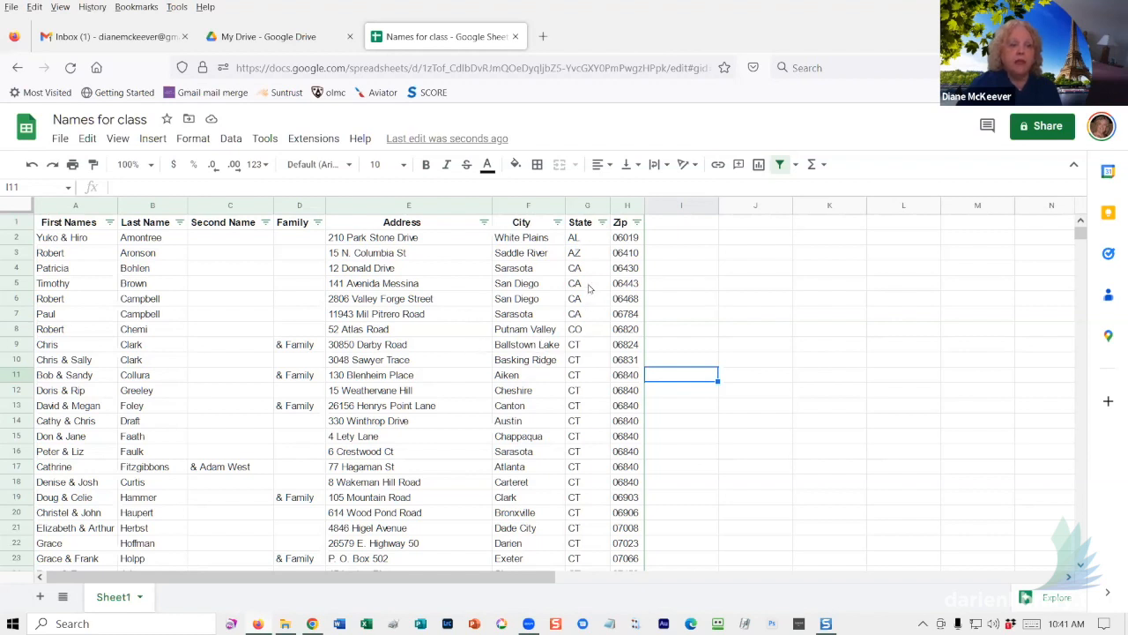
- Filter the State column to show only CT rows
click(602, 222)
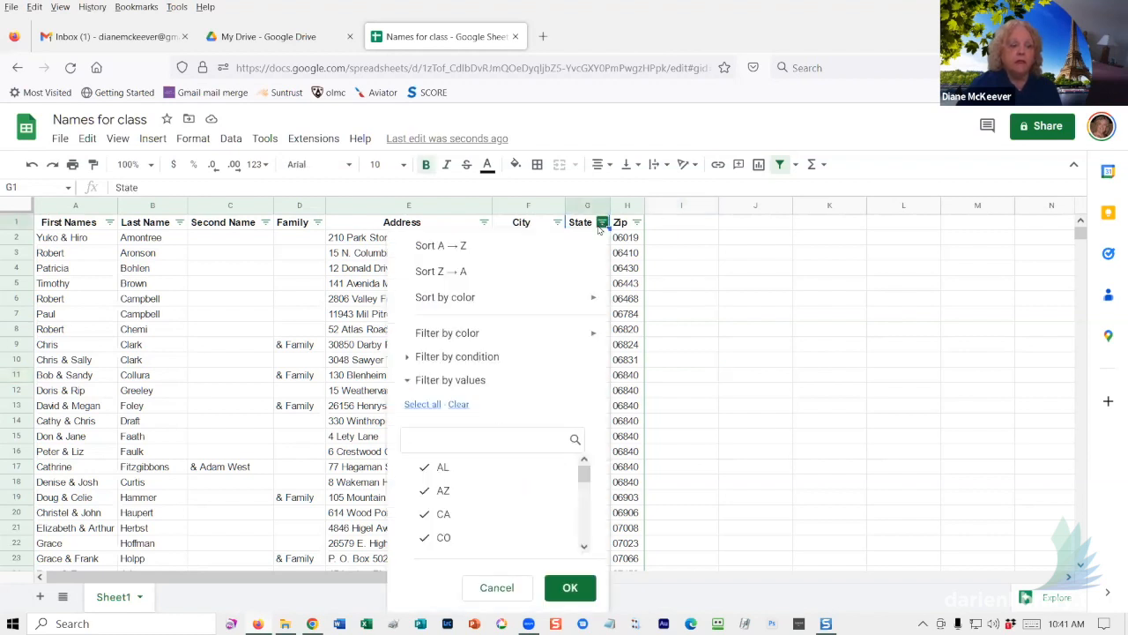
click(458, 407)
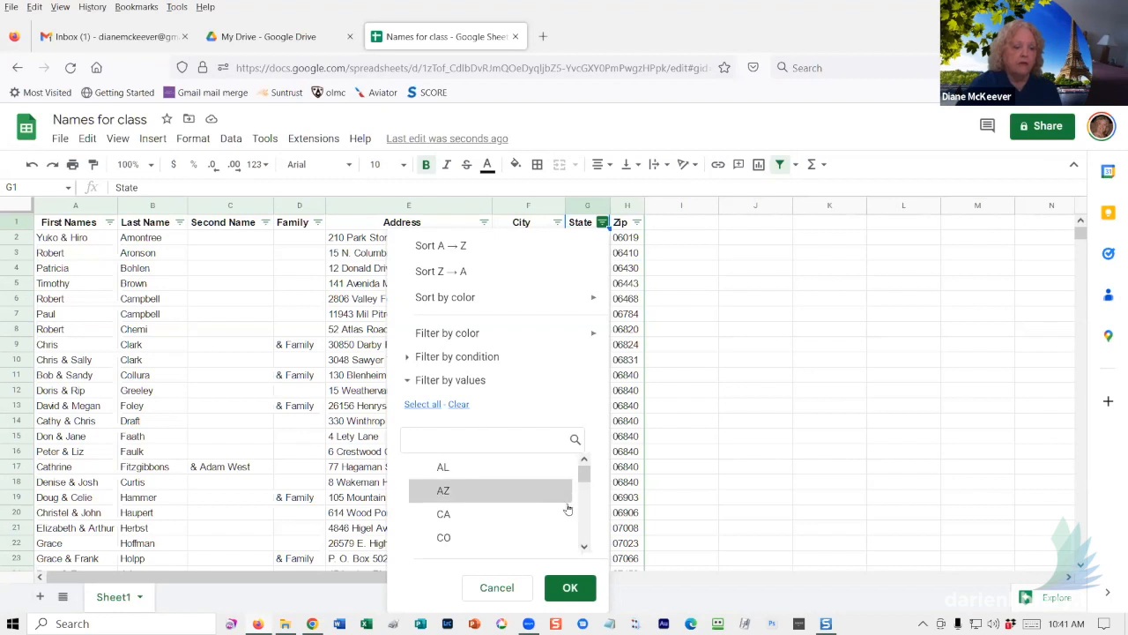
click(583, 546)
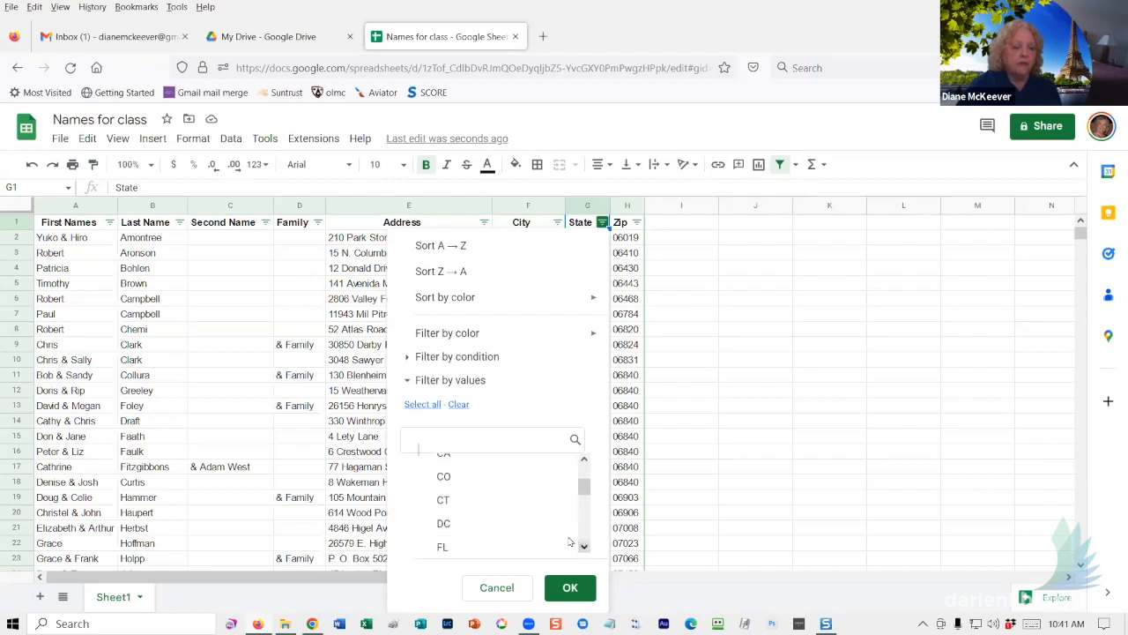
click(443, 487)
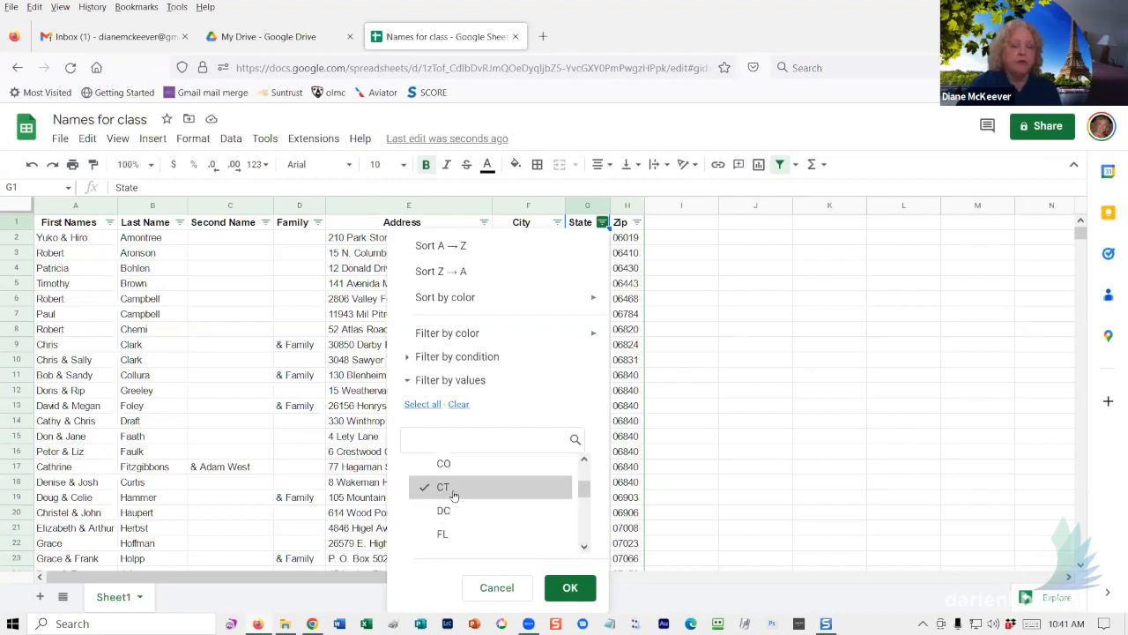
click(568, 588)
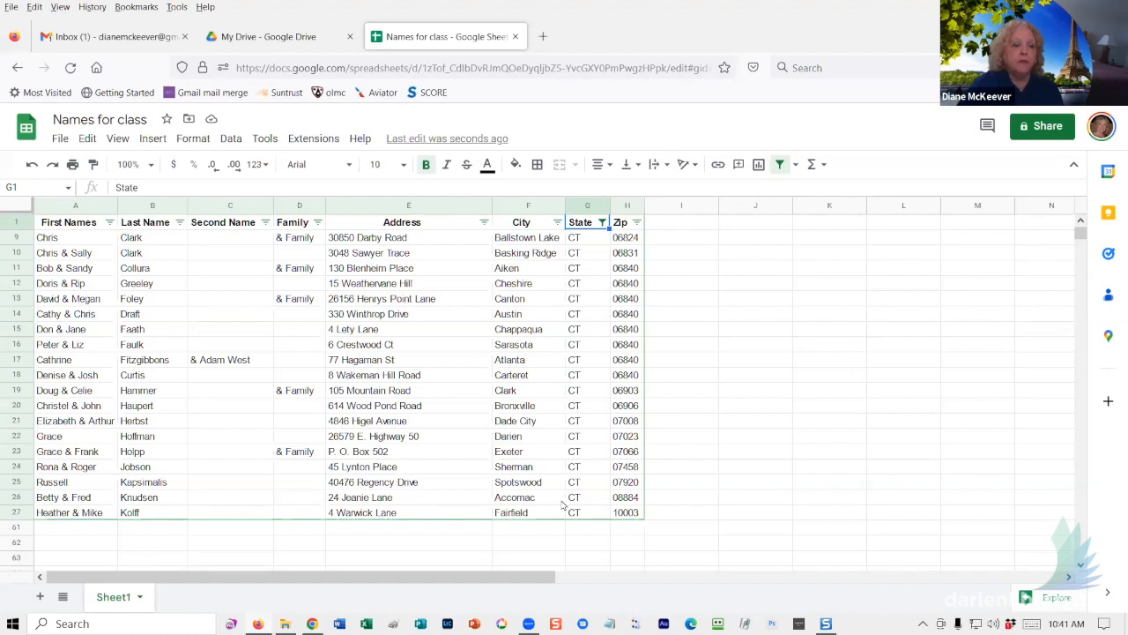
- Limit the Family column to '& Family' by excluding blanks
click(318, 222)
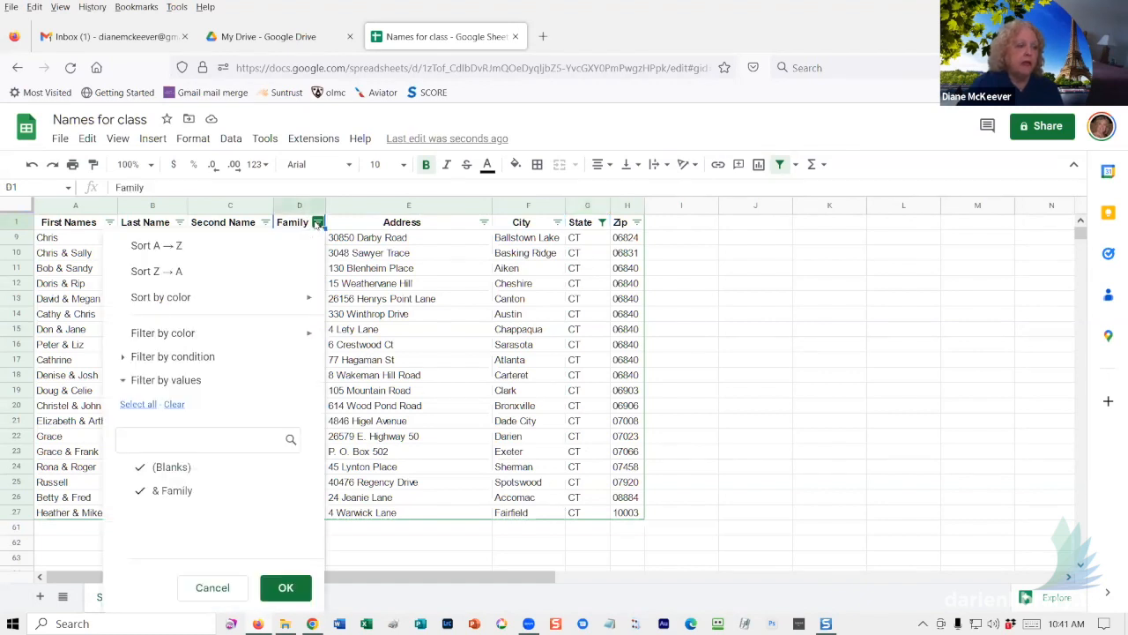
click(134, 474)
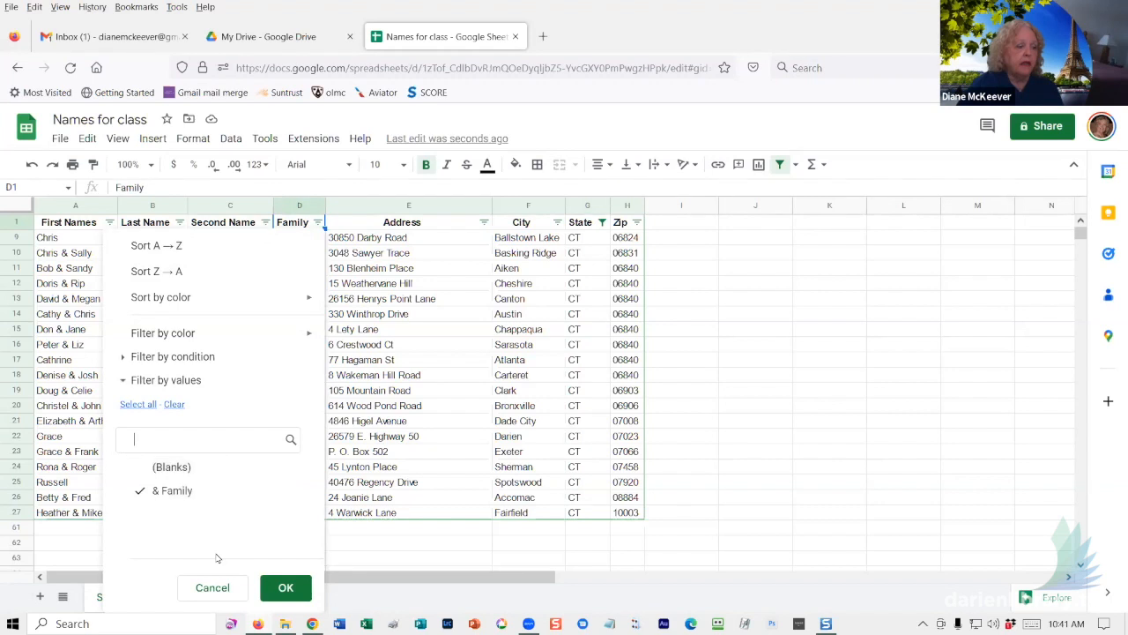
click(285, 587)
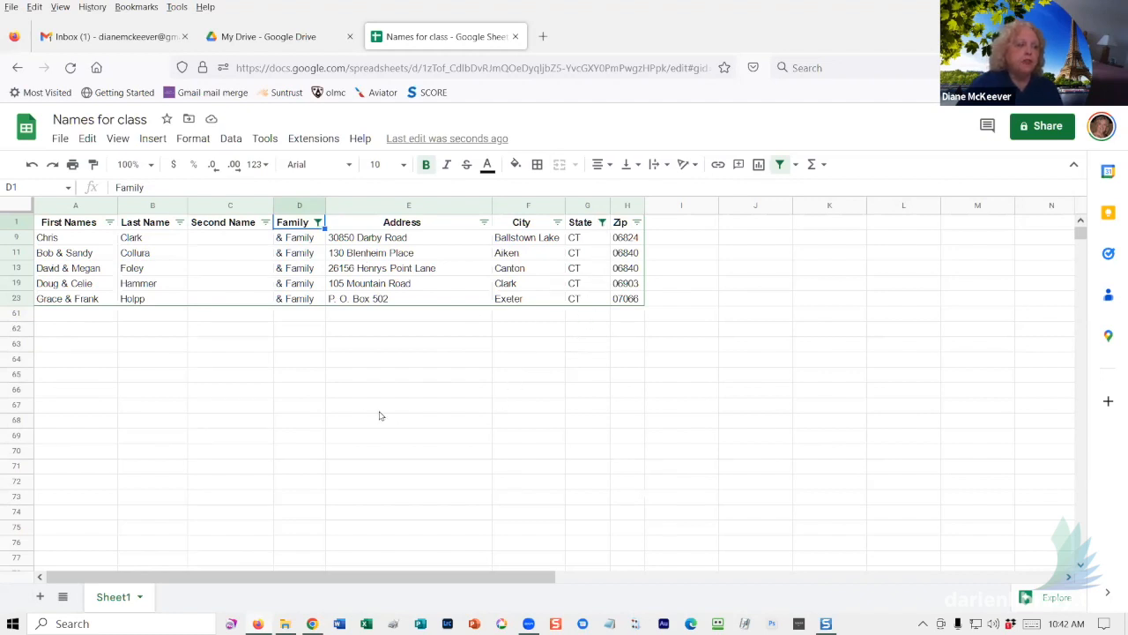
- Remove the existing filter and create a fresh, unfiltered filter on the header row
click(232, 141)
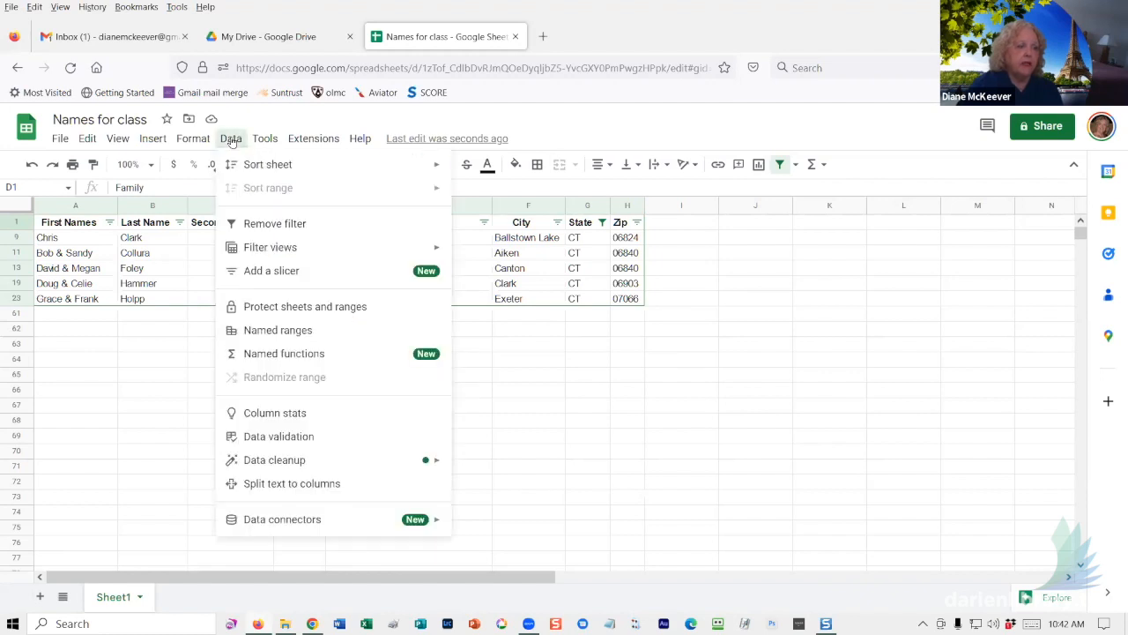
click(274, 224)
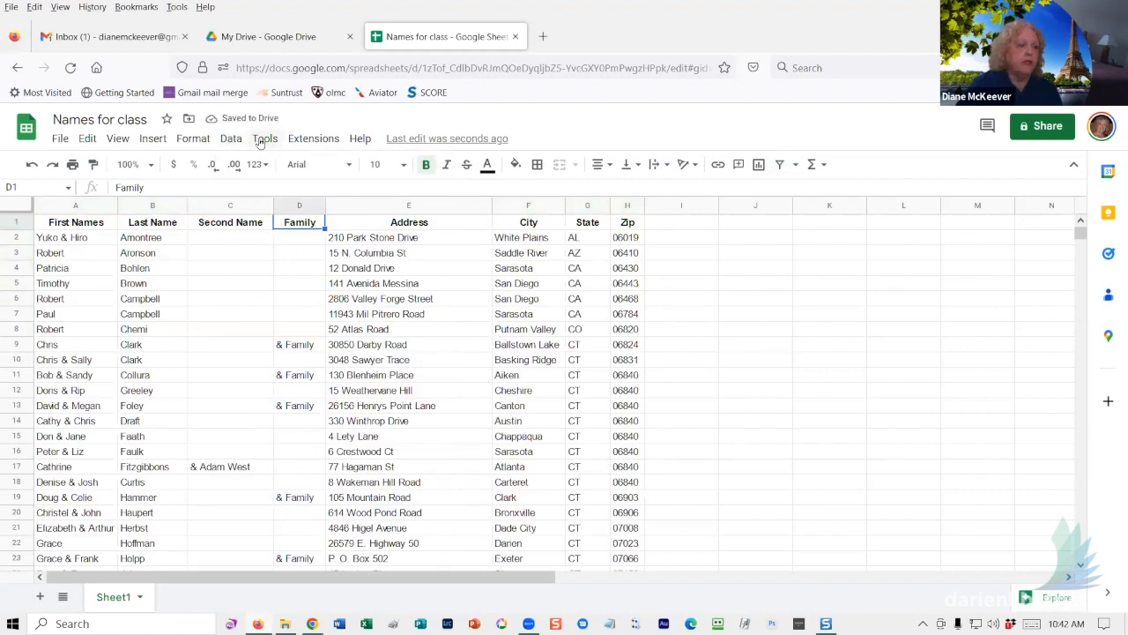
click(230, 141)
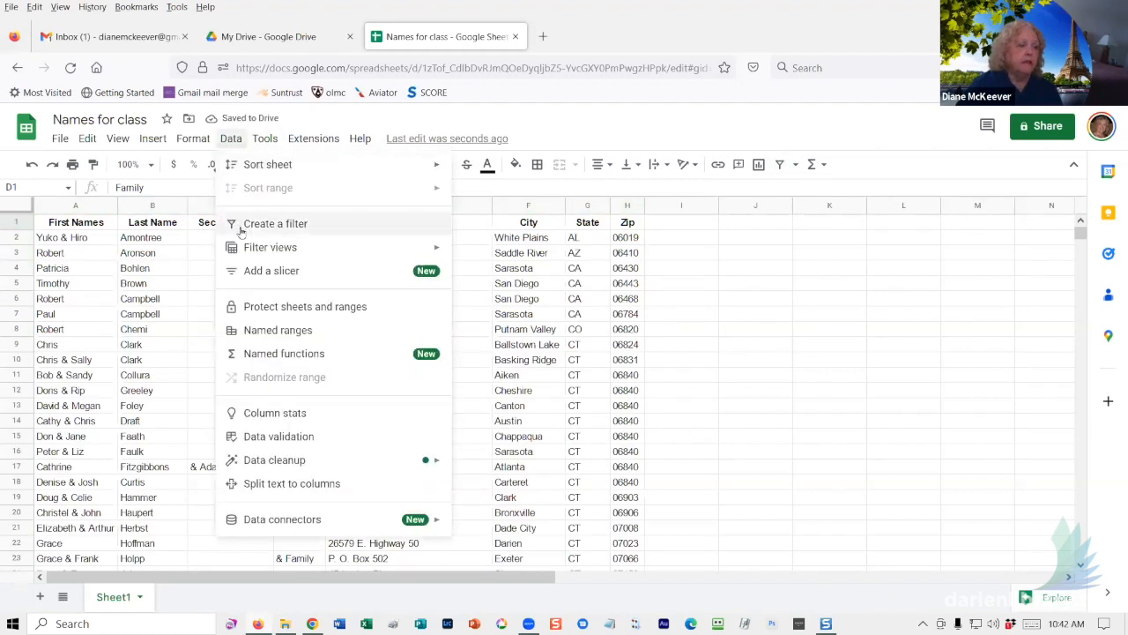
click(241, 227)
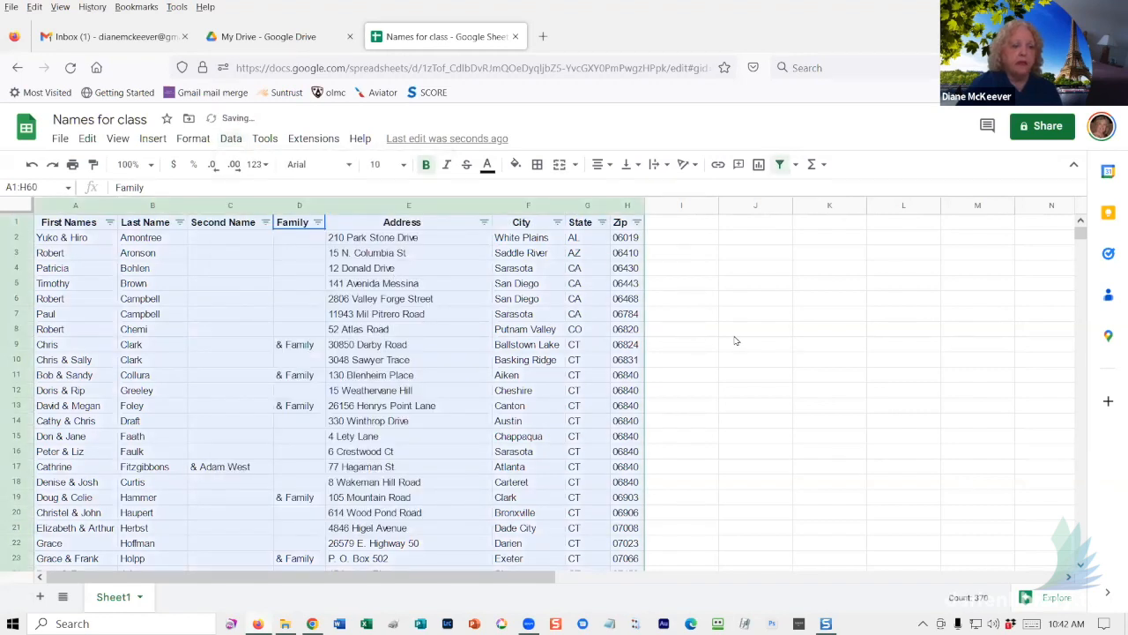
click(735, 333)
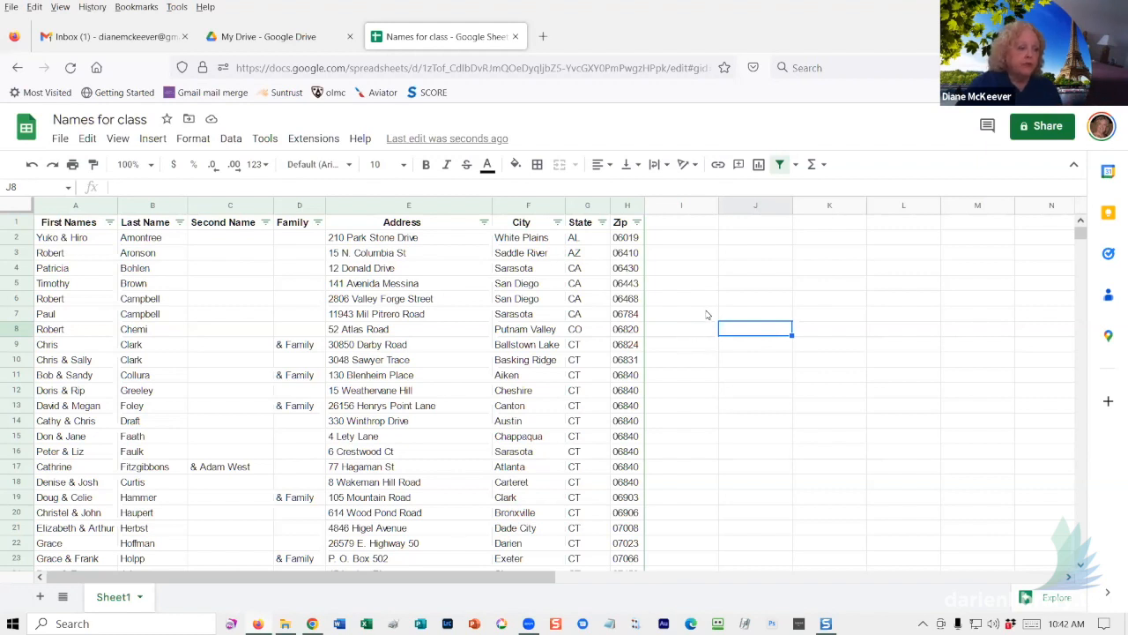
- Close the Names for class tab and bring up the Google apps grid in Drive
click(516, 36)
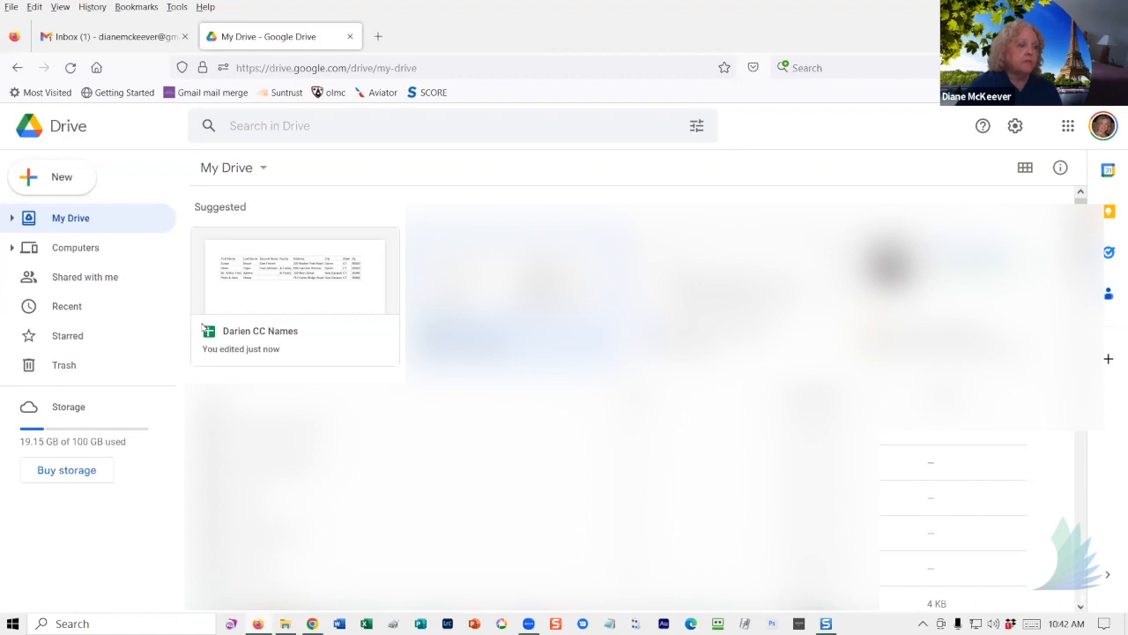
click(1067, 126)
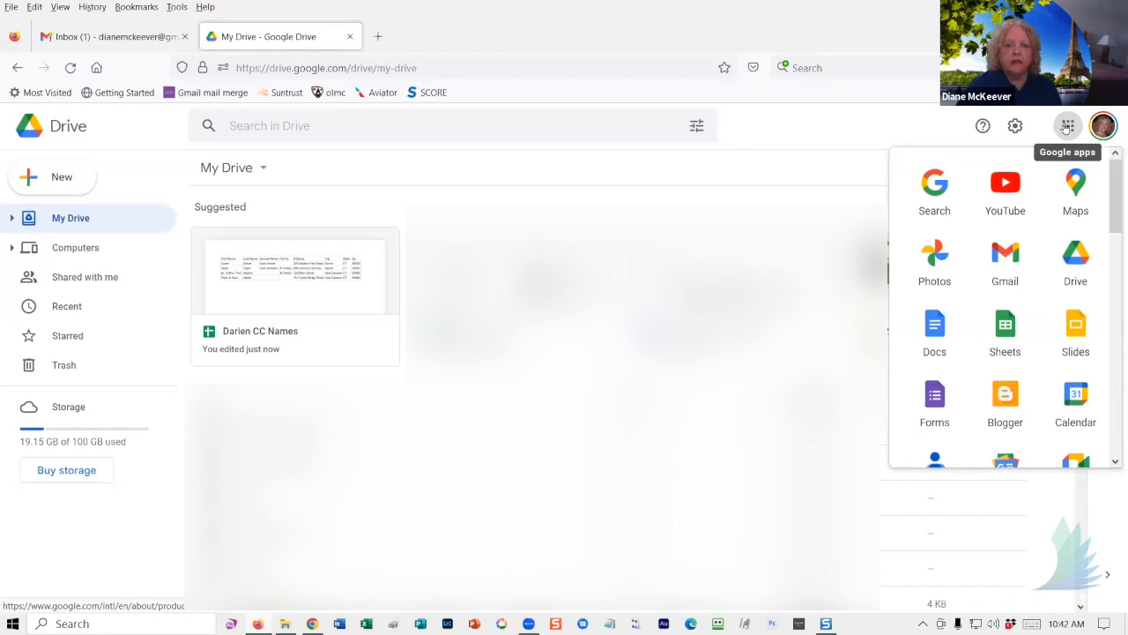
- Launch Google Docs from the apps launcher
click(934, 331)
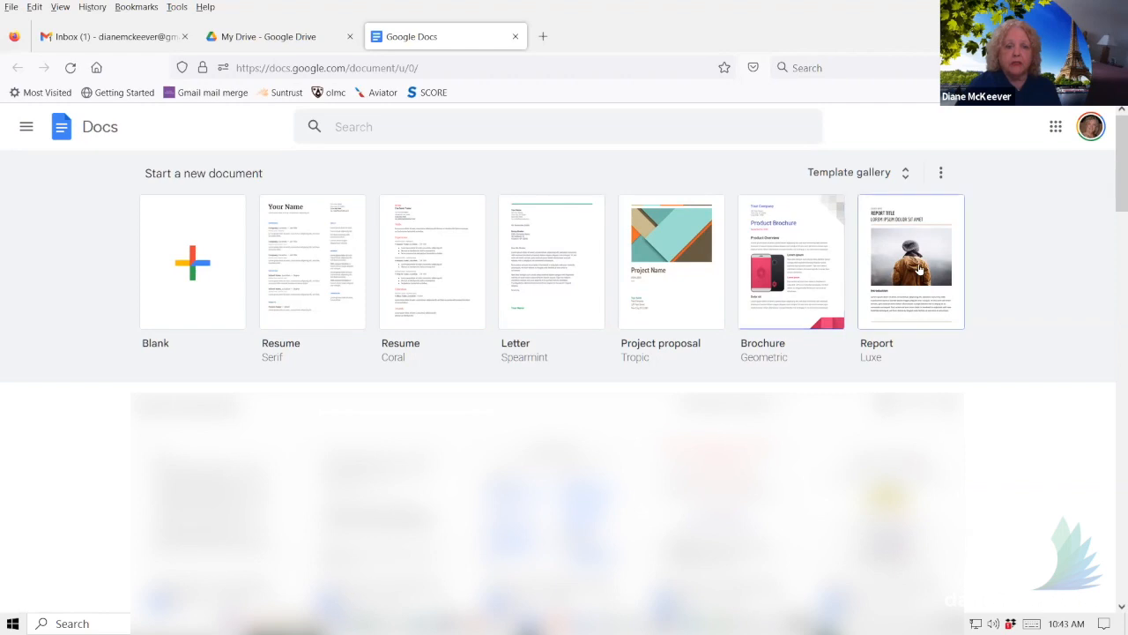
- Browse the Docs template gallery's Resumes, Letters, Personal and Work categories, then return to the top
click(907, 178)
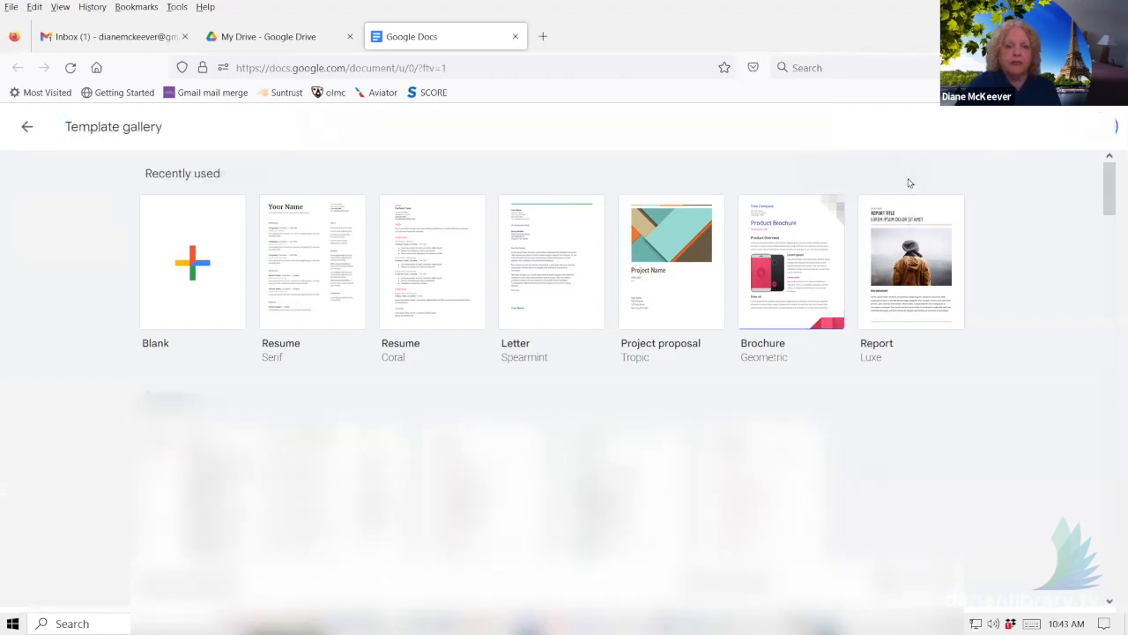
scroll(951, 396, down, 1)
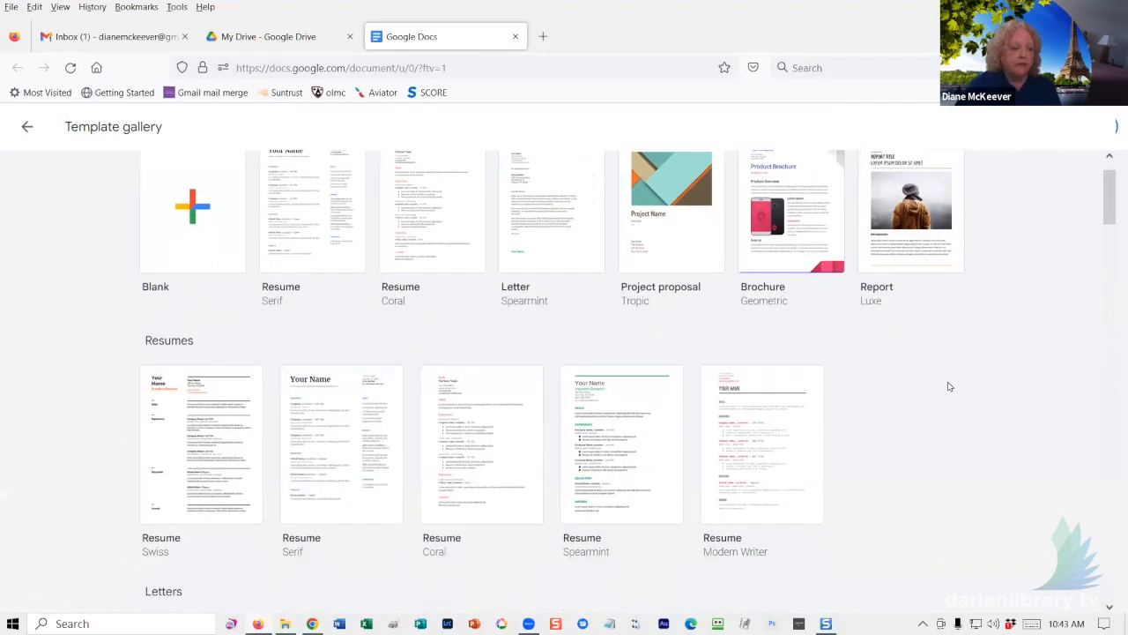
scroll(948, 384, down, 3)
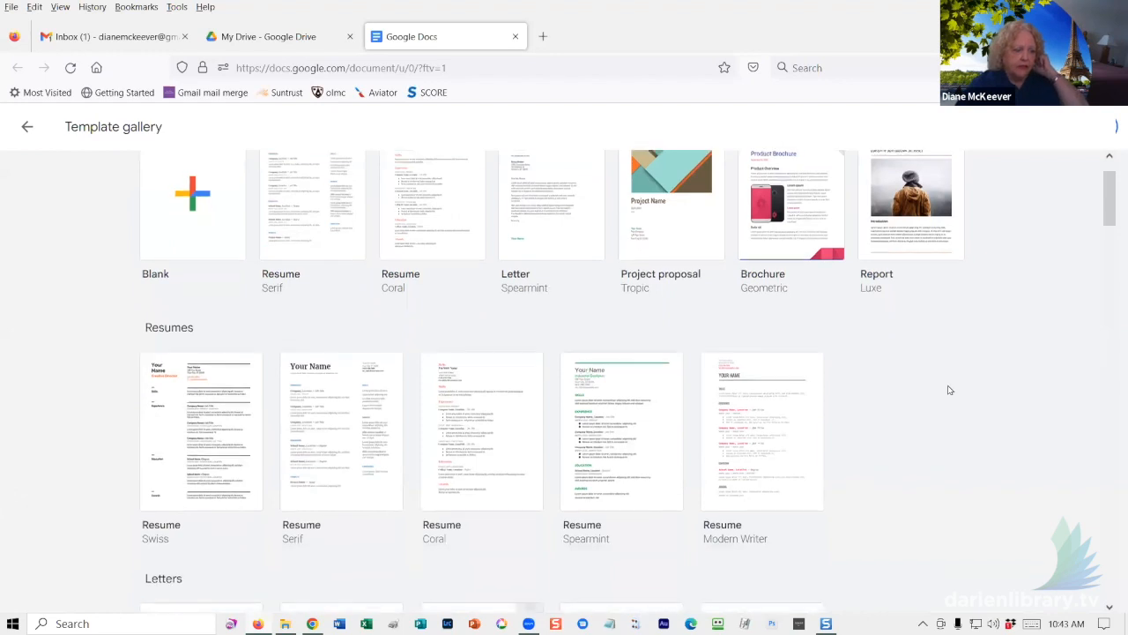
scroll(945, 381, down, 2)
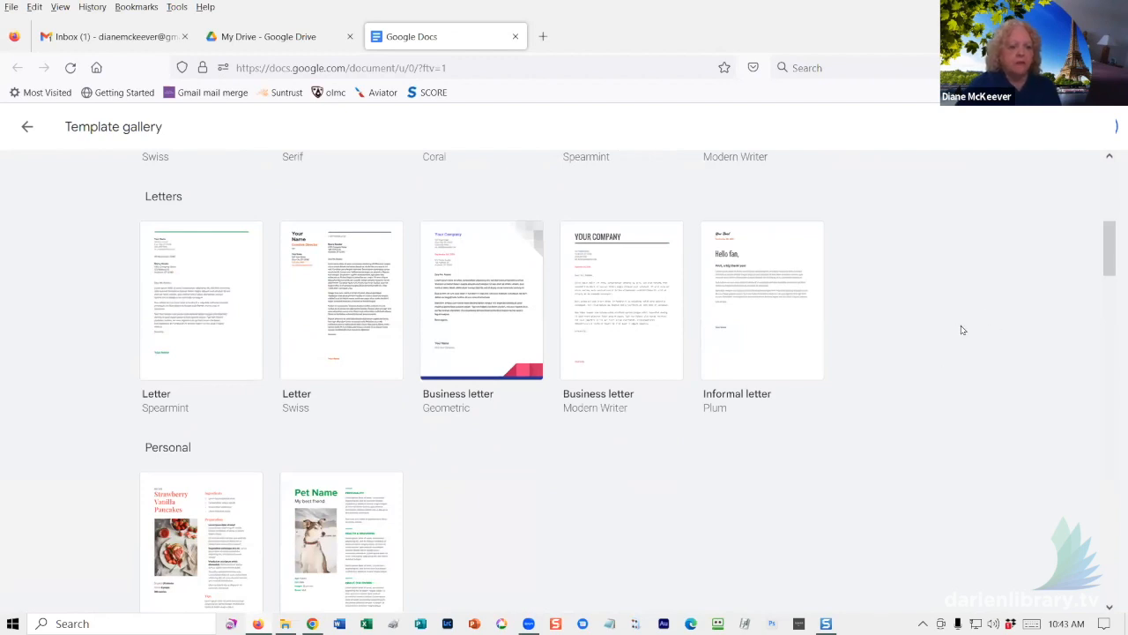
scroll(961, 329, down, 1)
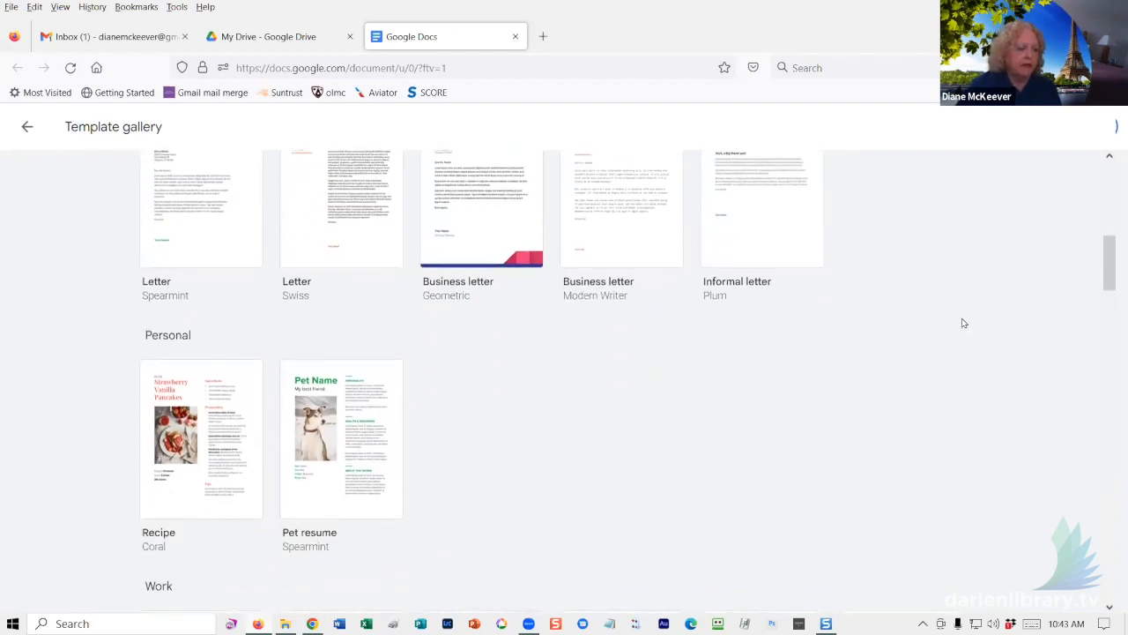
scroll(958, 323, up, 4)
scroll(950, 297, up, 1)
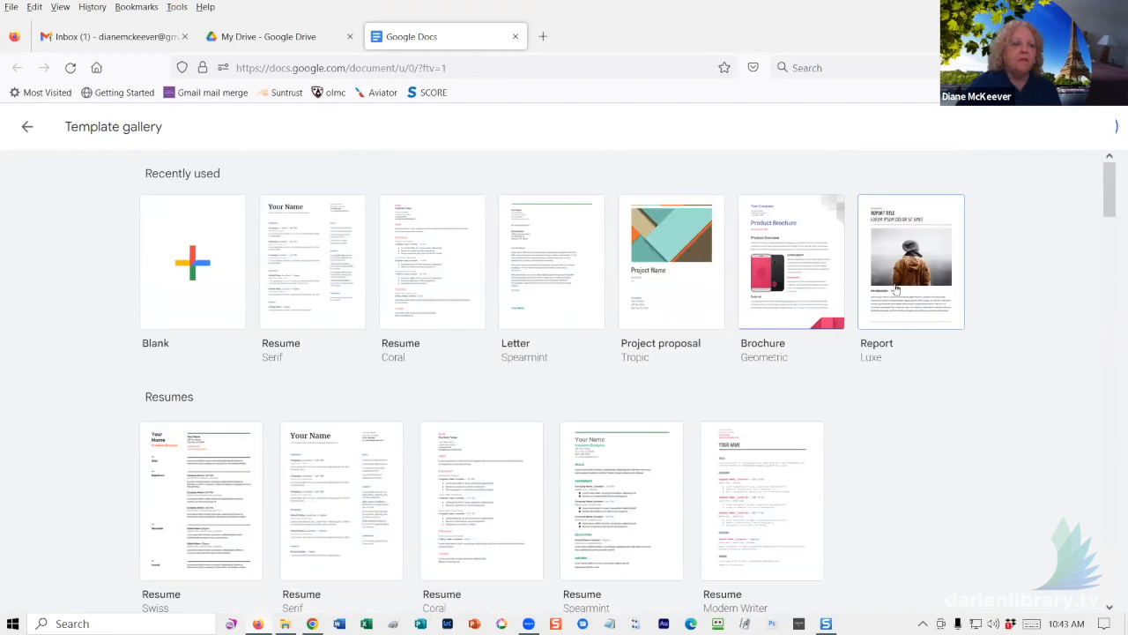
- Start a new blank document and place the cursor on its empty page
click(188, 264)
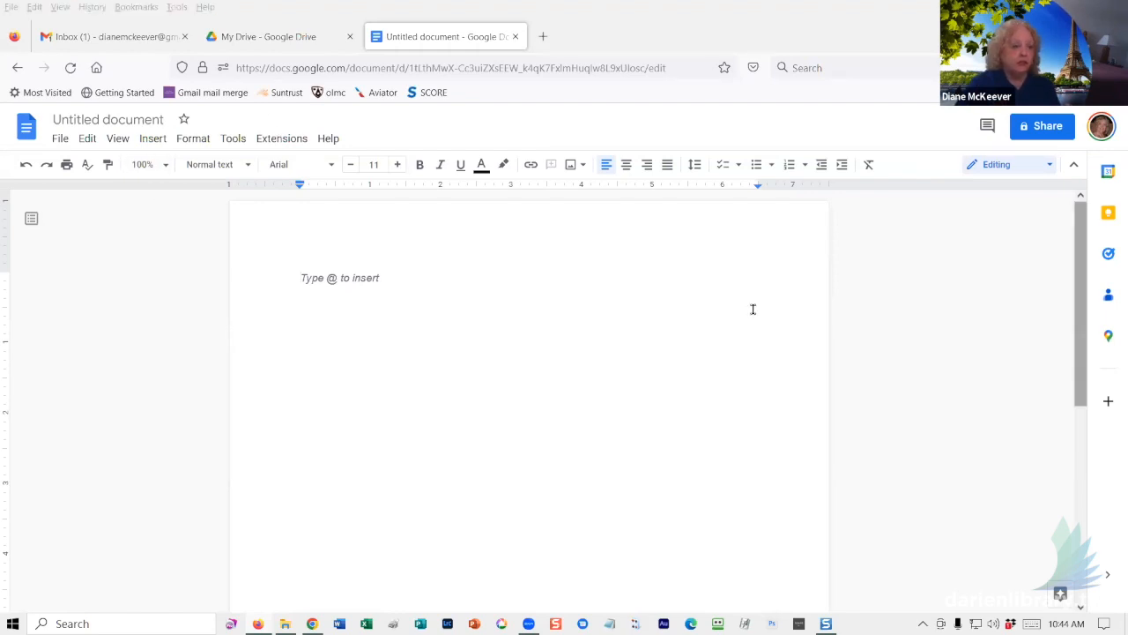
click(421, 284)
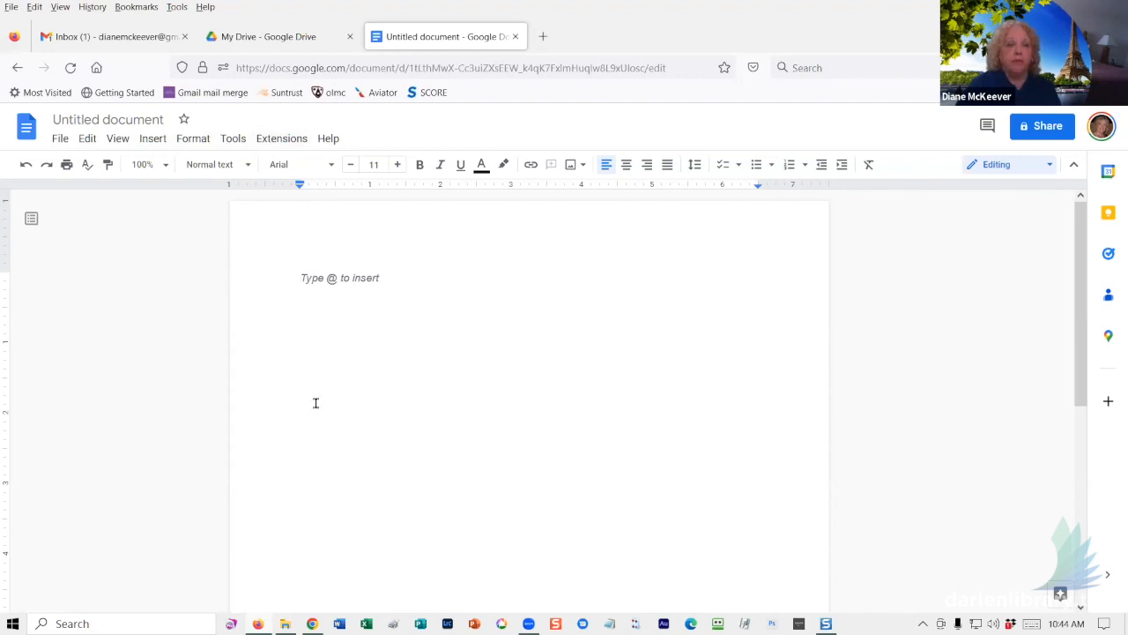
- Open Get add-ons from the Extensions > Add-ons menu
click(288, 141)
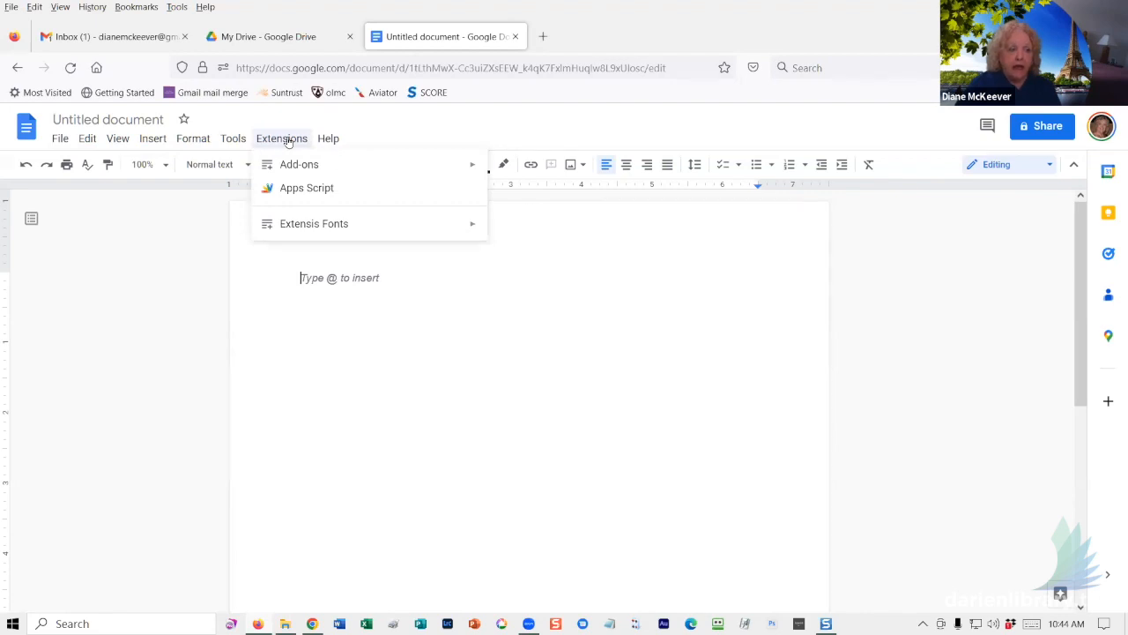
mouse_move(297, 169)
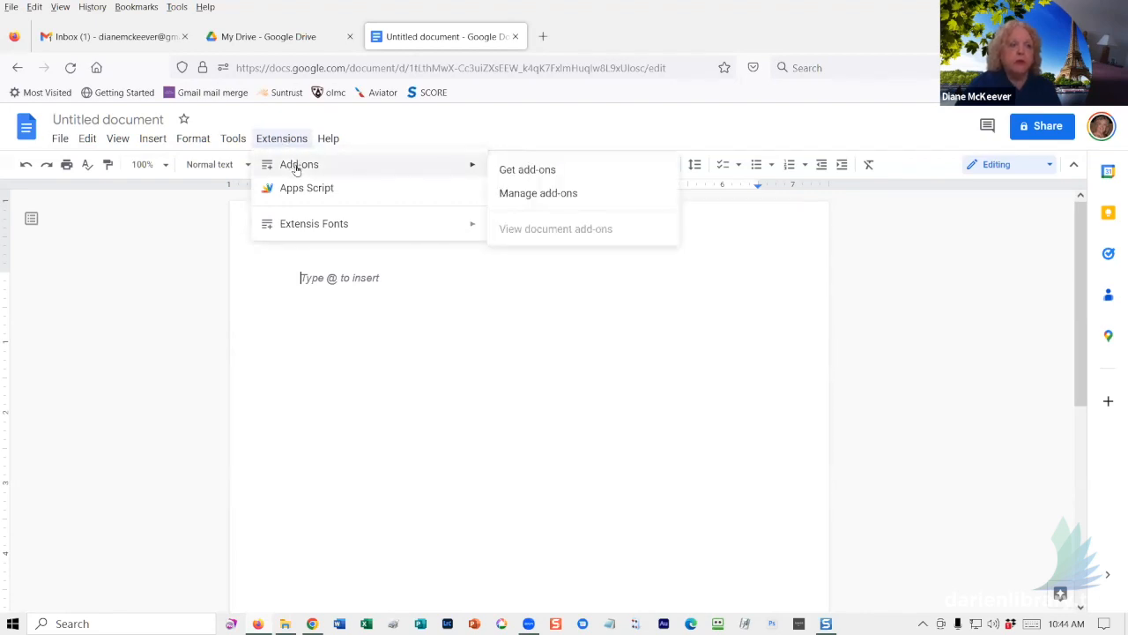
click(525, 170)
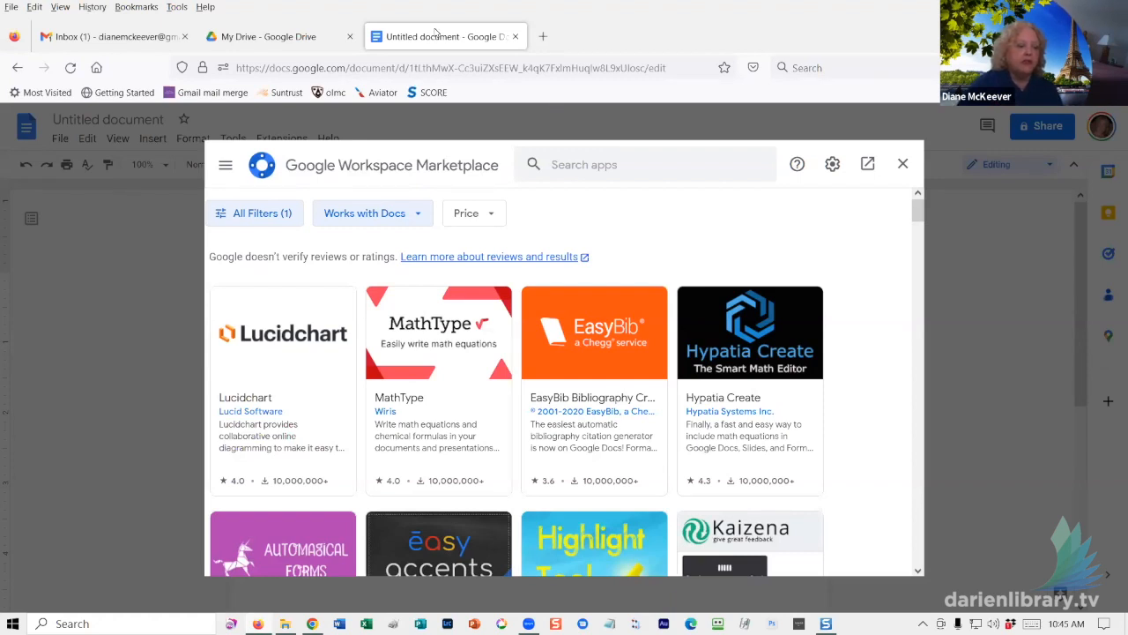
scroll(640, 287, down, 2)
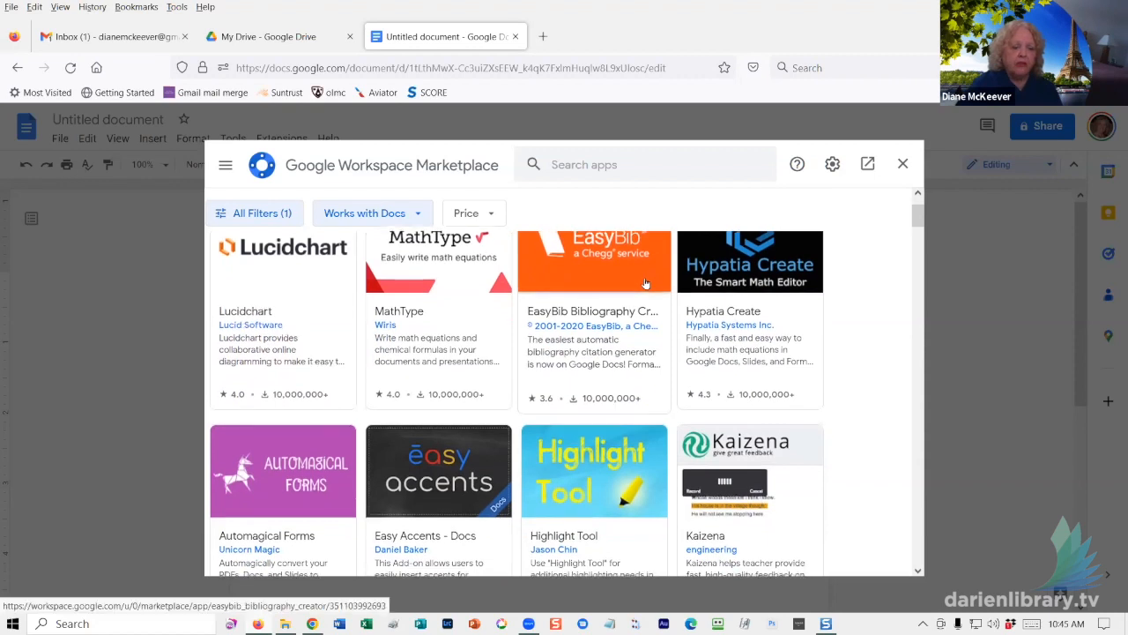
scroll(640, 282, down, 4)
scroll(639, 269, down, 2)
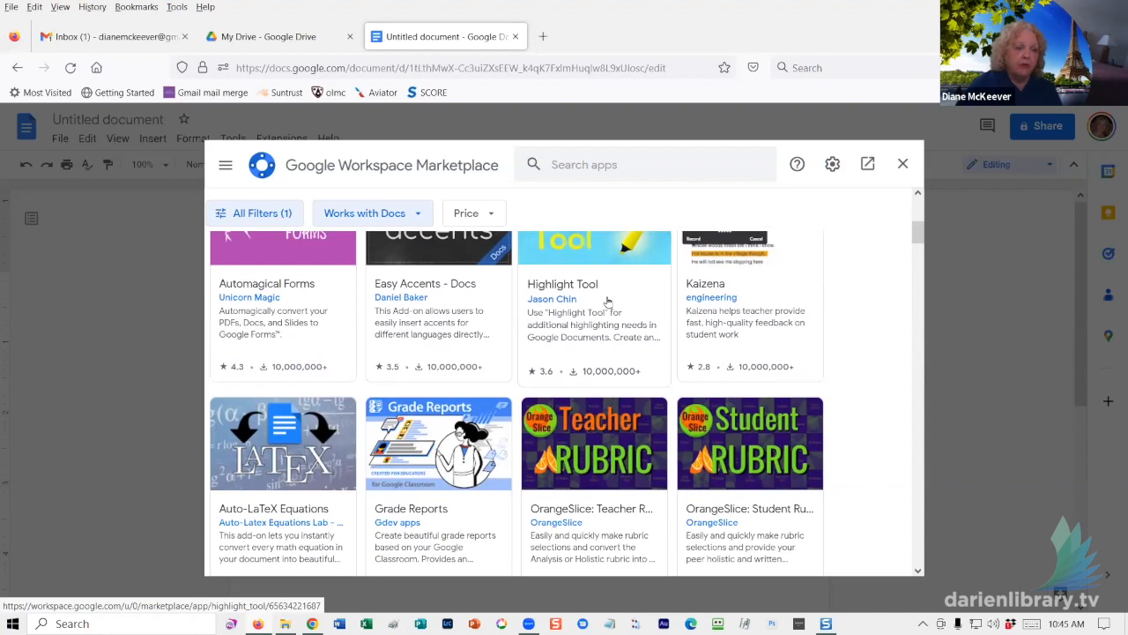
scroll(607, 302, down, 1)
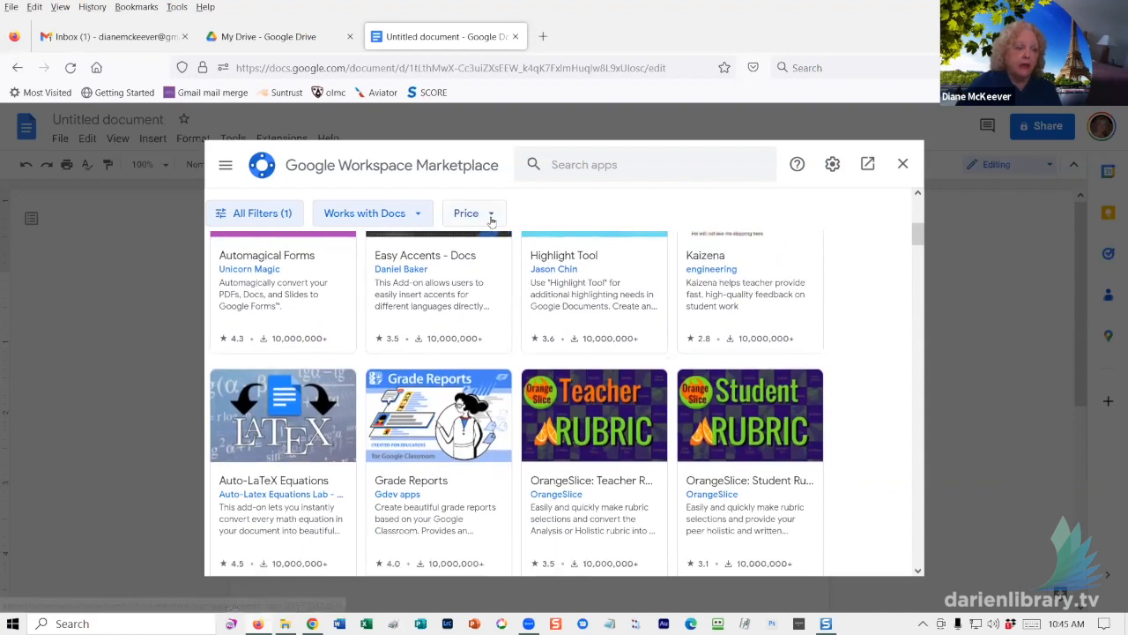
scroll(631, 340, down, 3)
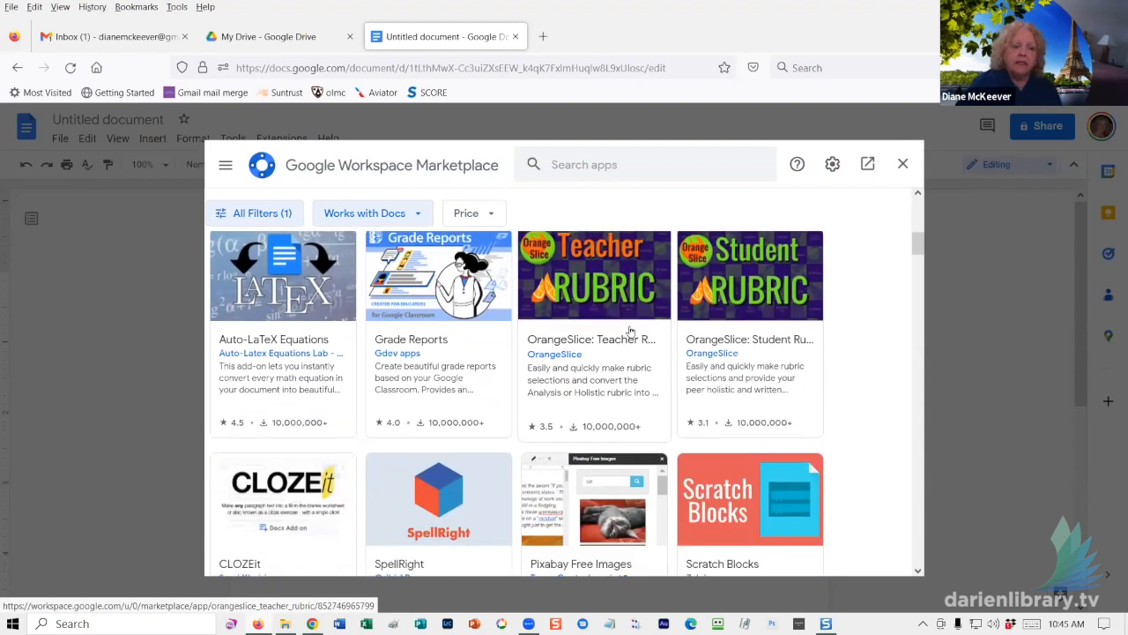
scroll(630, 330, down, 3)
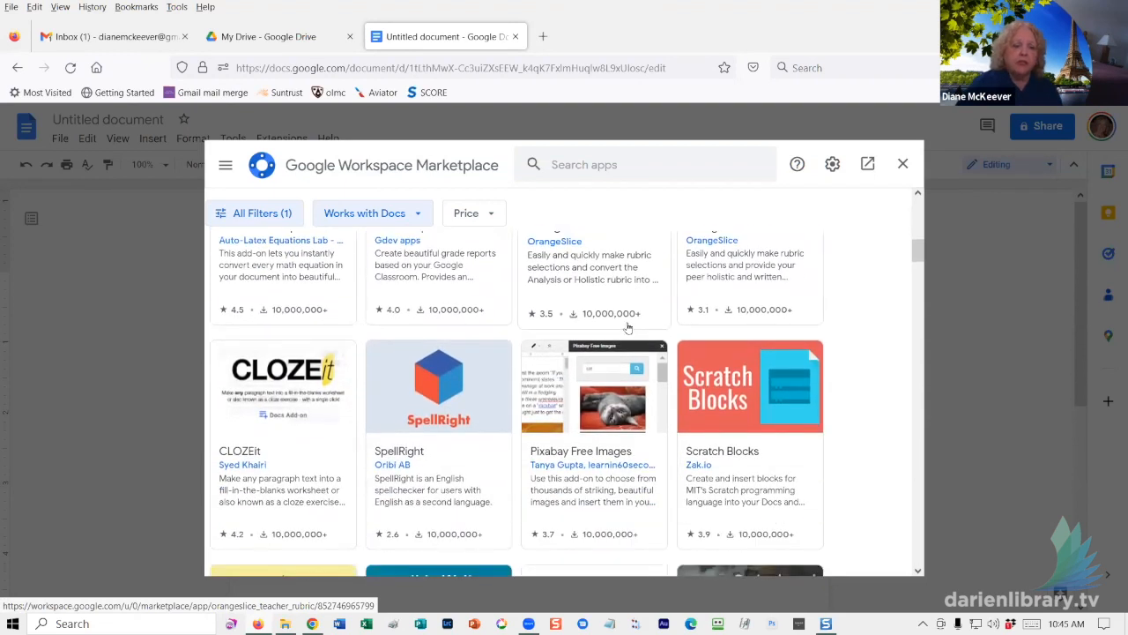
scroll(628, 327, down, 5)
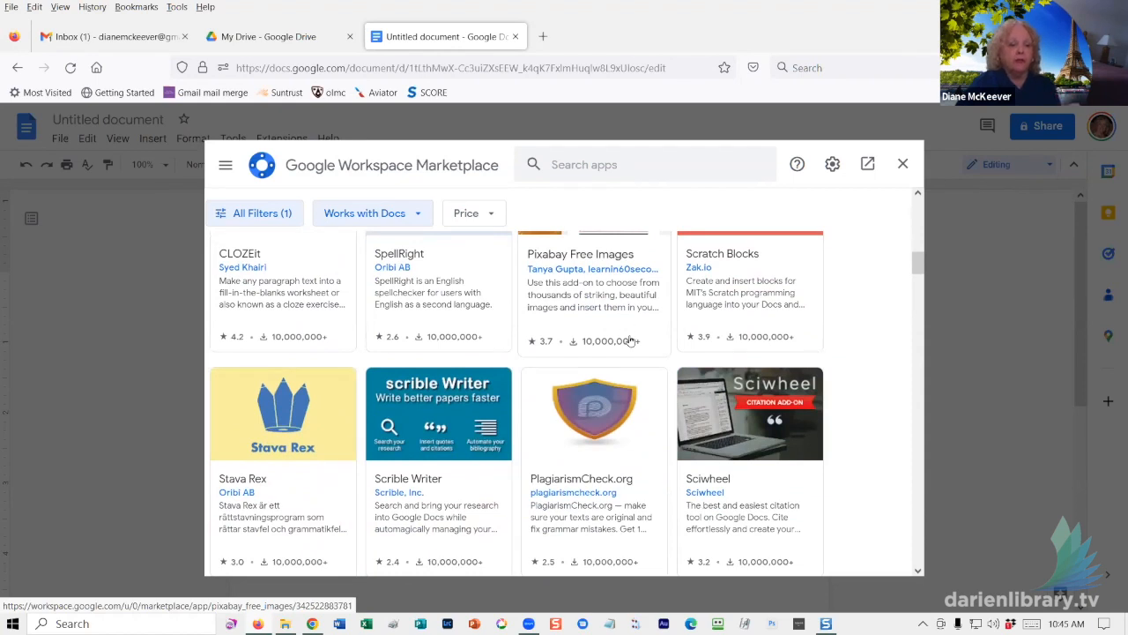
scroll(631, 340, up, 5)
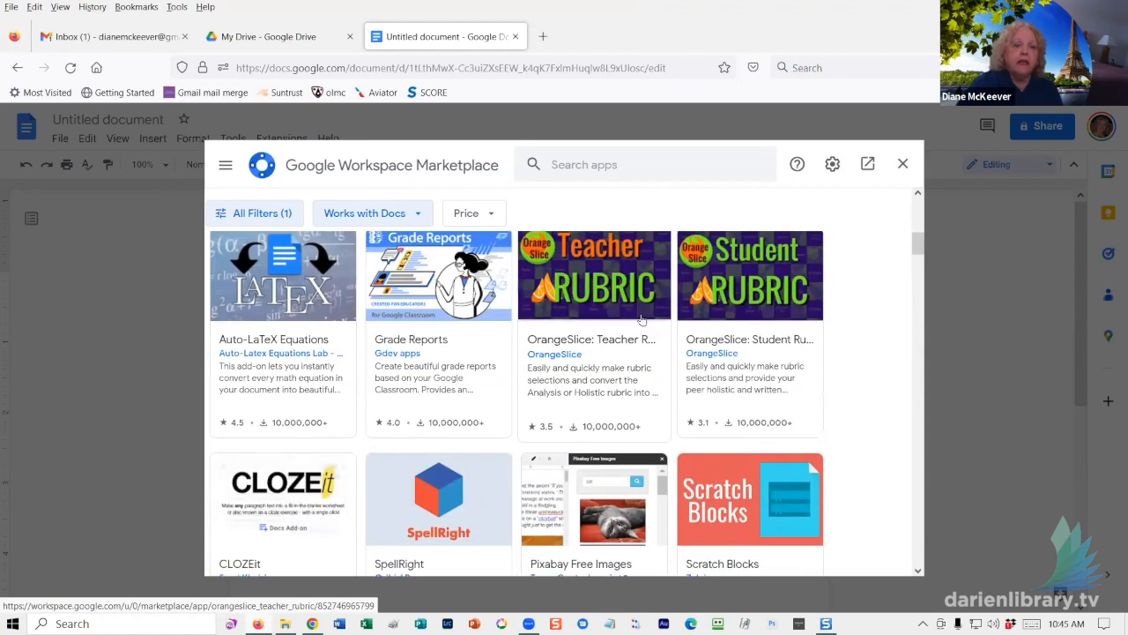
scroll(634, 317, up, 5)
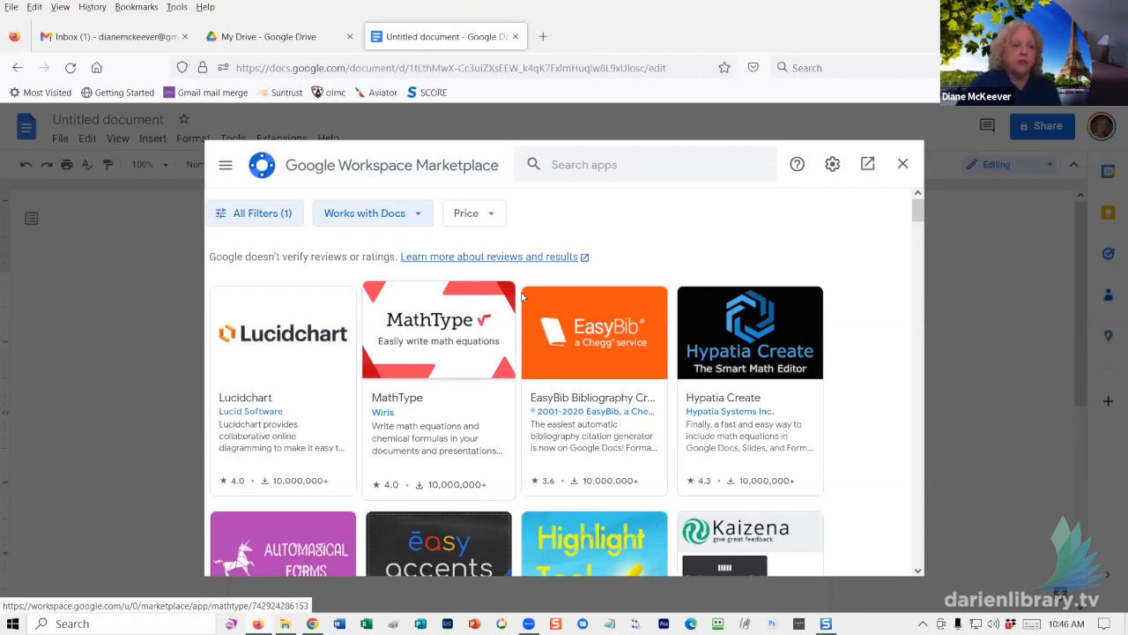
click(592, 162)
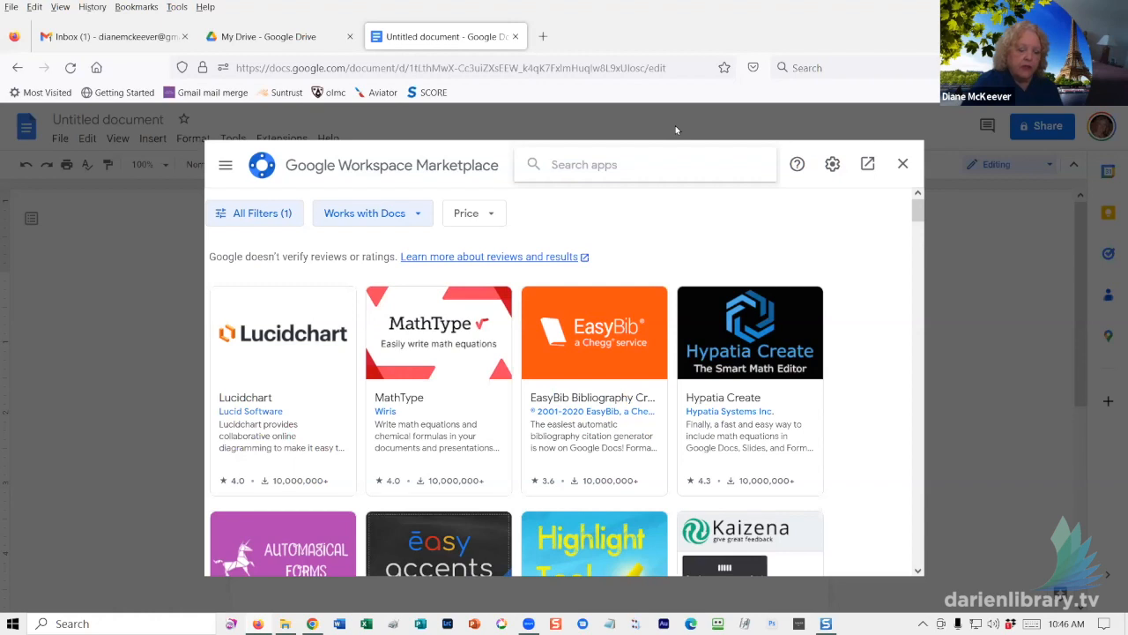
- Search the marketplace for 'foxy' and pick the Foxy Labels - Label Maker for Avery & Co suggestion
text(fox)
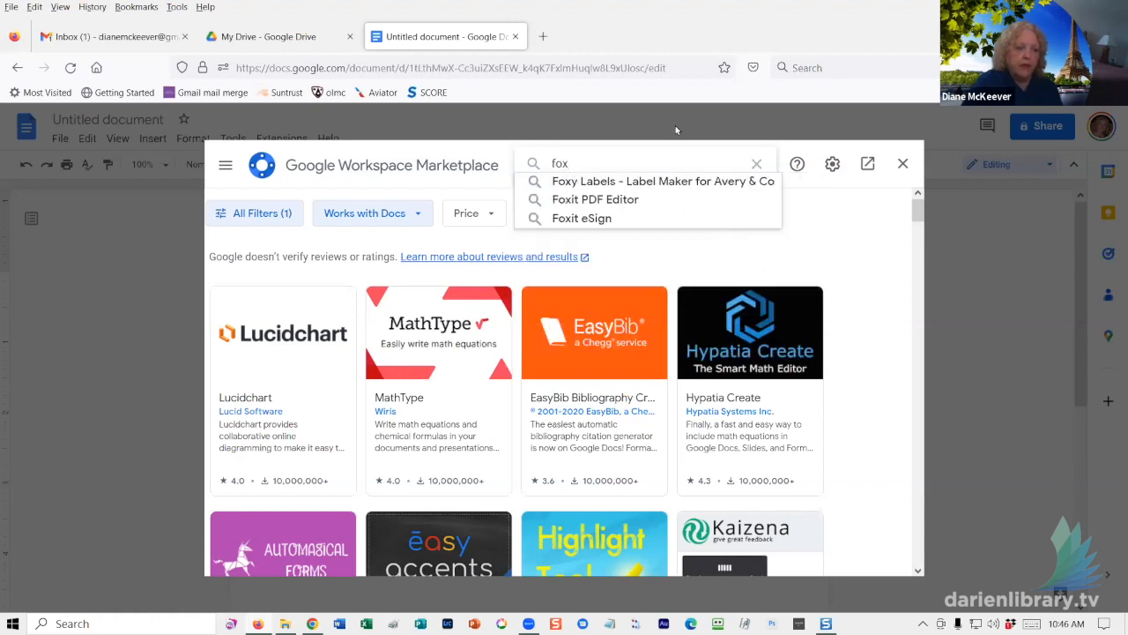
text(y)
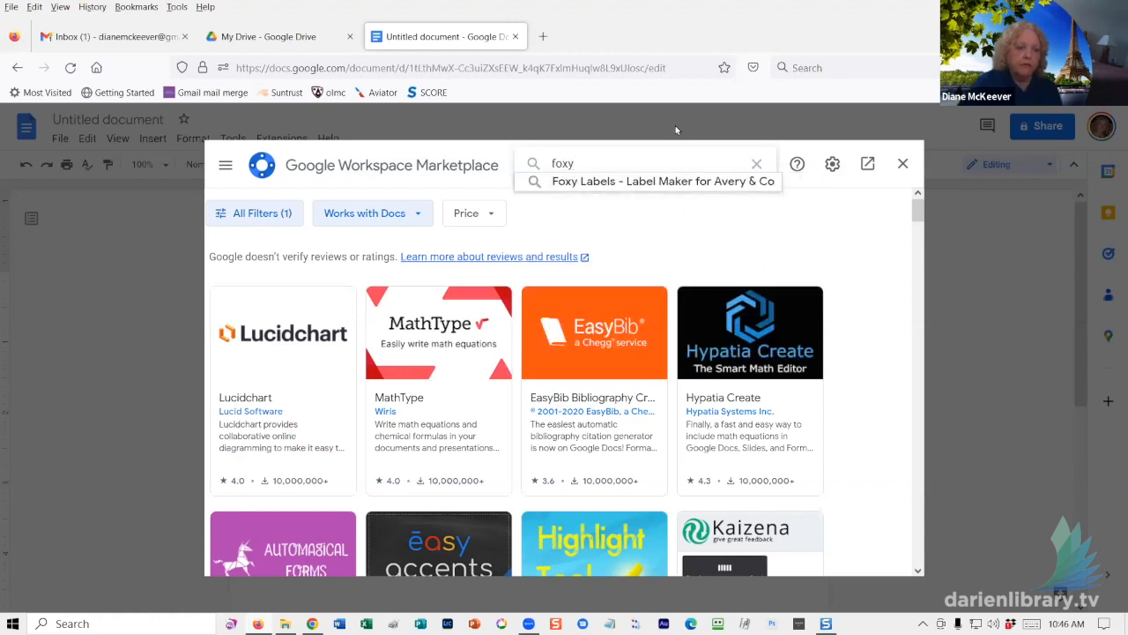
click(631, 182)
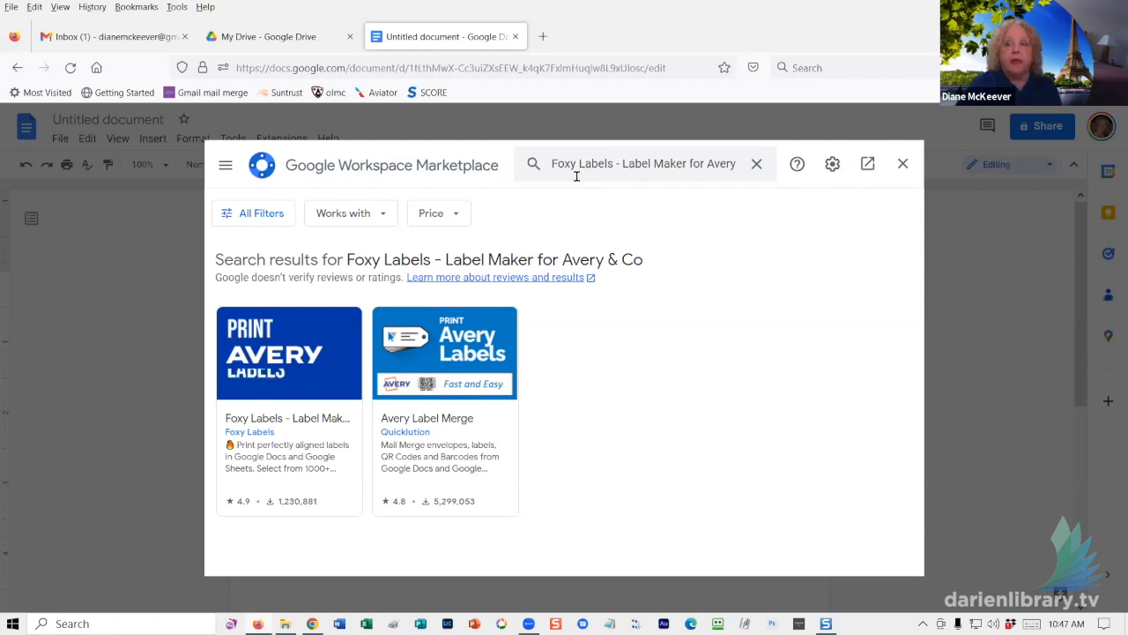
- Open the Foxy Labels listing and start installing it
click(275, 365)
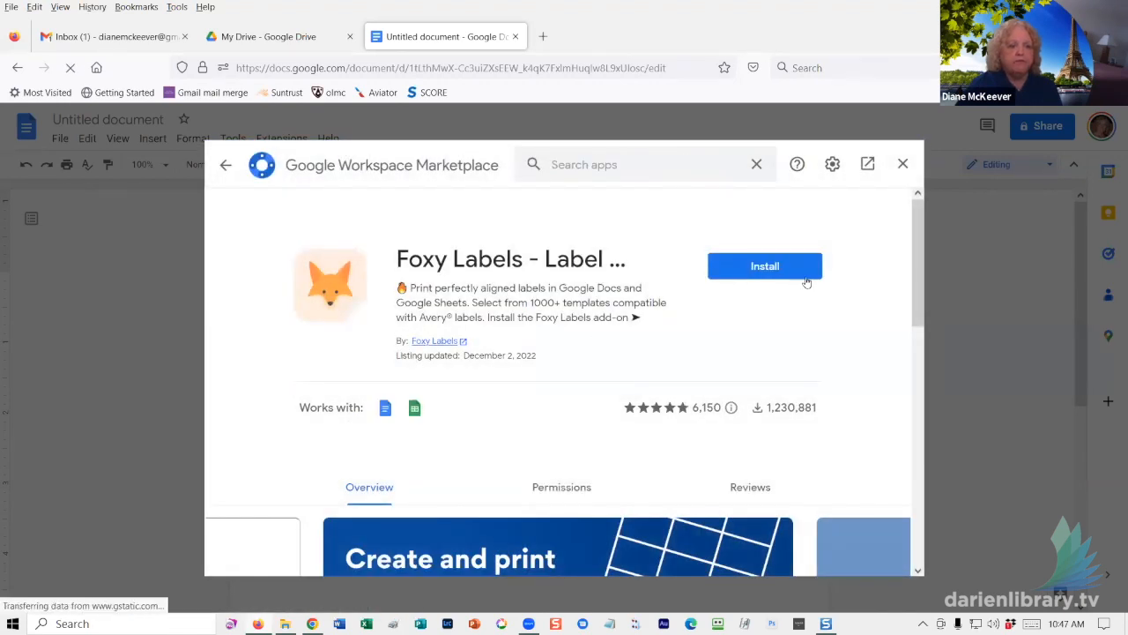
click(764, 267)
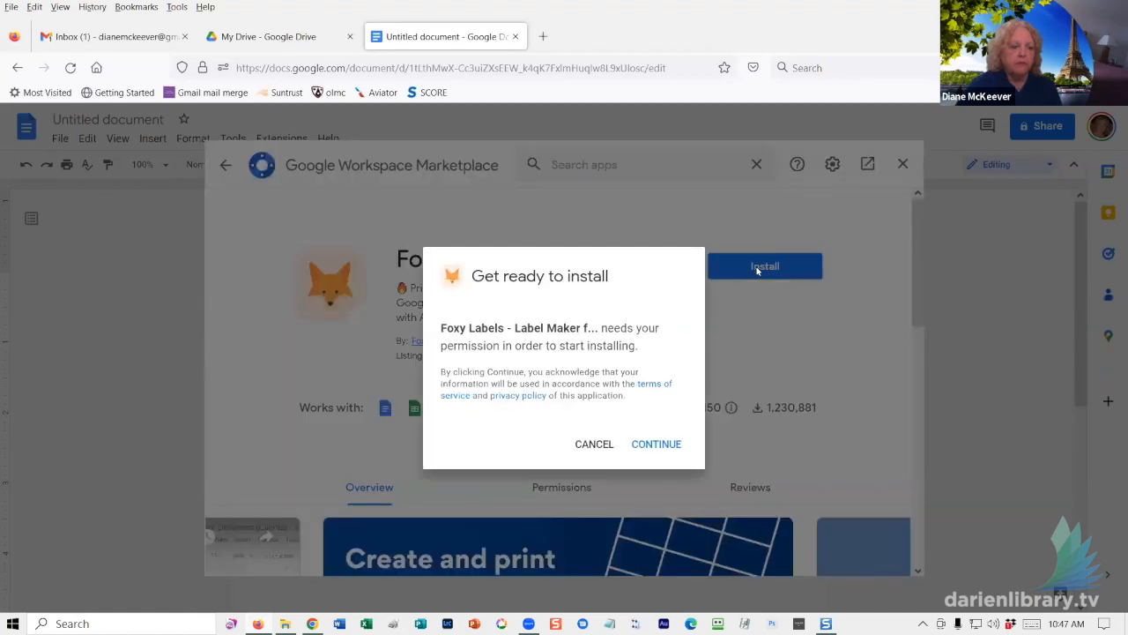
click(653, 446)
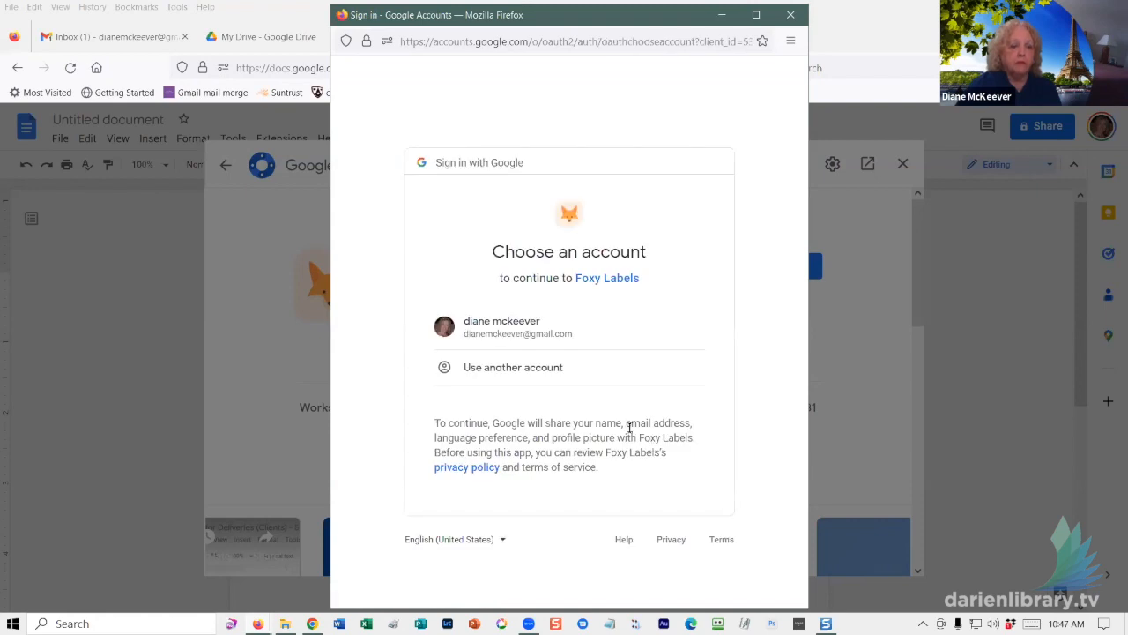
- Sign in with the Google account and allow Foxy Labels access to it
click(527, 326)
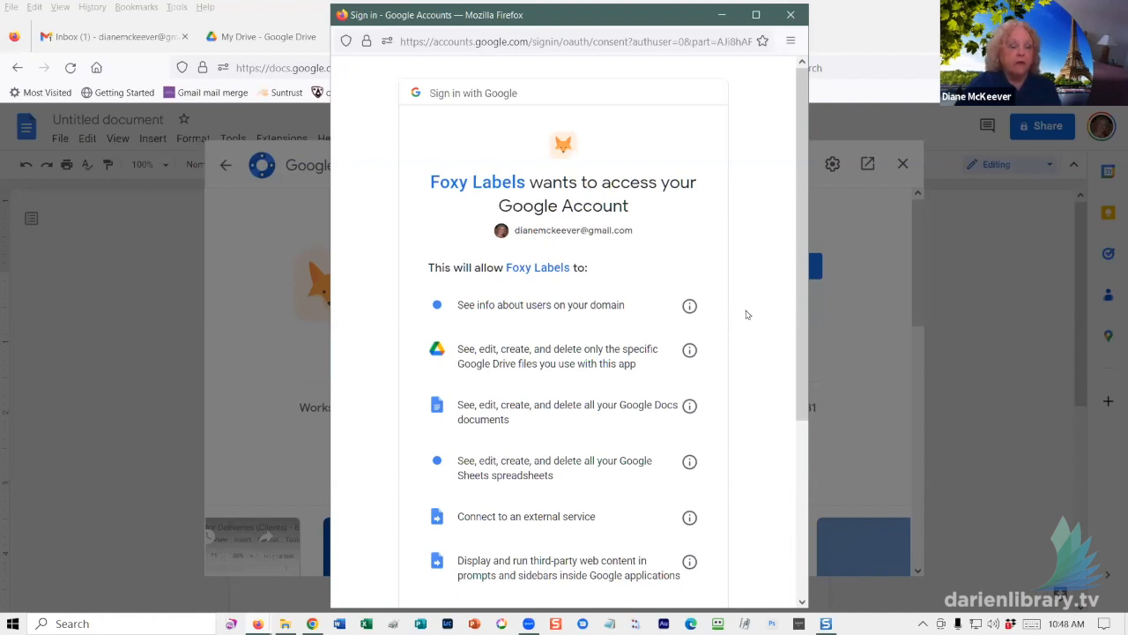
scroll(746, 314, down, 1)
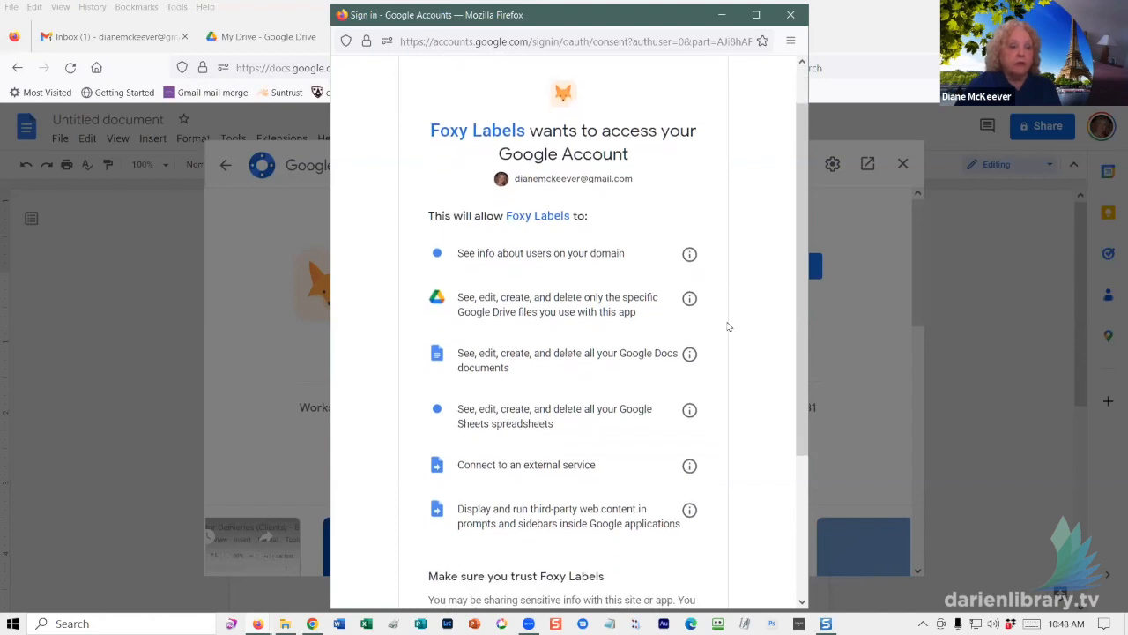
scroll(757, 384, down, 2)
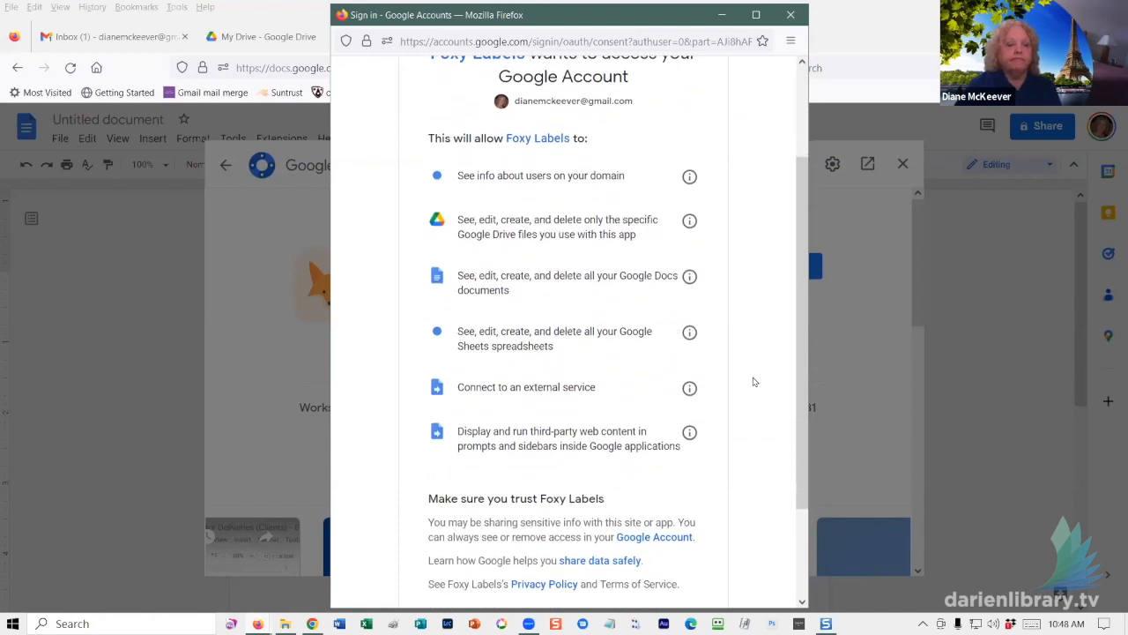
scroll(754, 380, down, 3)
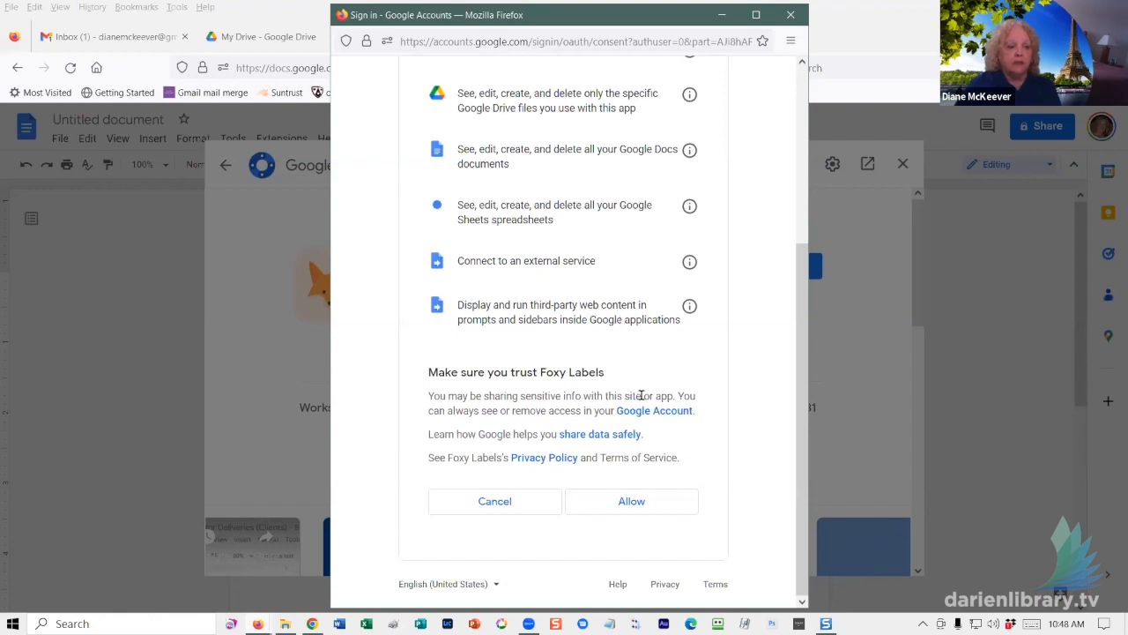
click(618, 509)
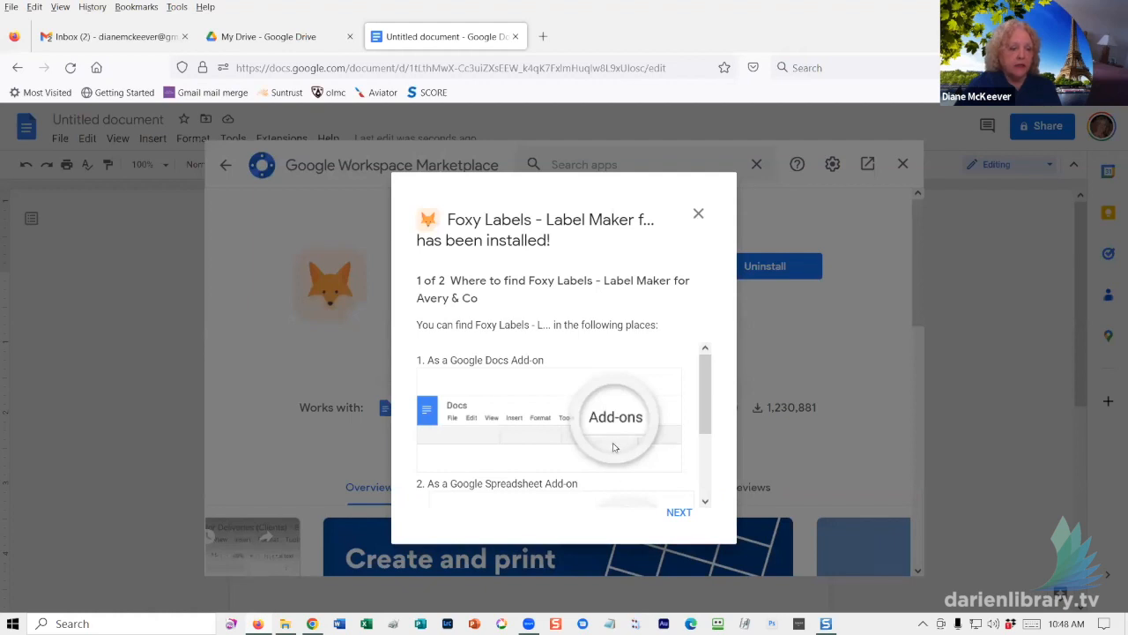
- Step through the Foxy Labels 'has been installed' guide with Next and Done
scroll(655, 435, down, 1)
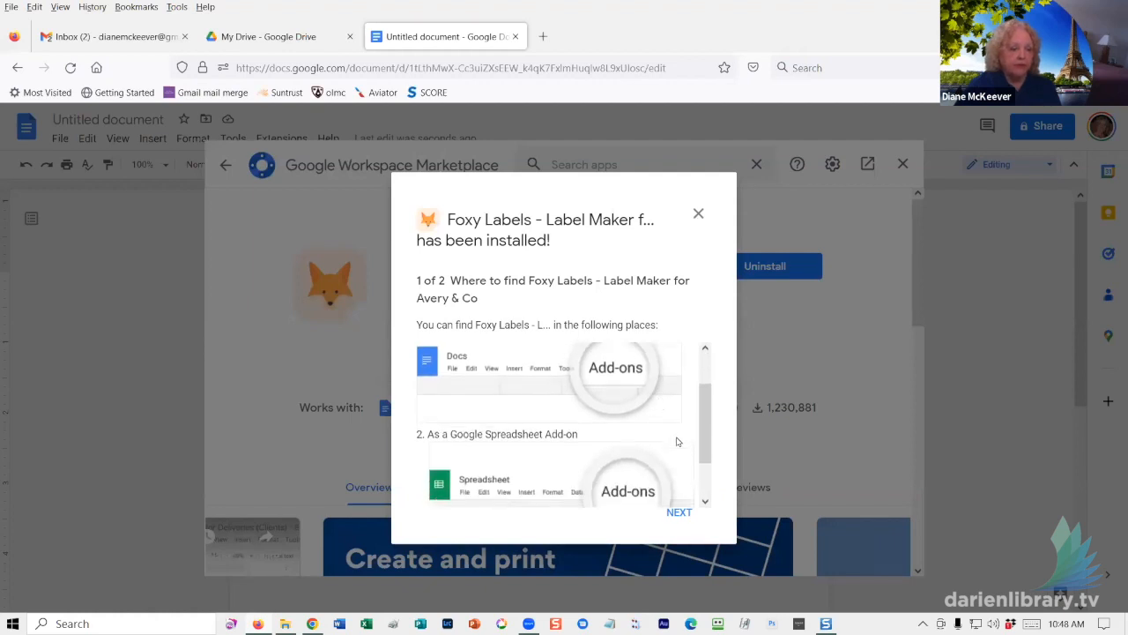
scroll(681, 421, down, 1)
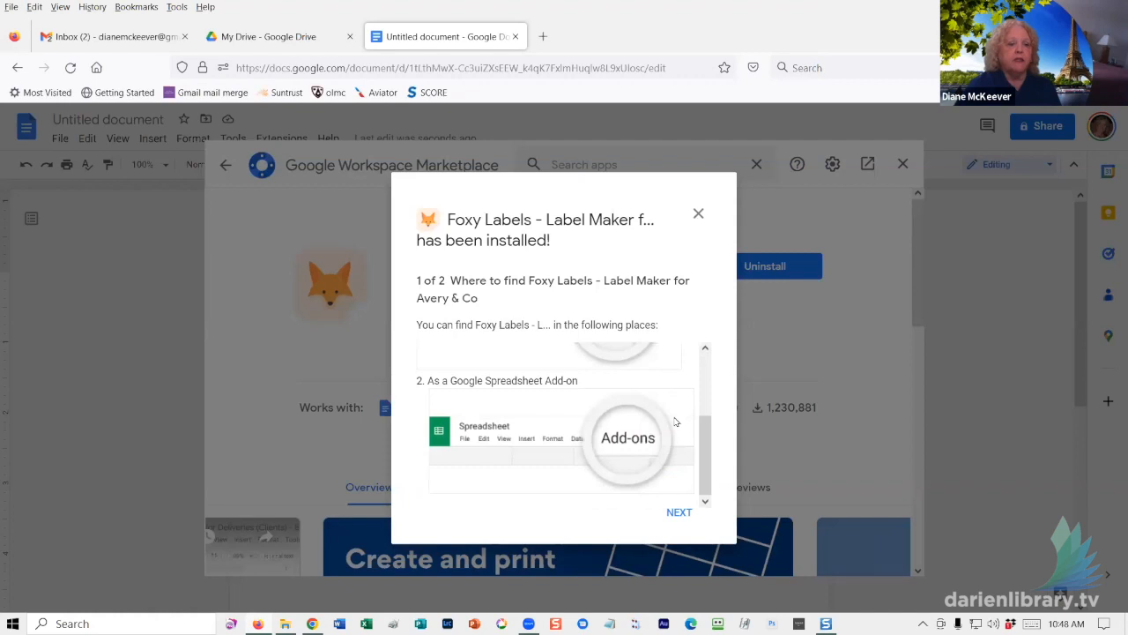
scroll(676, 416, up, 2)
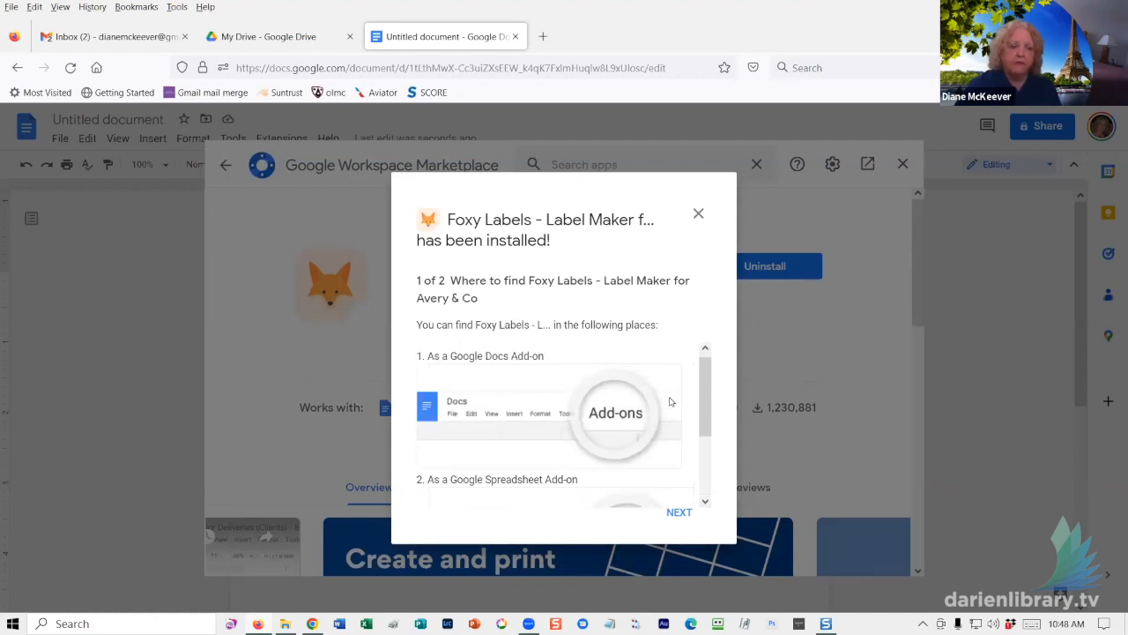
scroll(680, 460, down, 2)
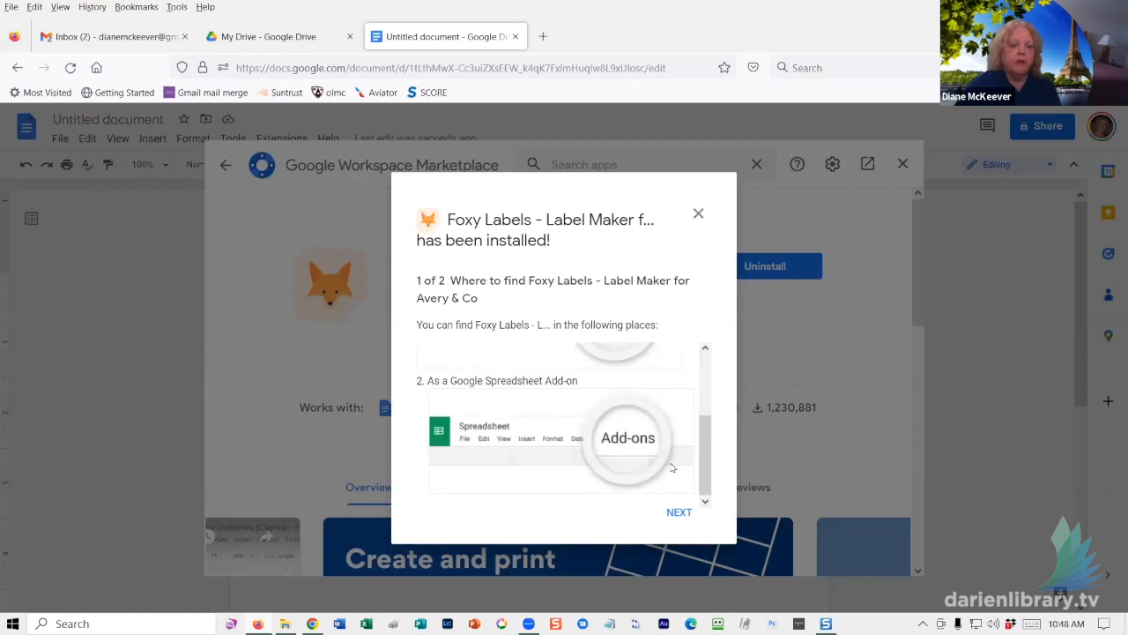
click(678, 515)
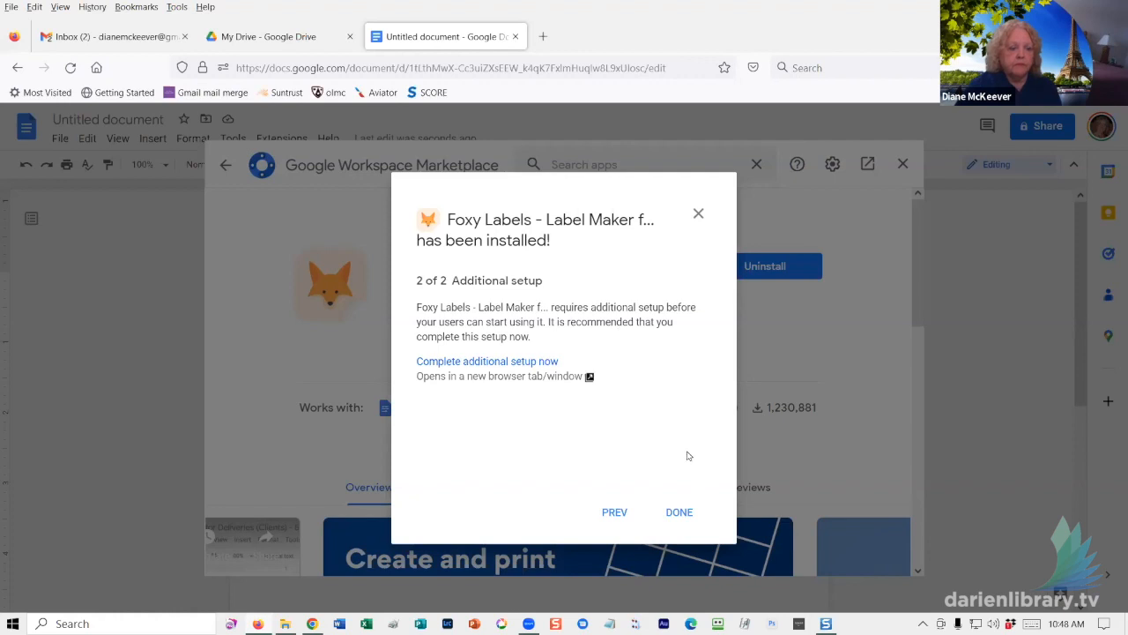
click(678, 513)
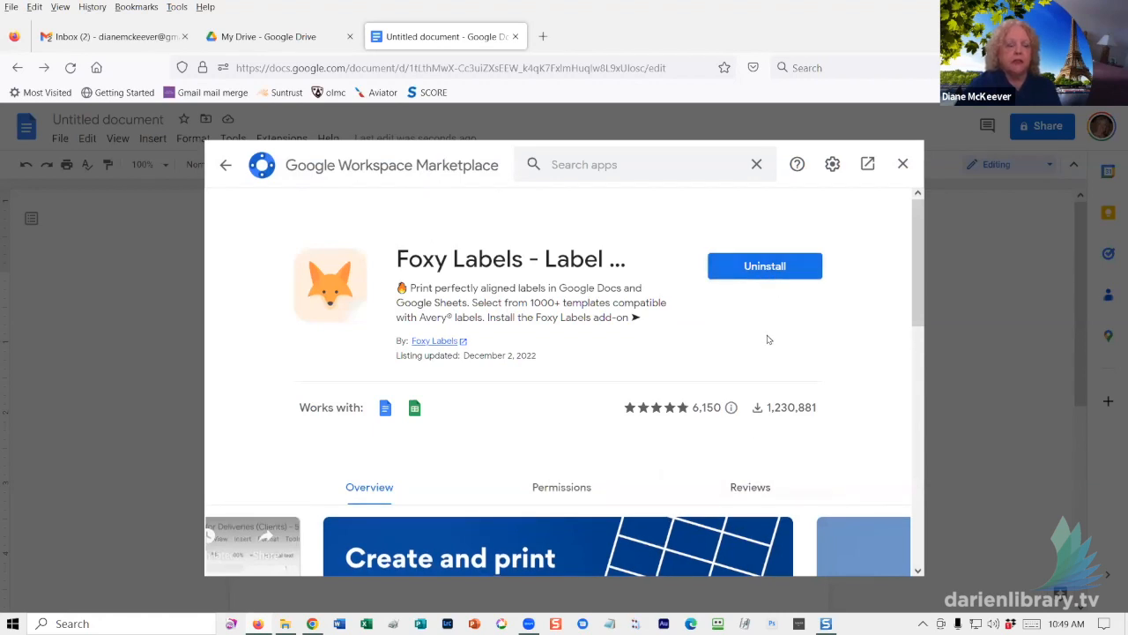
- Close the Marketplace and launch Extensions > Foxy Labels > Create labels
click(903, 164)
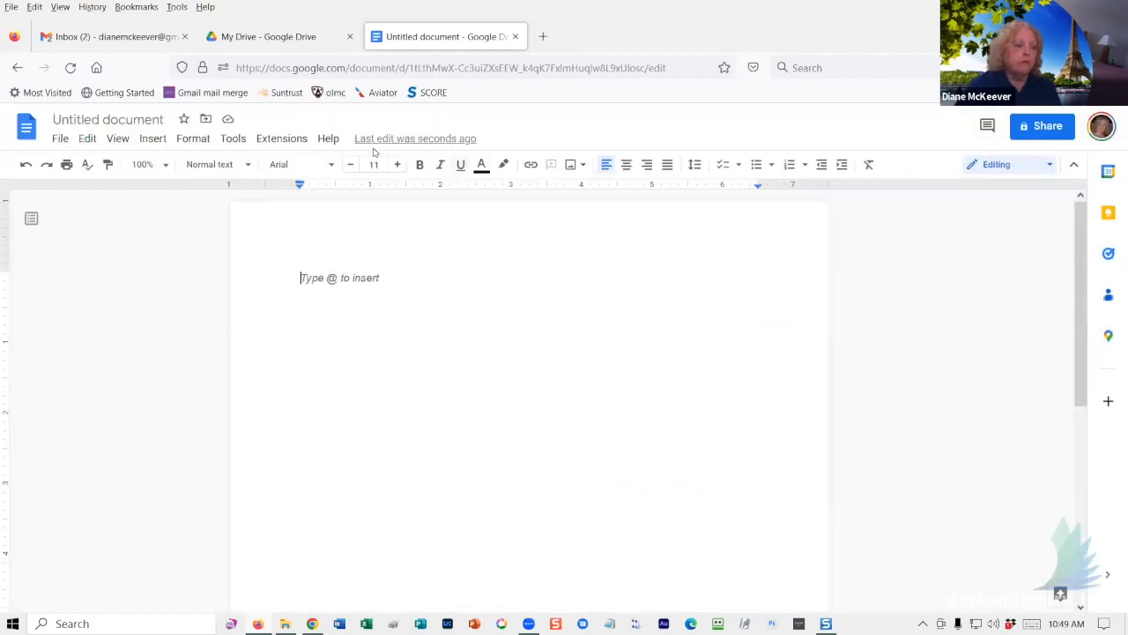
click(292, 141)
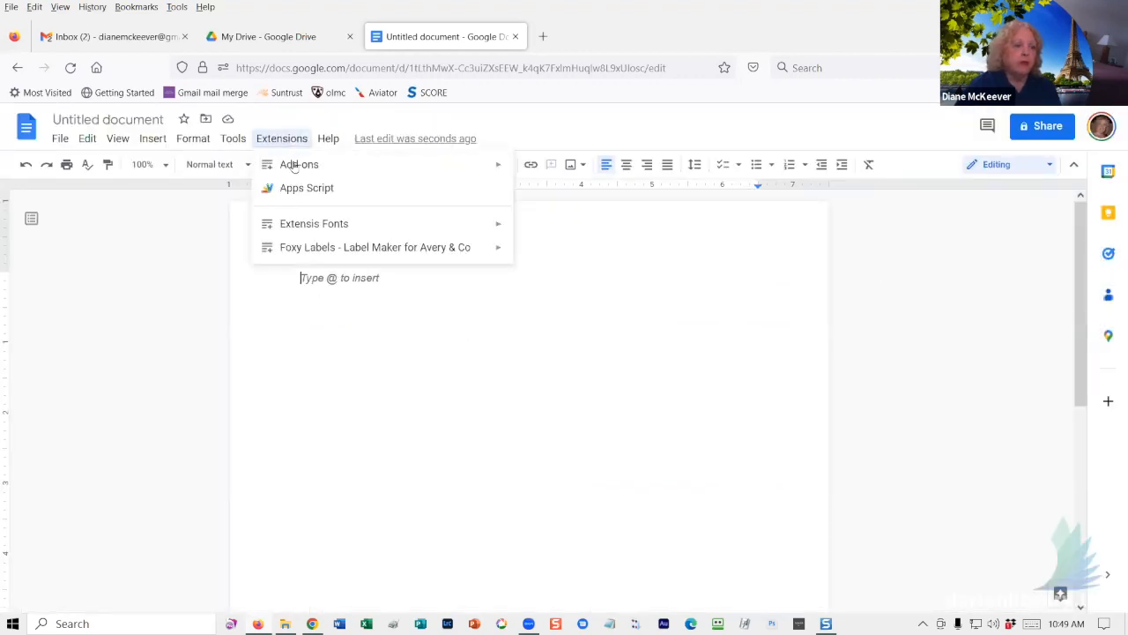
mouse_move(295, 168)
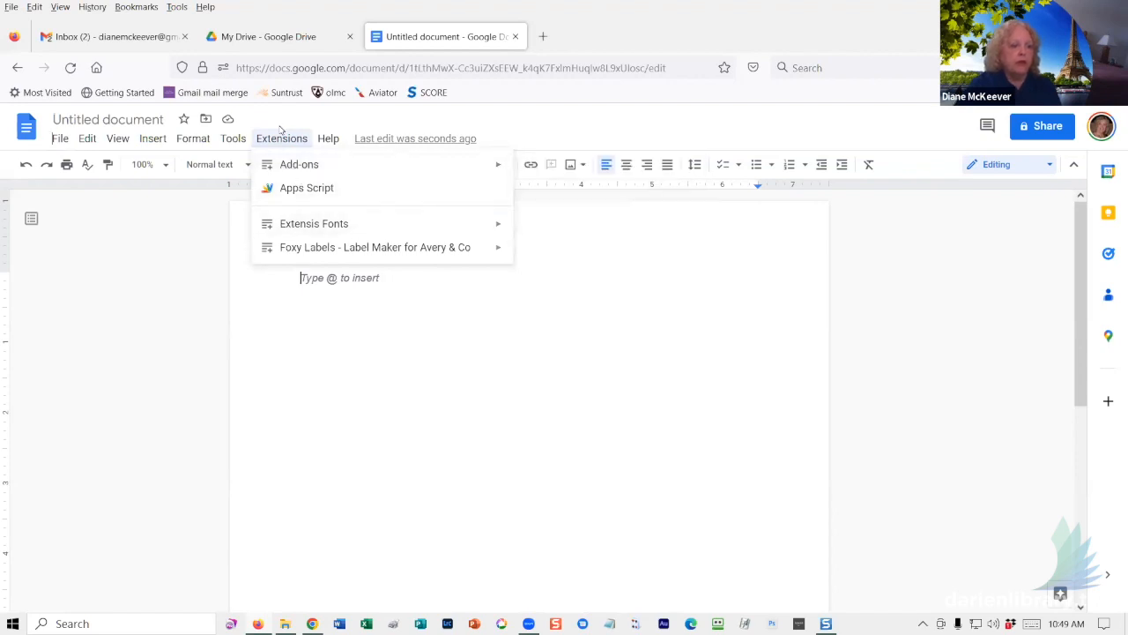
mouse_move(319, 251)
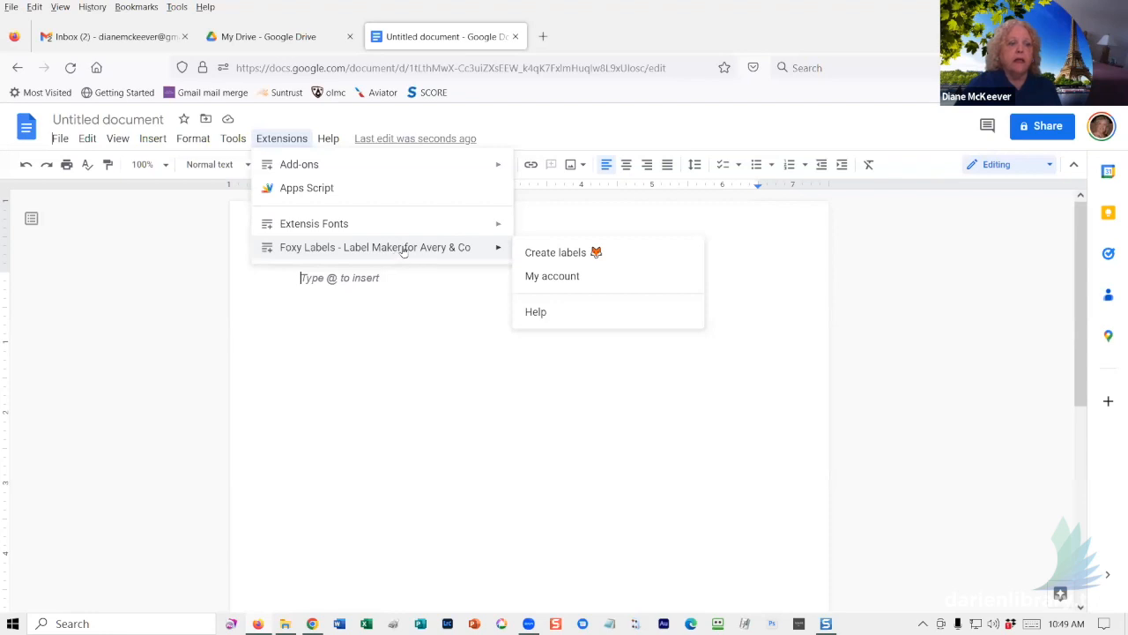
click(601, 258)
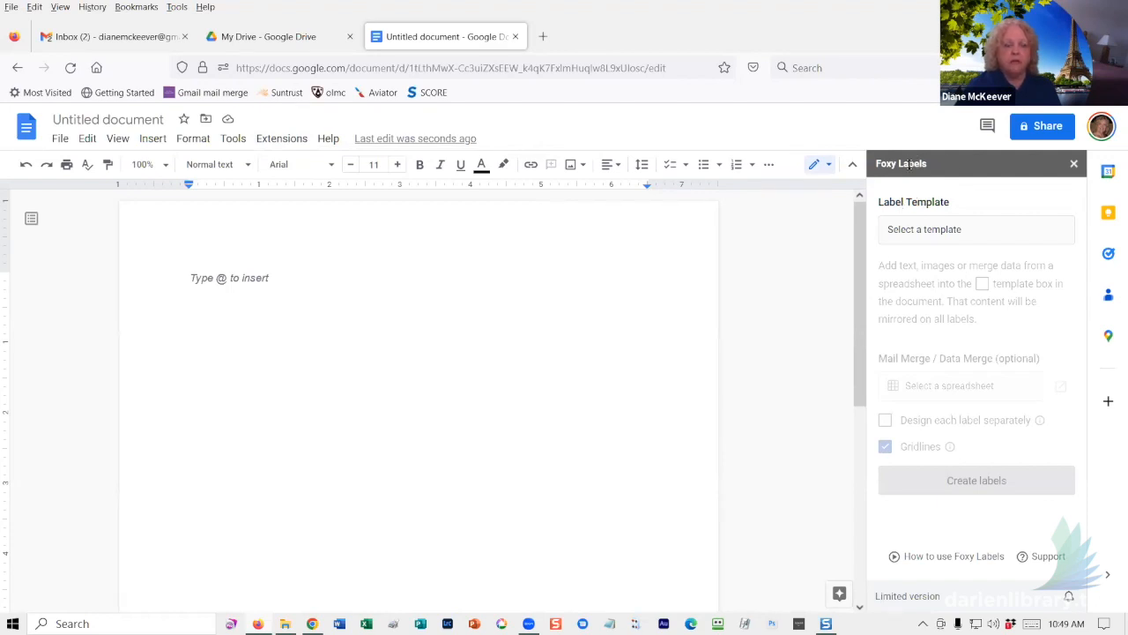
- Apply the 5160 Avery Glossy White Address Labels template to the document
double_click(370, 281)
click(928, 229)
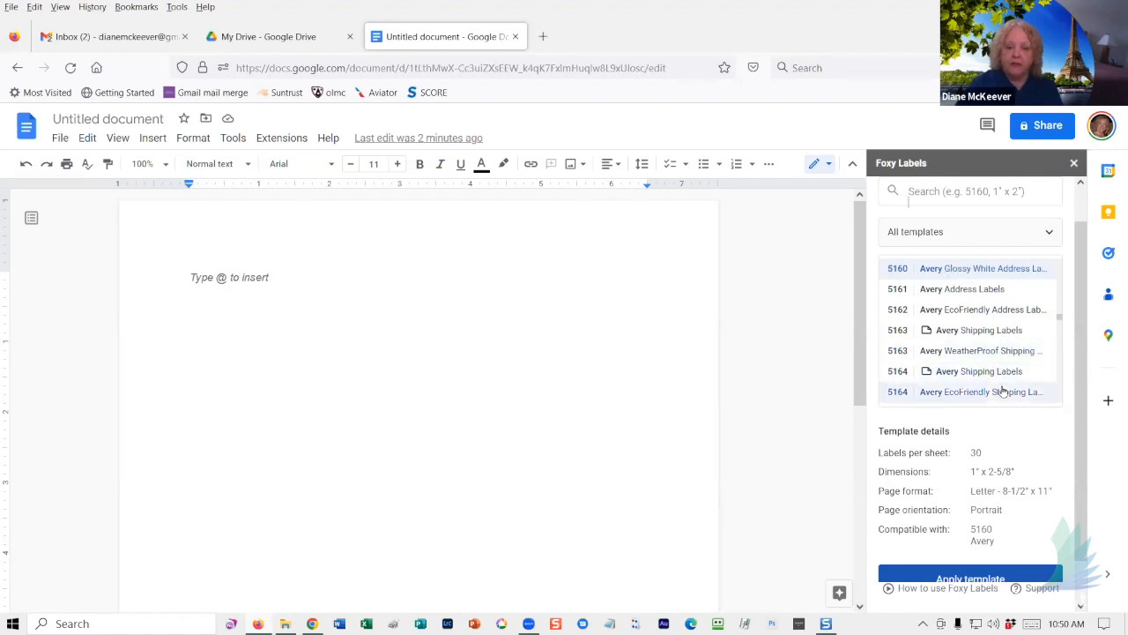
scroll(1028, 428, down, 1)
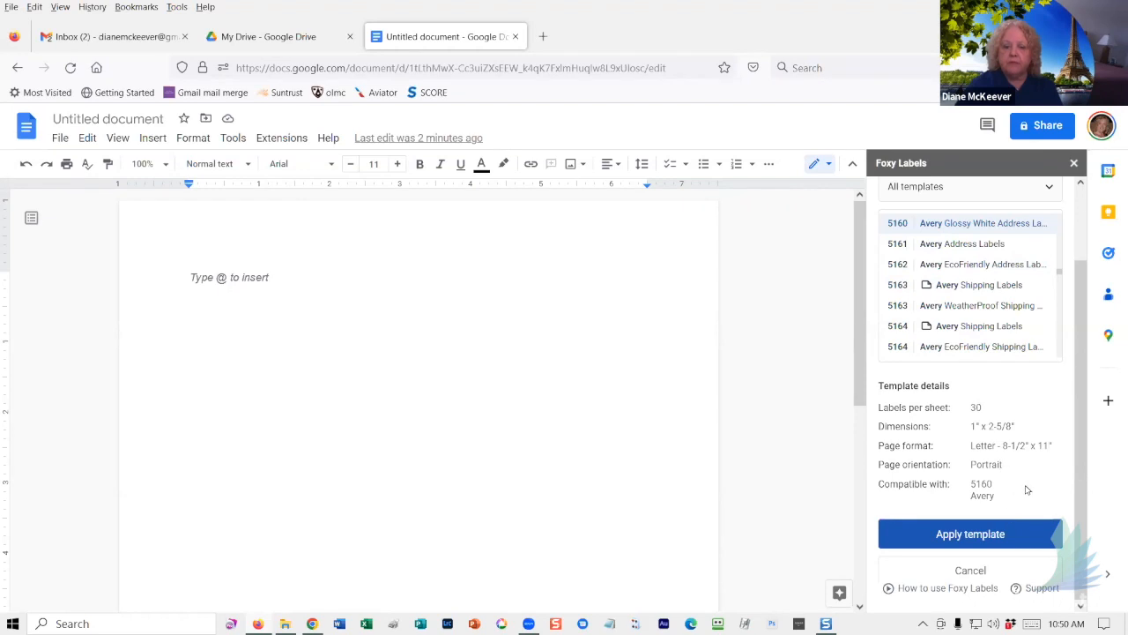
click(965, 533)
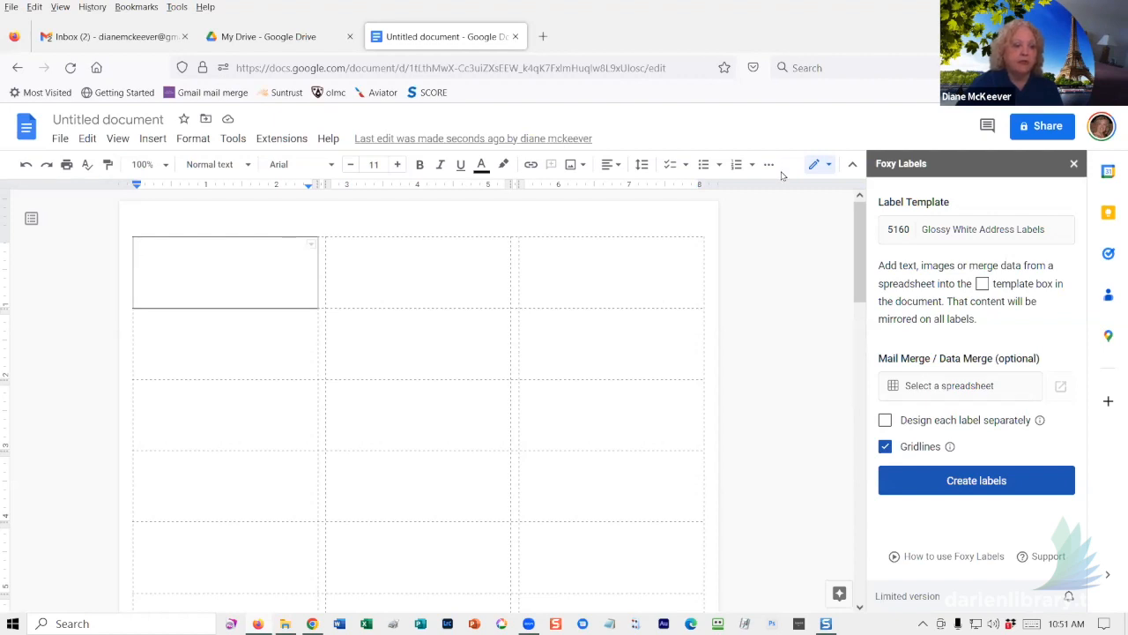
- Select the 'Names for class' spreadsheet as the Foxy Labels mail-merge source
click(400, 260)
click(249, 257)
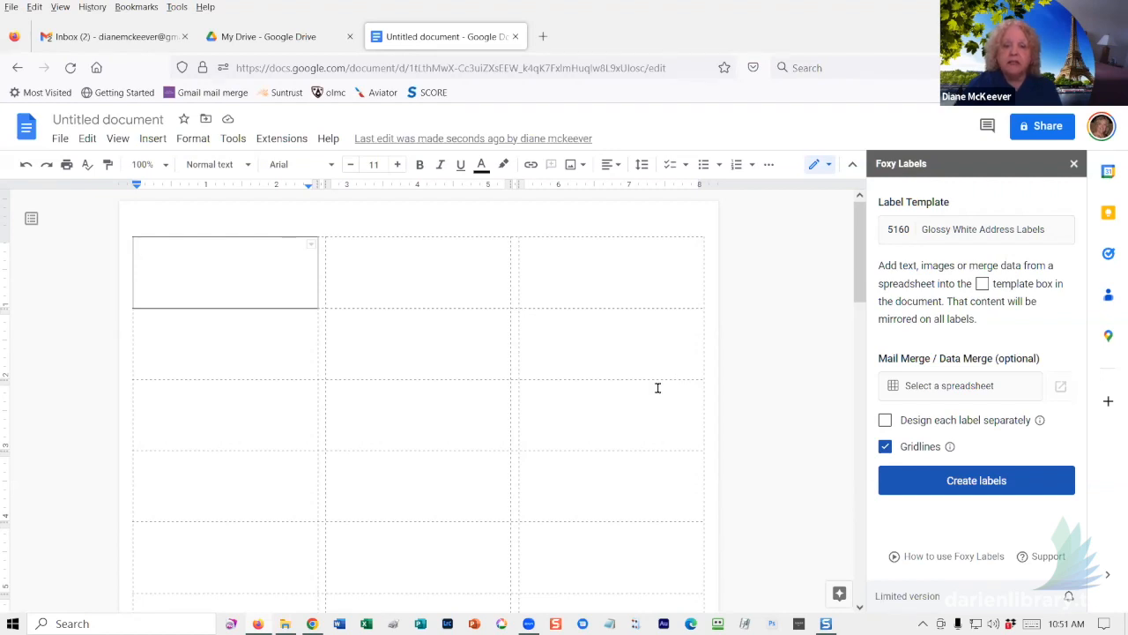
click(976, 387)
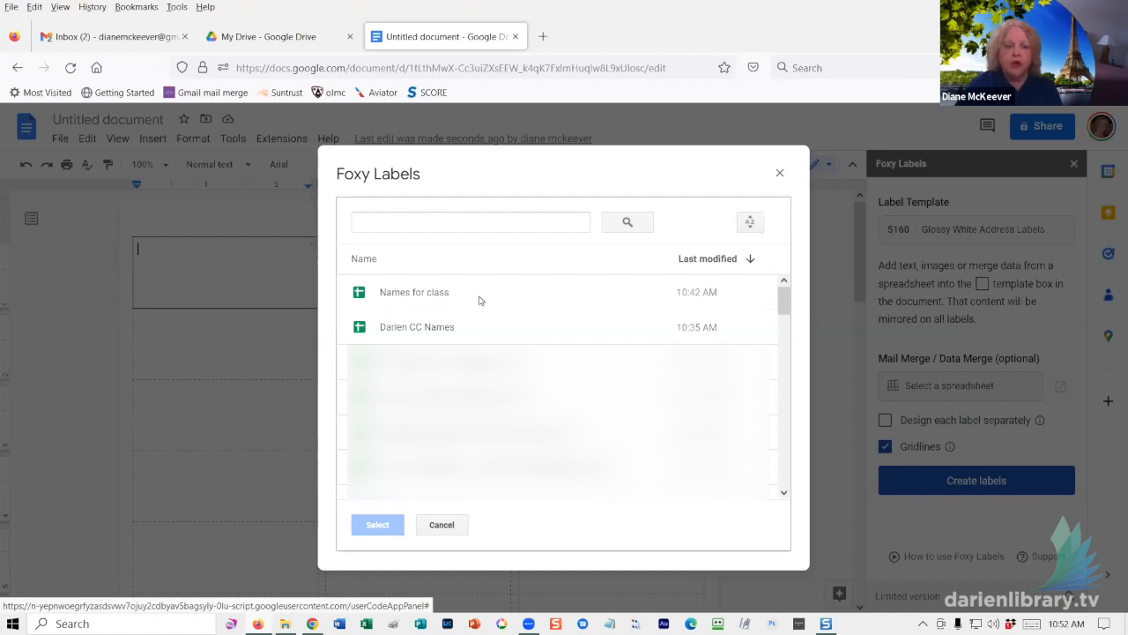
click(429, 297)
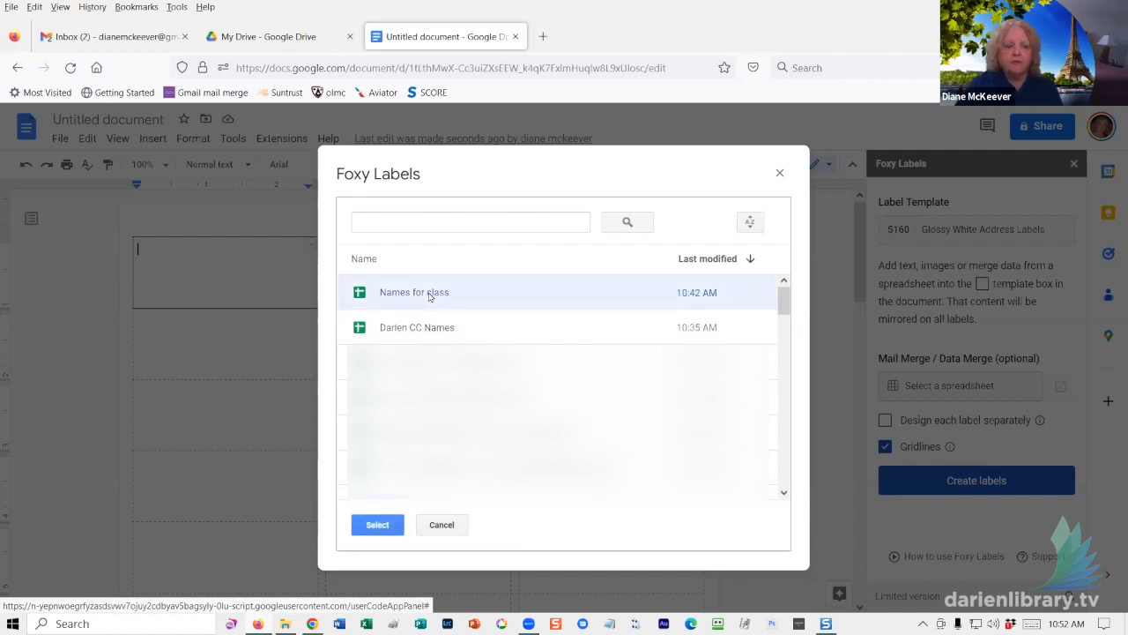
click(378, 526)
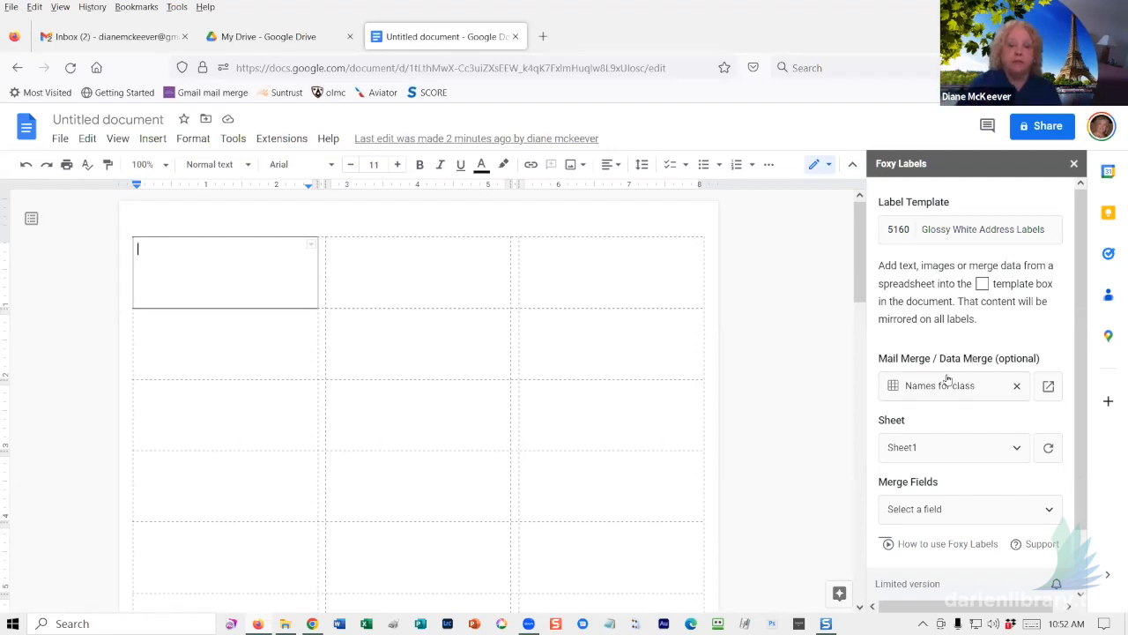
- Keep Sheet1 as the data sheet of the Names for class spreadsheet
click(973, 446)
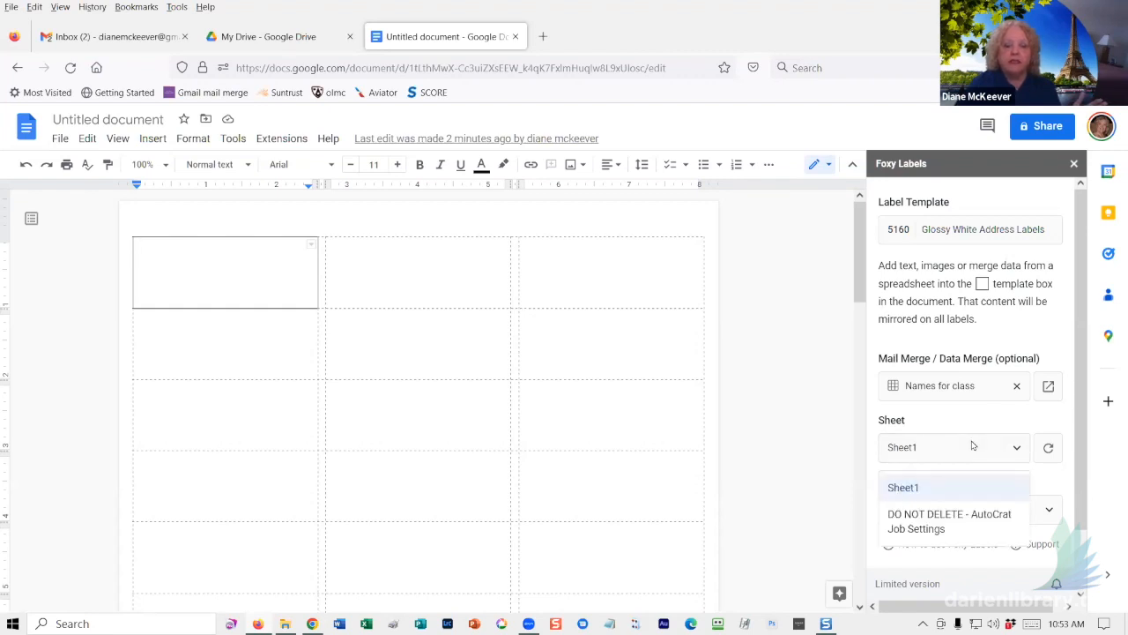
click(973, 446)
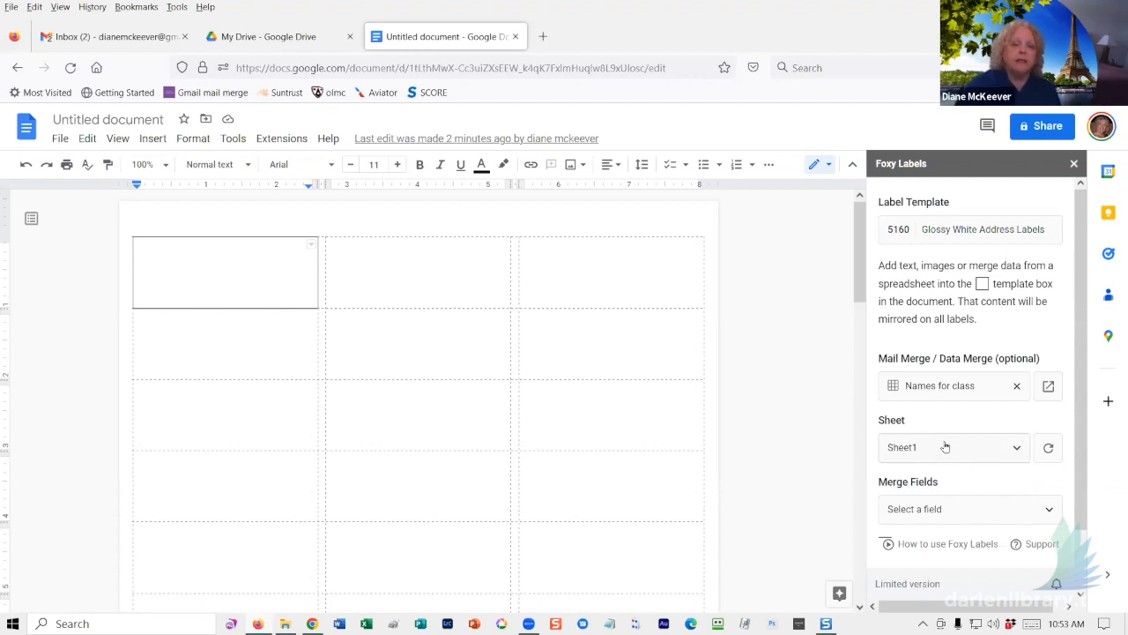
scroll(948, 445, down, 2)
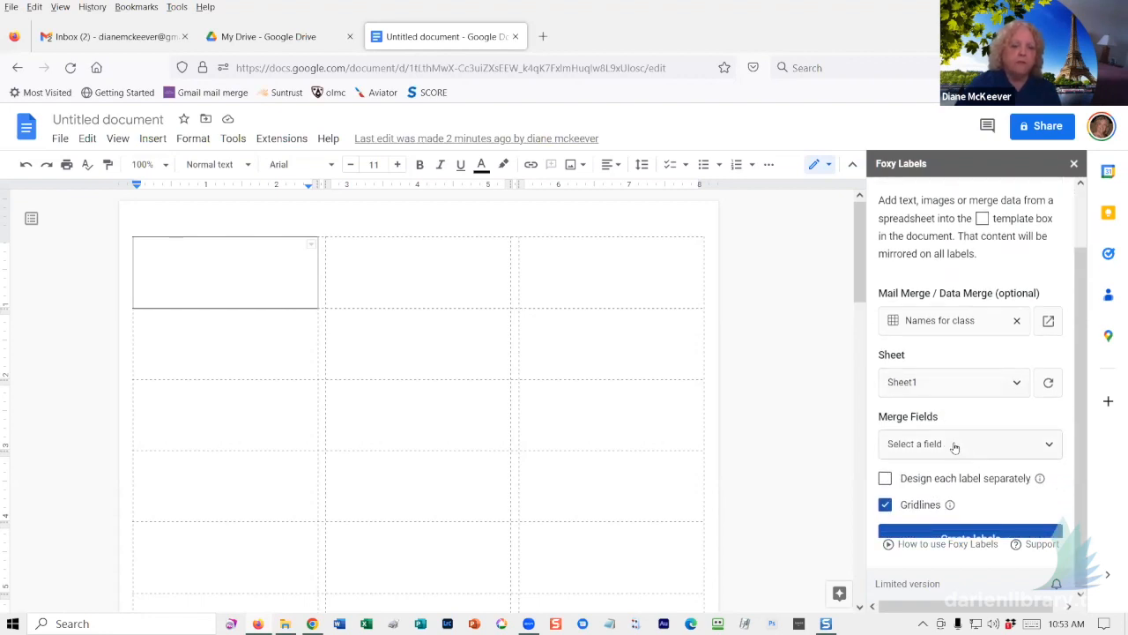
- Insert the First Names merge field into the first label
click(149, 251)
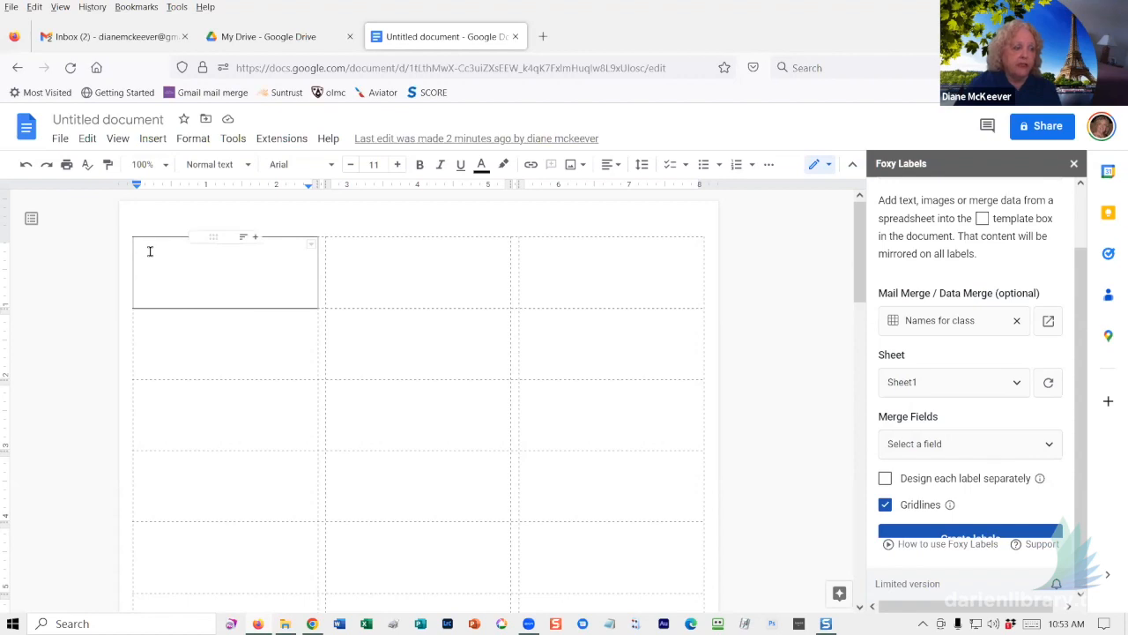
click(910, 445)
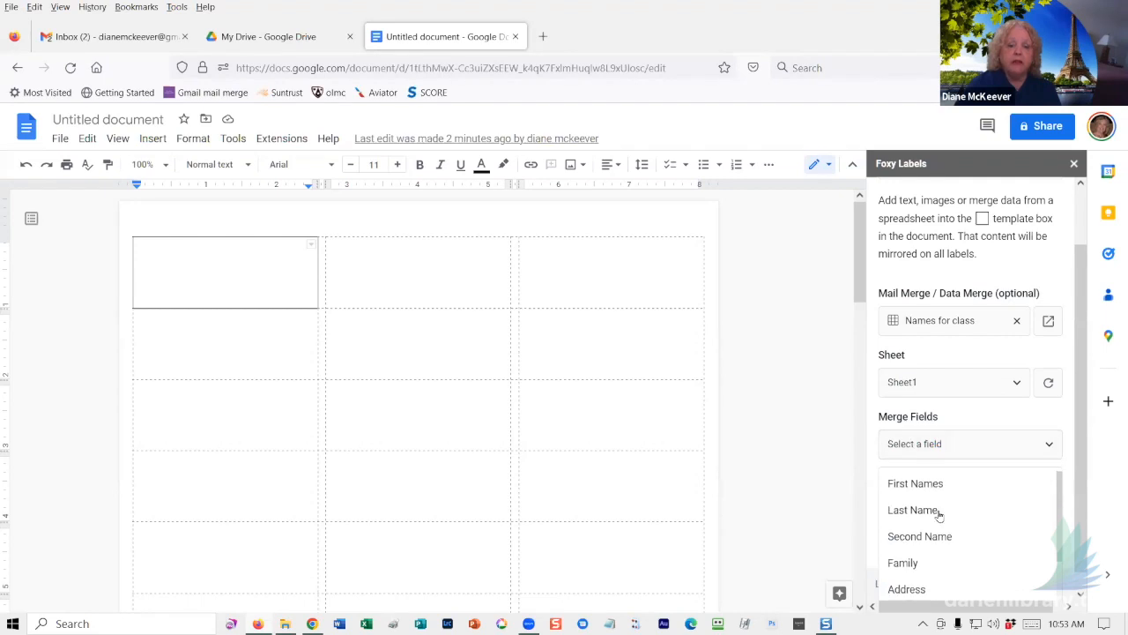
scroll(940, 516, down, 1)
scroll(942, 519, down, 2)
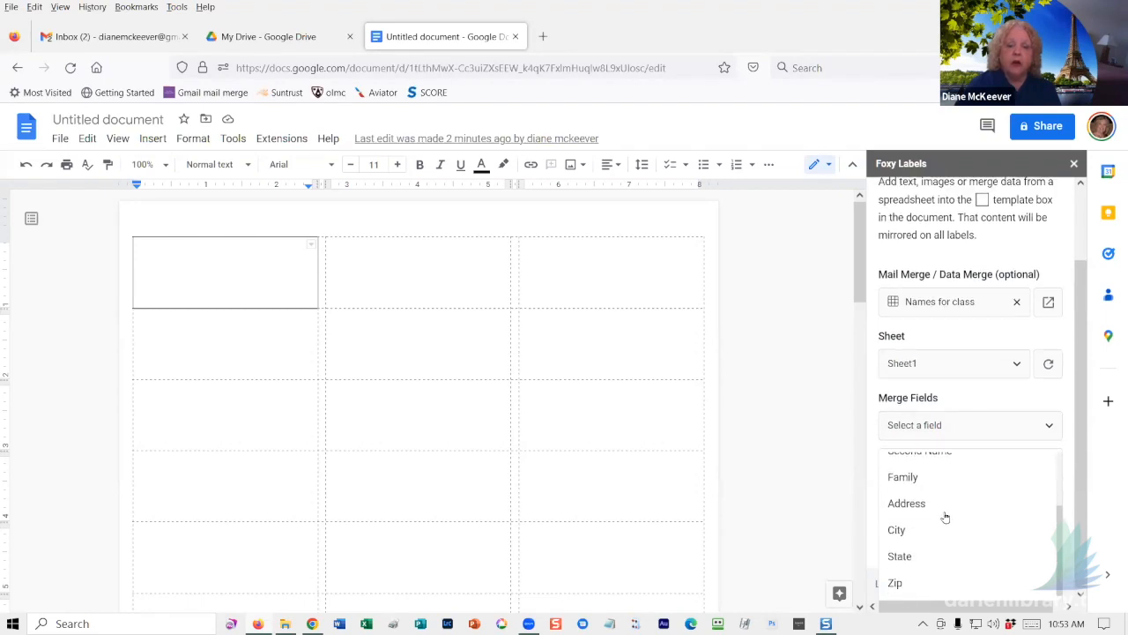
scroll(944, 517, up, 3)
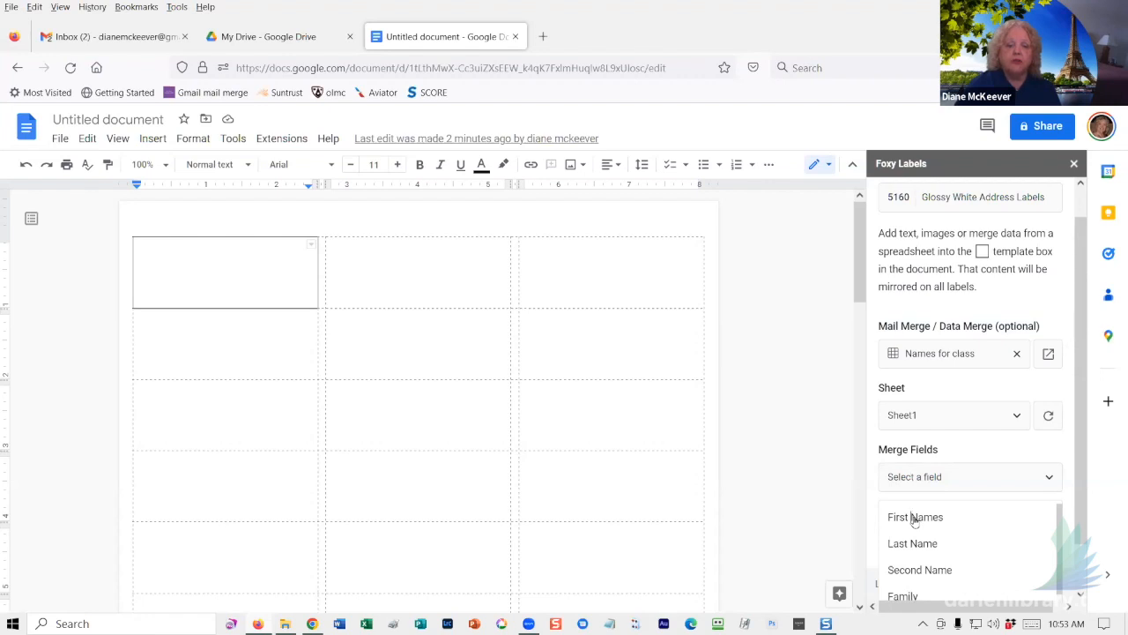
click(914, 518)
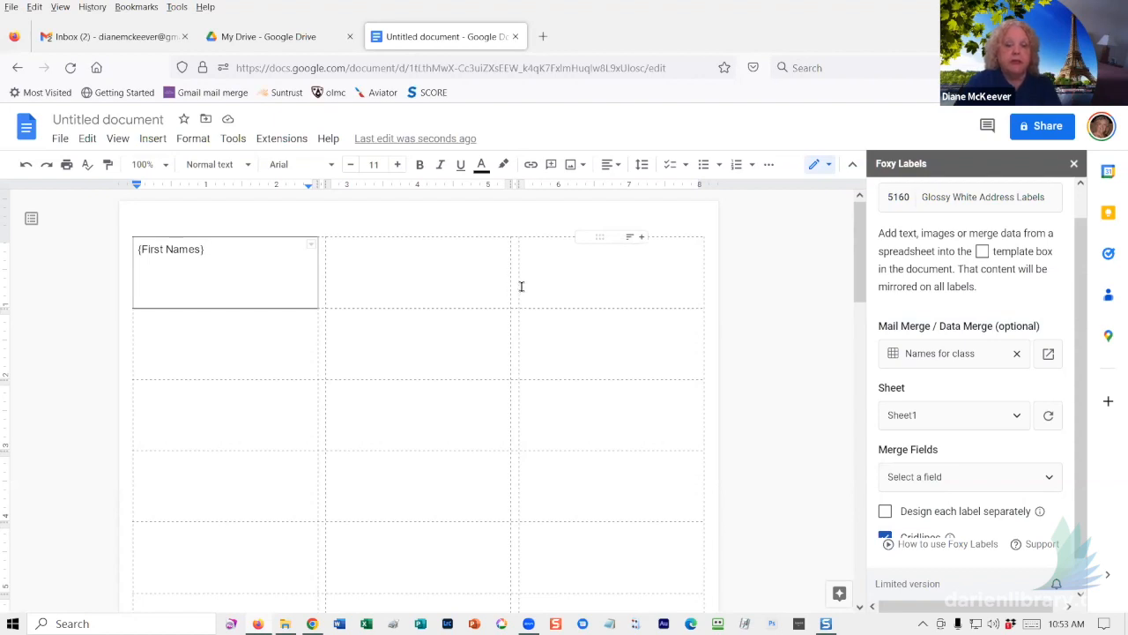
- Add the Last Name, Second Name and Family merge fields after First Names
click(913, 481)
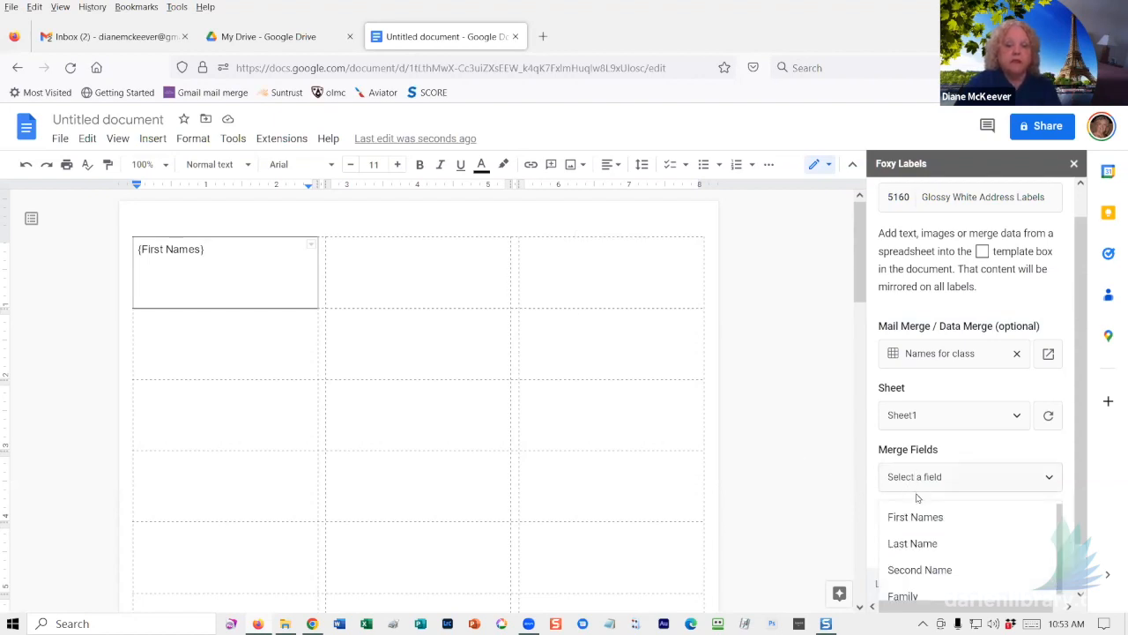
click(900, 544)
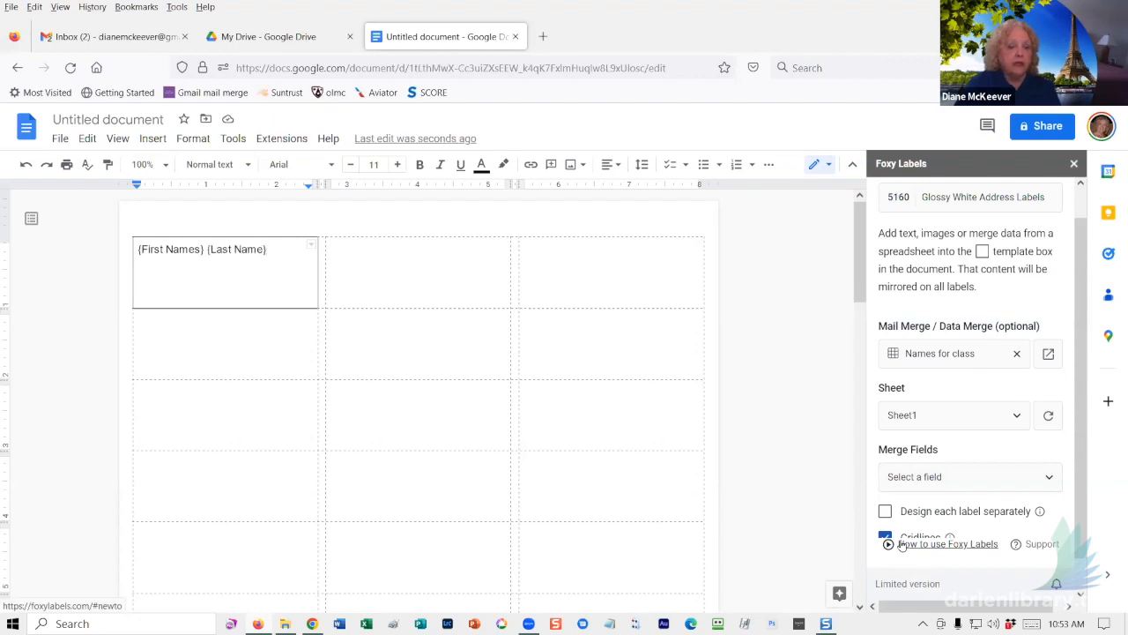
click(959, 480)
click(938, 570)
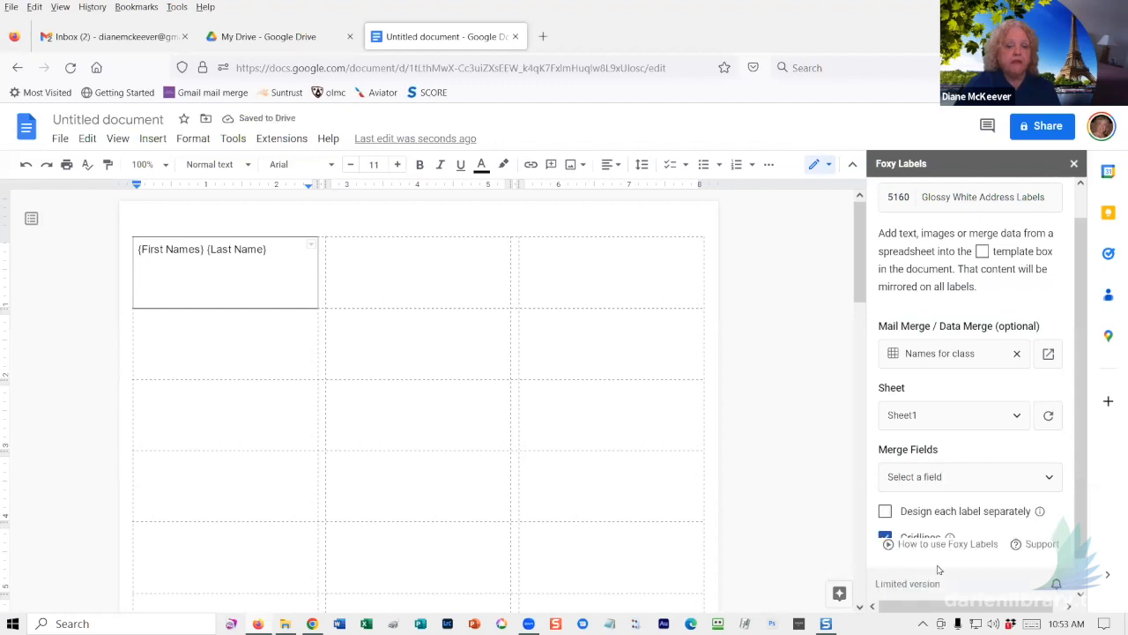
click(955, 477)
scroll(956, 483, down, 1)
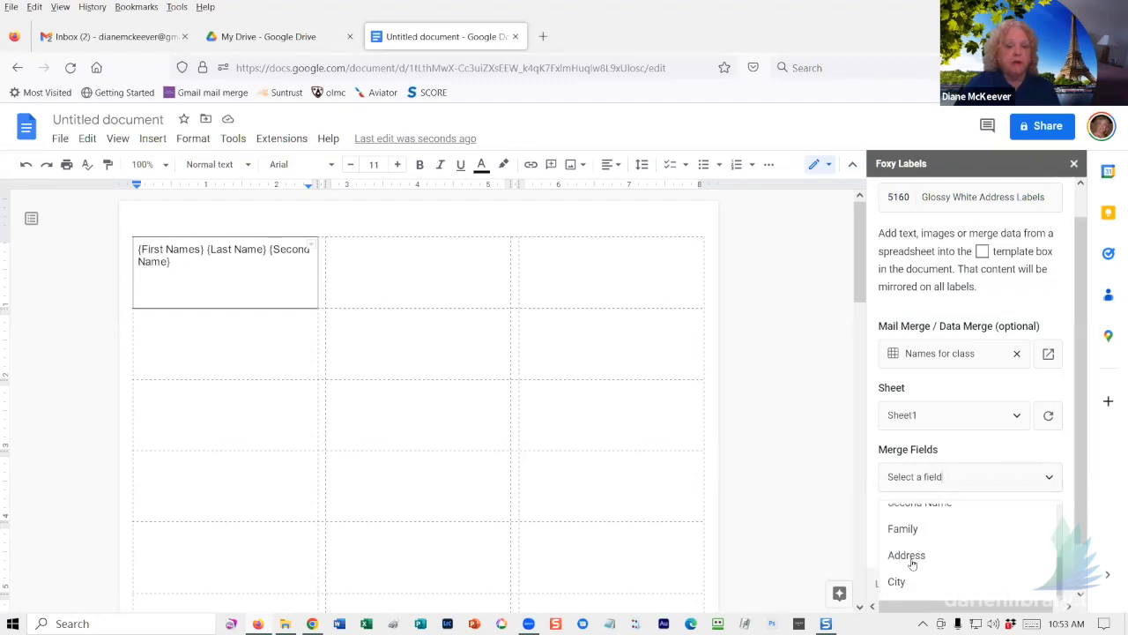
click(915, 528)
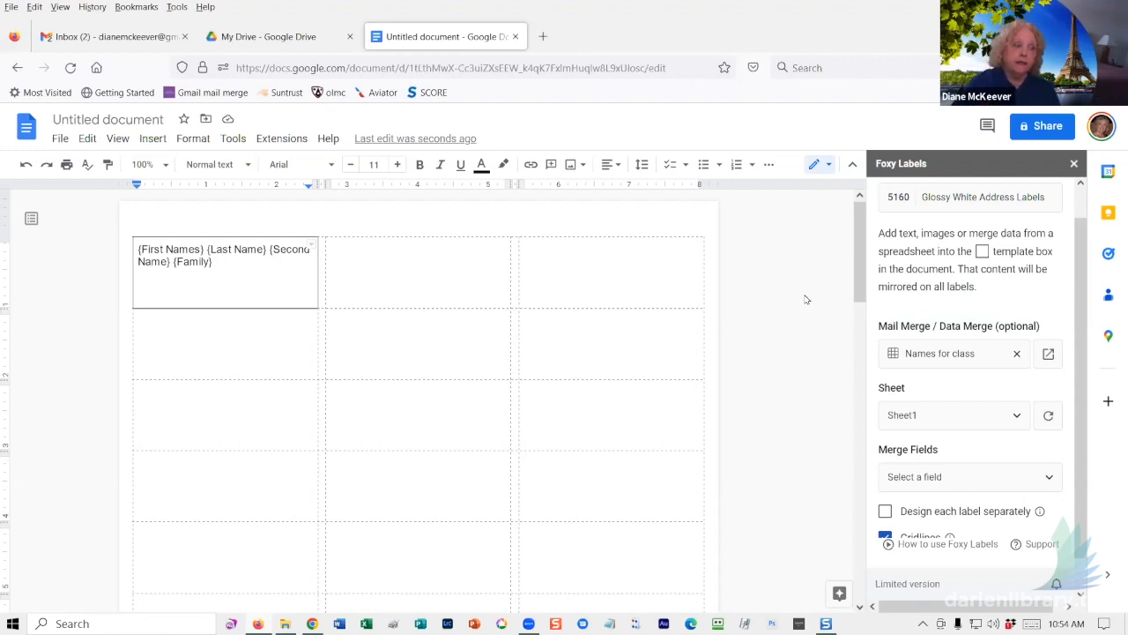
- On a new line, add the Address merge field
key(Return)
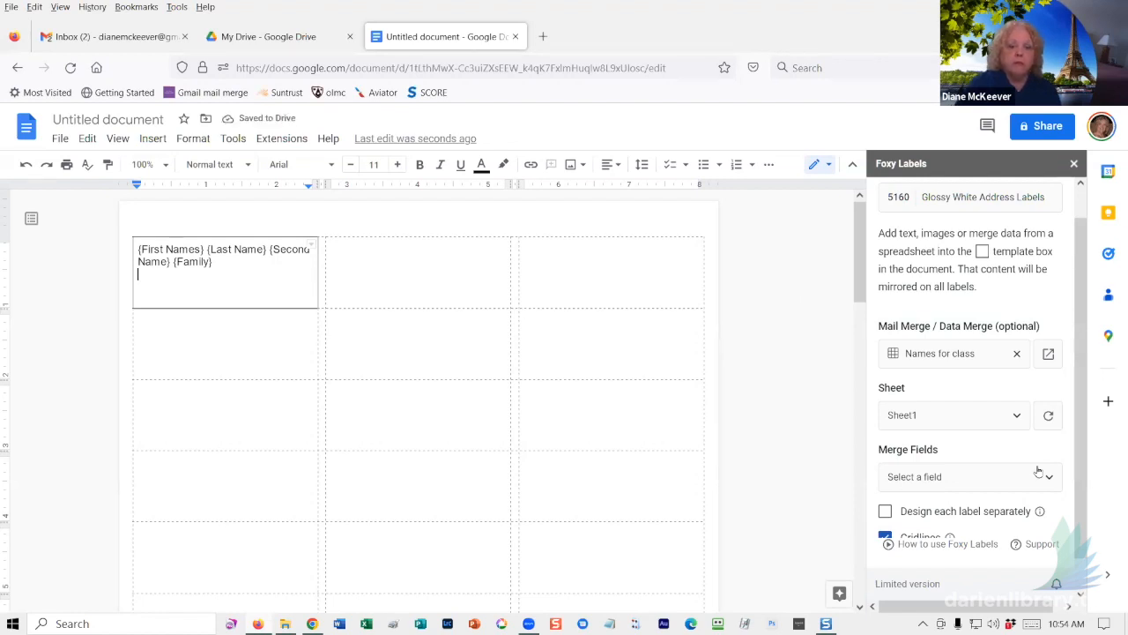
click(987, 482)
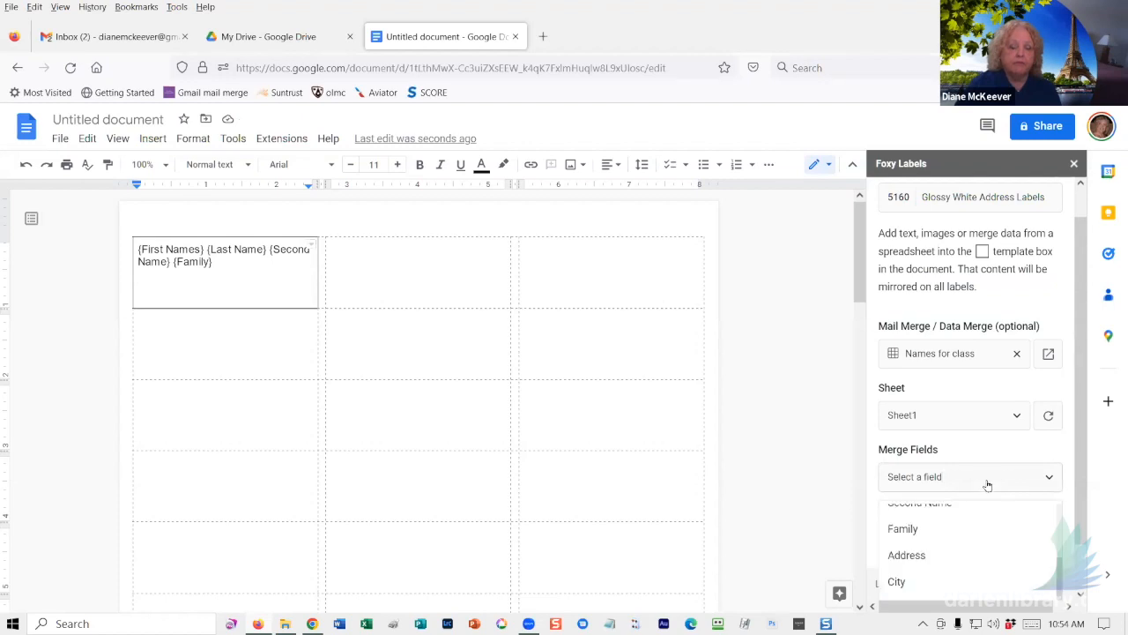
click(924, 557)
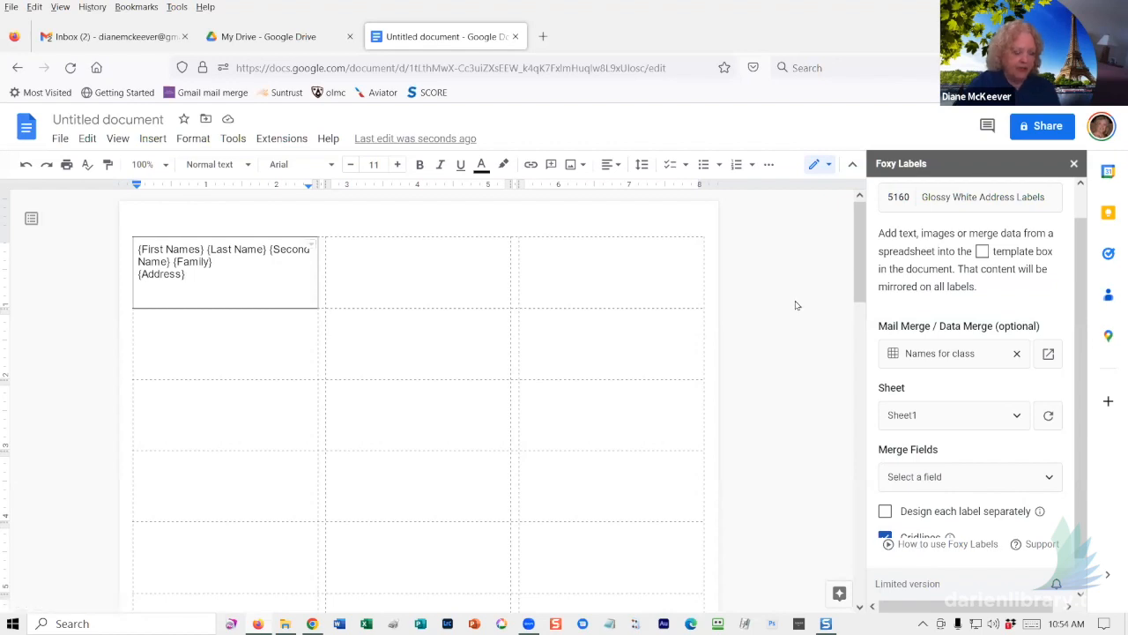
- On a third line, add City, a comma, then the State and Zip fields
key(Return)
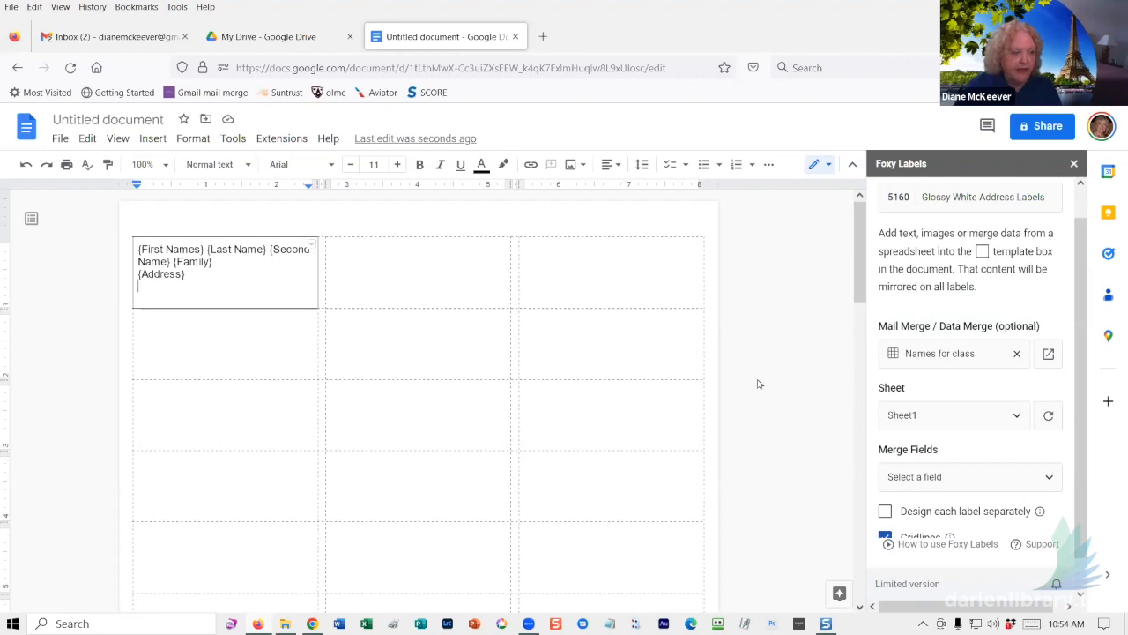
scroll(978, 489, down, 1)
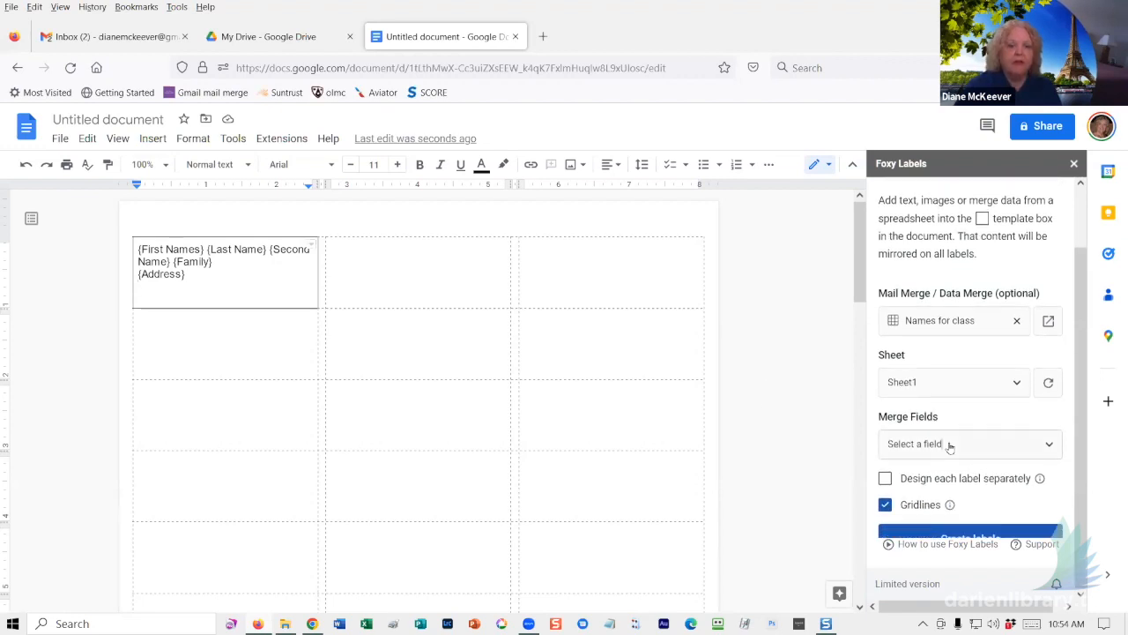
click(947, 446)
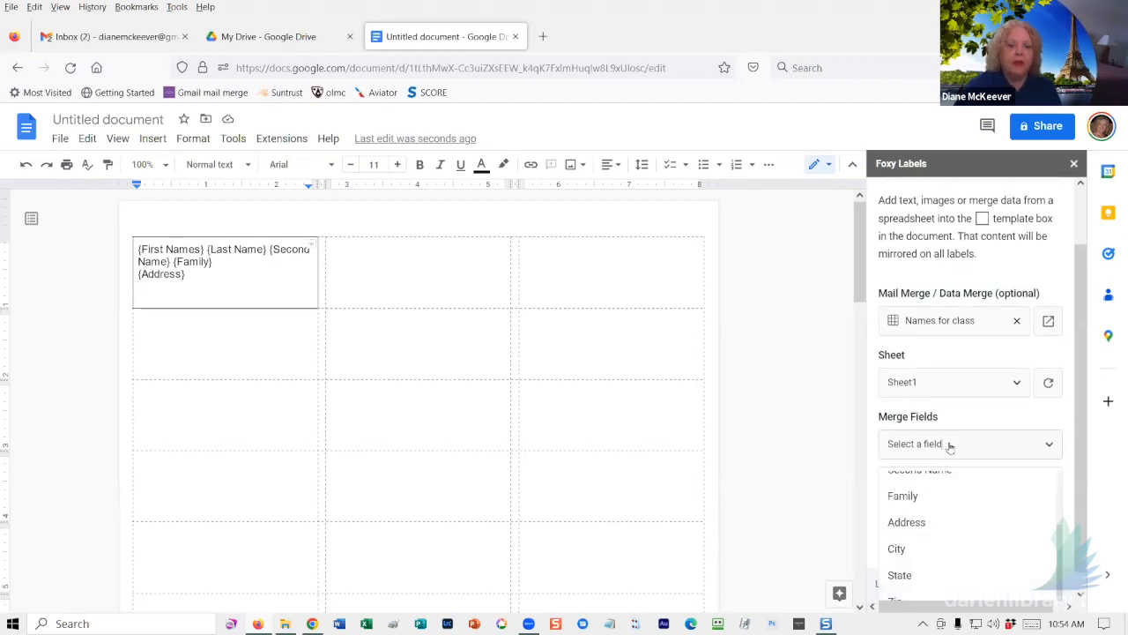
click(893, 550)
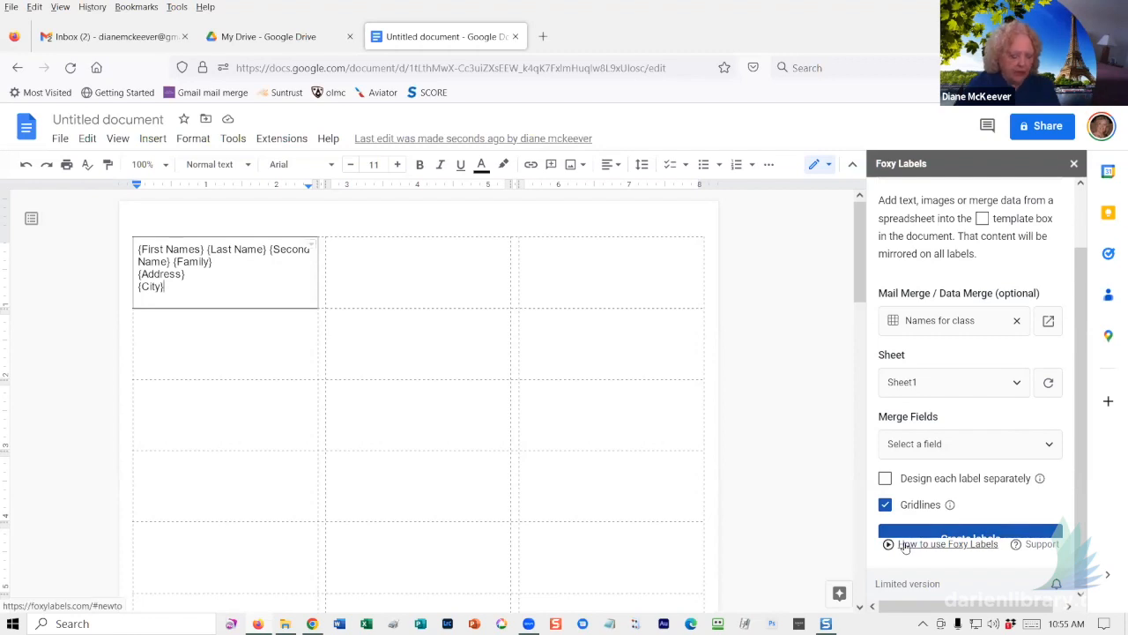
text(,)
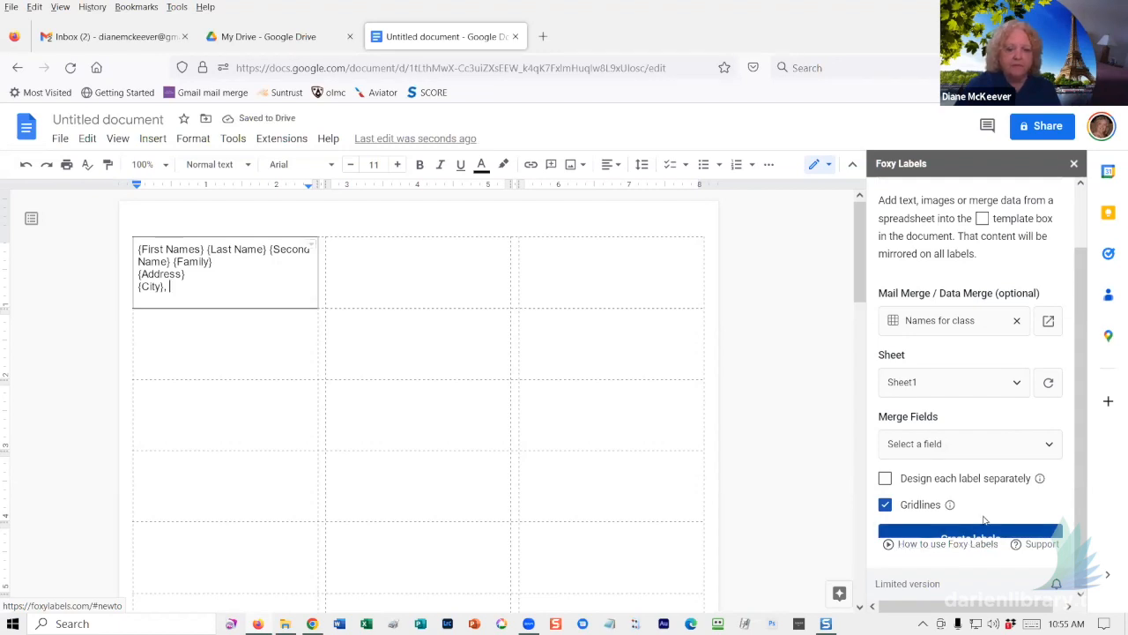
click(964, 445)
click(898, 576)
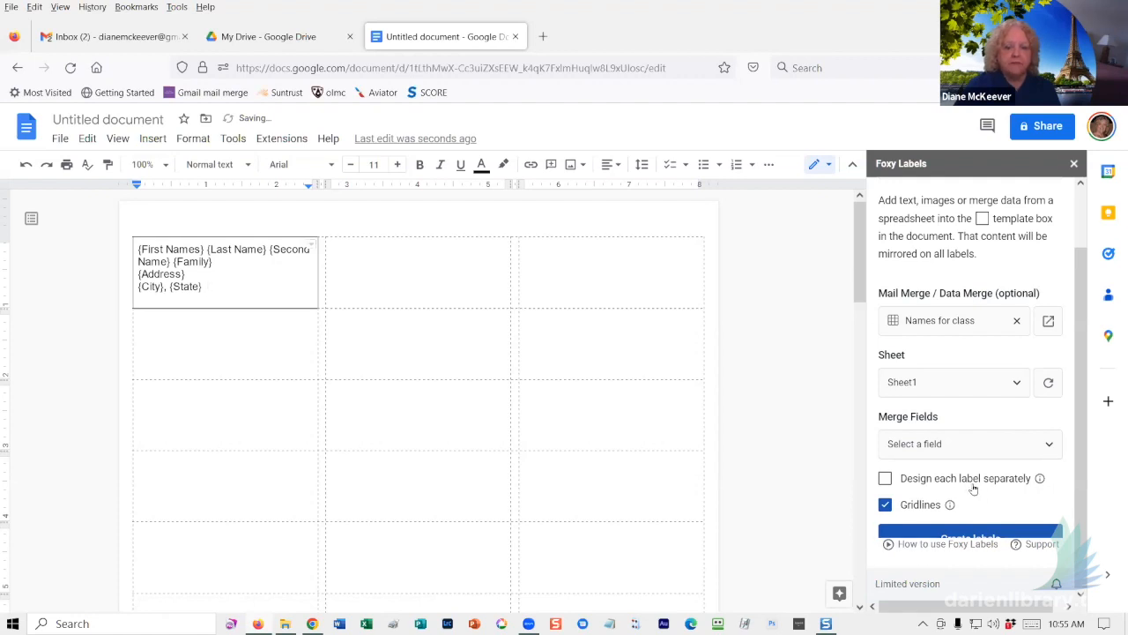
click(966, 449)
scroll(925, 564, down, 1)
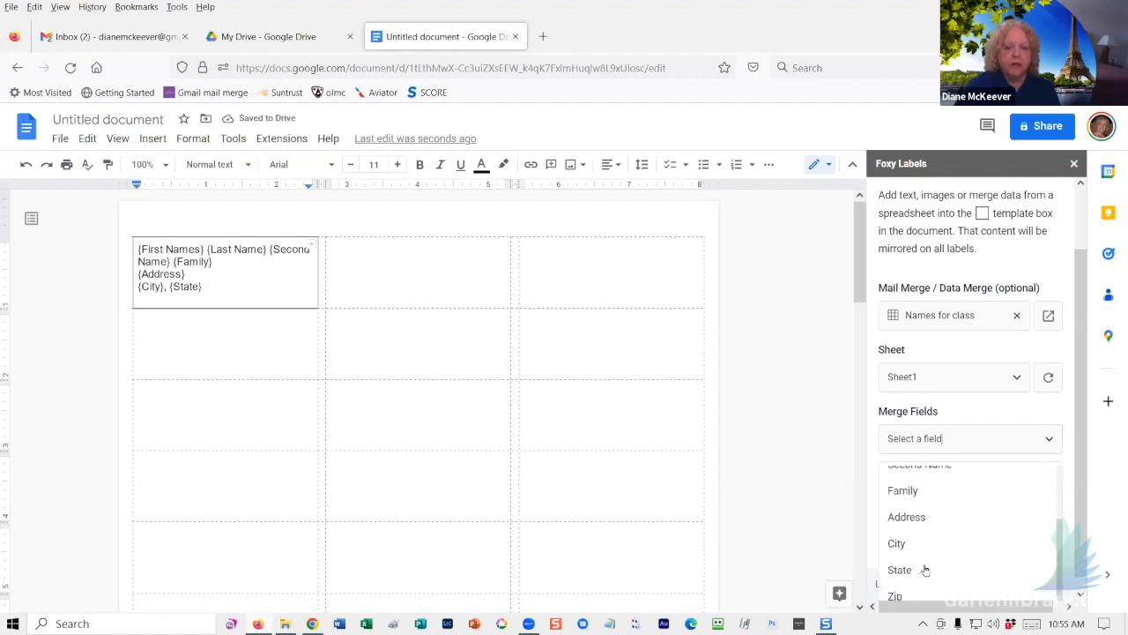
click(890, 582)
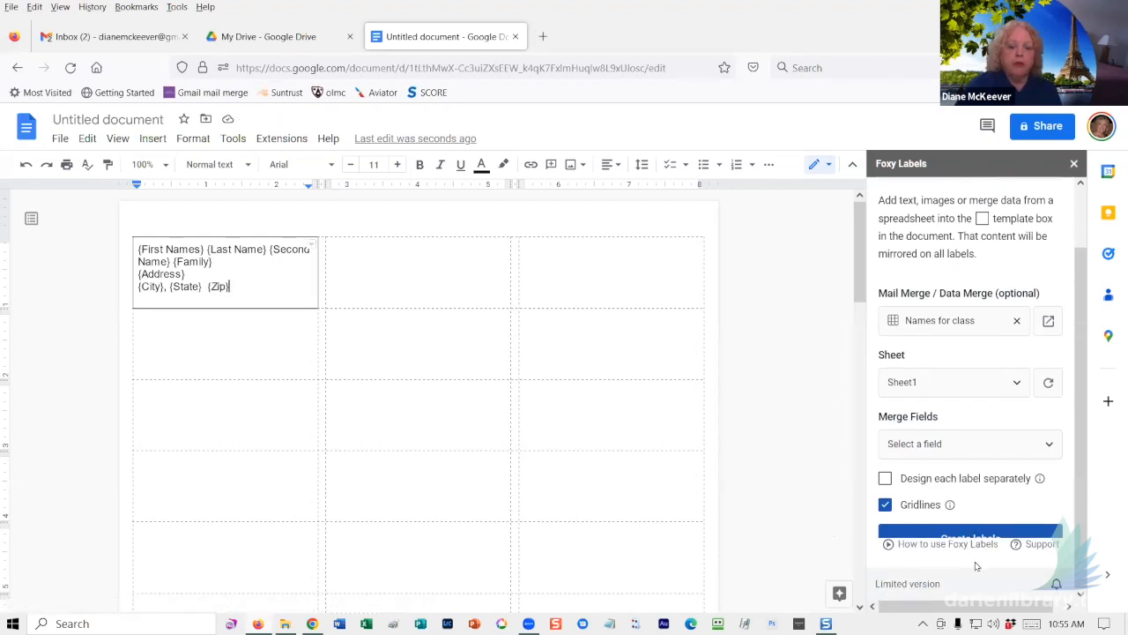
scroll(1035, 464, up, 1)
scroll(1036, 464, down, 1)
scroll(1033, 488, up, 1)
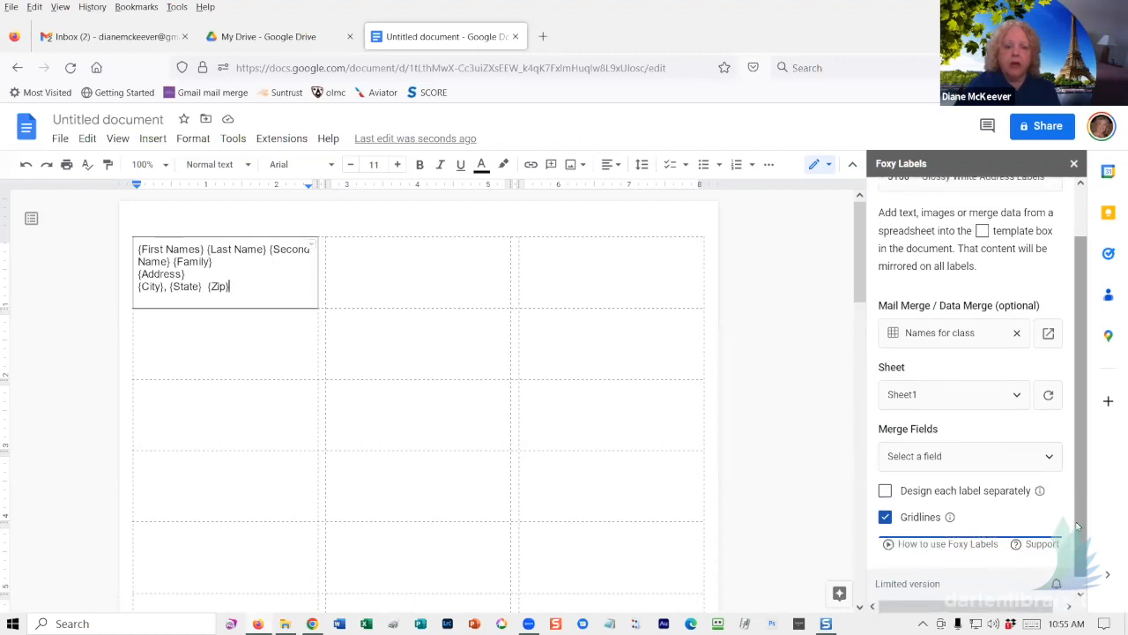
- Run Create labels in the Foxy Labels sidebar to produce the merged label document
drag(1076, 526, 1080, 544)
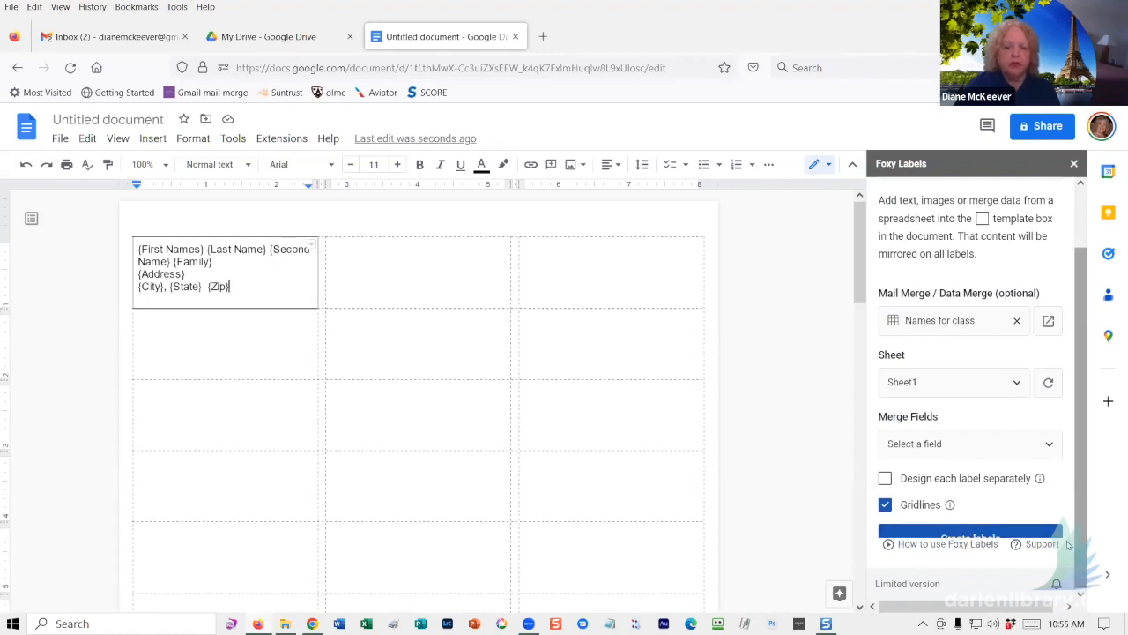
click(959, 534)
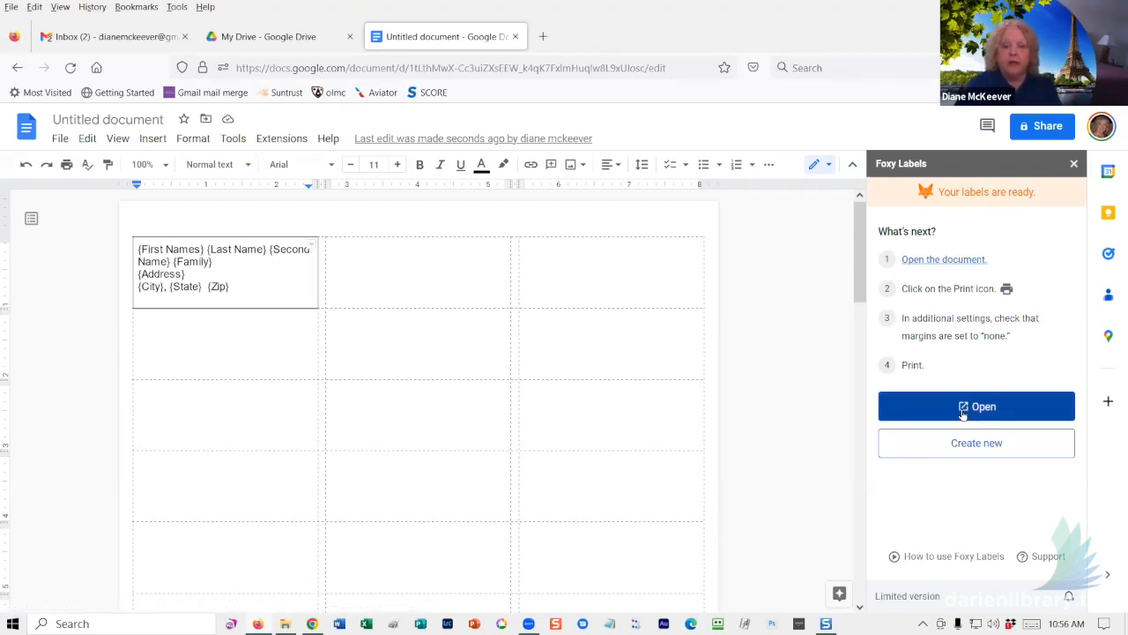
- Open the generated labels document from the sidebar link and title it '2022 Christmas Labels'
click(946, 264)
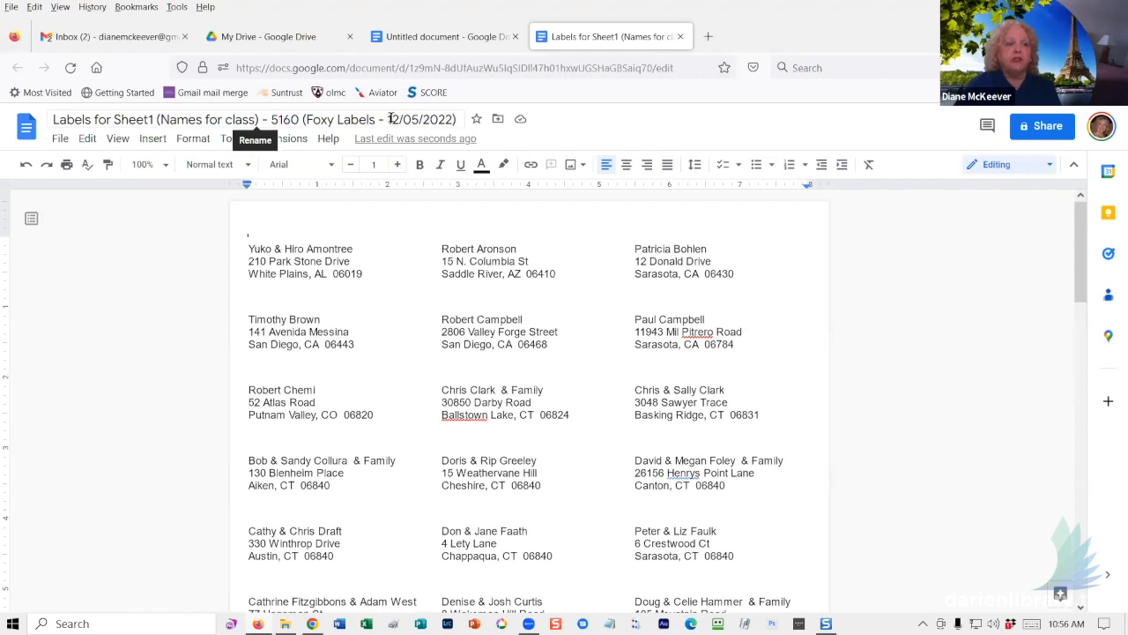
click(454, 119)
drag(455, 118, 39, 118)
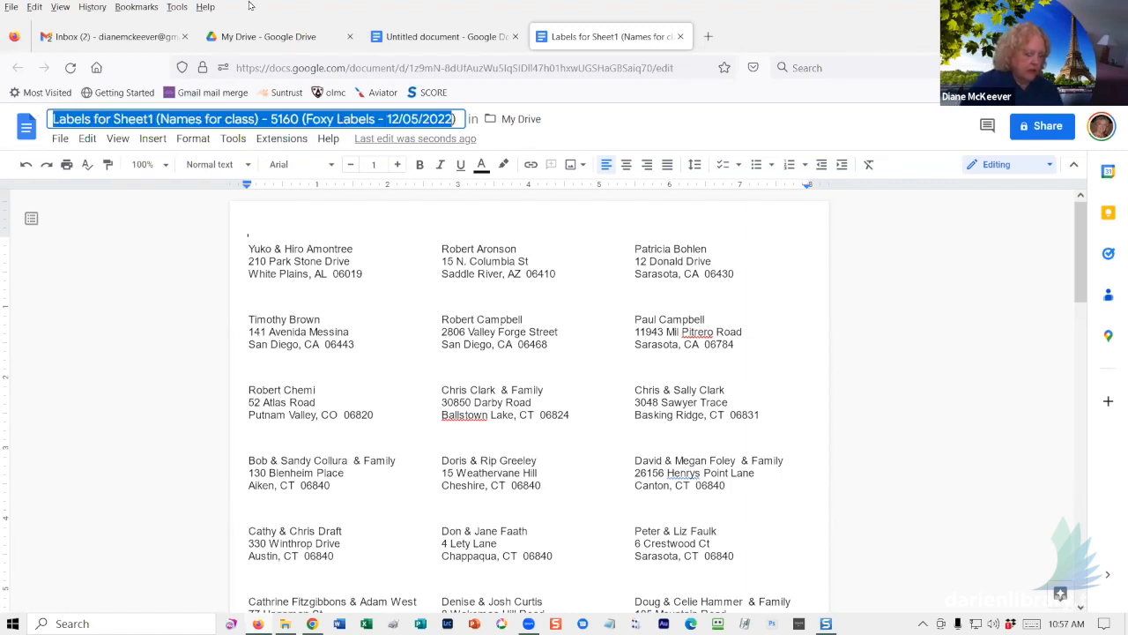
text(2022 ))
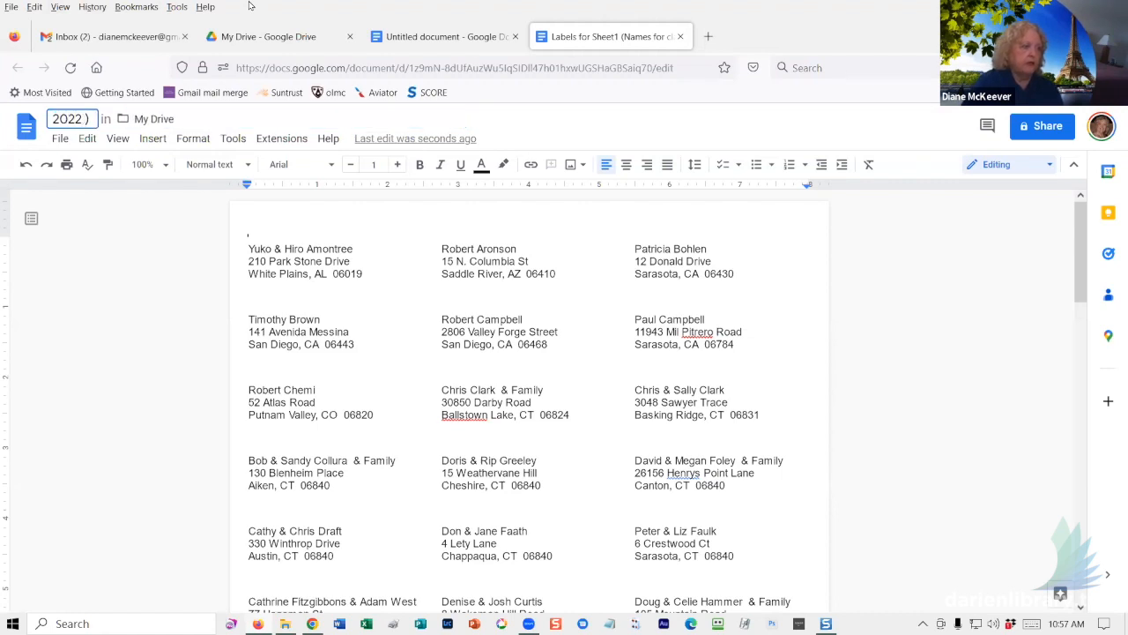
text(Christmas L)
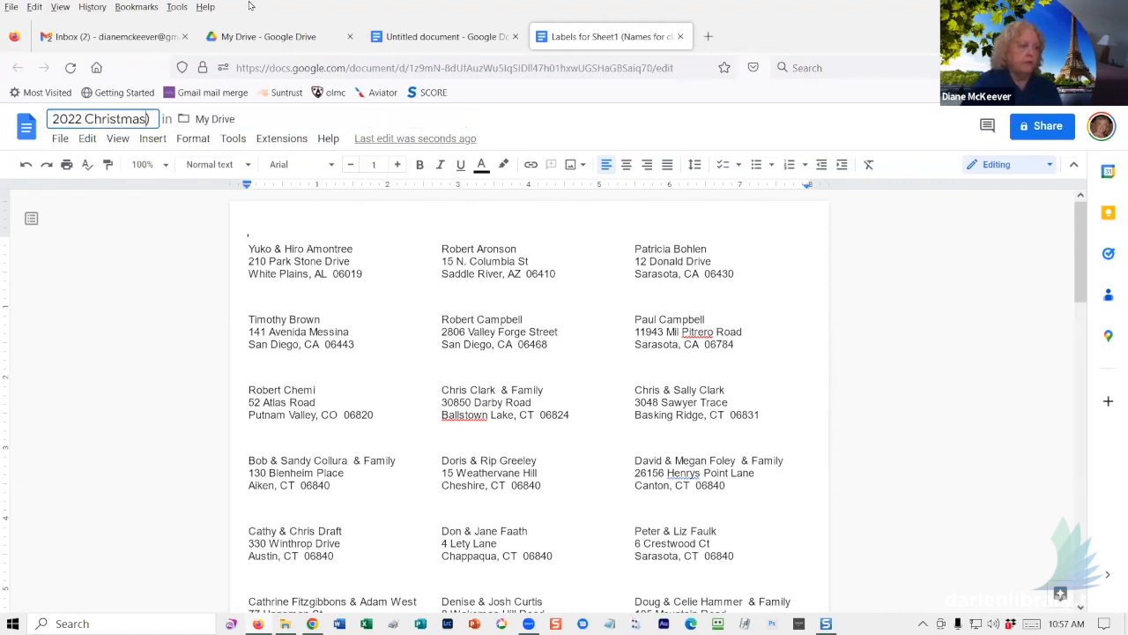
text(abels)
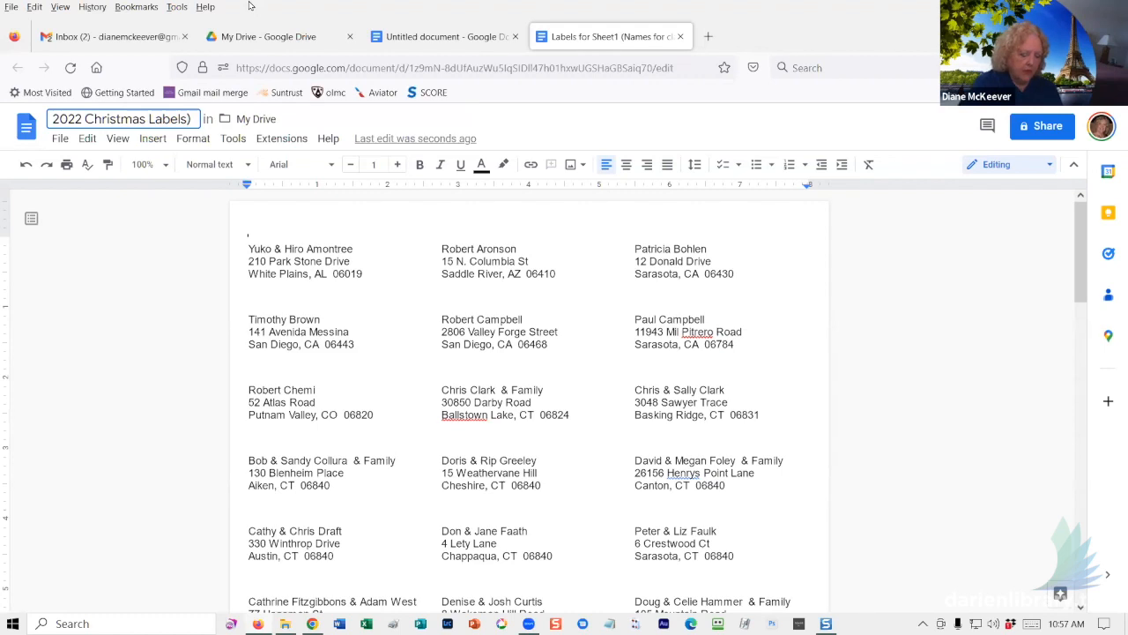
key(BackSpace)
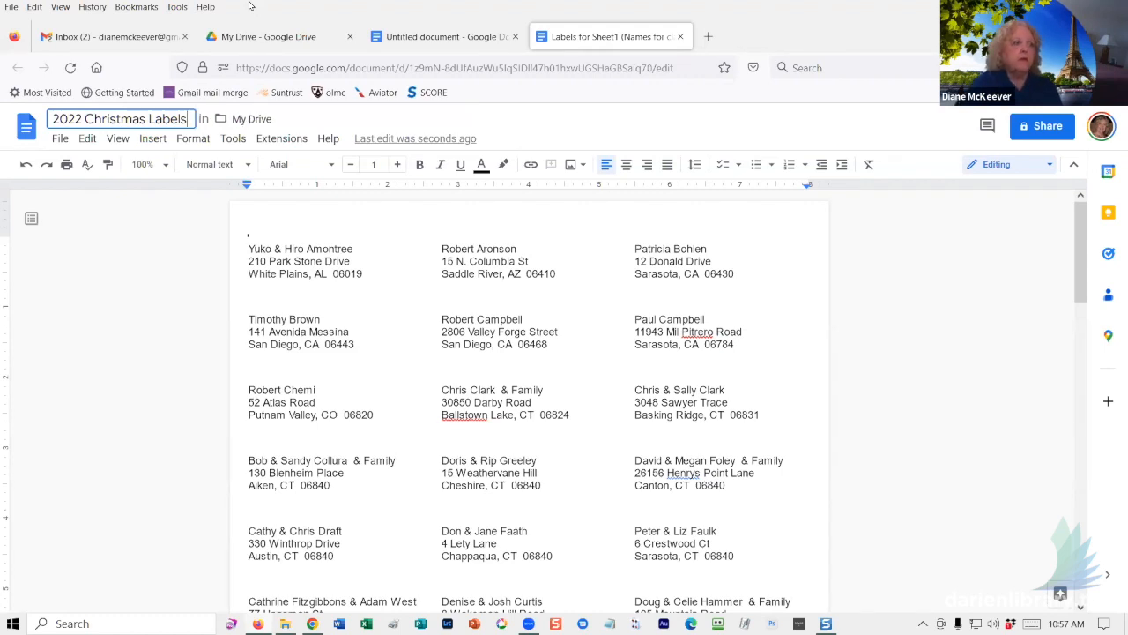
key(Return)
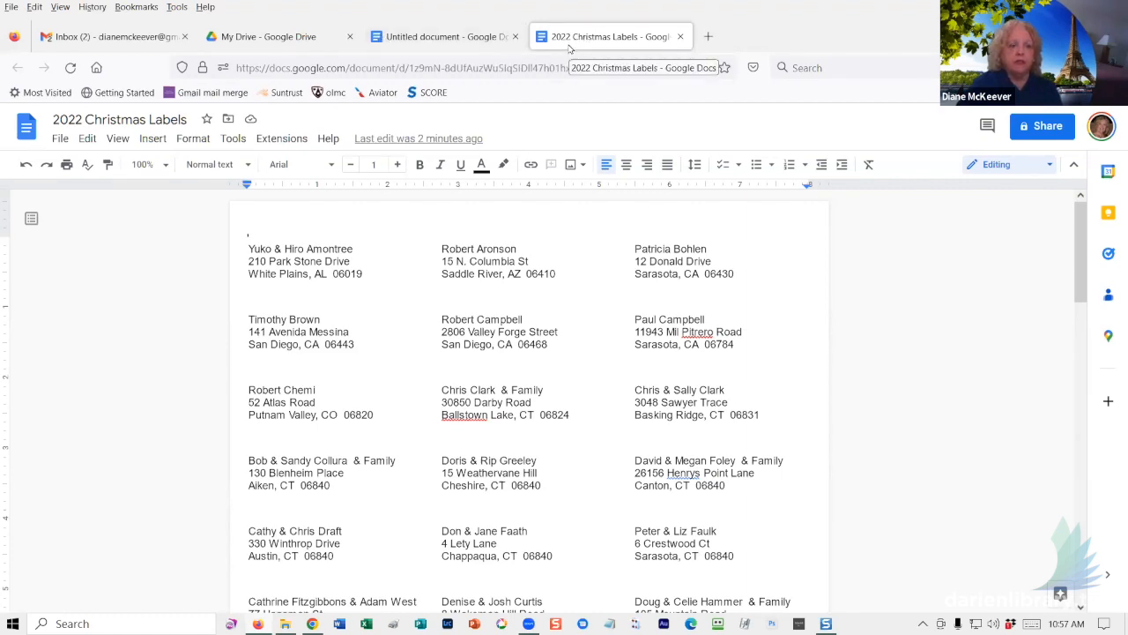
- Switch back to the template document, retitle it 'CC Label Template', and close the Foxy Labels sidebar
click(431, 38)
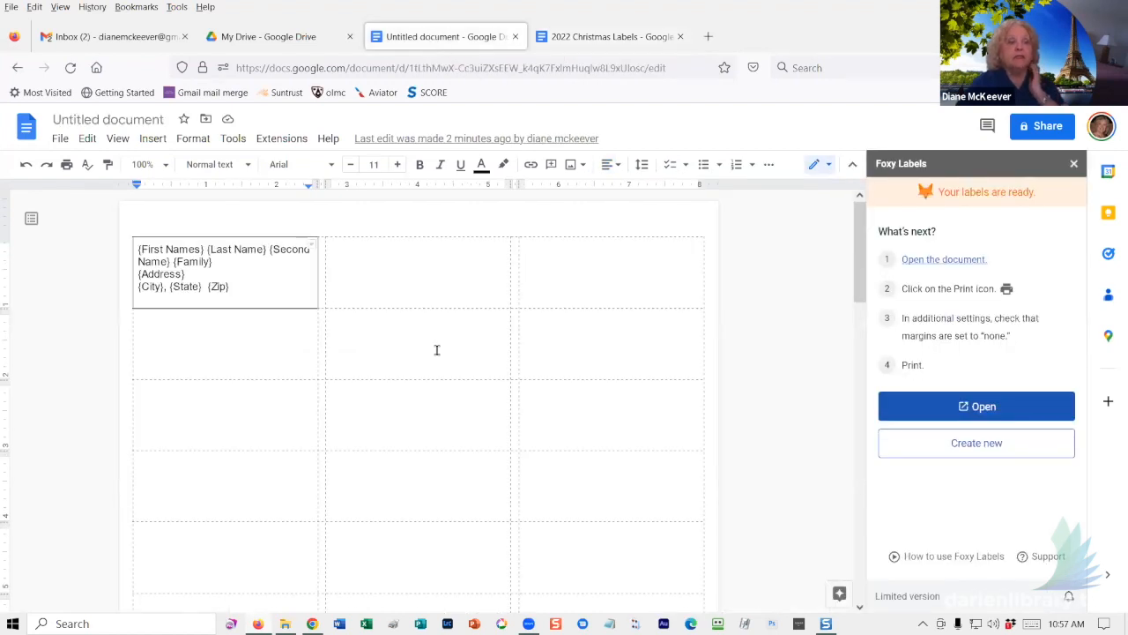
click(140, 112)
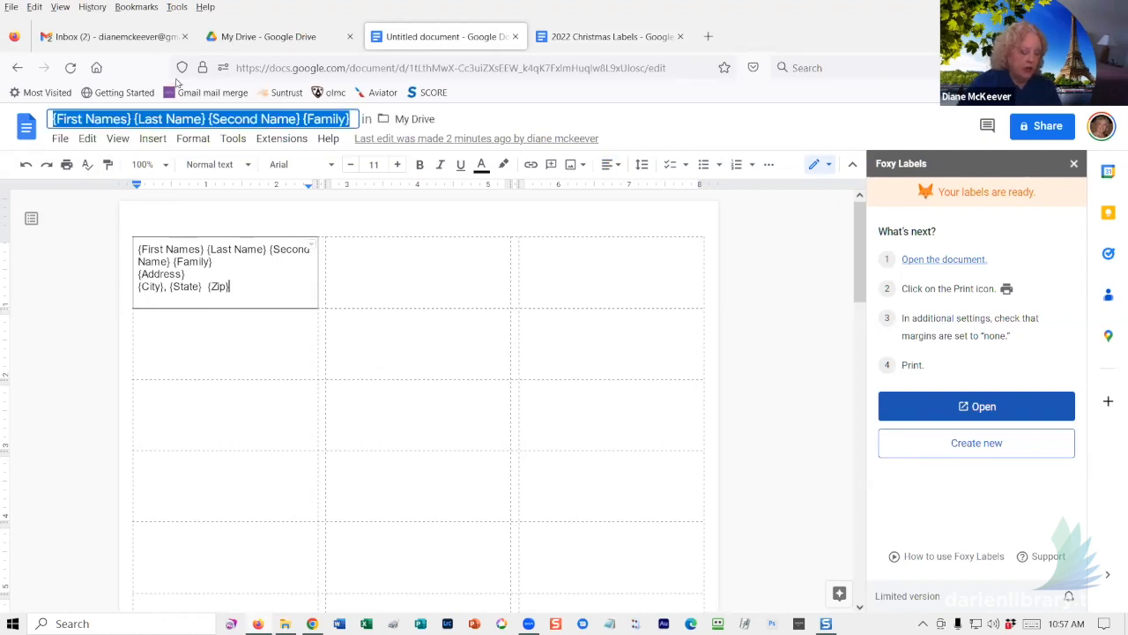
text(Chris)
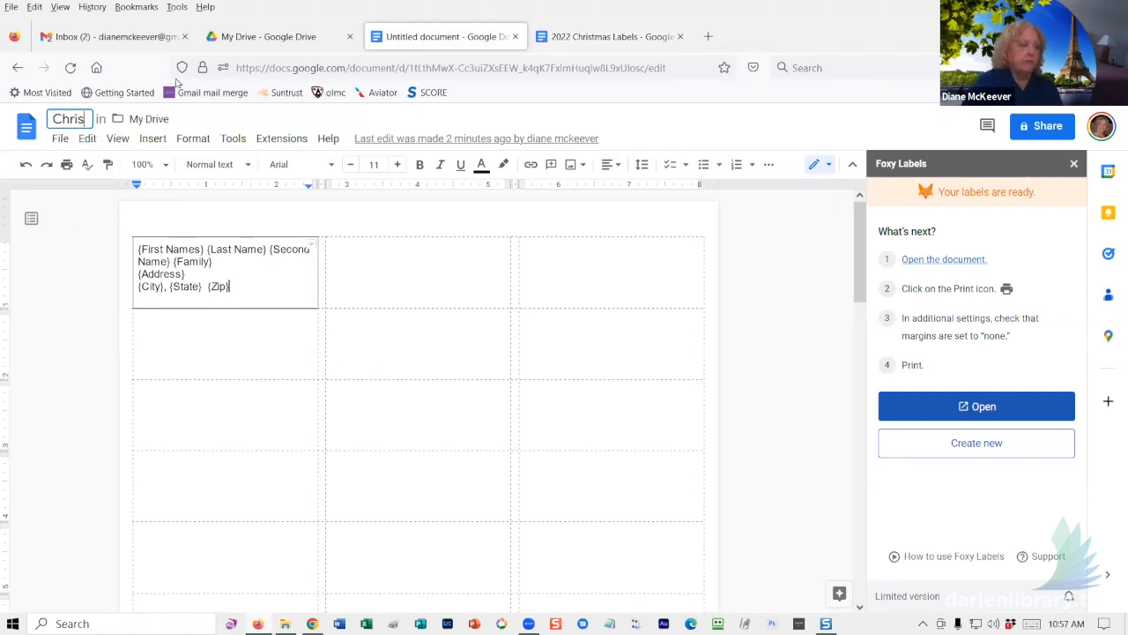
text(tmas C)
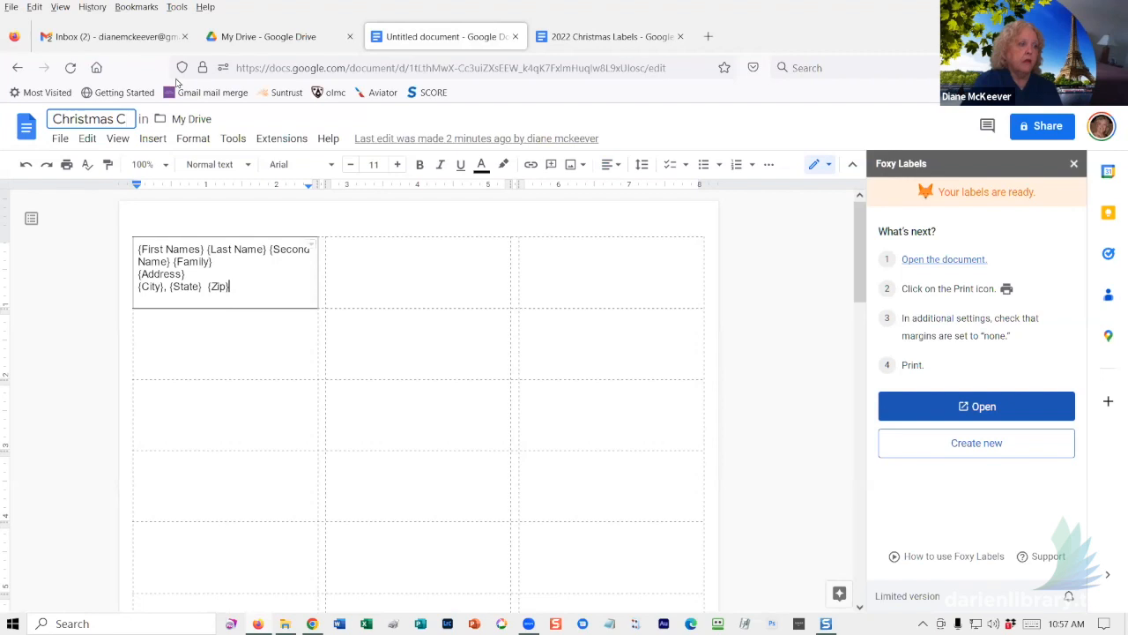
key(BackSpace)
key(BackSpace)
key(BackSpace)
key(BackSpace)
key(BackSpace)
key(BackSpace)
key(BackSpace)
key(BackSpace)
key(BackSpace)
key(BackSpace)
key(BackSpace)
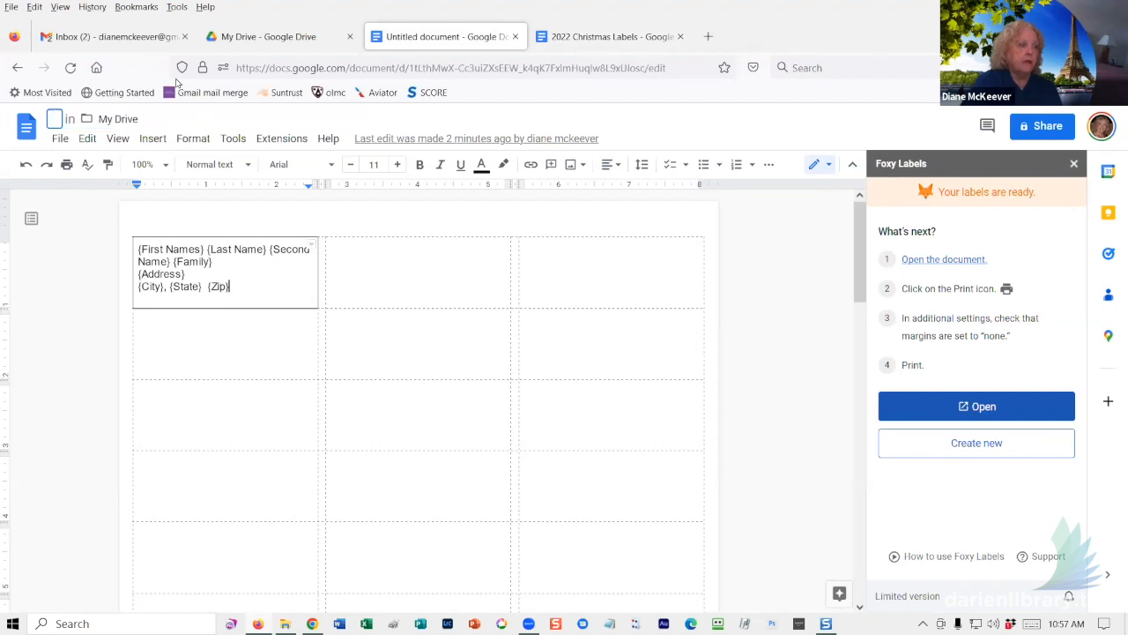
text(CC)
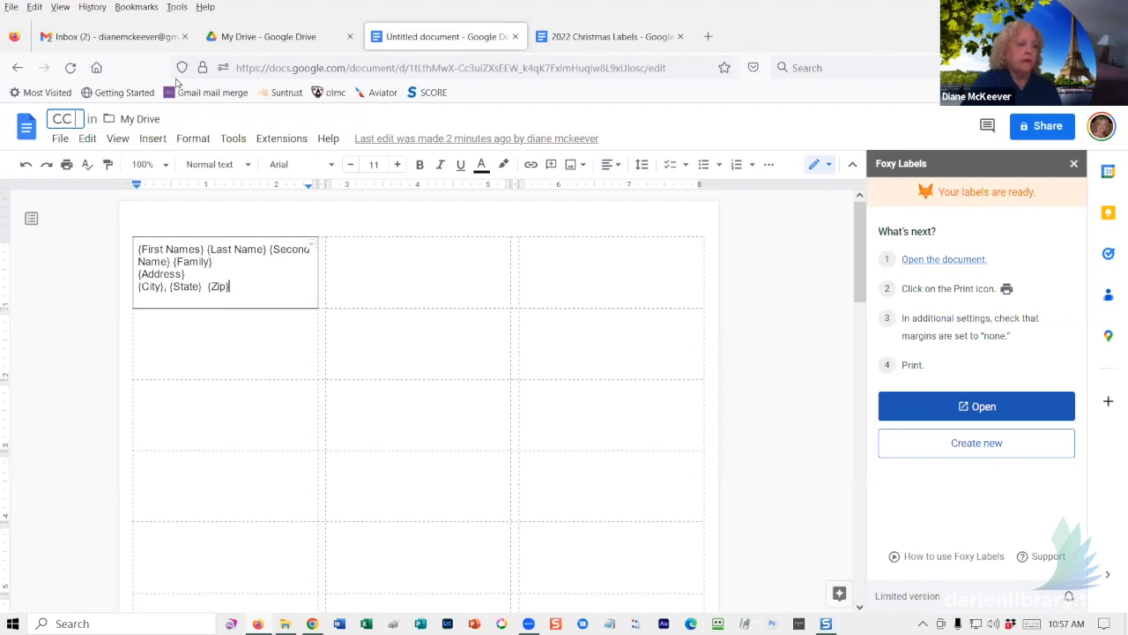
text( Labe)
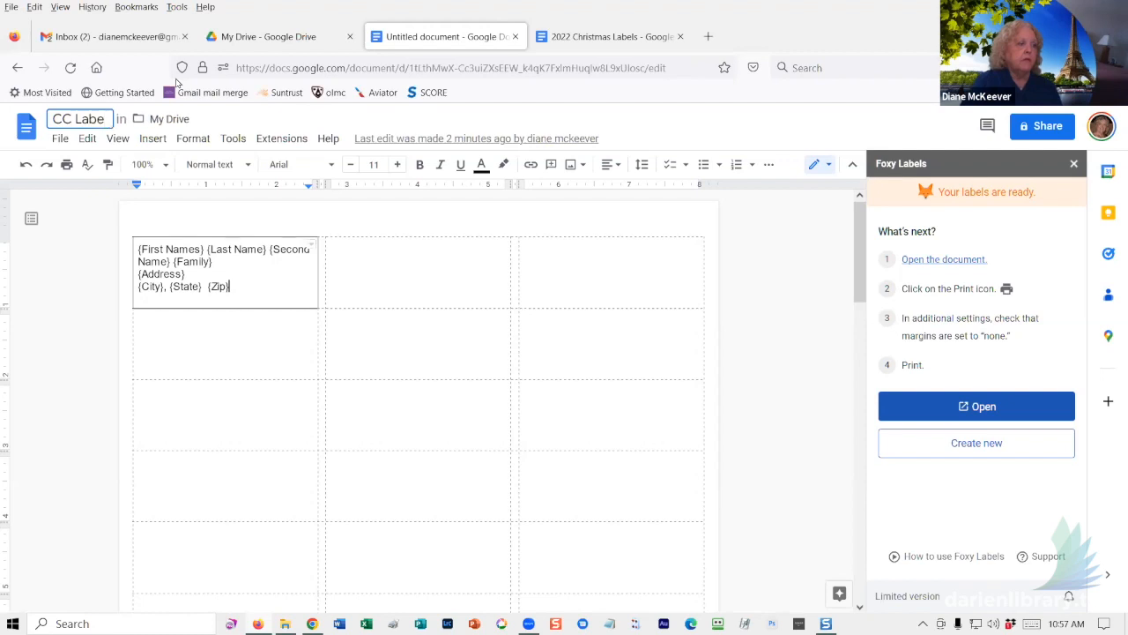
text(l T)
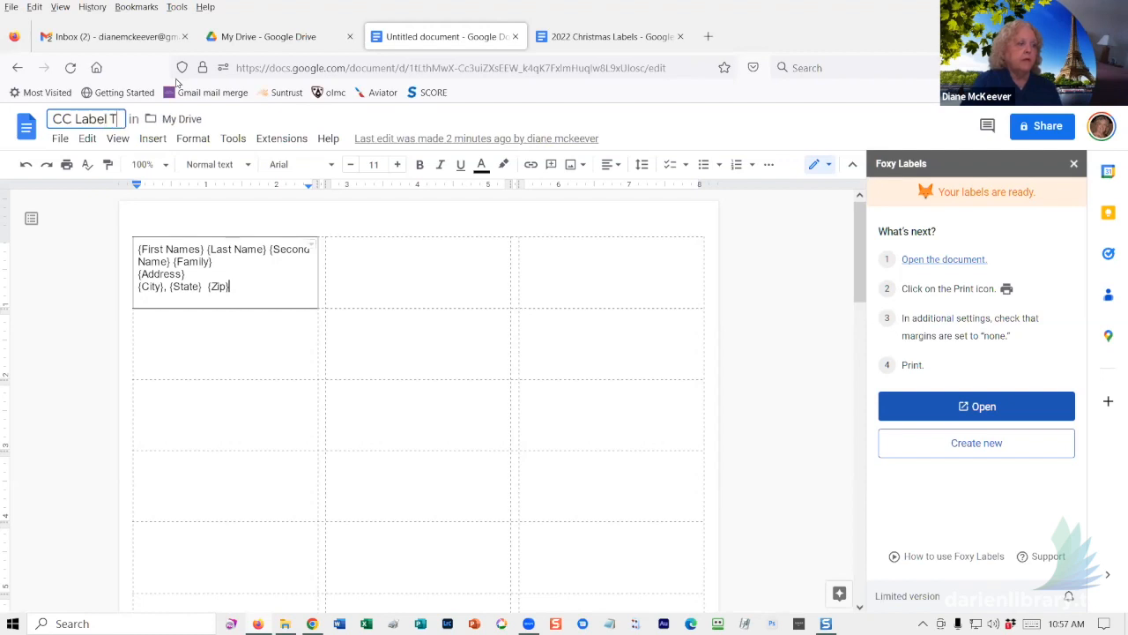
text(emplate)
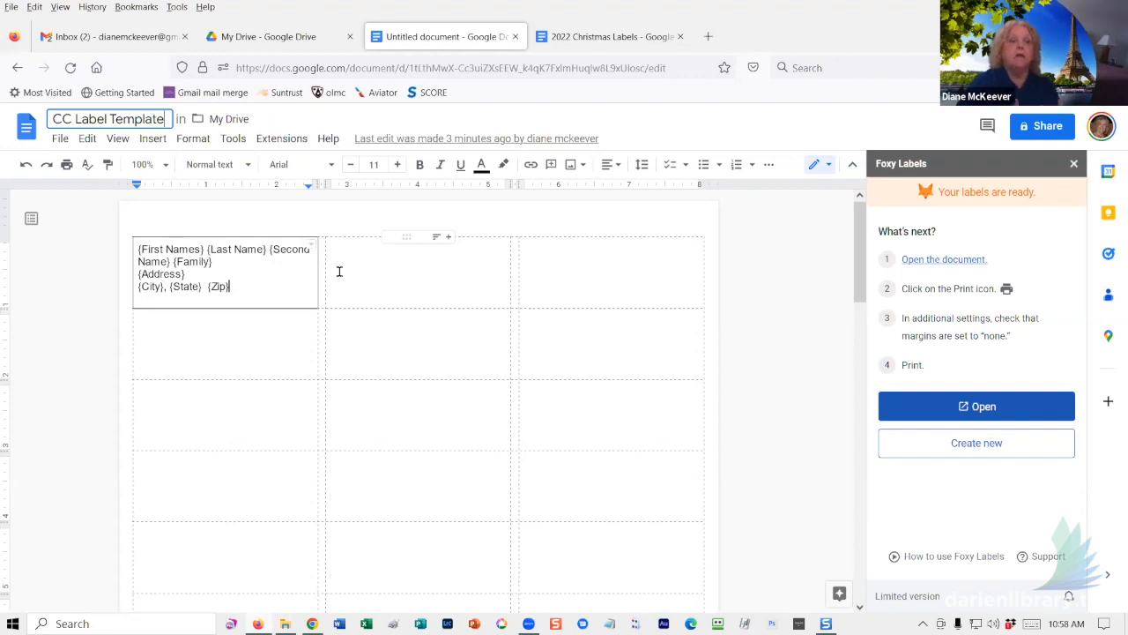
key(Return)
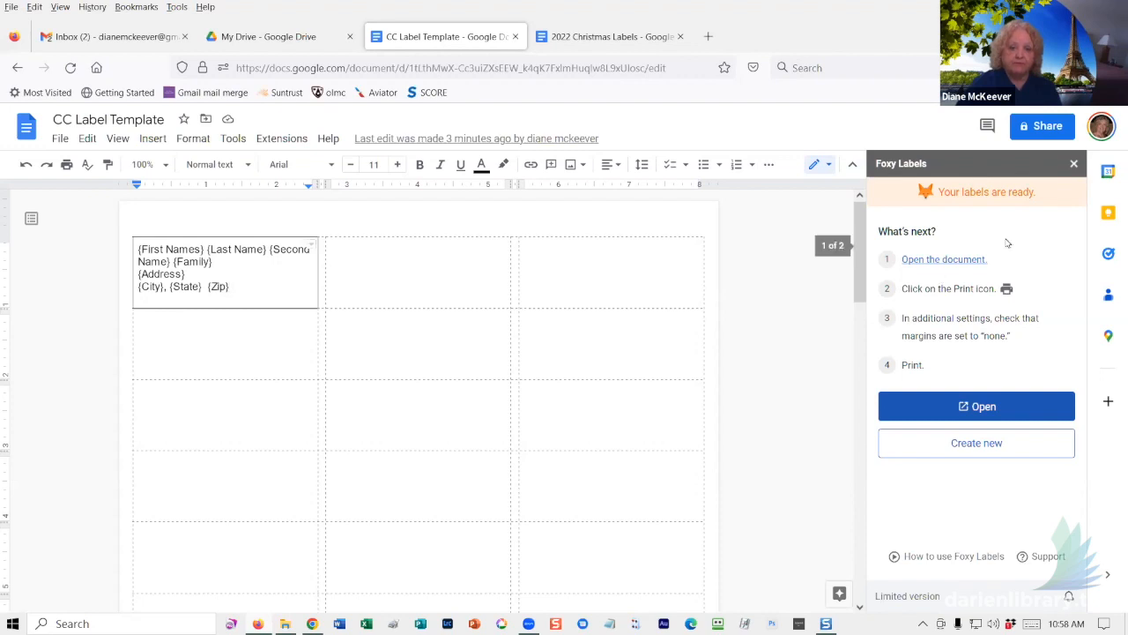
click(1074, 163)
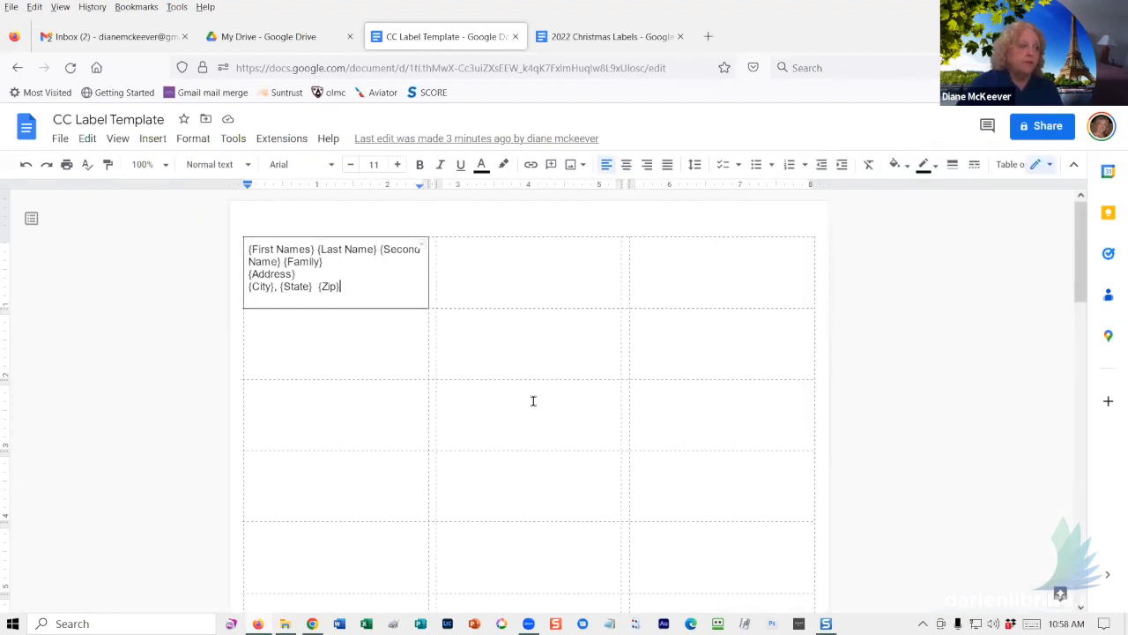
- Scroll the Concours d'Elegance responses sheet to view the Model through Distinguishing Characteristics columns, then return to My Drive
click(264, 37)
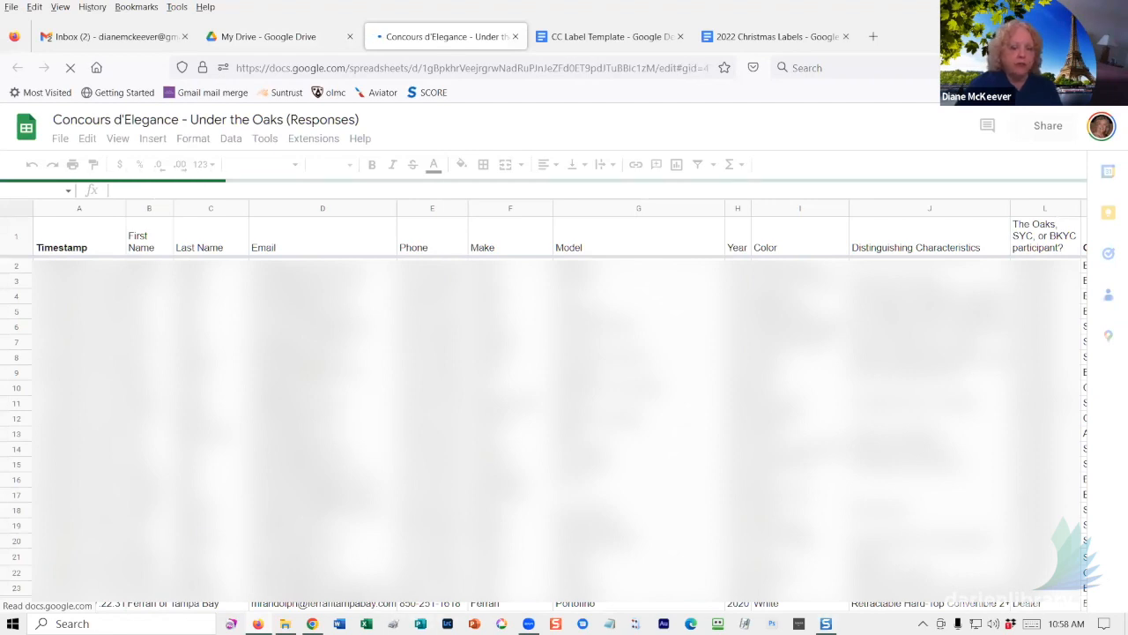
drag(276, 578, 491, 584)
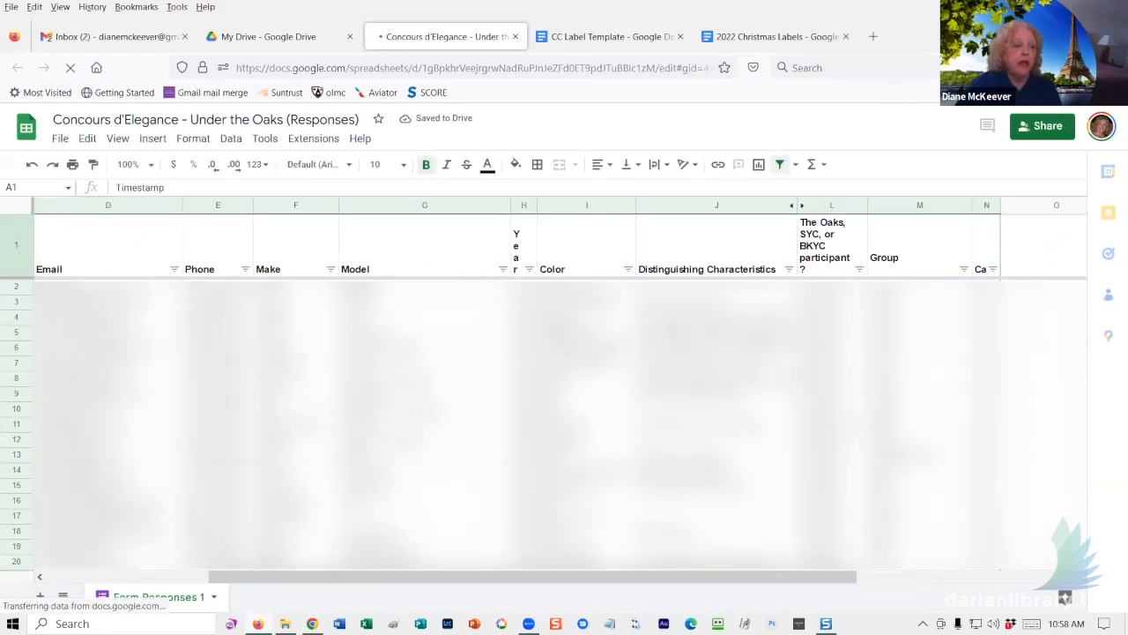
drag(341, 582, 469, 582)
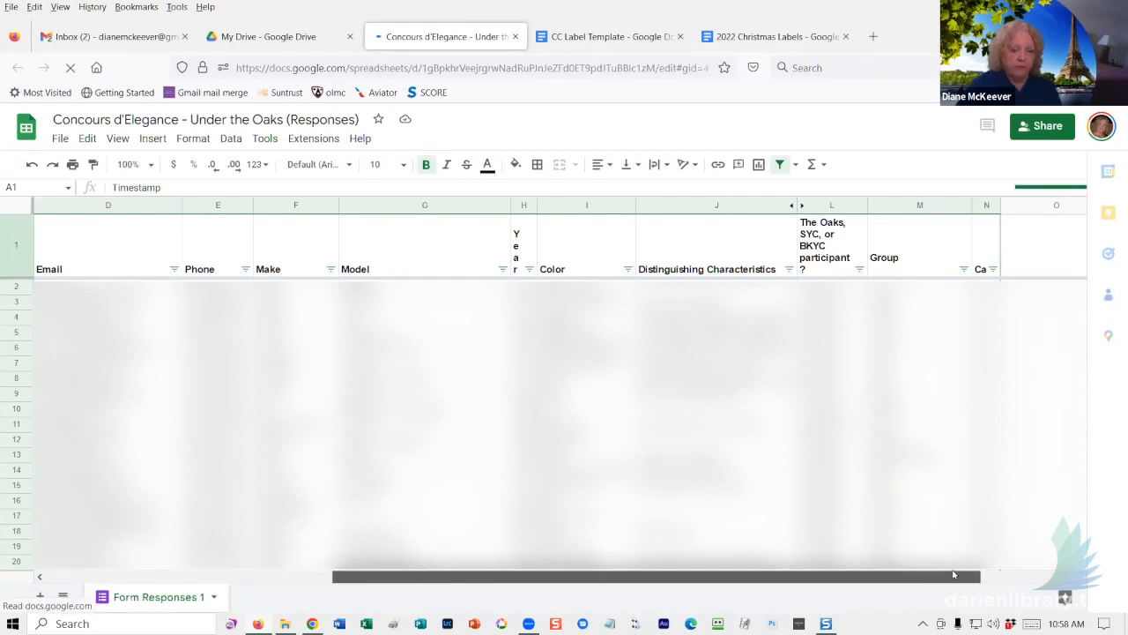
click(1008, 577)
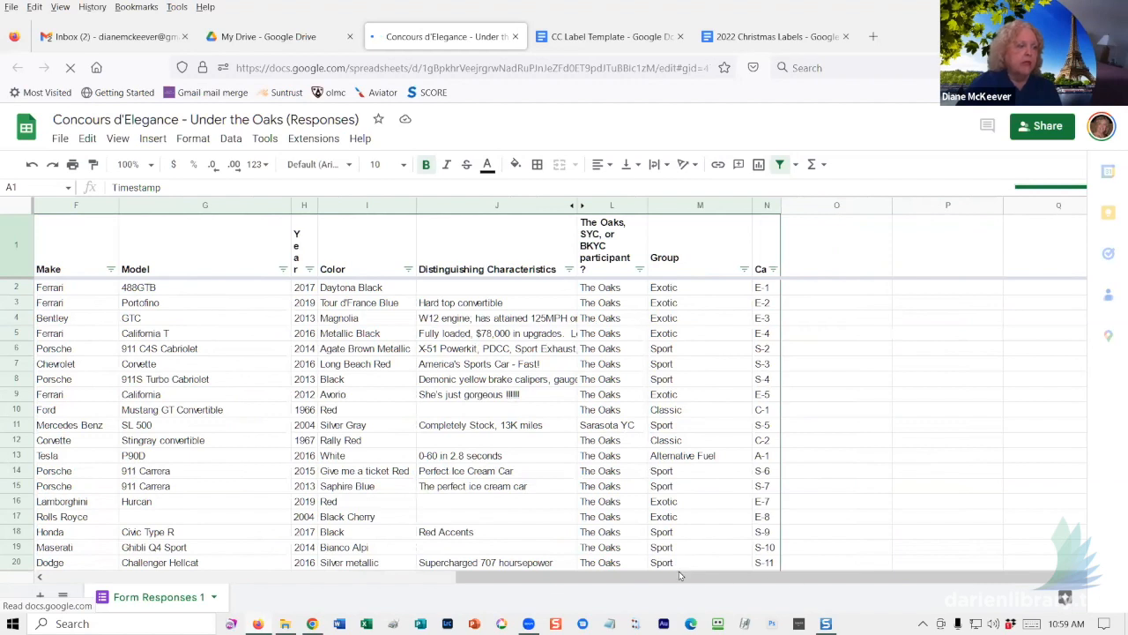
click(39, 578)
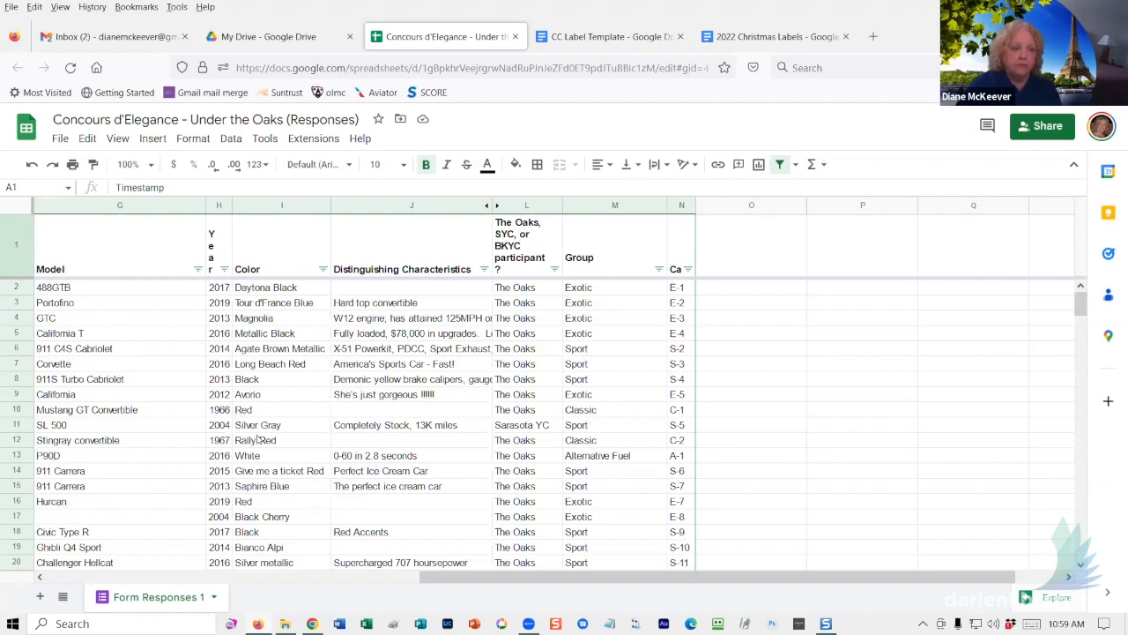
click(275, 45)
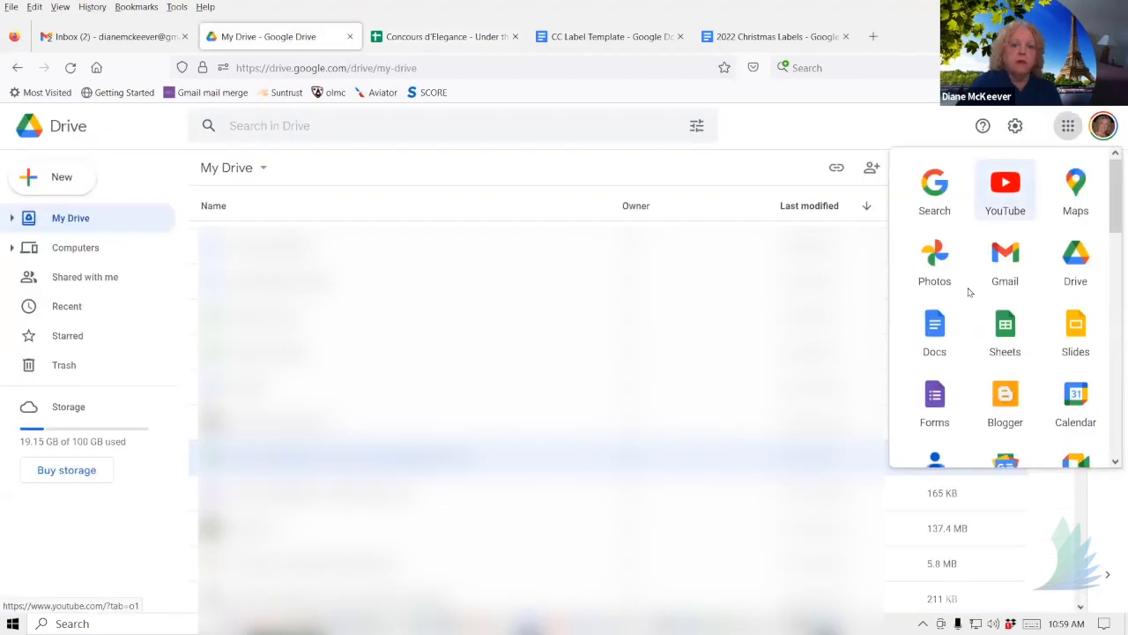
- In a new document, start Foxy Labels with the Avery 5163 shipping template and the Concours responses as data
click(934, 326)
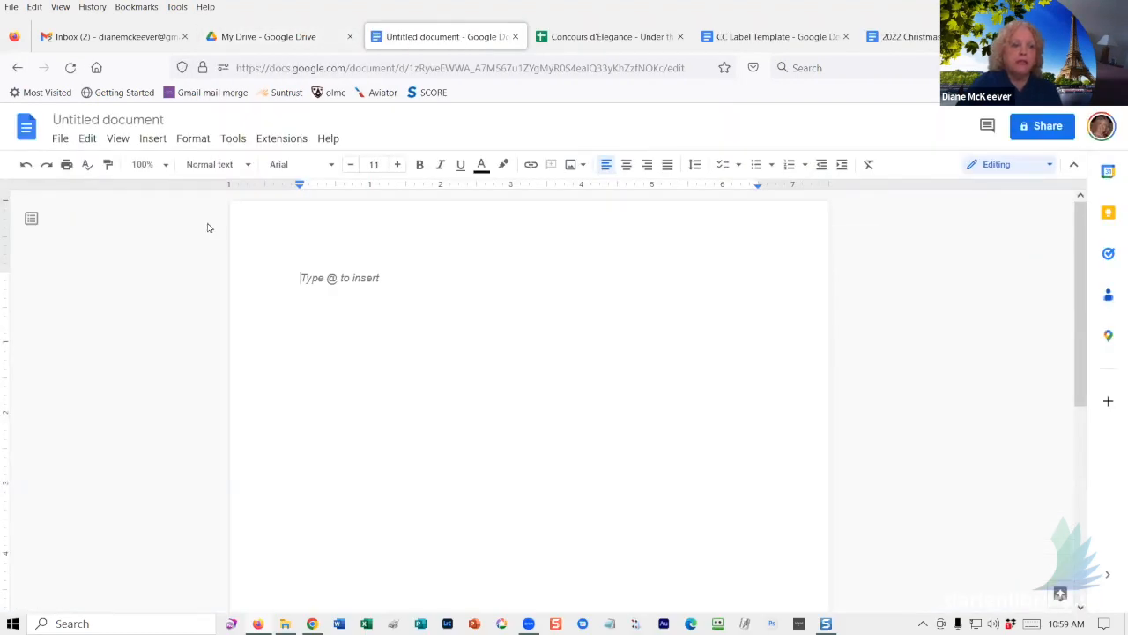
click(278, 141)
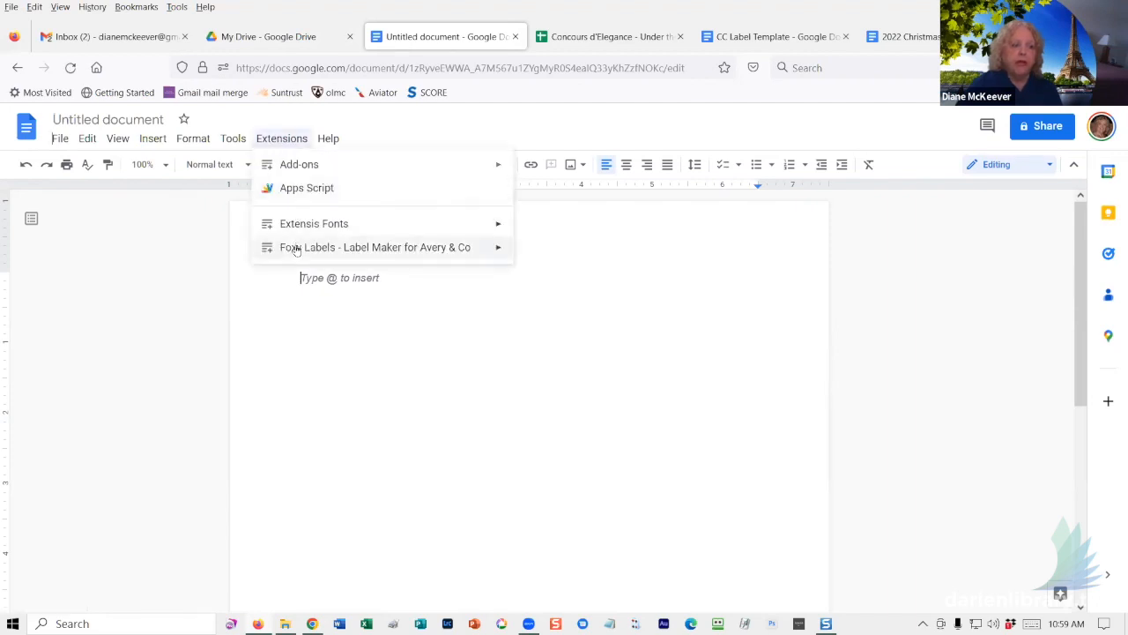
mouse_move(296, 250)
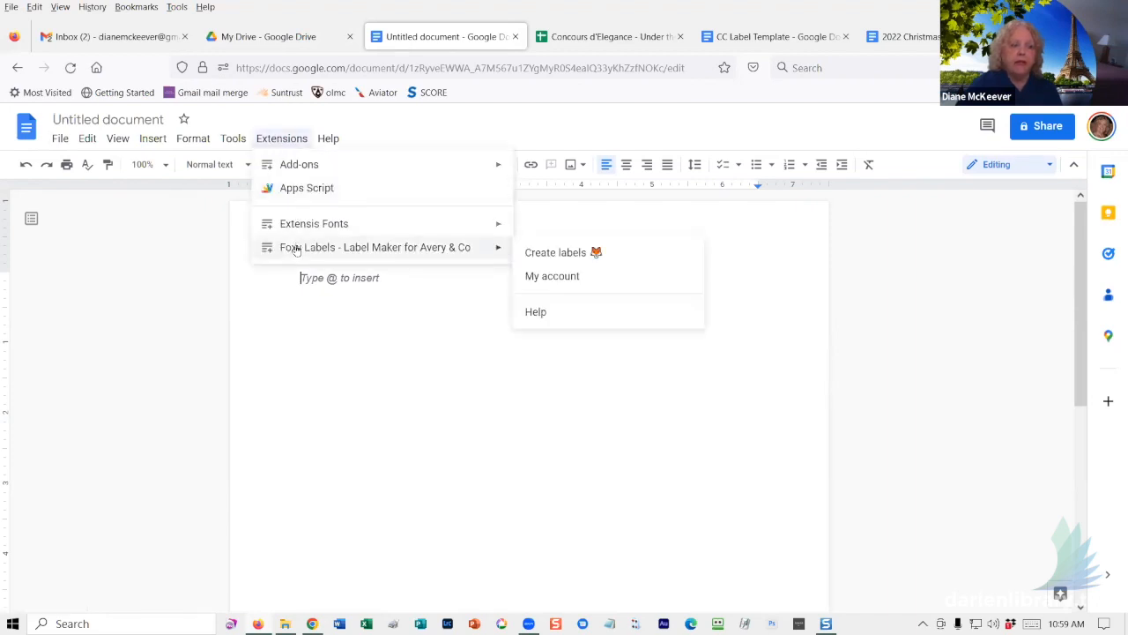
click(558, 255)
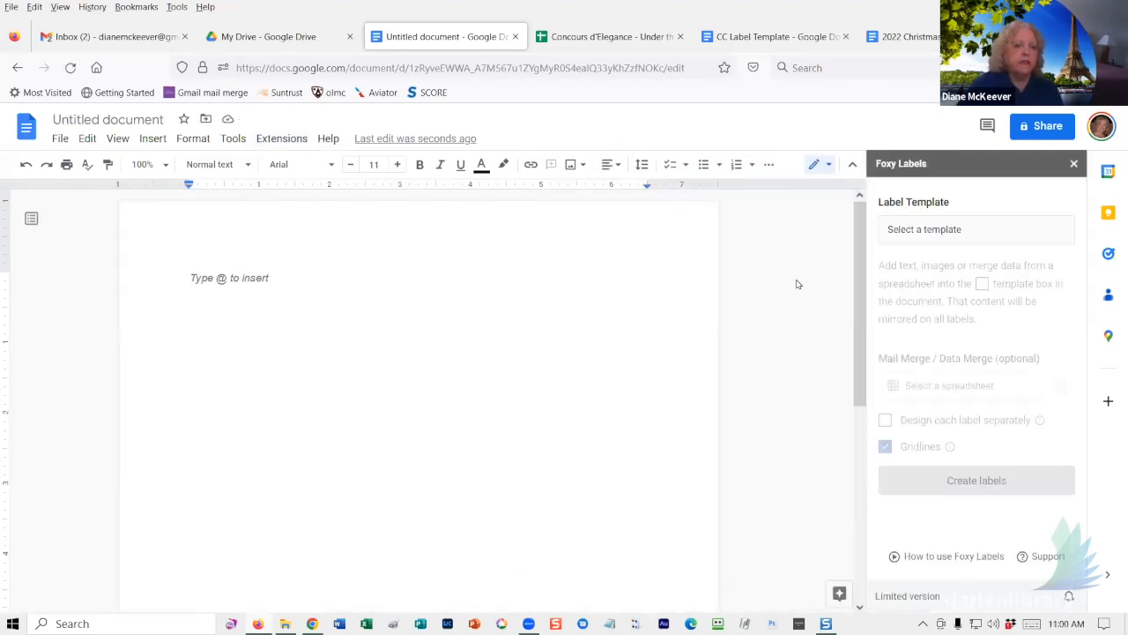
click(905, 231)
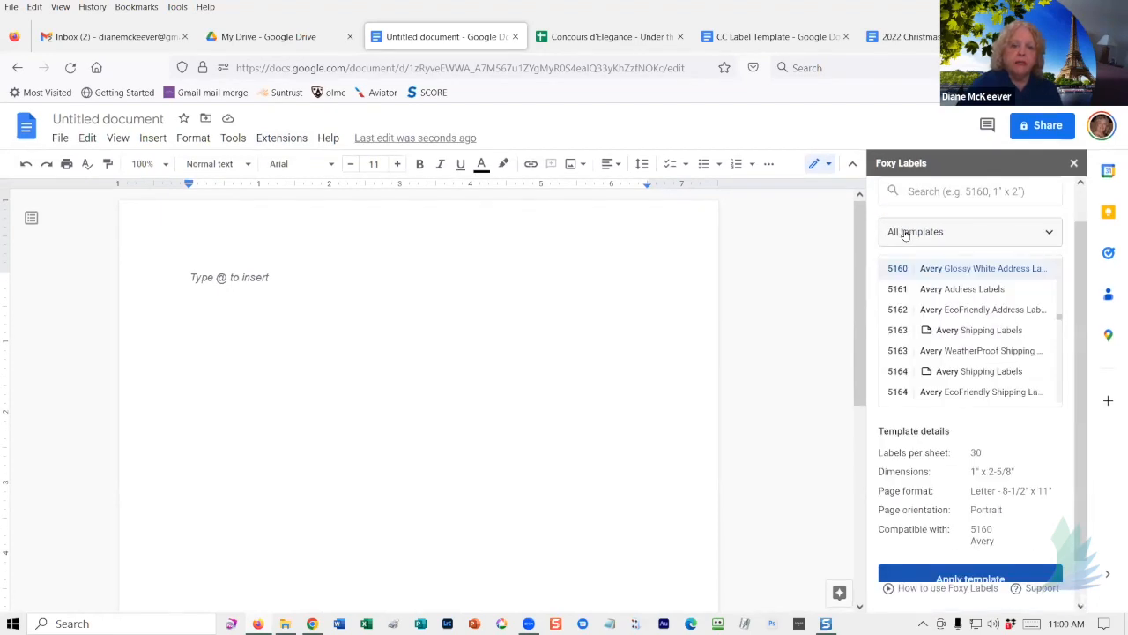
click(929, 332)
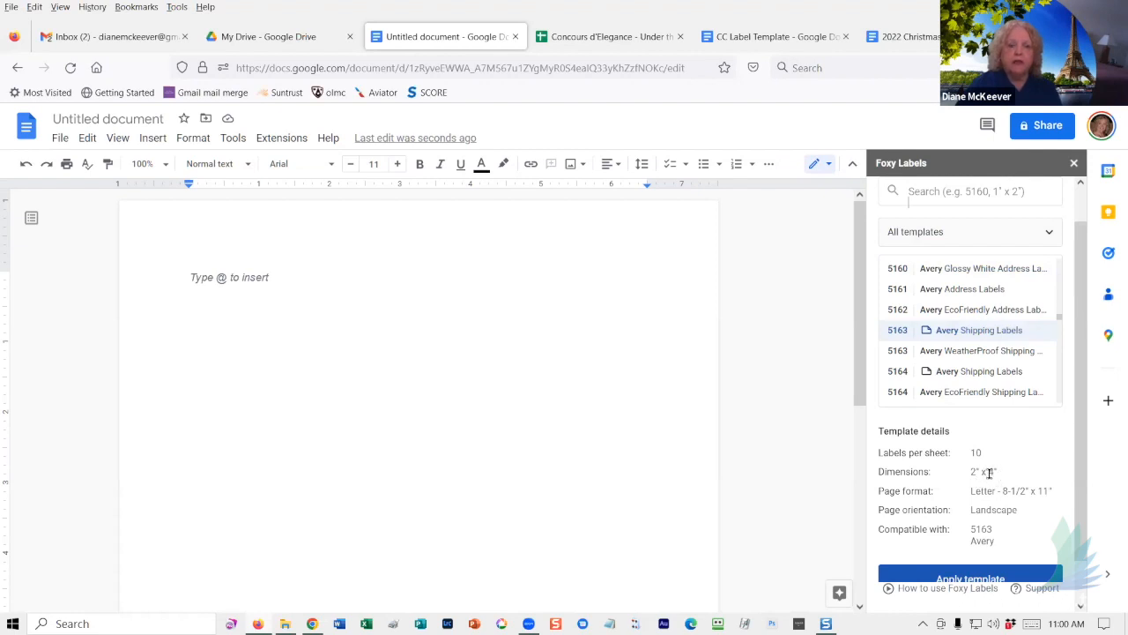
click(952, 577)
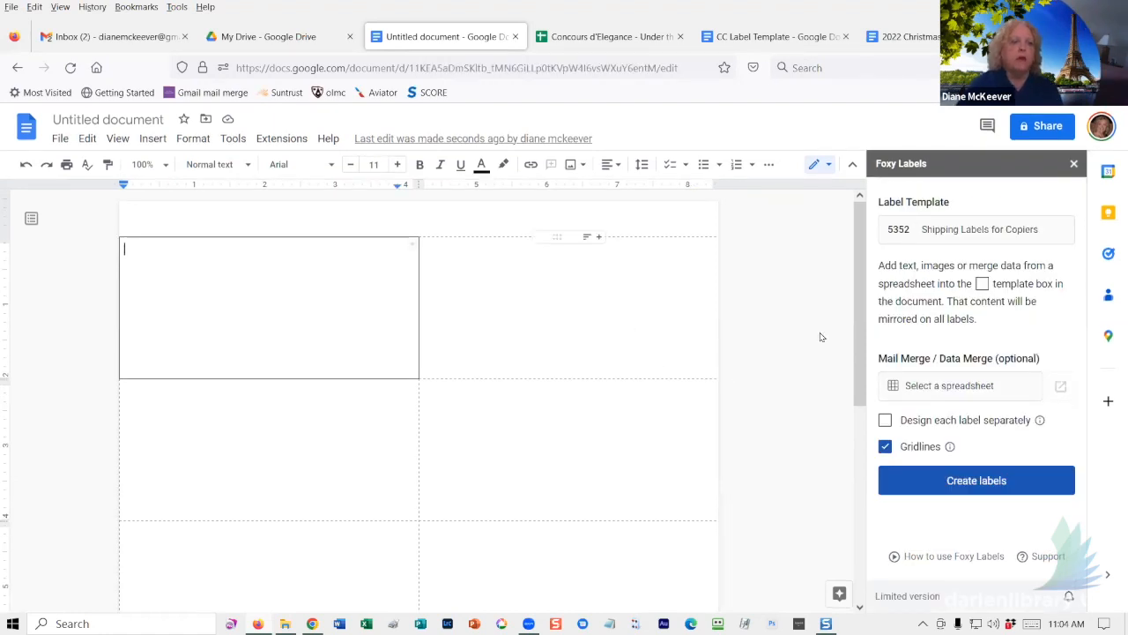
click(987, 389)
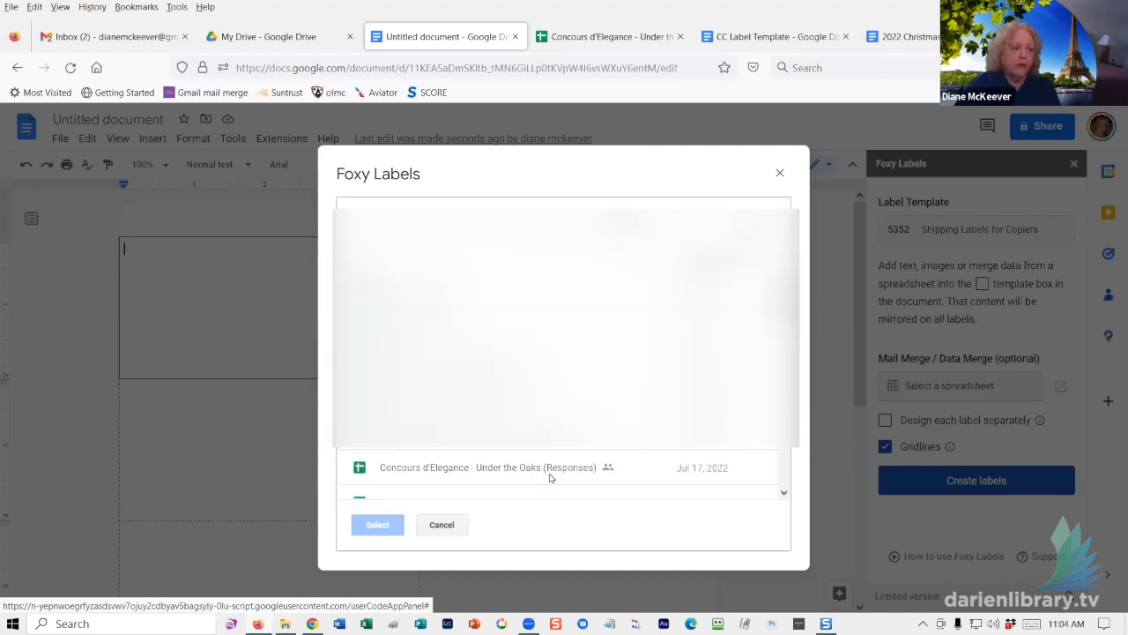
double_click(543, 472)
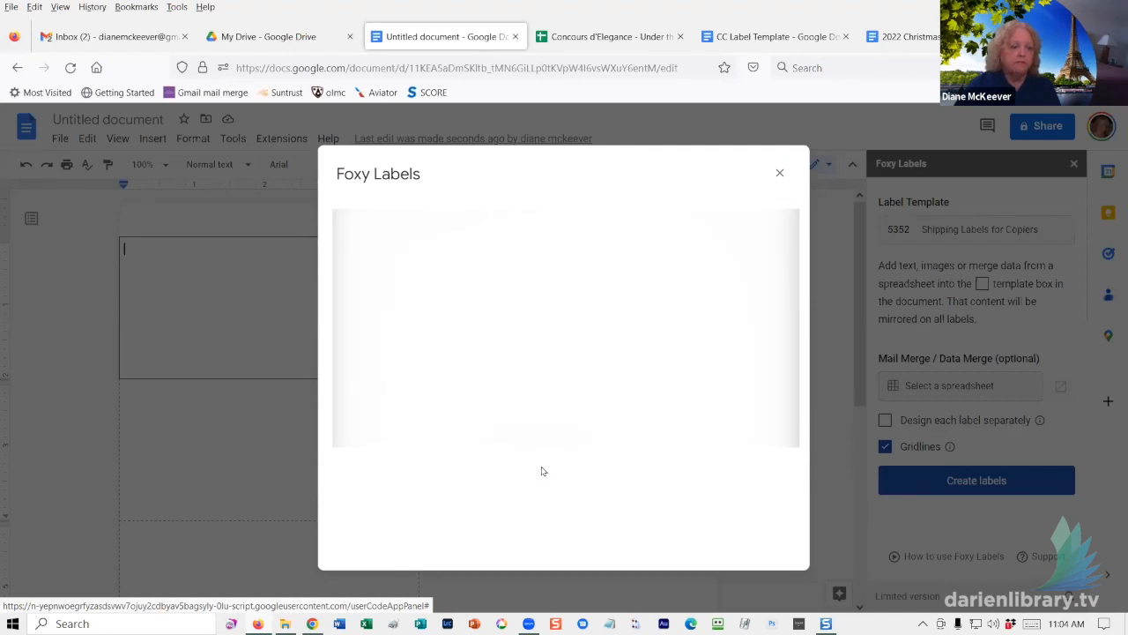
- Insert {Make} on the first label line and {Model} {Year} on the second
scroll(952, 434, down, 1)
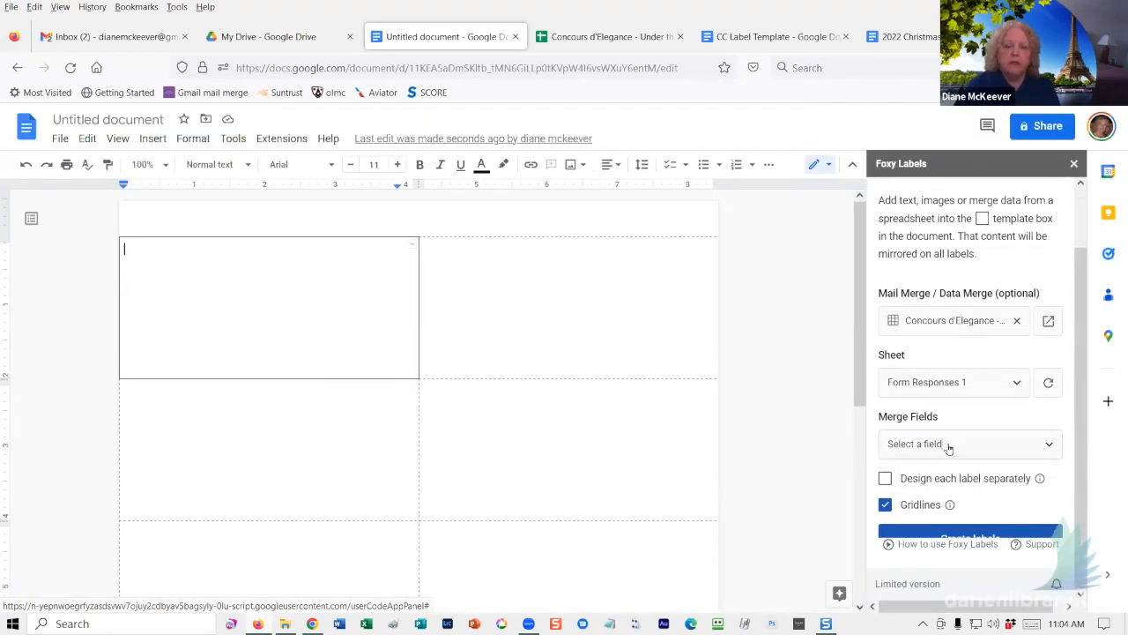
click(948, 446)
scroll(964, 477, down, 3)
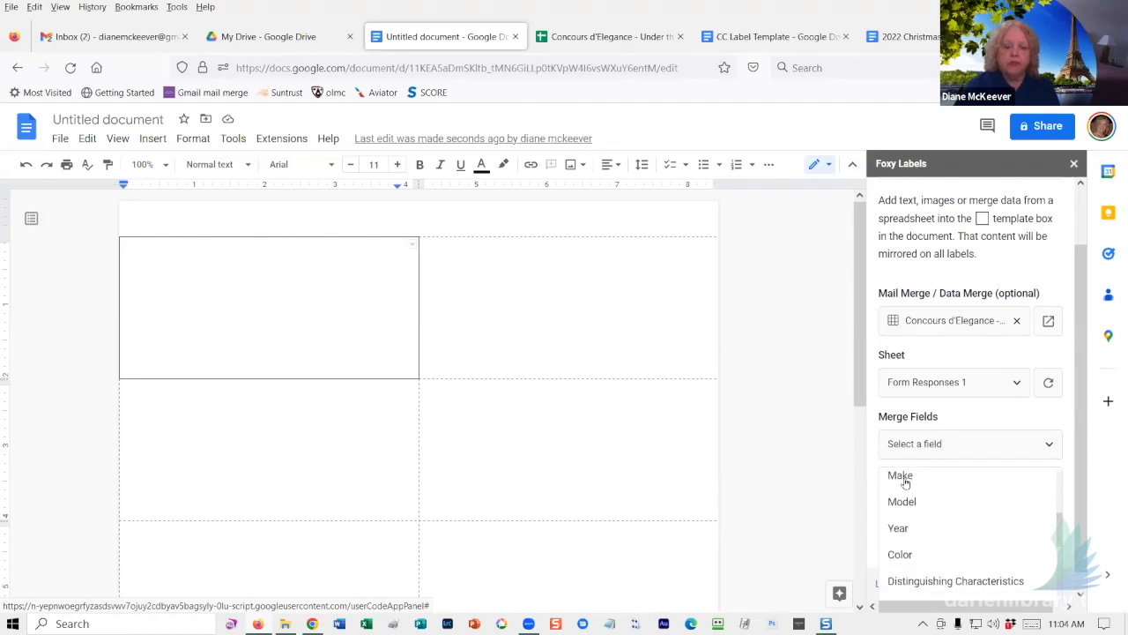
click(902, 477)
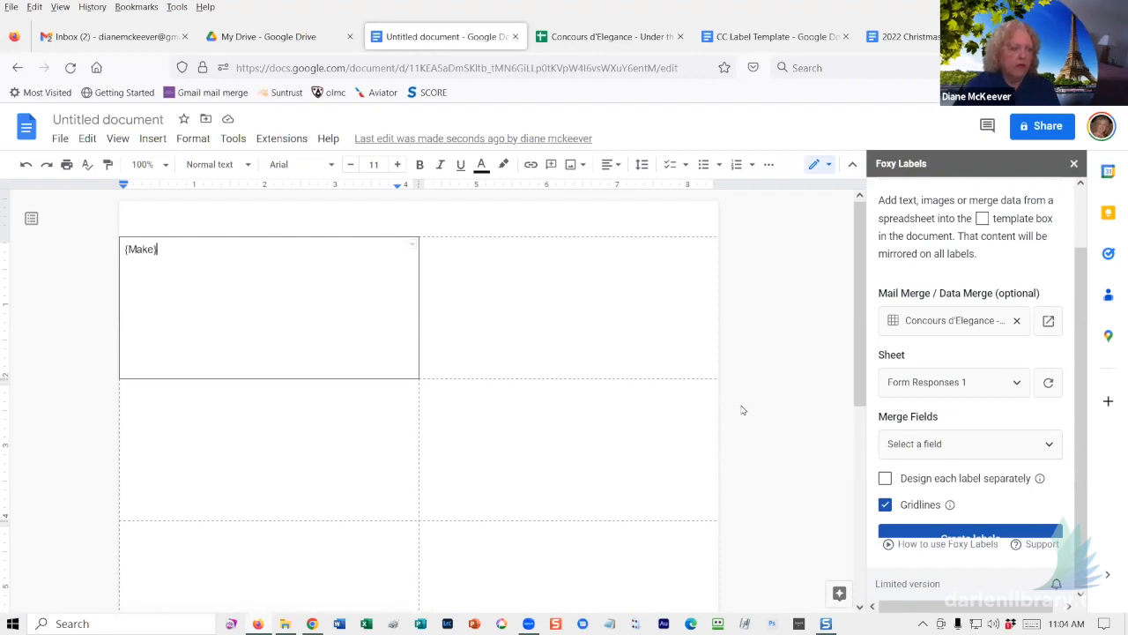
key(Return)
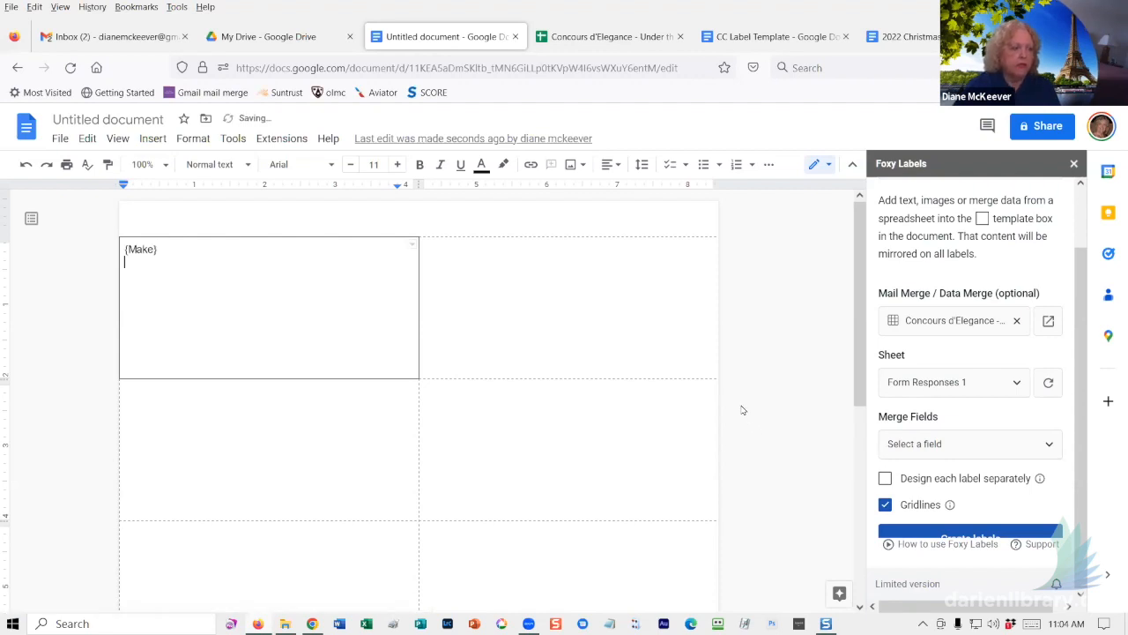
click(945, 452)
click(904, 504)
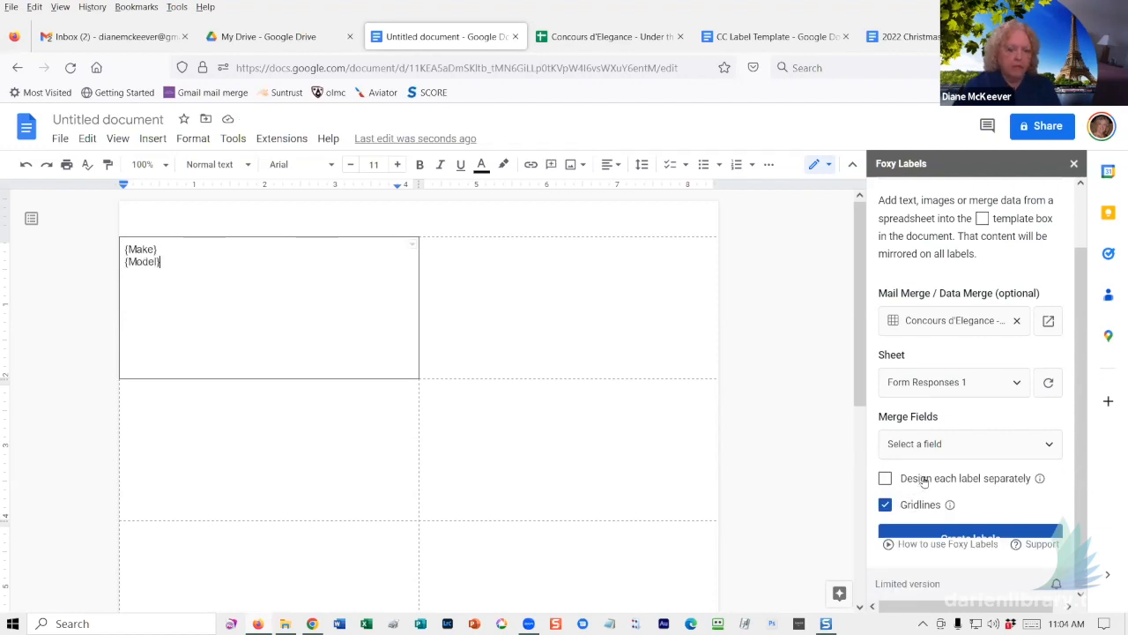
click(941, 443)
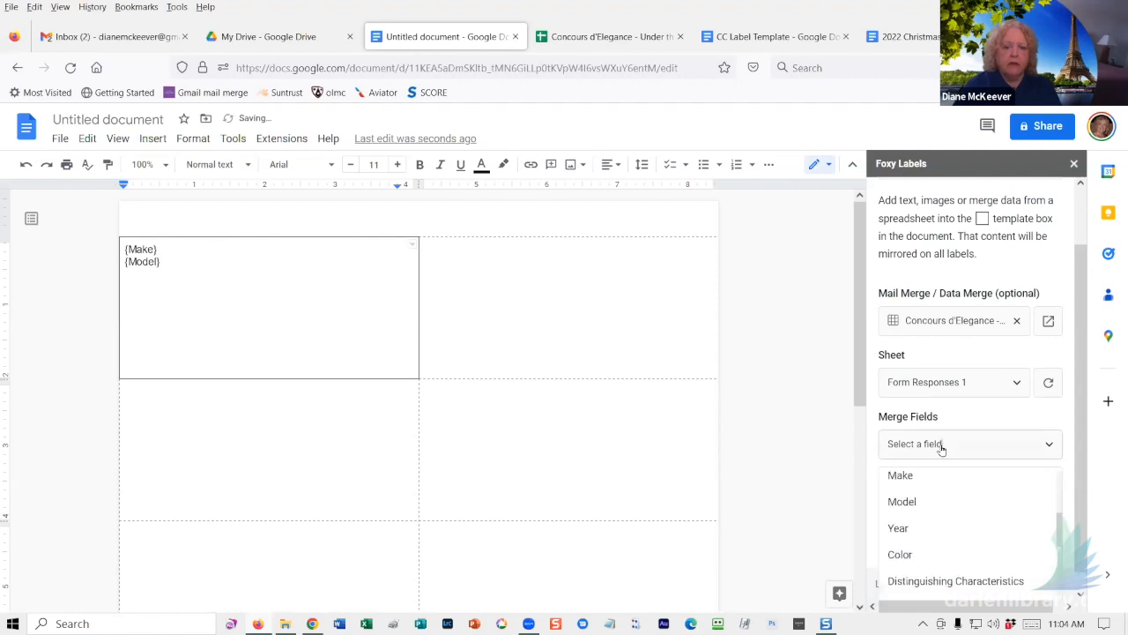
click(902, 528)
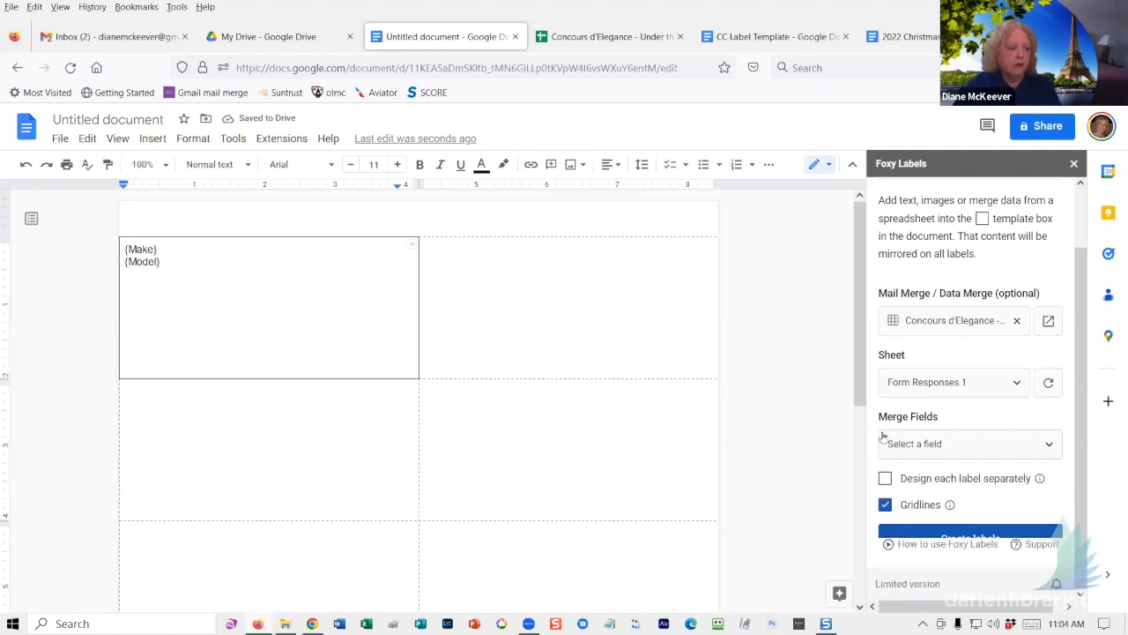
key(Return)
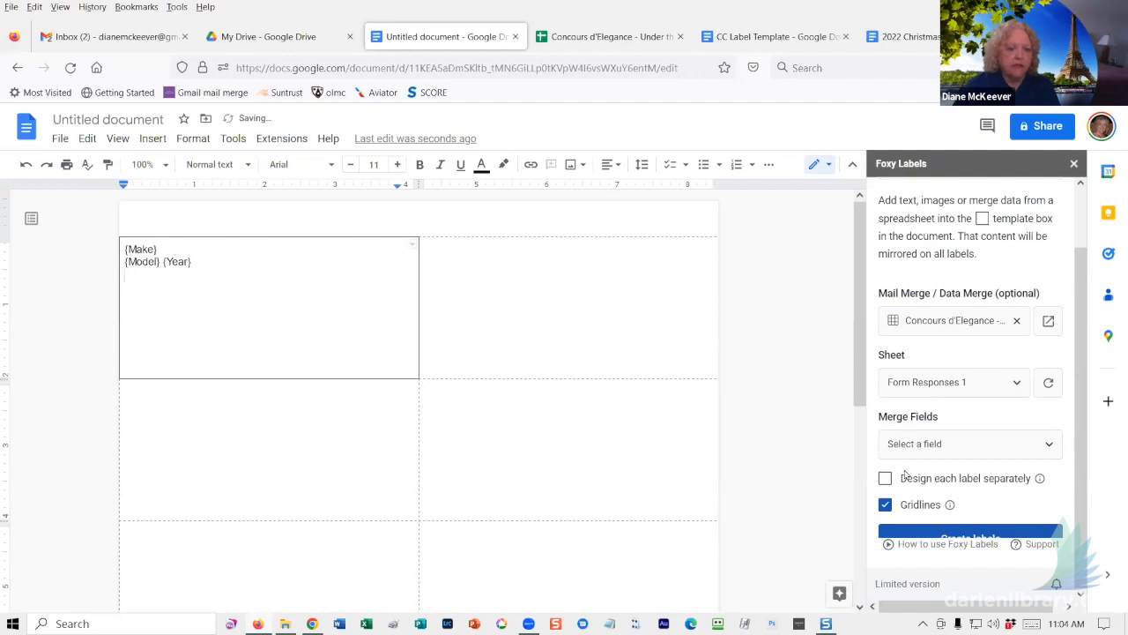
- Add {Color} and {Distinguishing Characteristics} merge fields on their own lines
scroll(965, 438, up, 1)
click(967, 469)
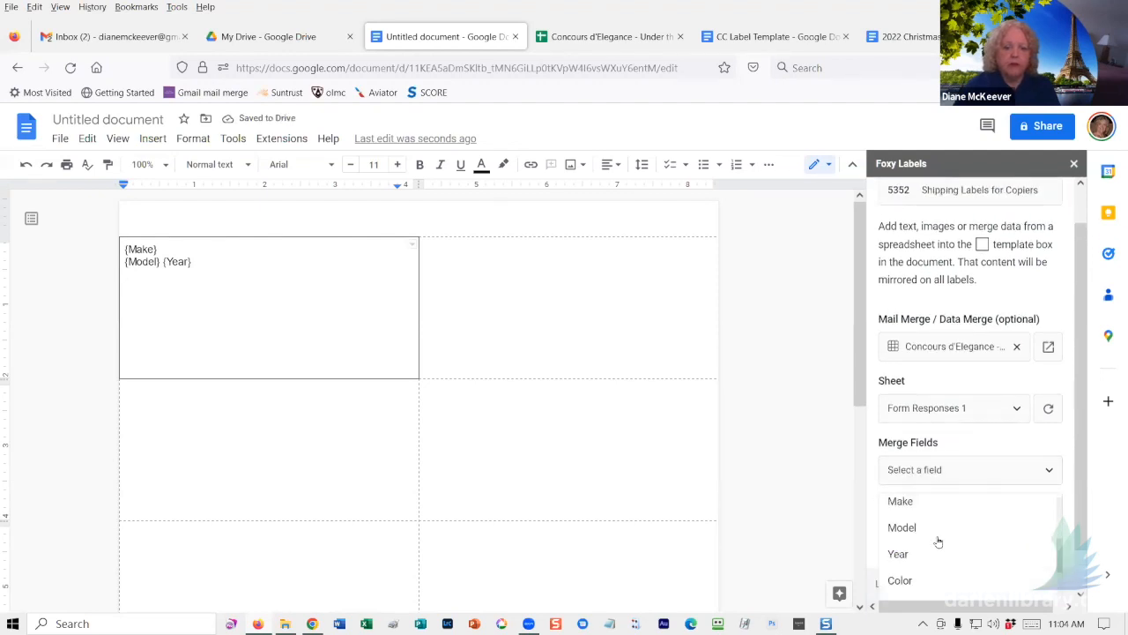
click(902, 580)
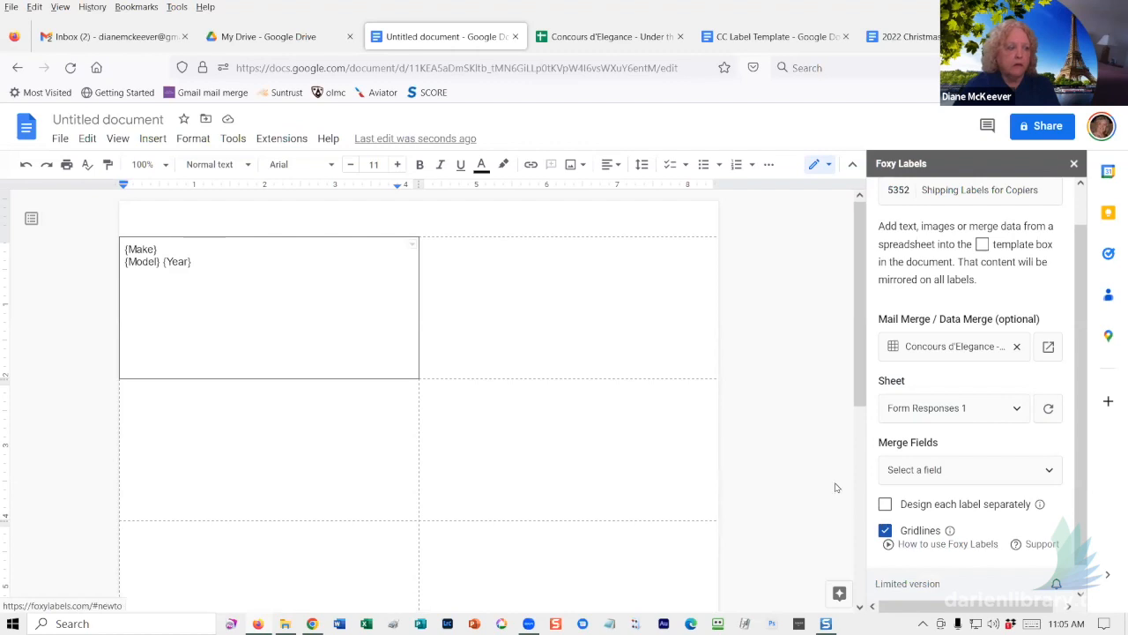
key(Return)
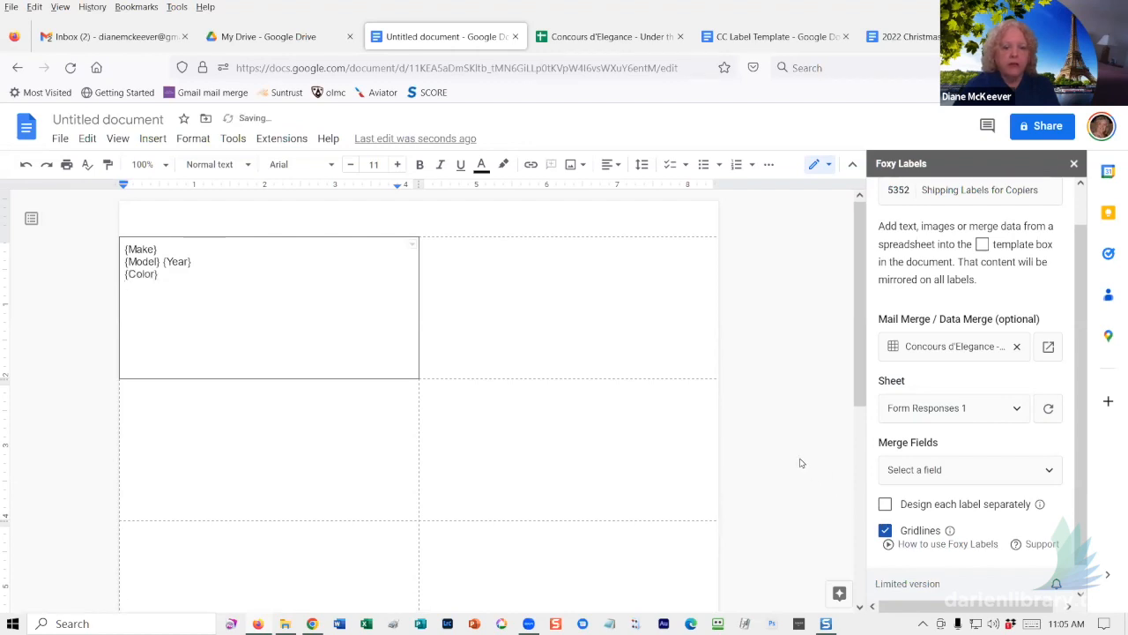
click(957, 468)
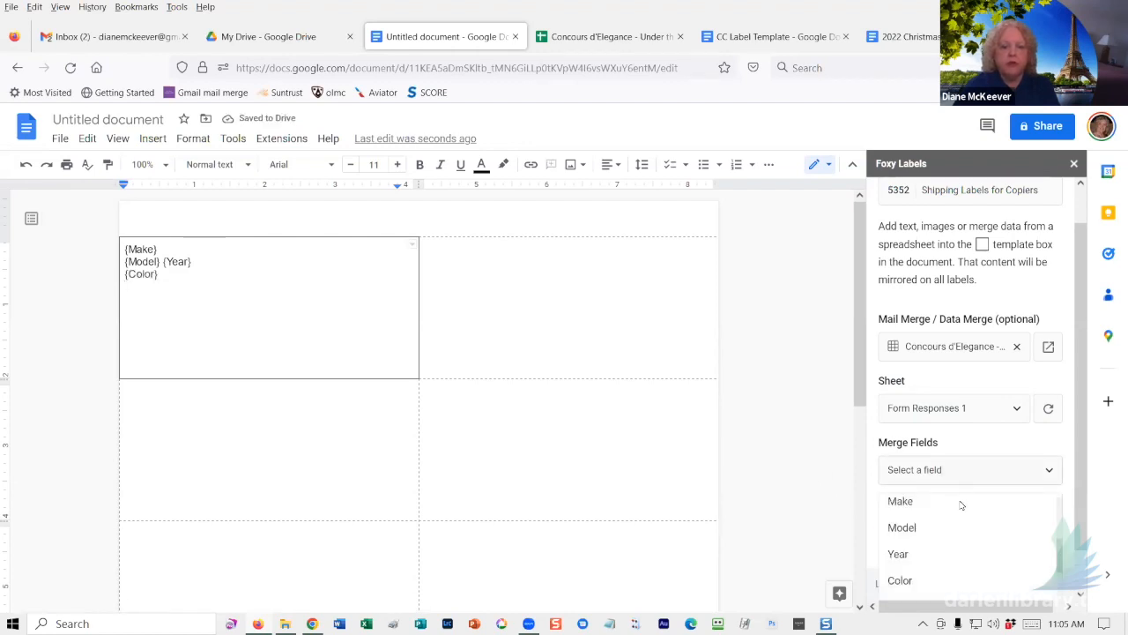
scroll(959, 519, down, 1)
scroll(959, 529, down, 2)
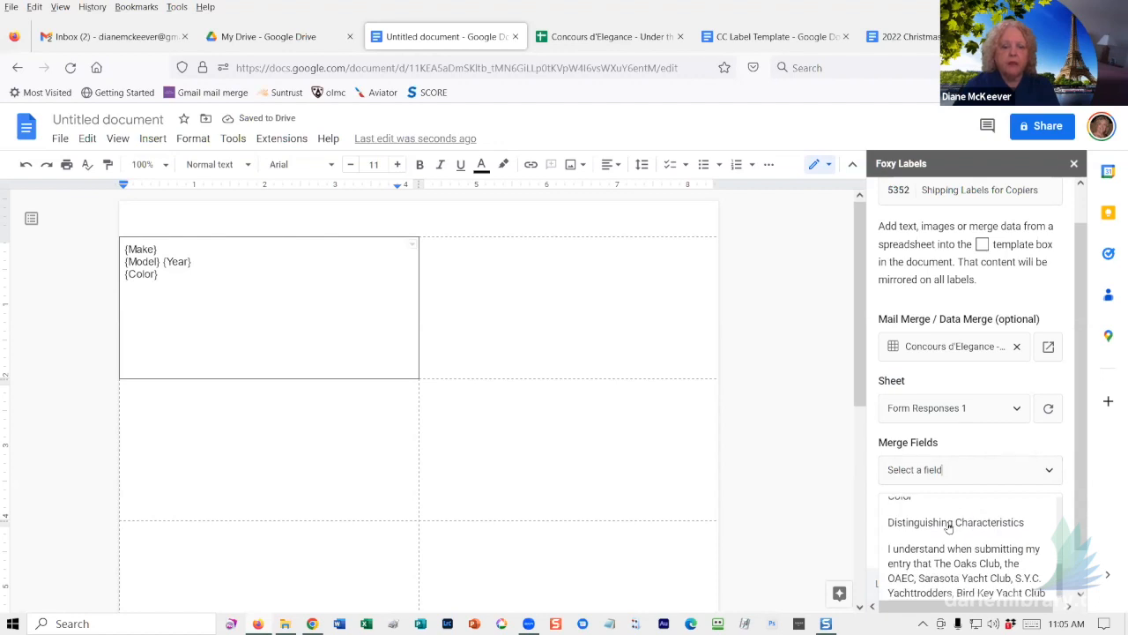
click(948, 524)
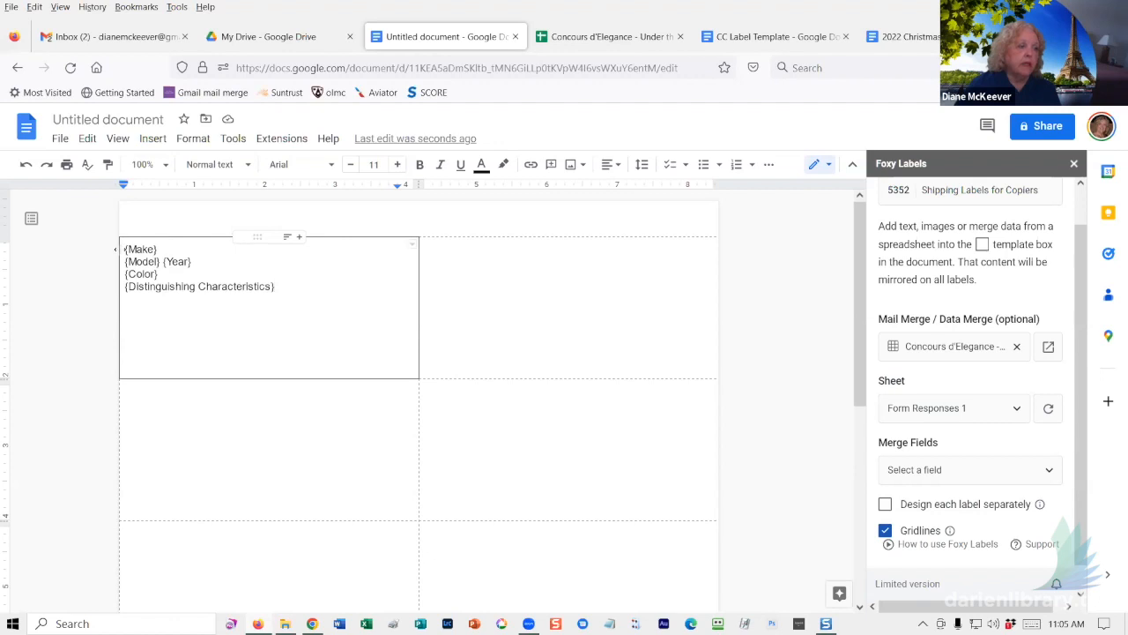
- Type captions Make:, Model:, Year:, Color: and Distinguishing Characteristics: before their fields, then select Make:
click(124, 251)
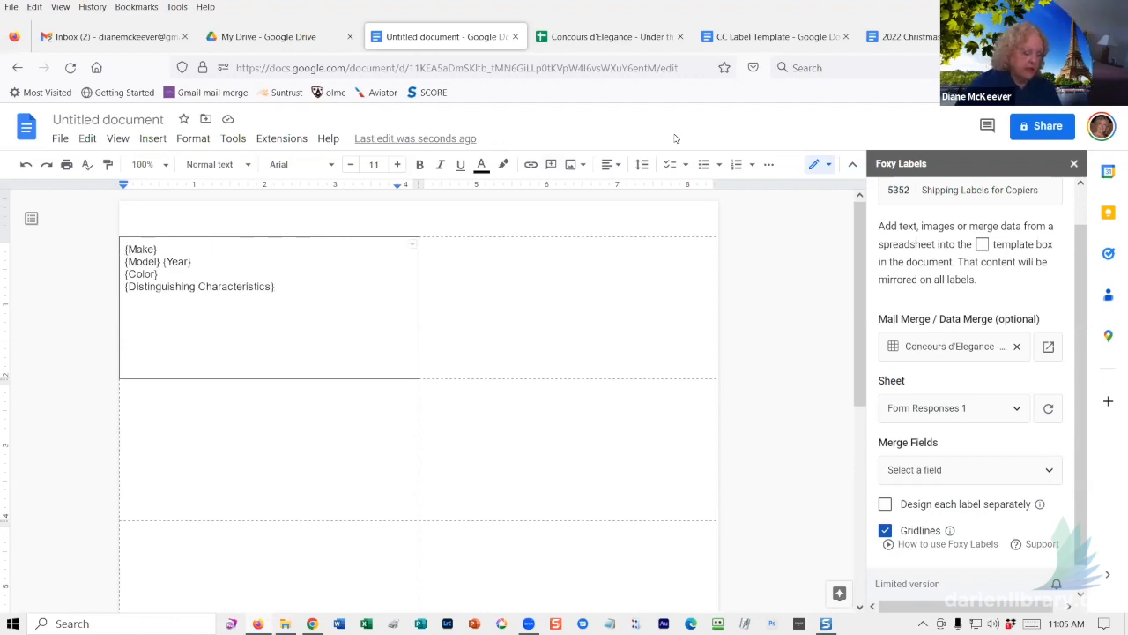
text(Make: {)
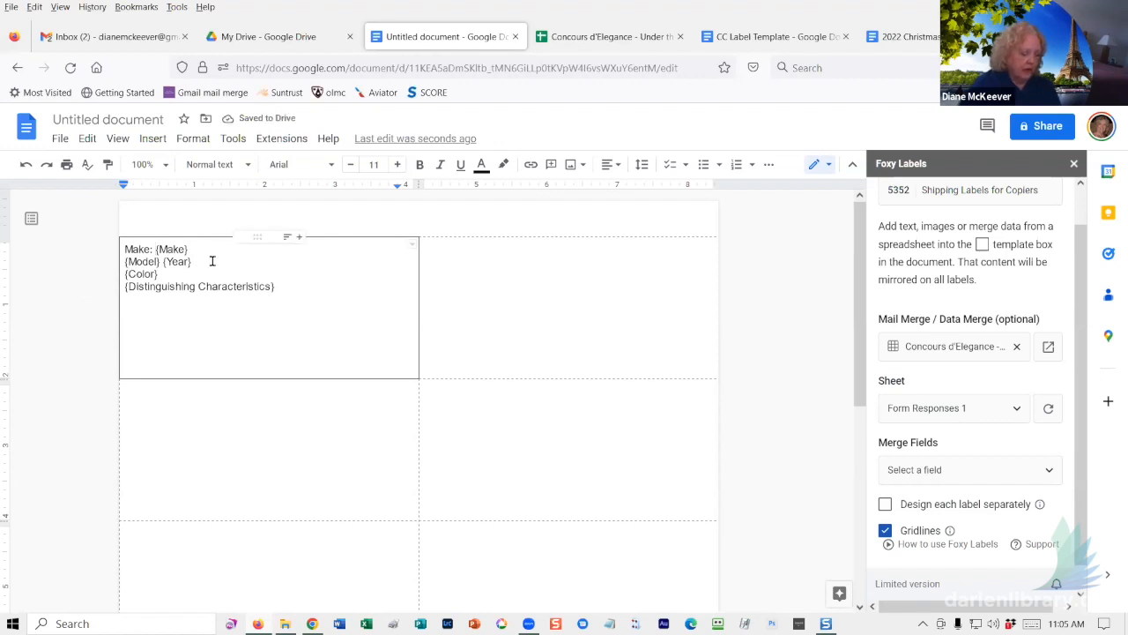
text(Make} Model:)
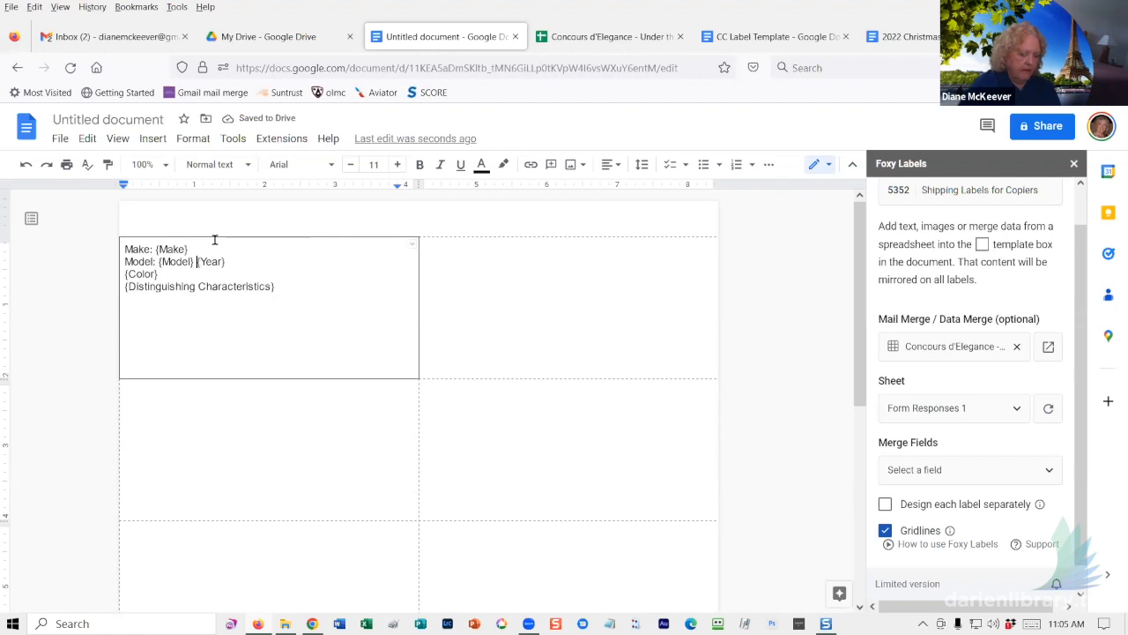
key(BackSpace)
text(Year:)
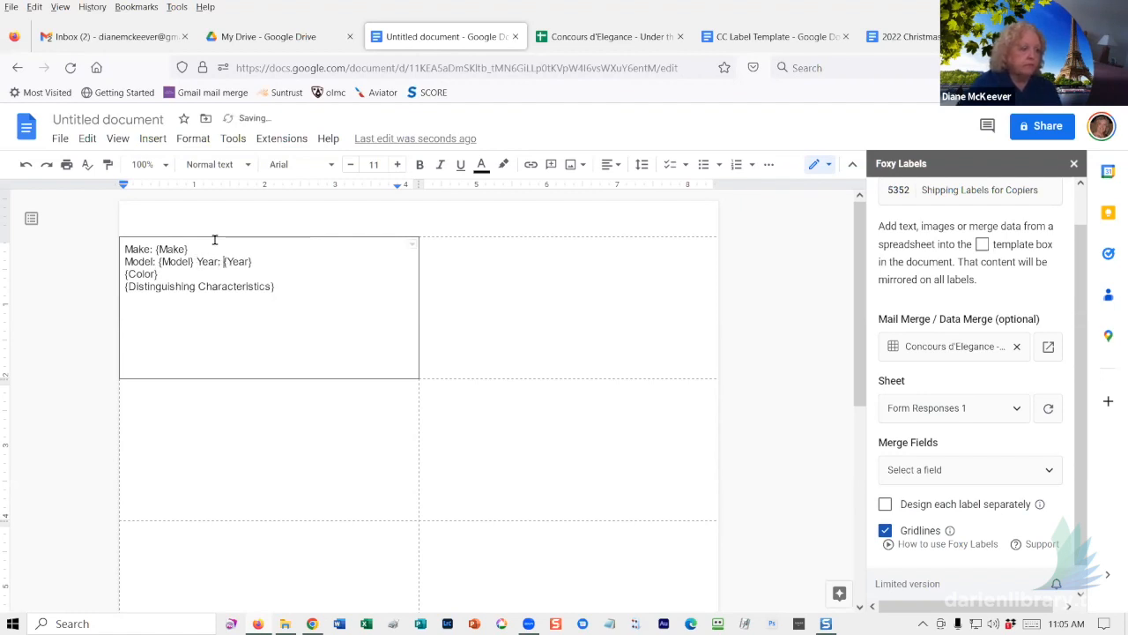
text( {)
click(124, 274)
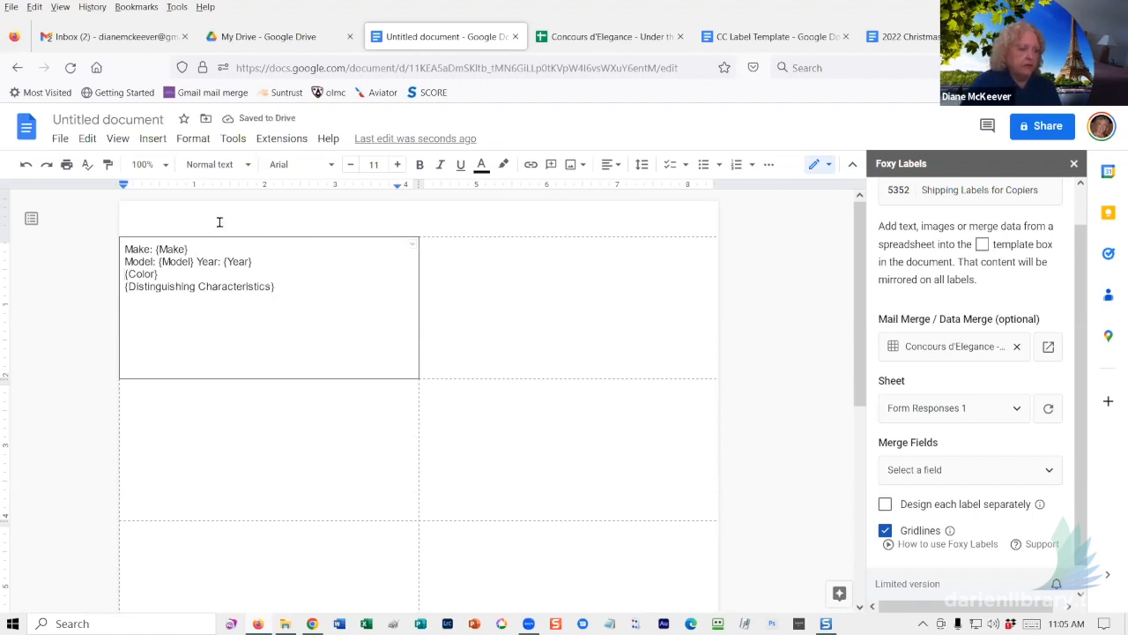
text(Color: {Color} )
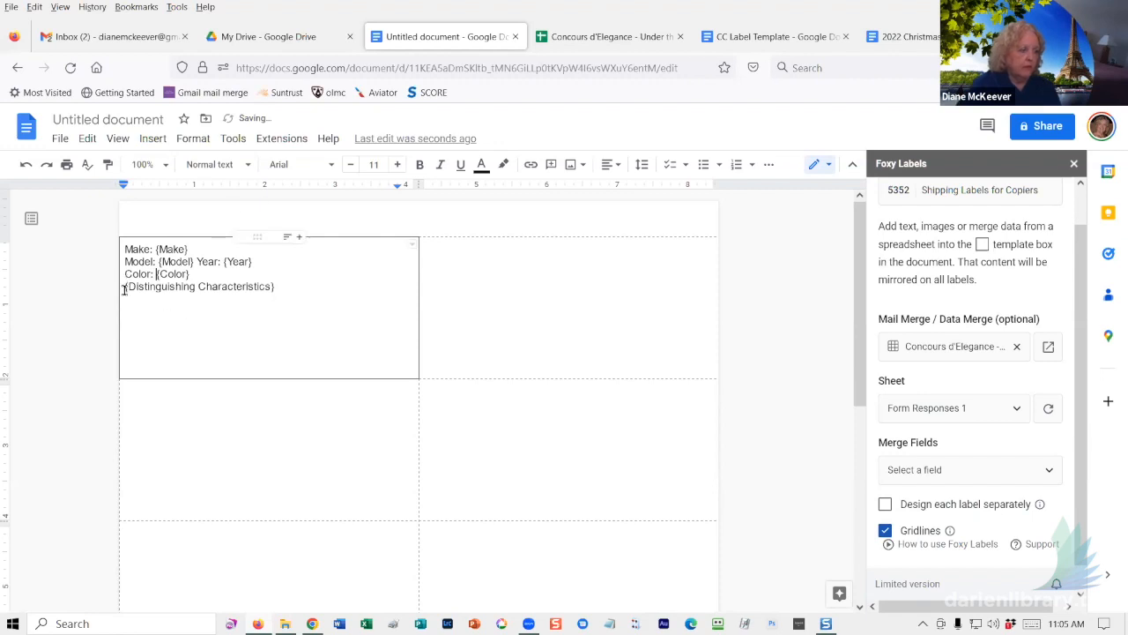
text(Disting)
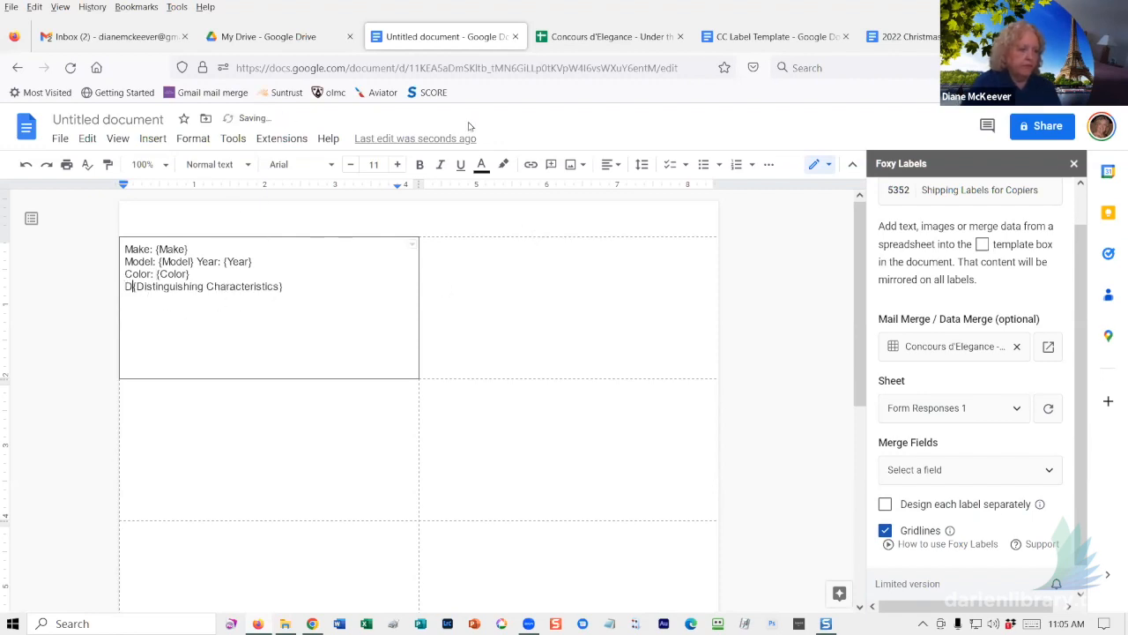
text(uishing )
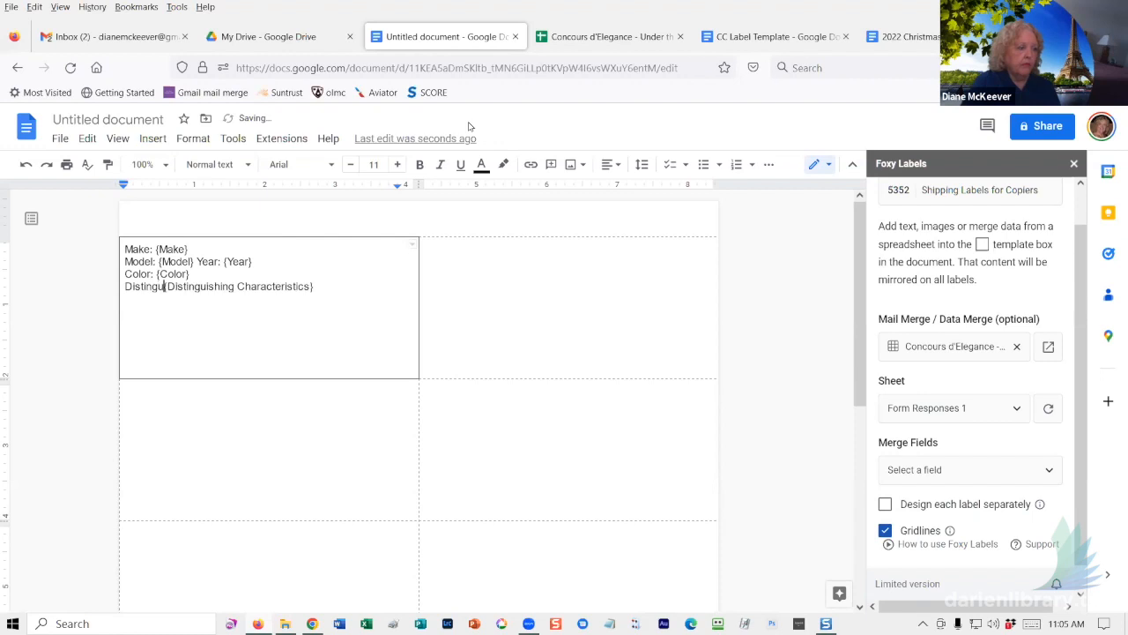
text(Characterist)
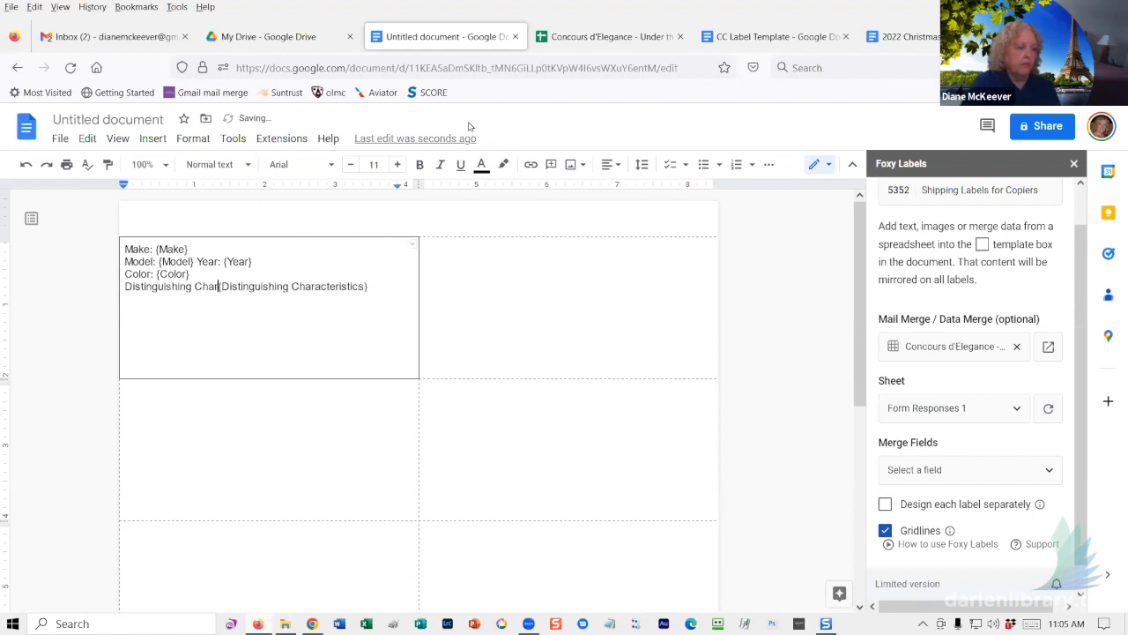
text(ics:)
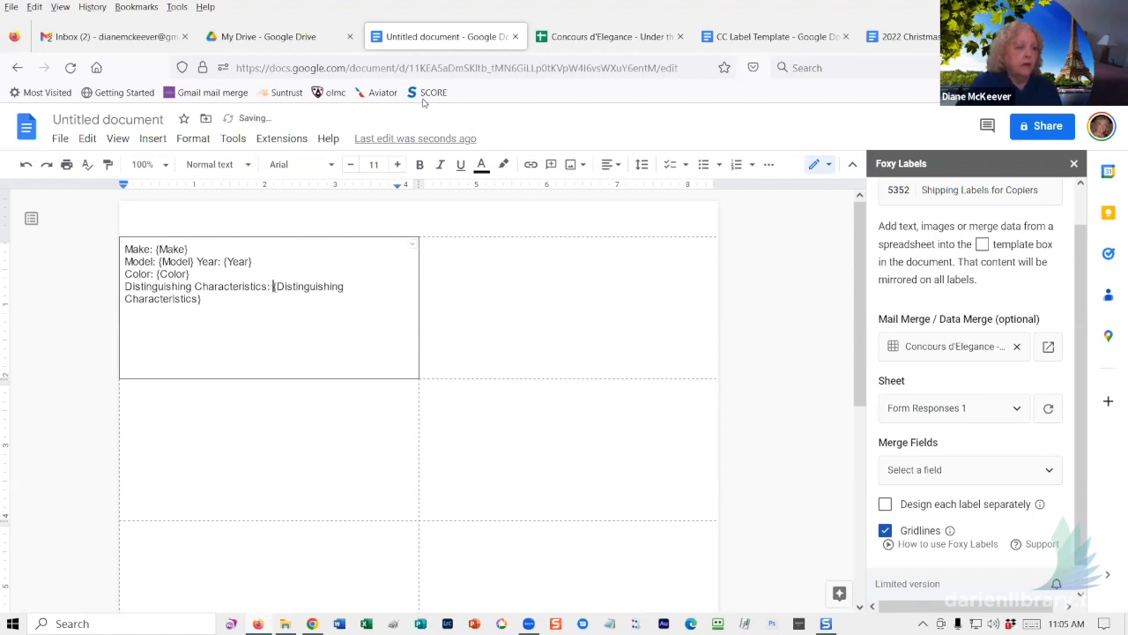
click(155, 250)
shift+click(125, 250)
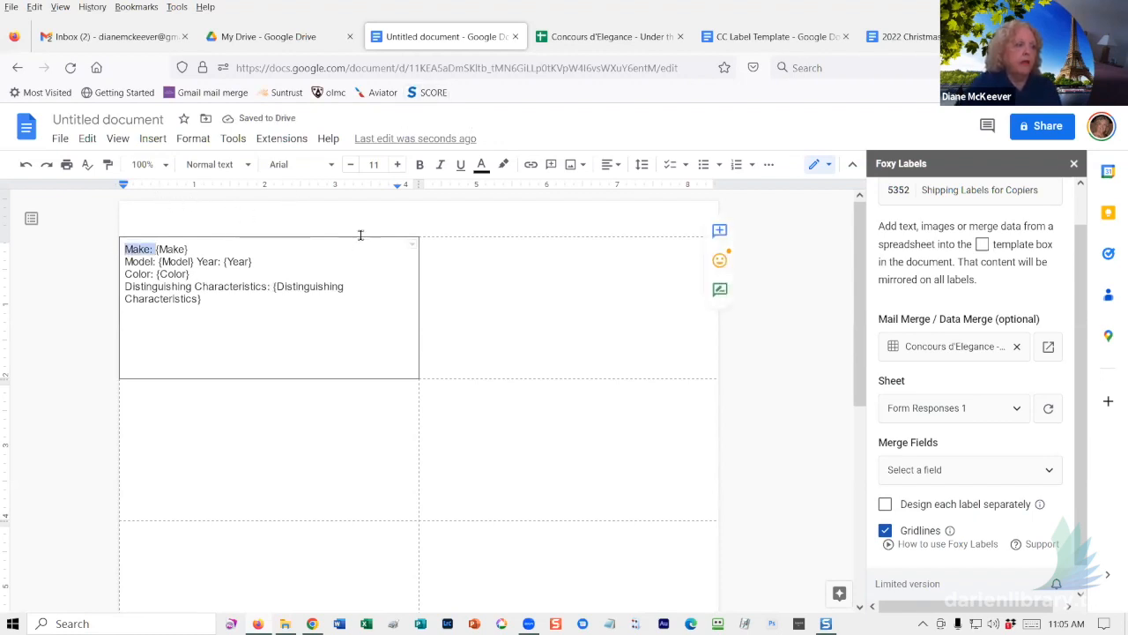
- Bold the Make: caption and paint-format that bold onto Model:, Color: and Distinguishing Characteristics:
click(419, 167)
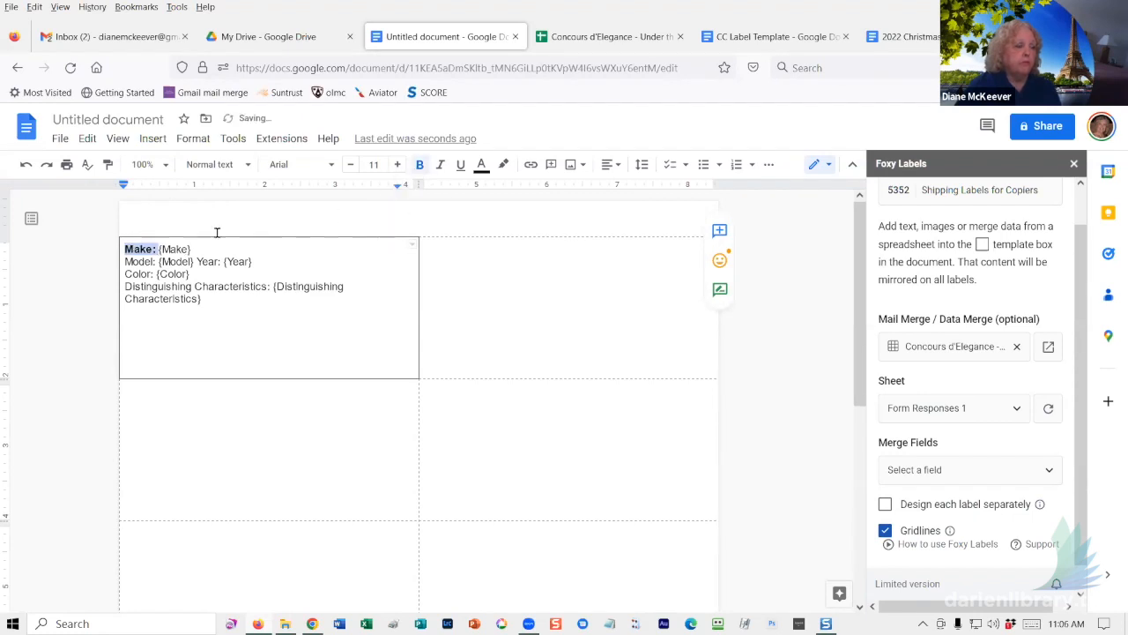
click(106, 165)
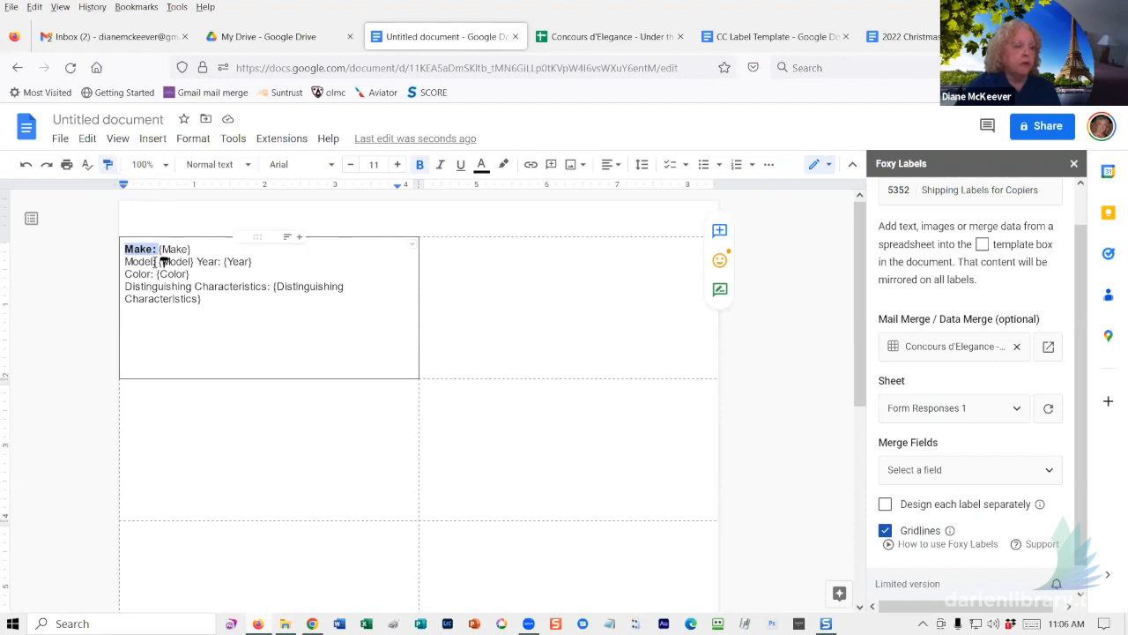
drag(126, 261, 157, 261)
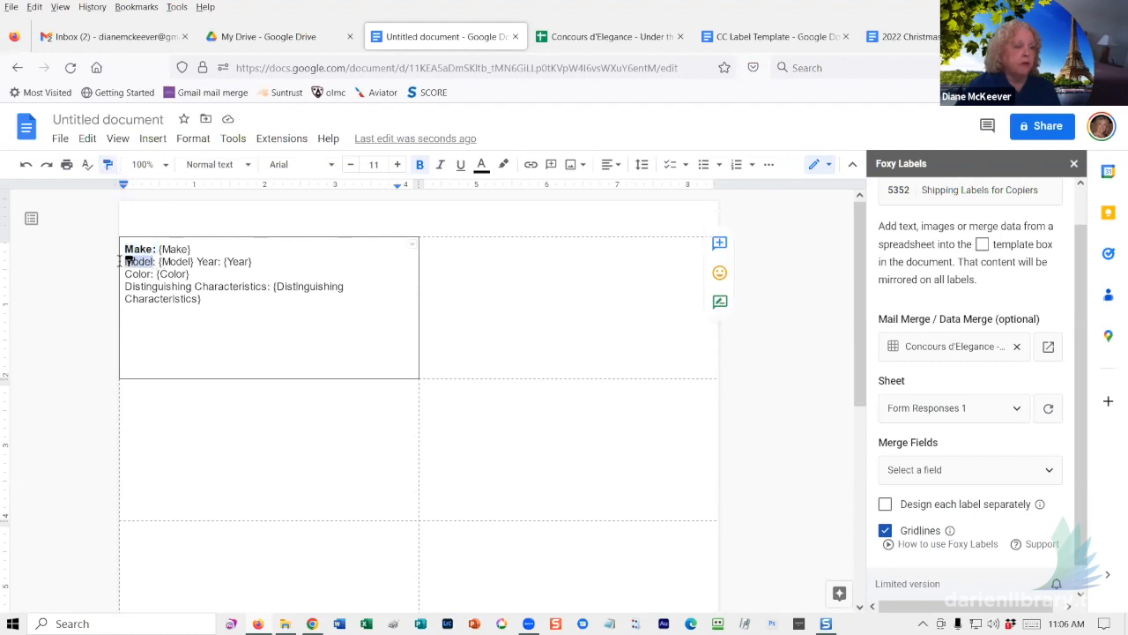
click(106, 165)
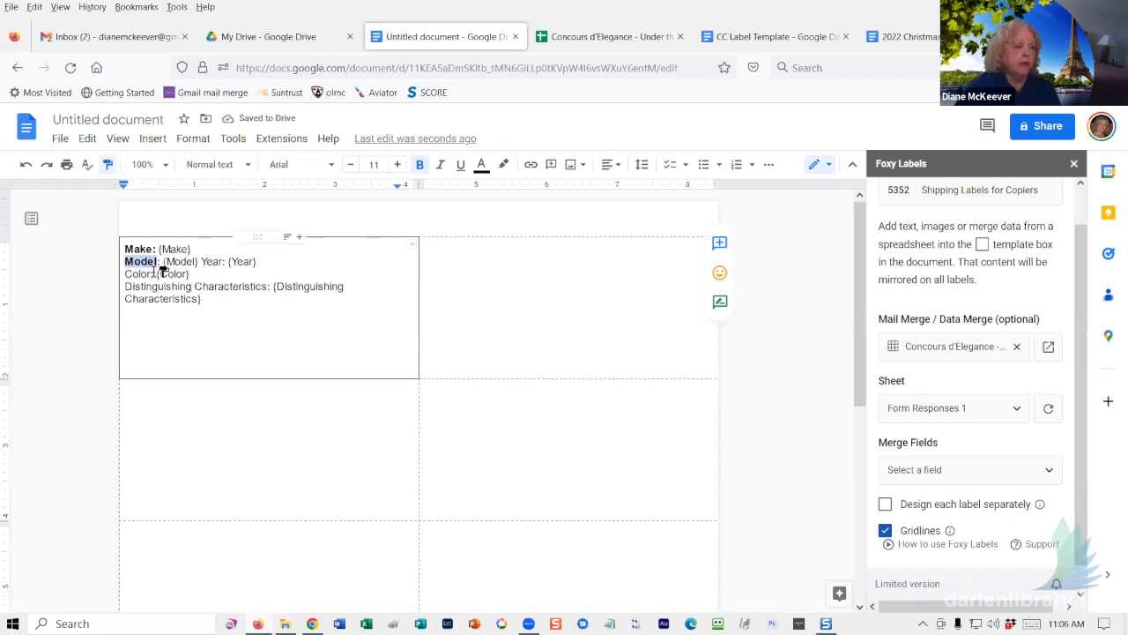
drag(125, 275, 154, 274)
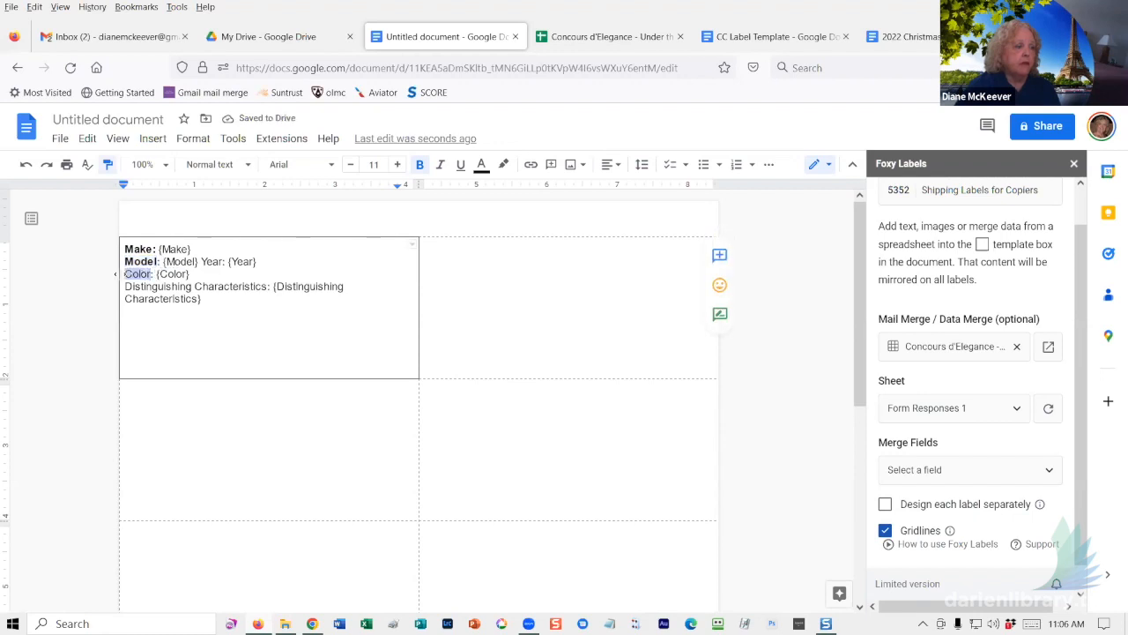
click(108, 165)
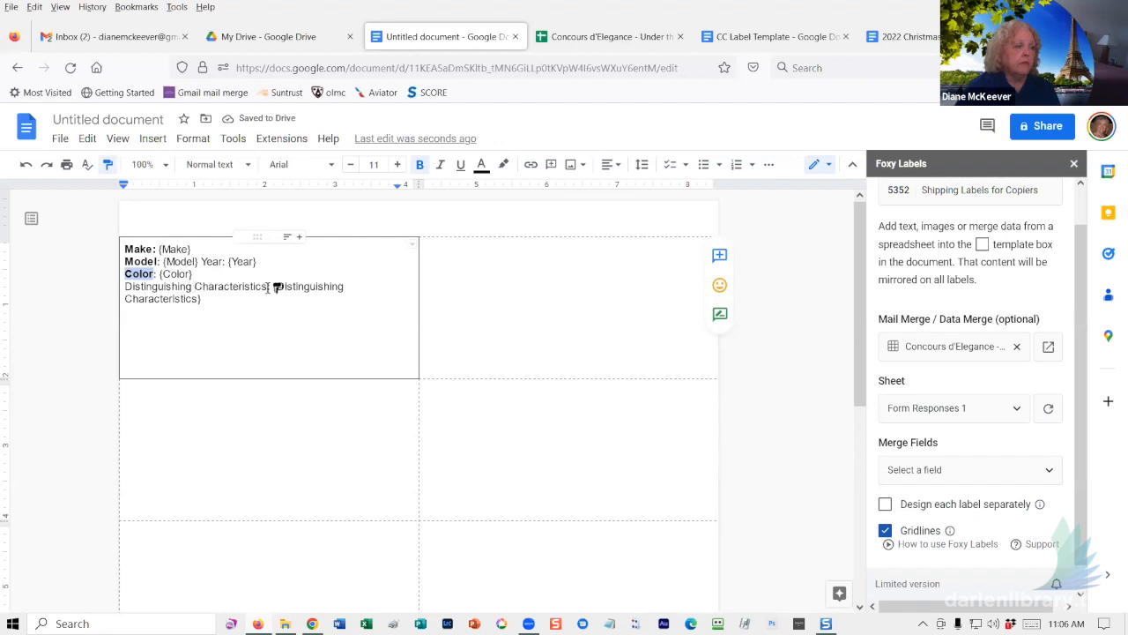
drag(280, 287, 126, 287)
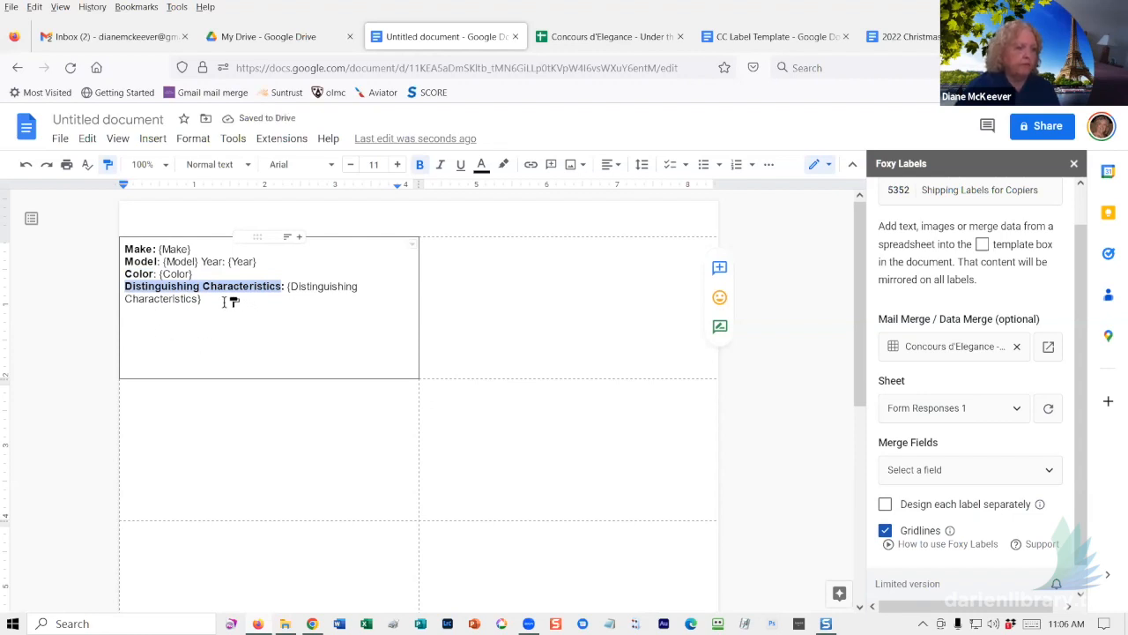
click(107, 165)
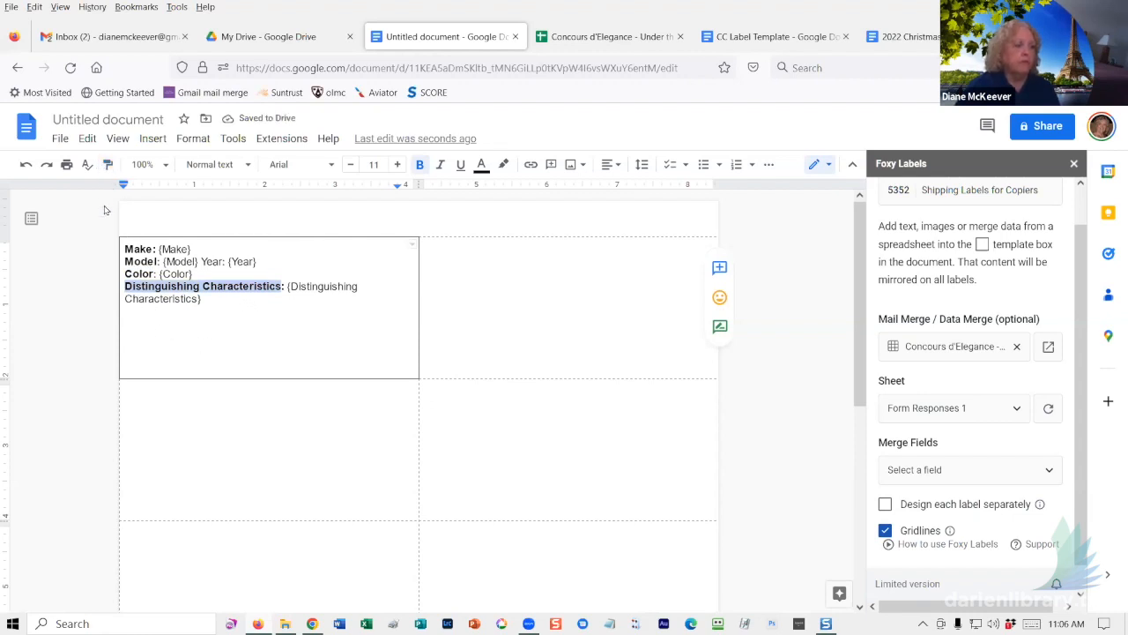
click(235, 333)
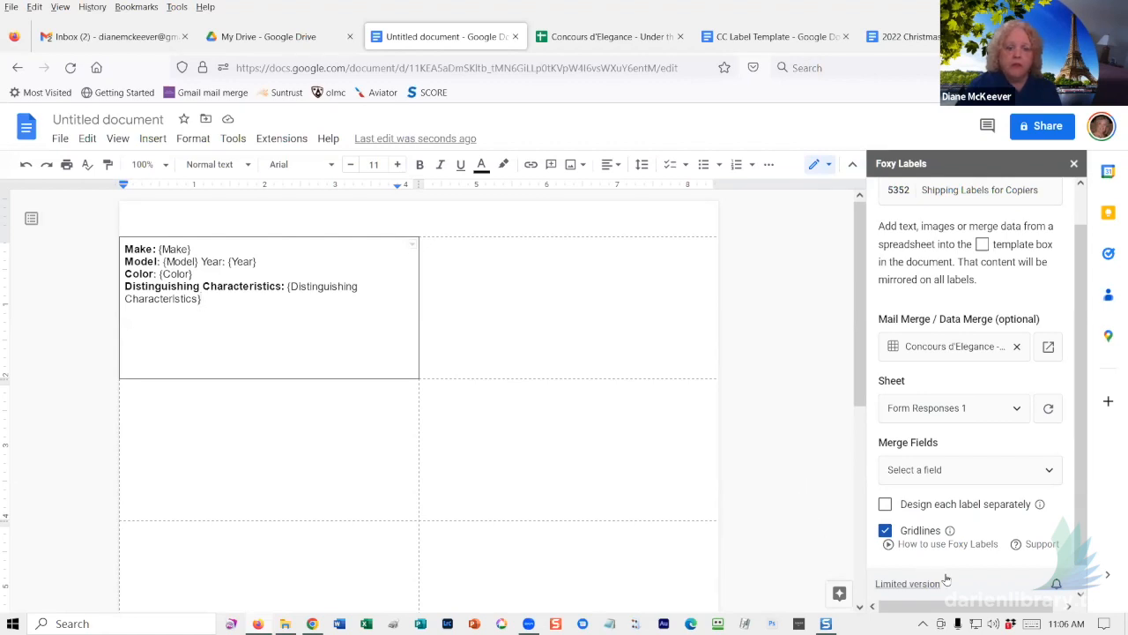
- Run Create labels from the Foxy Labels sidebar for the bold-captioned vehicle template
scroll(978, 562, down, 1)
scroll(979, 562, down, 1)
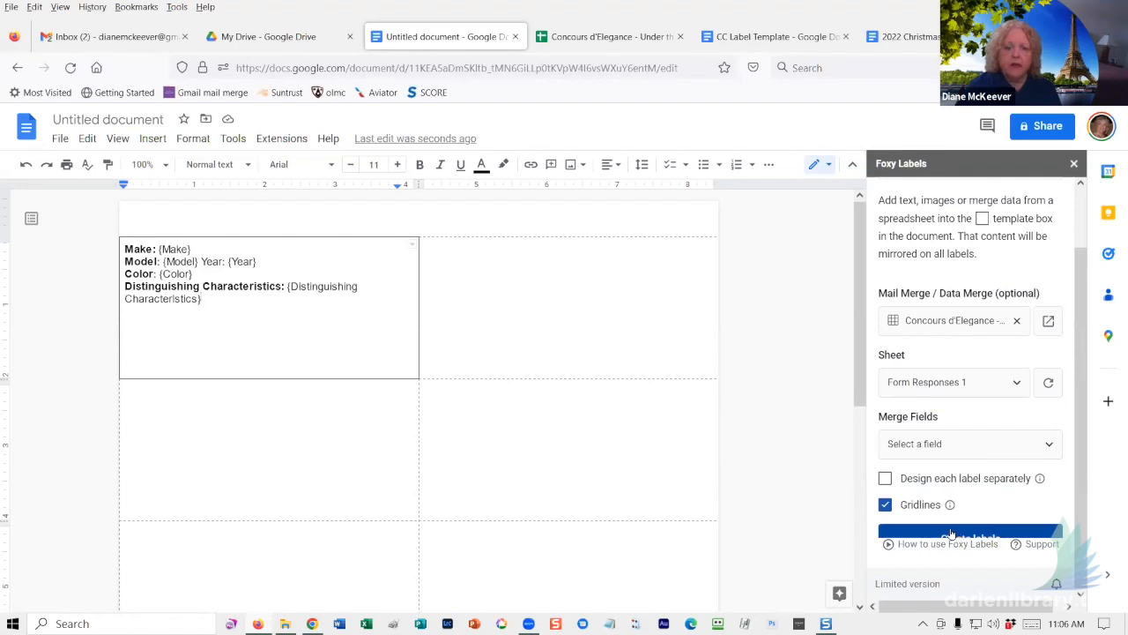
click(951, 533)
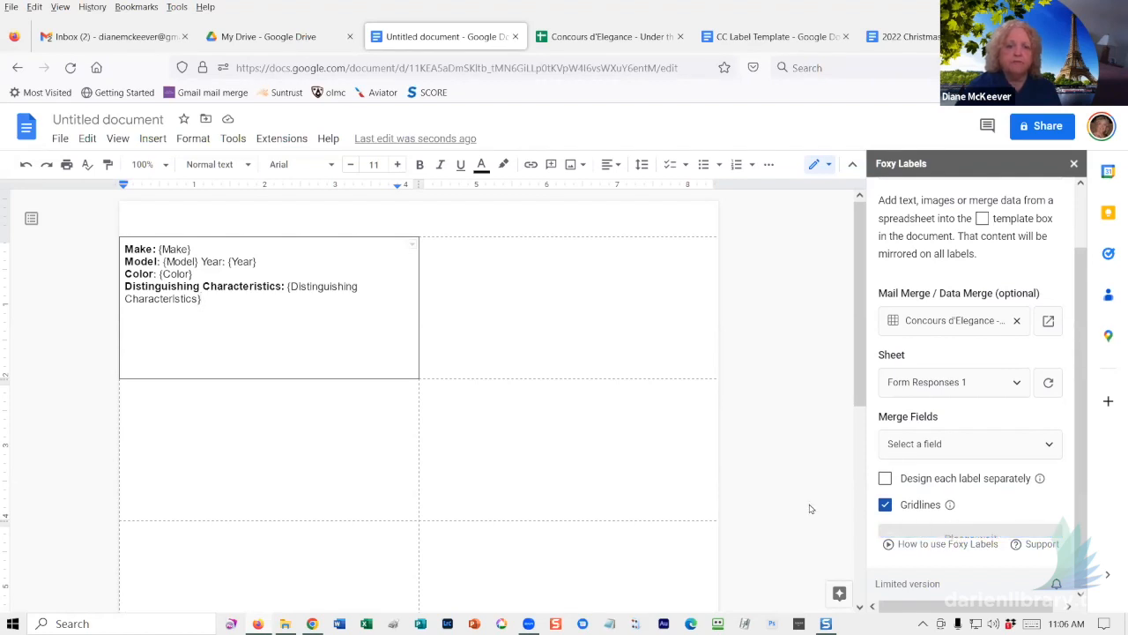
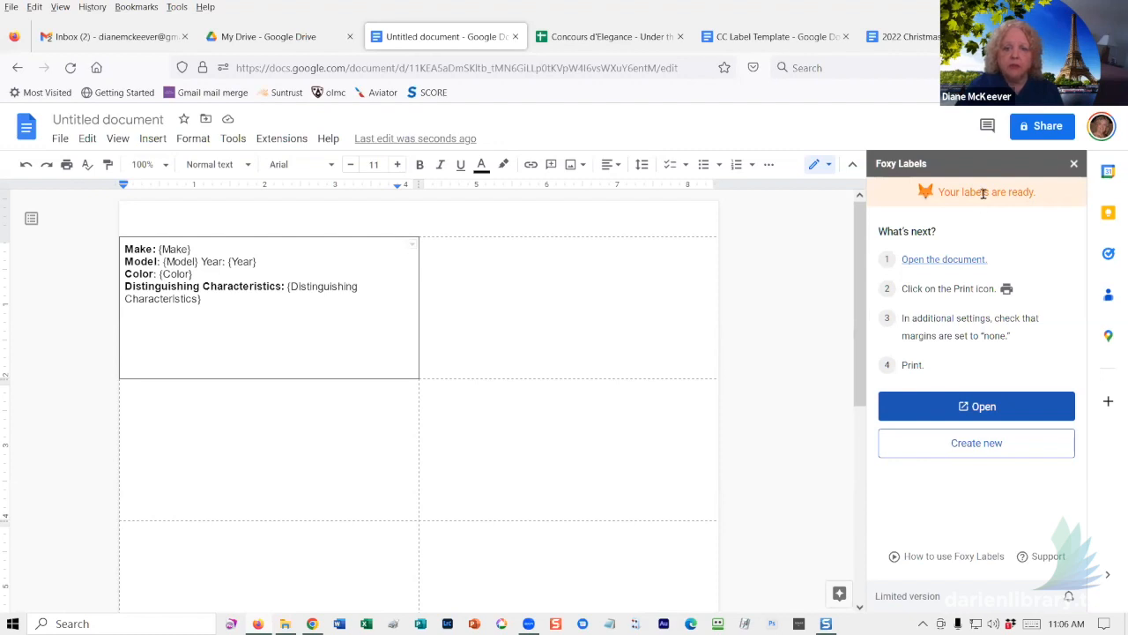
- Open the generated car labels document from the Foxy Labels sidebar
click(962, 410)
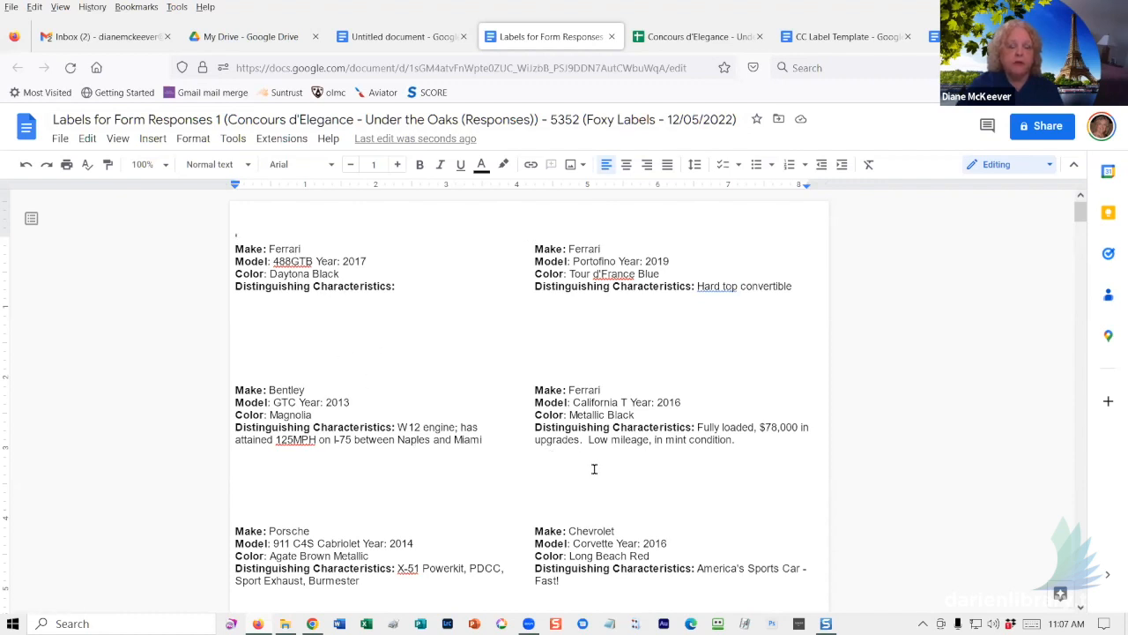
scroll(643, 468, down, 2)
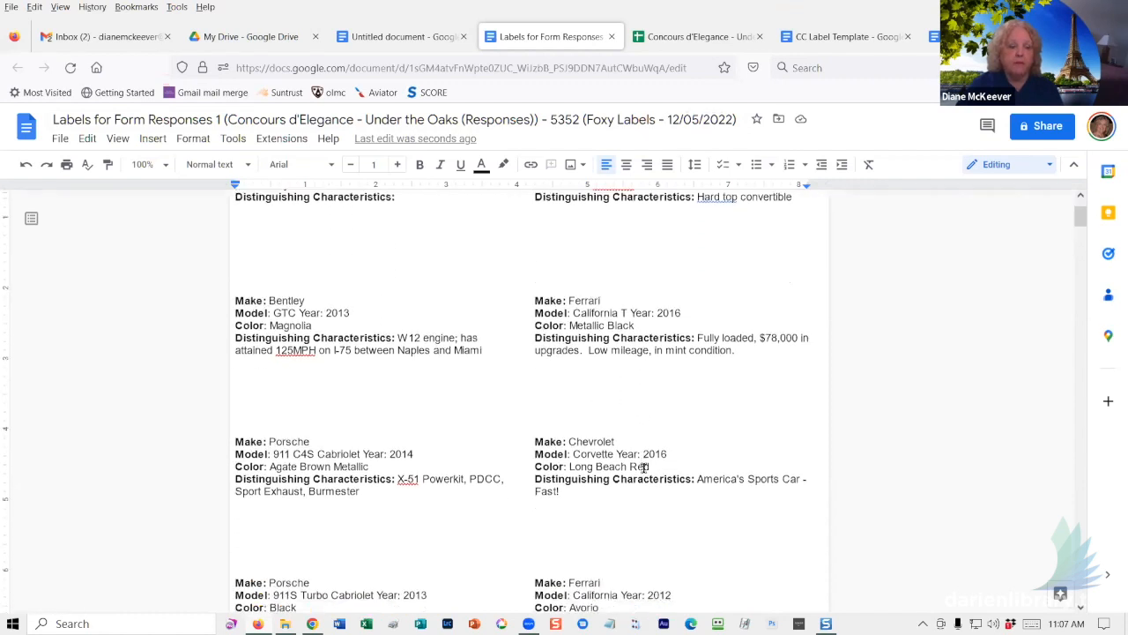
scroll(645, 468, down, 2)
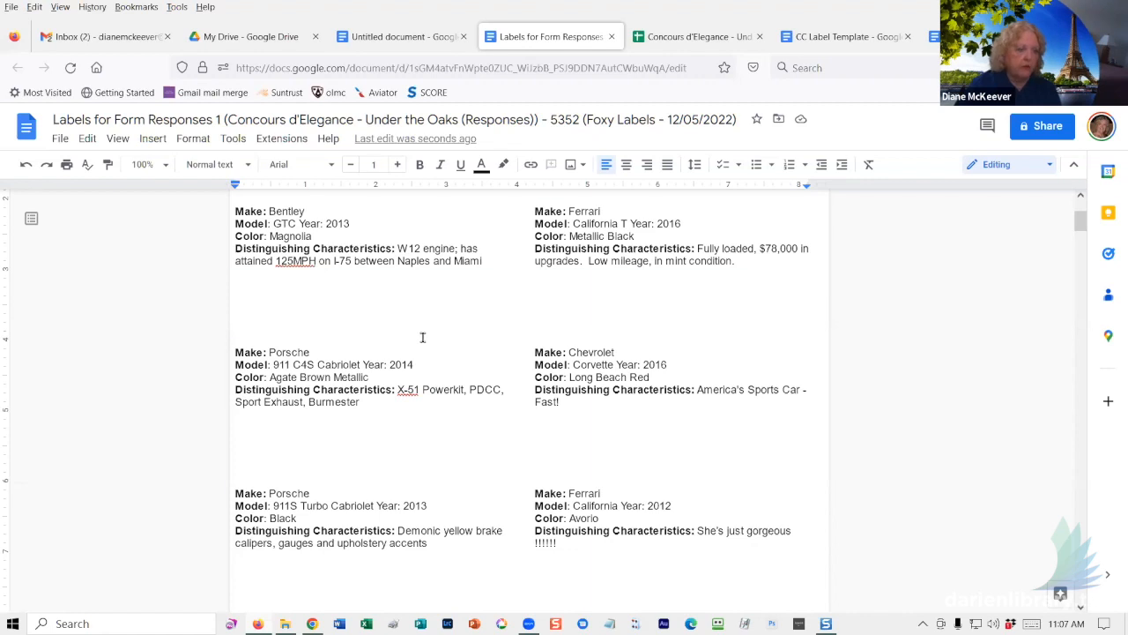
- Select the whole labels document and center-align the text of every car label
key(ctrl+a)
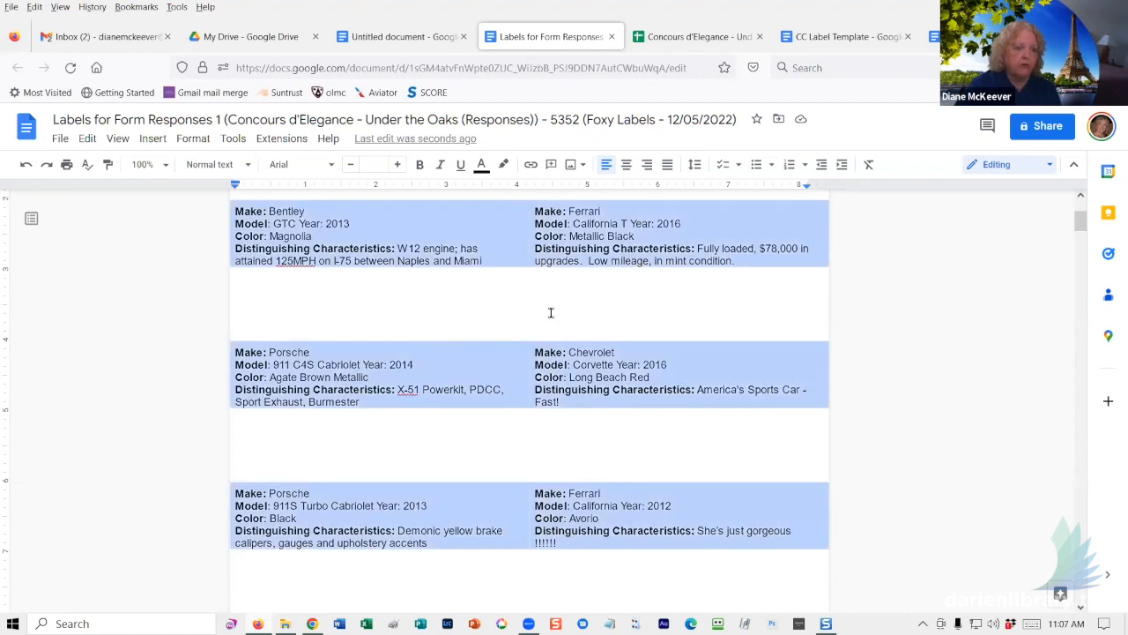
click(626, 167)
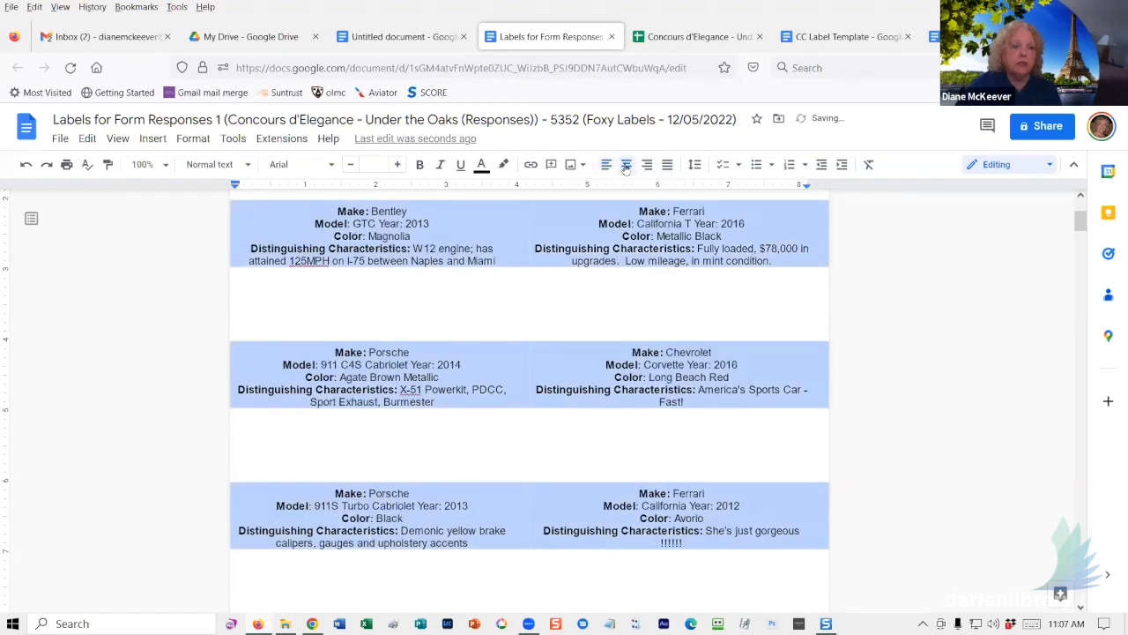
scroll(597, 297, up, 1)
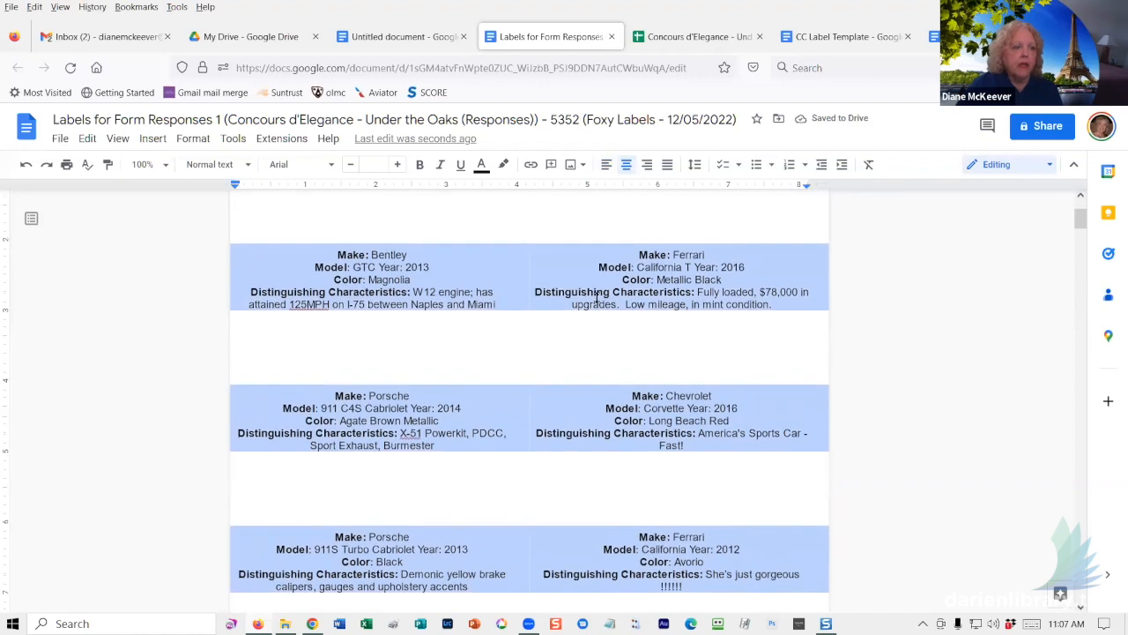
click(450, 287)
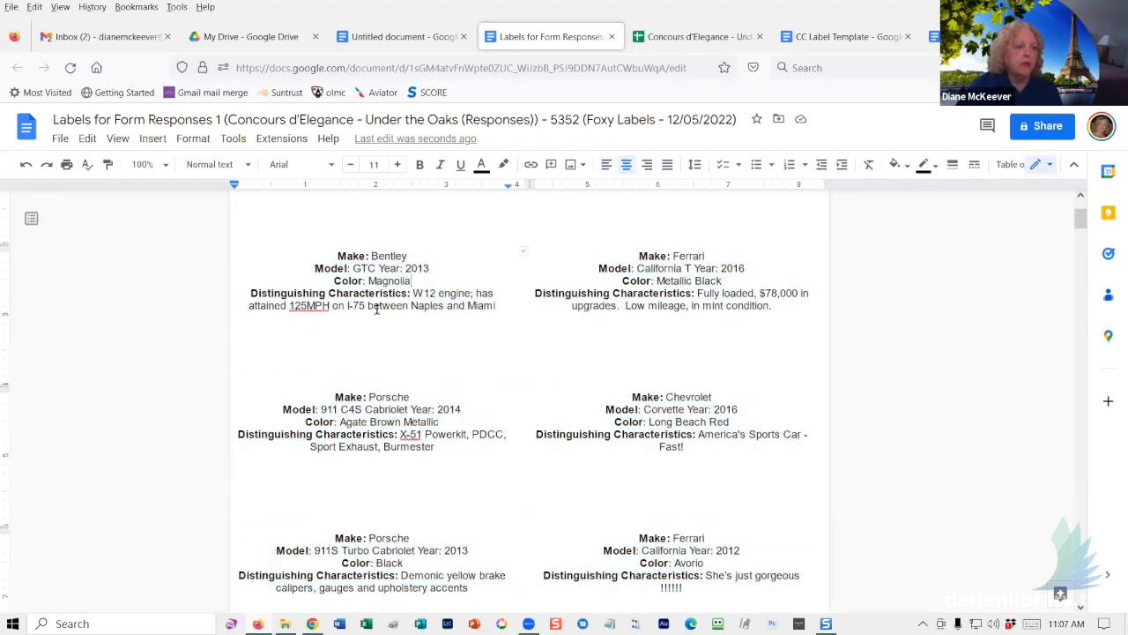
click(299, 264)
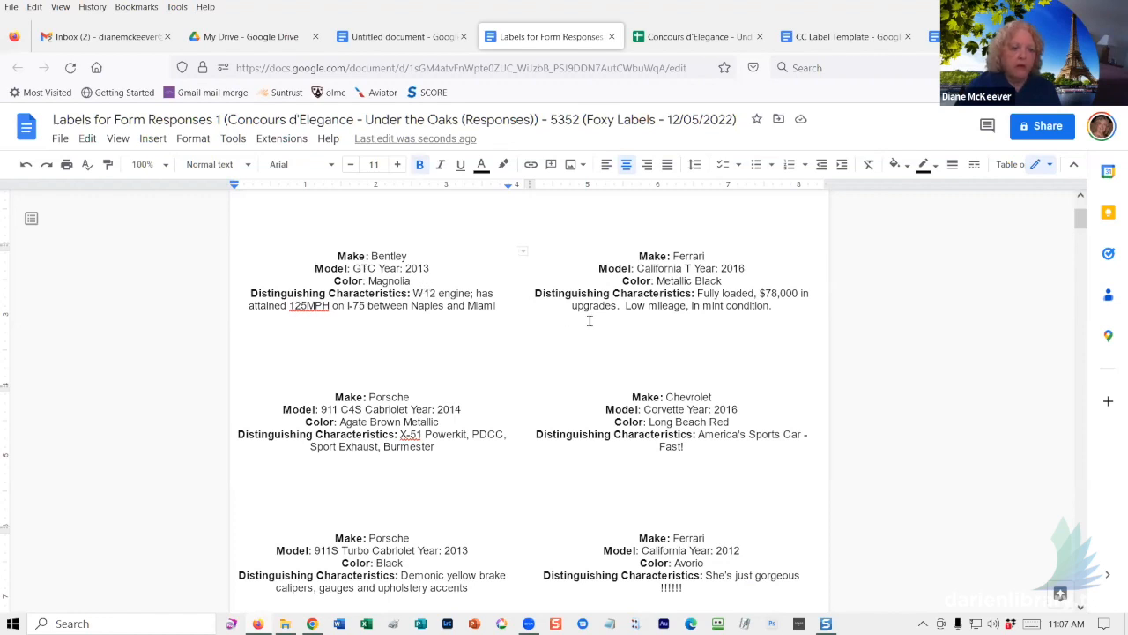
- Check the document's editing mode options, then return to the Untitled label template
key(ctrl+a)
click(1049, 166)
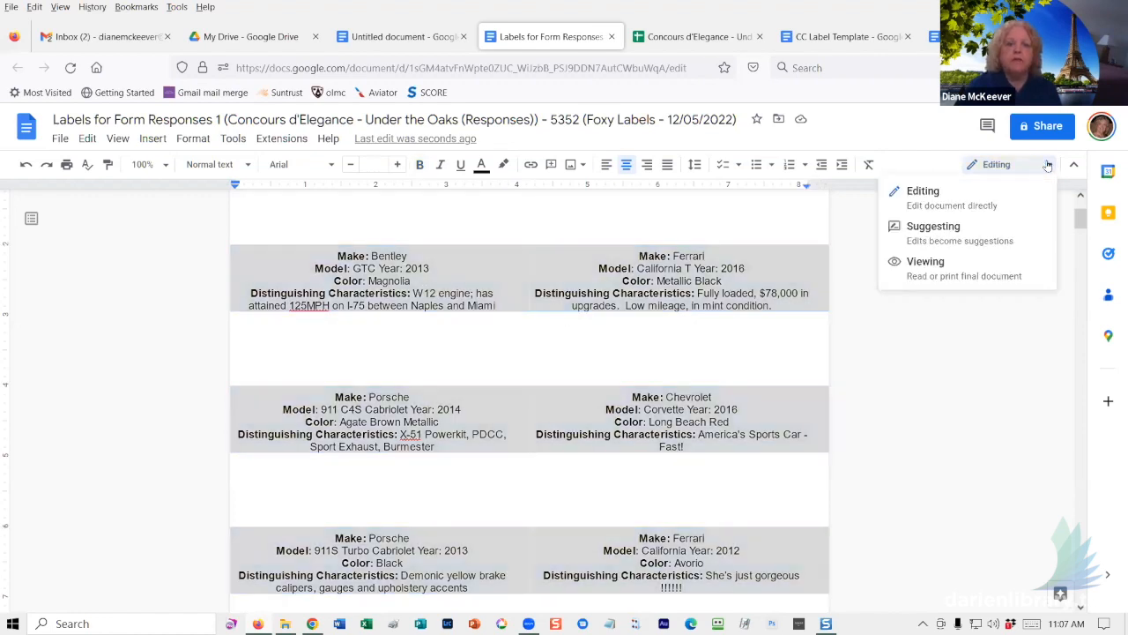
click(1048, 166)
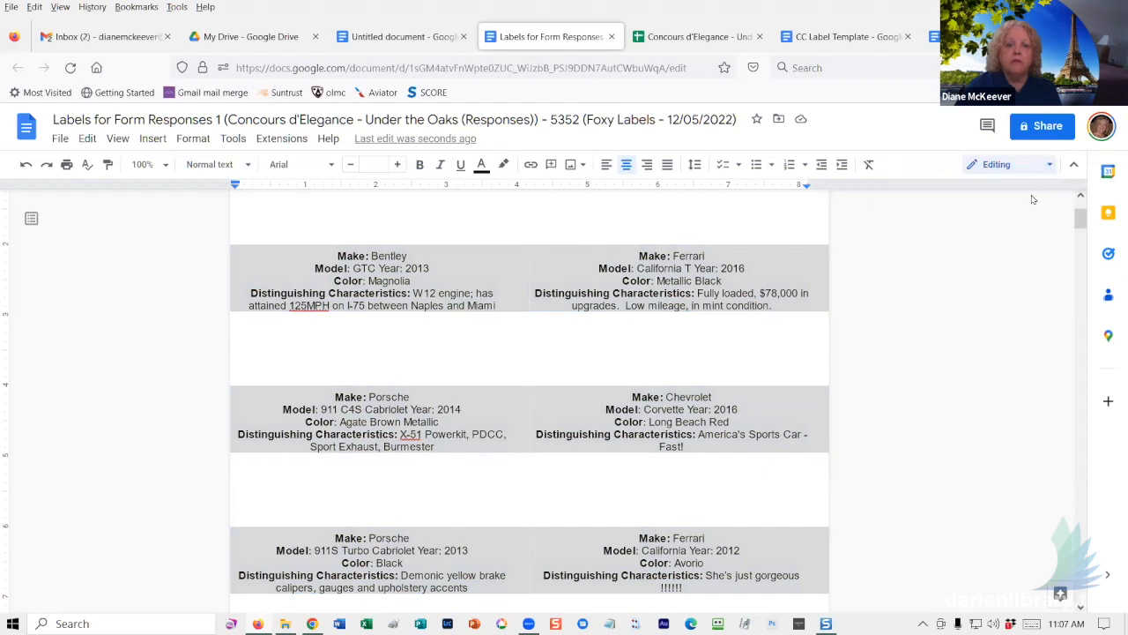
click(737, 281)
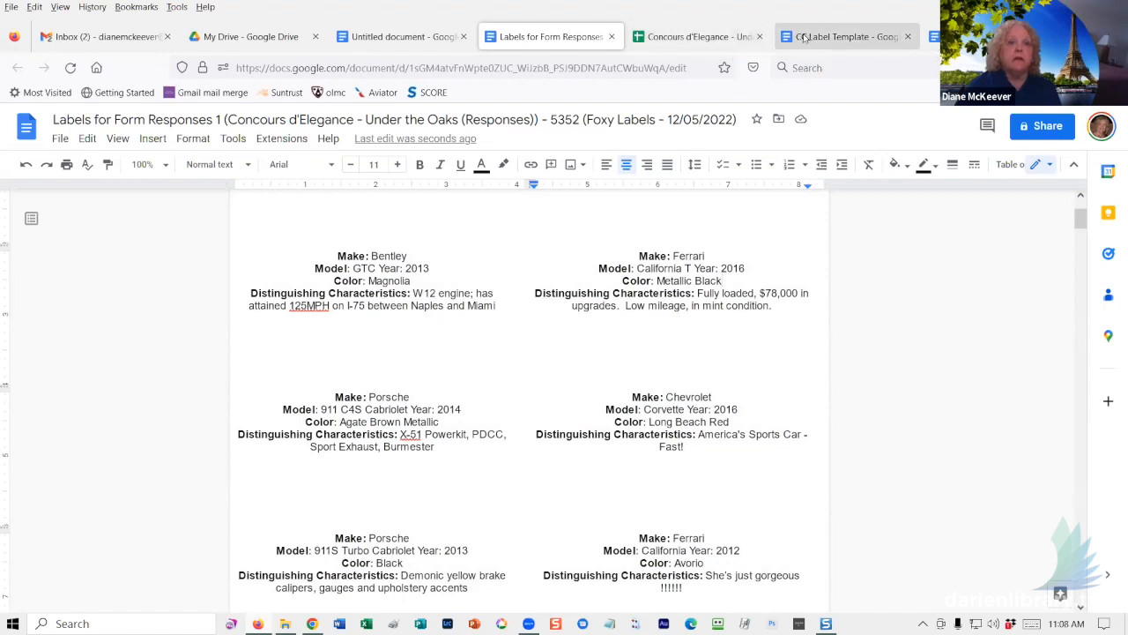
click(383, 37)
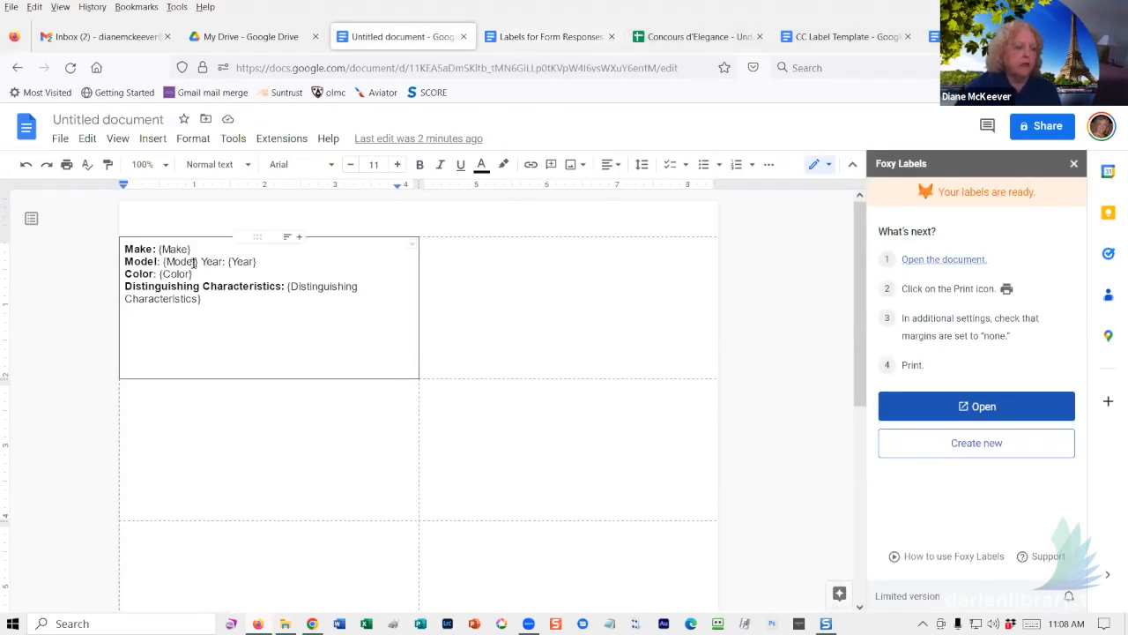
- Bold the Year: caption on the template's Model line
drag(200, 260, 224, 262)
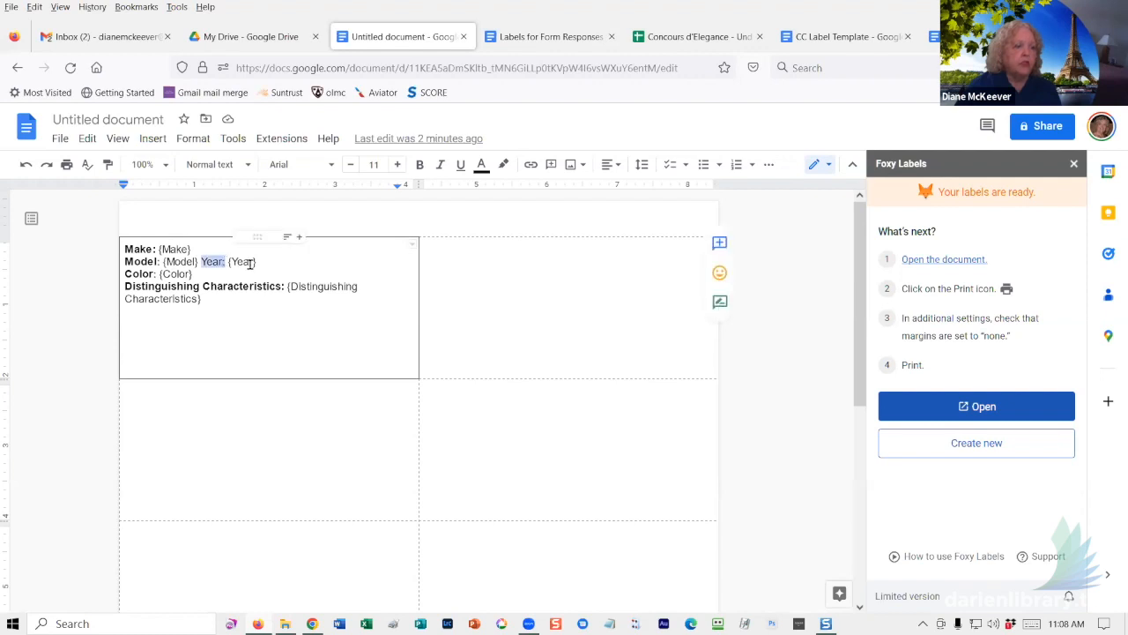
click(420, 164)
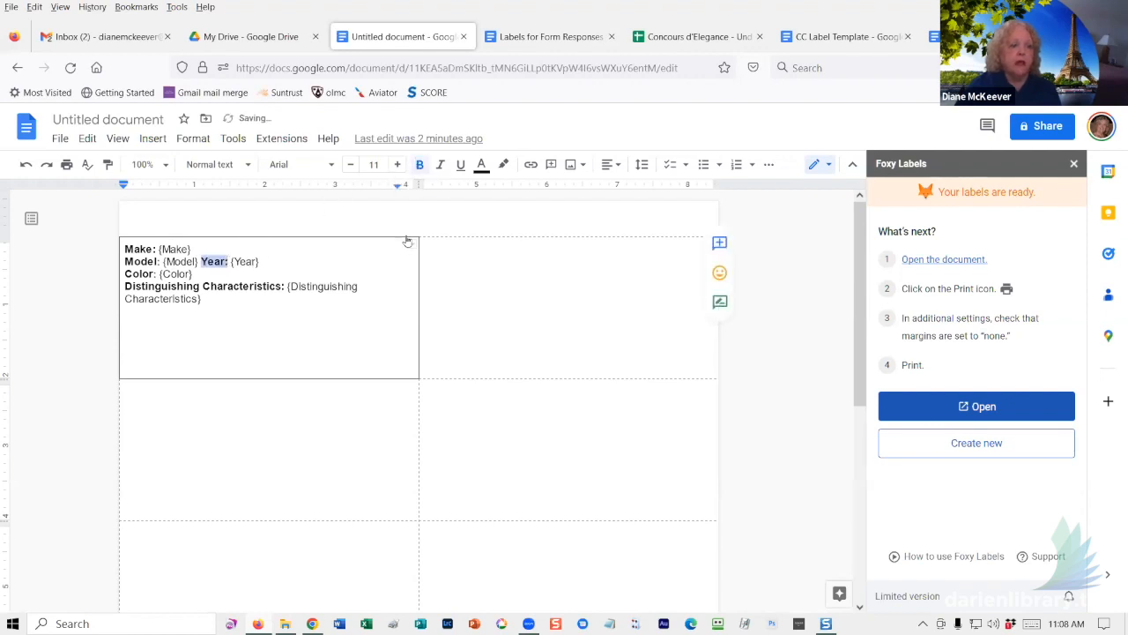
click(315, 303)
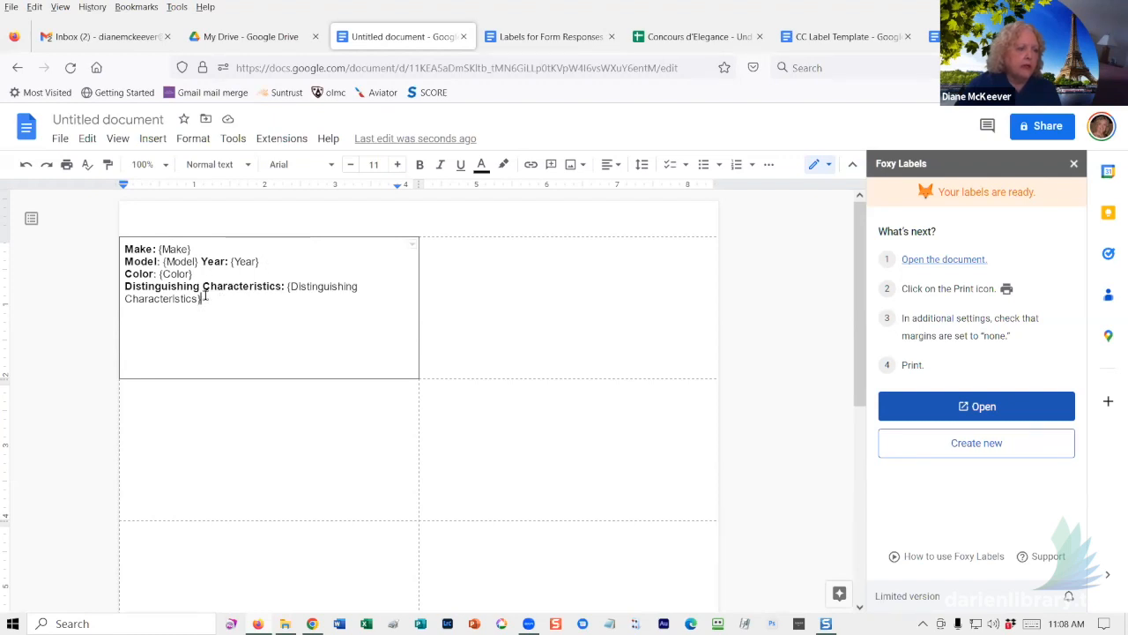
- Select the four template label lines and look through the alignment and menu options
drag(202, 299, 124, 248)
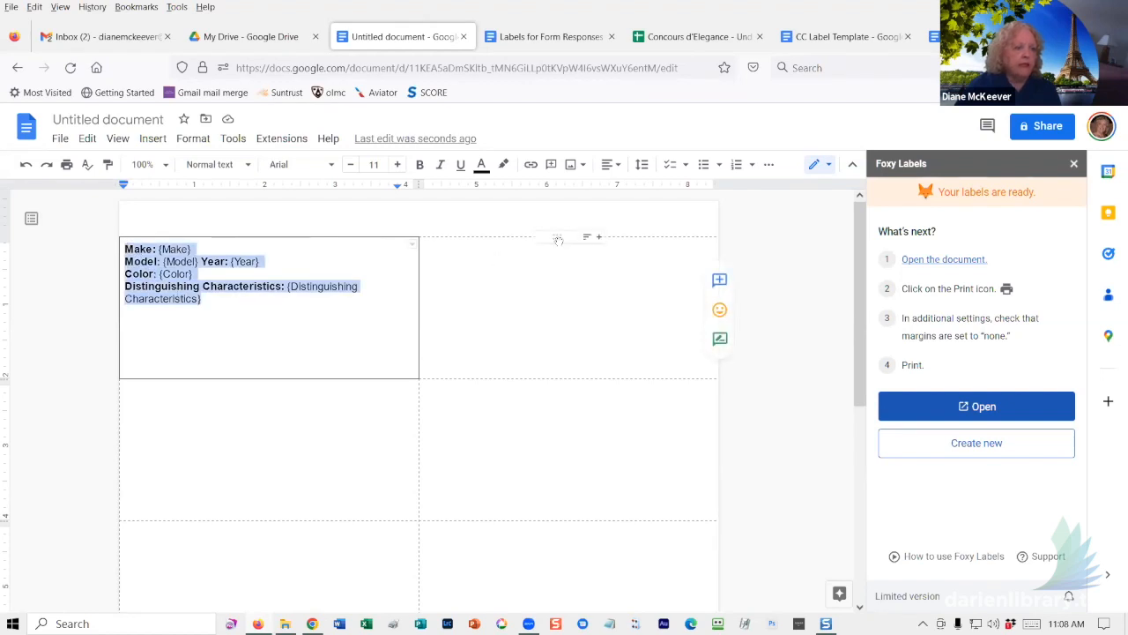
click(617, 167)
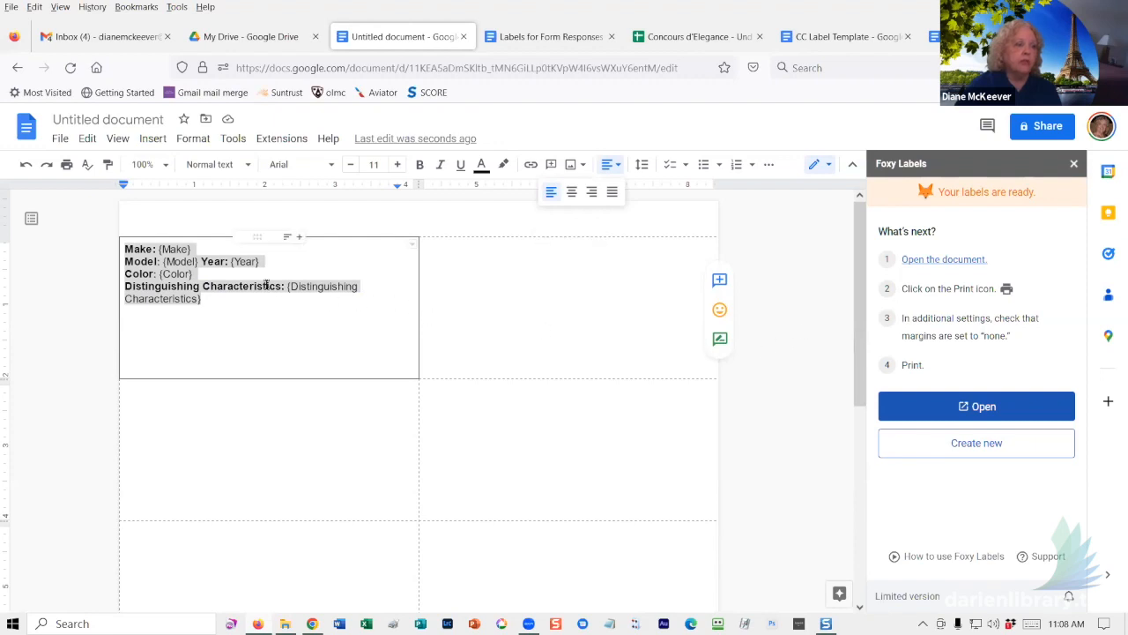
click(226, 139)
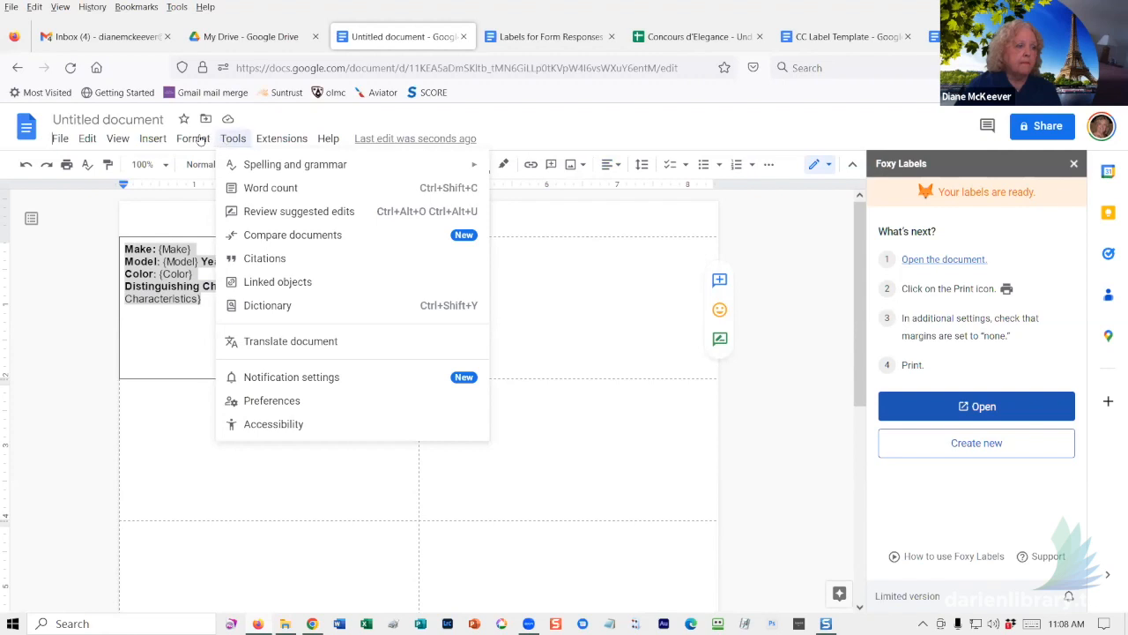
mouse_move(331, 143)
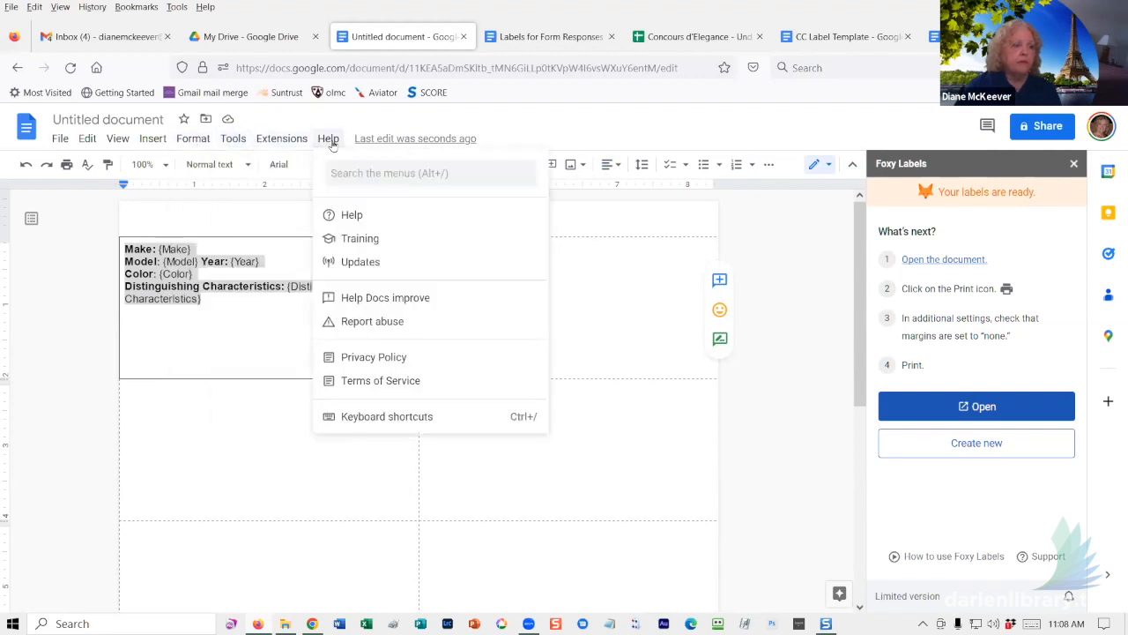
mouse_move(284, 142)
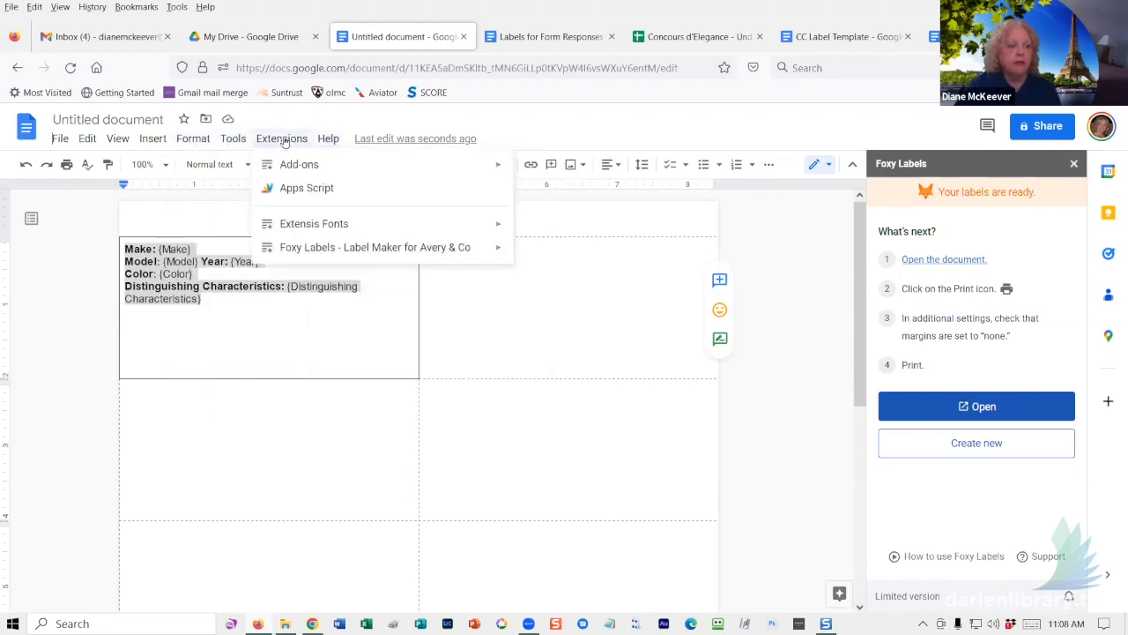
click(285, 347)
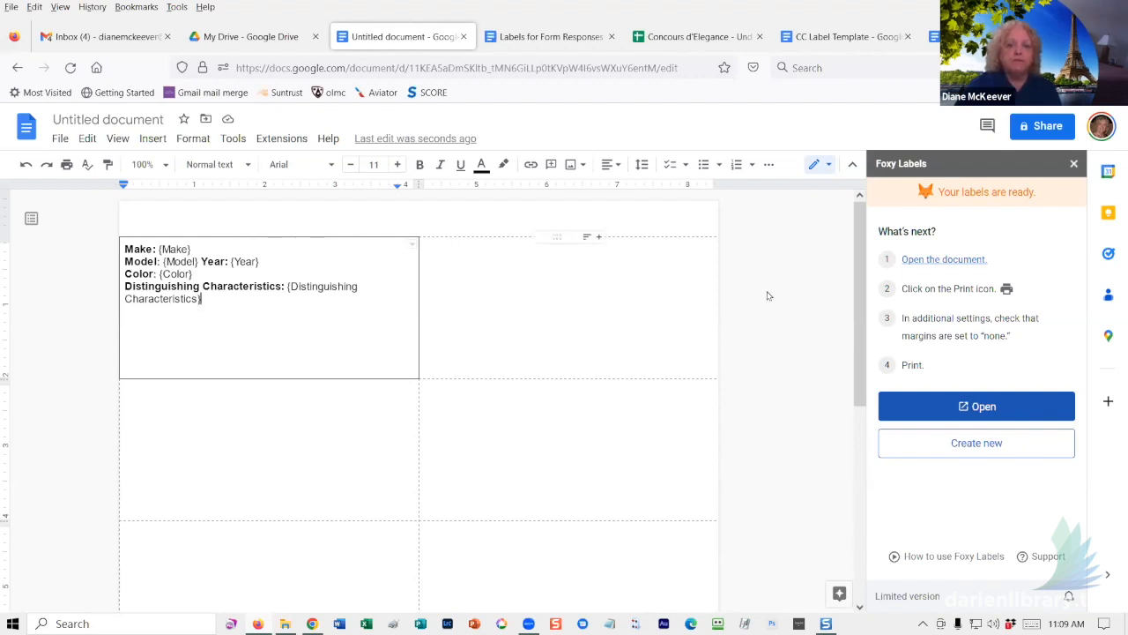
- Delete all text from the template label and close the Foxy Labels panel
drag(227, 302, 121, 253)
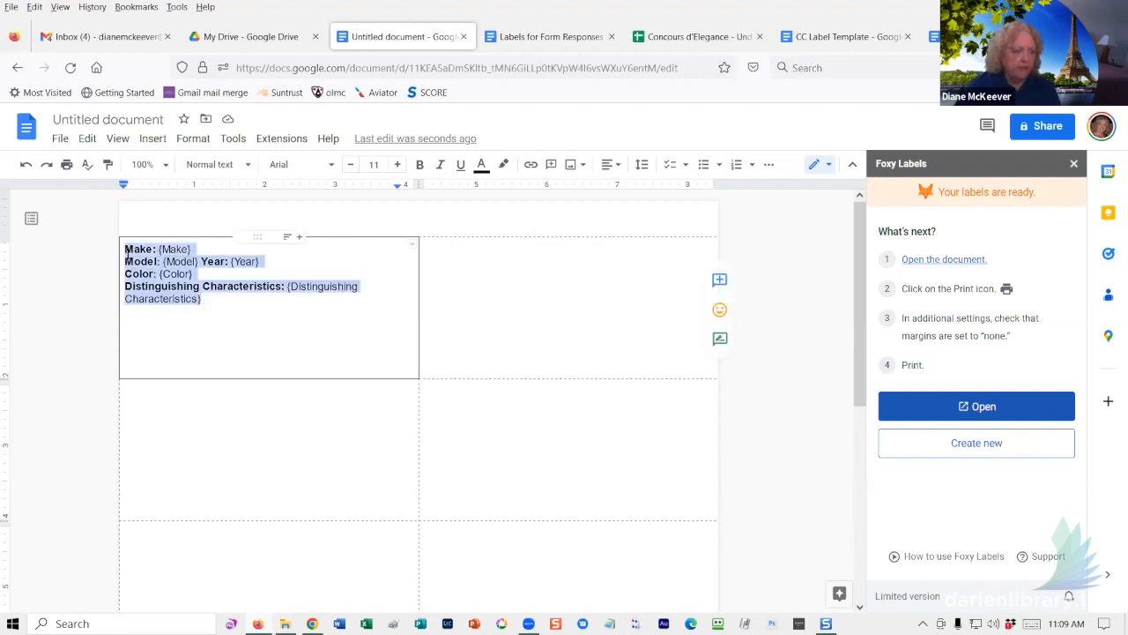
key(BackSpace)
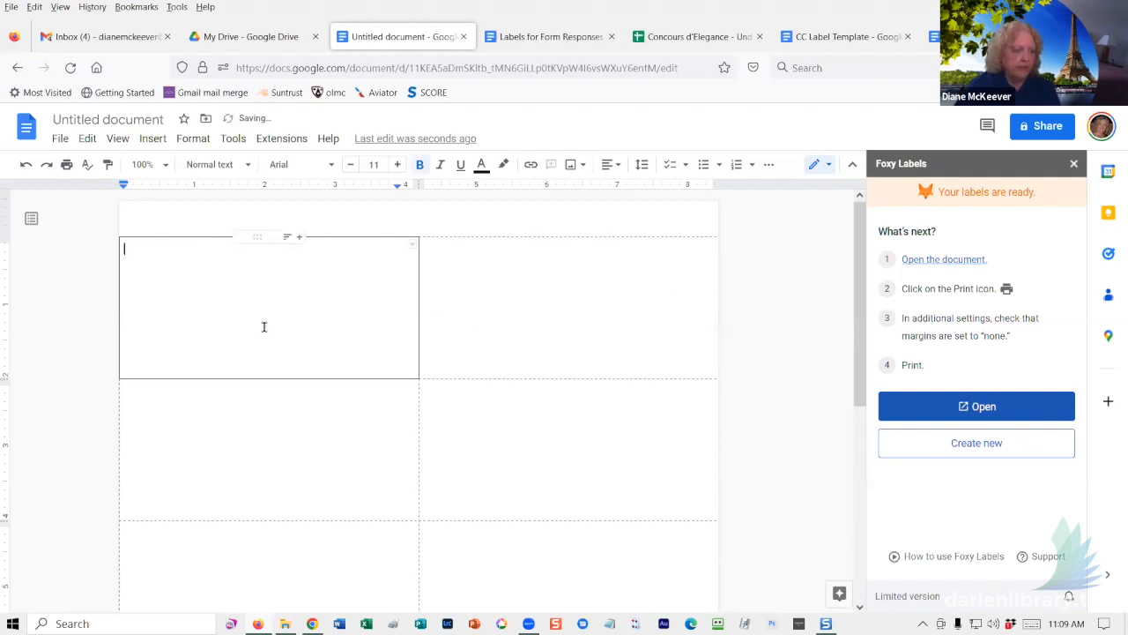
click(906, 263)
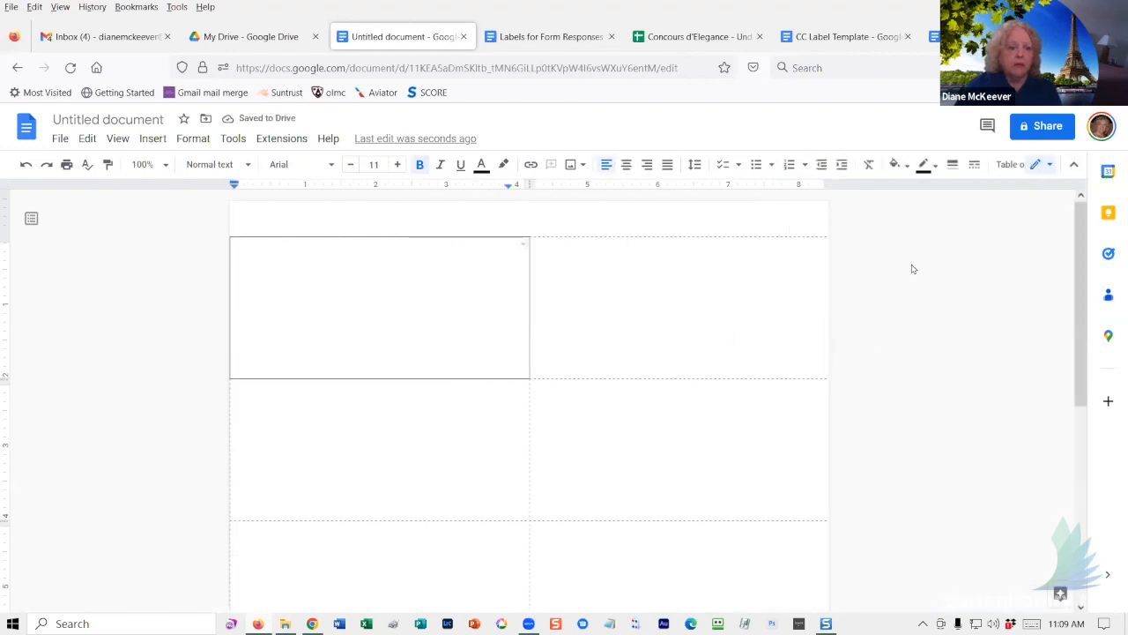
- Start a new label setup with Extensions > Foxy Labels > Create labels
click(281, 138)
mouse_move(309, 234)
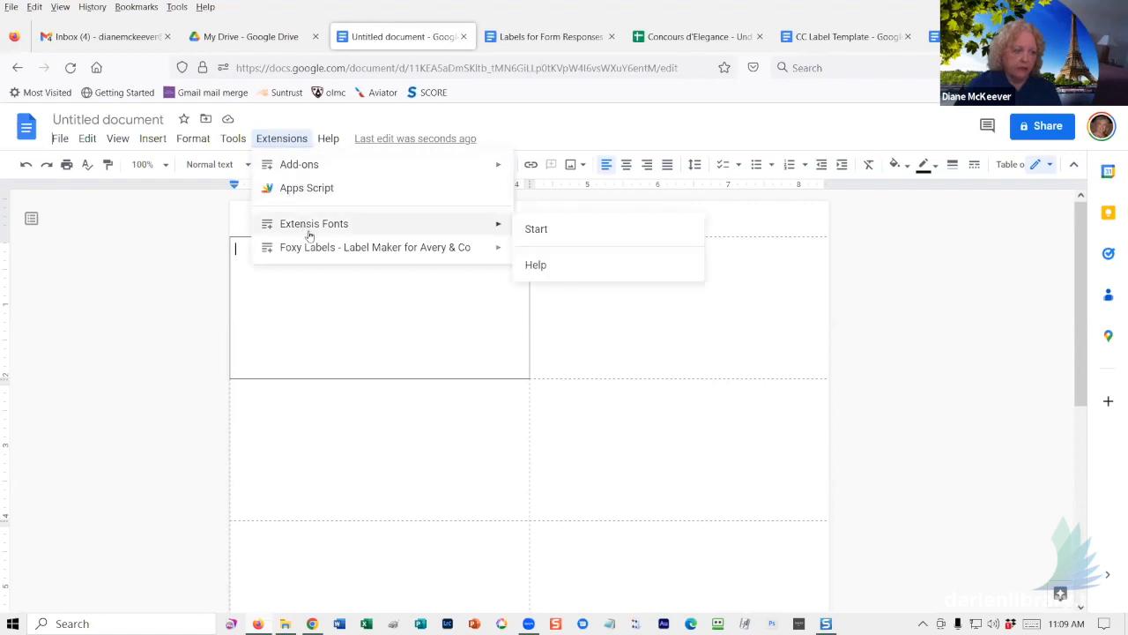
mouse_move(423, 256)
click(568, 253)
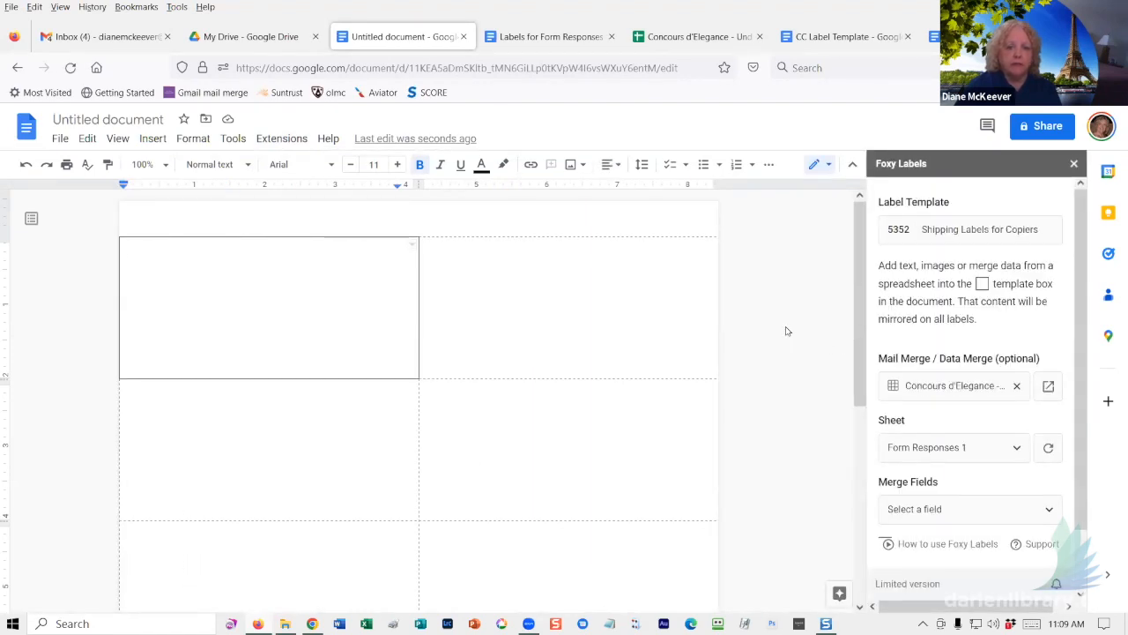
- Pick the Names for class spreadsheet as merge data and click into the first label
click(932, 388)
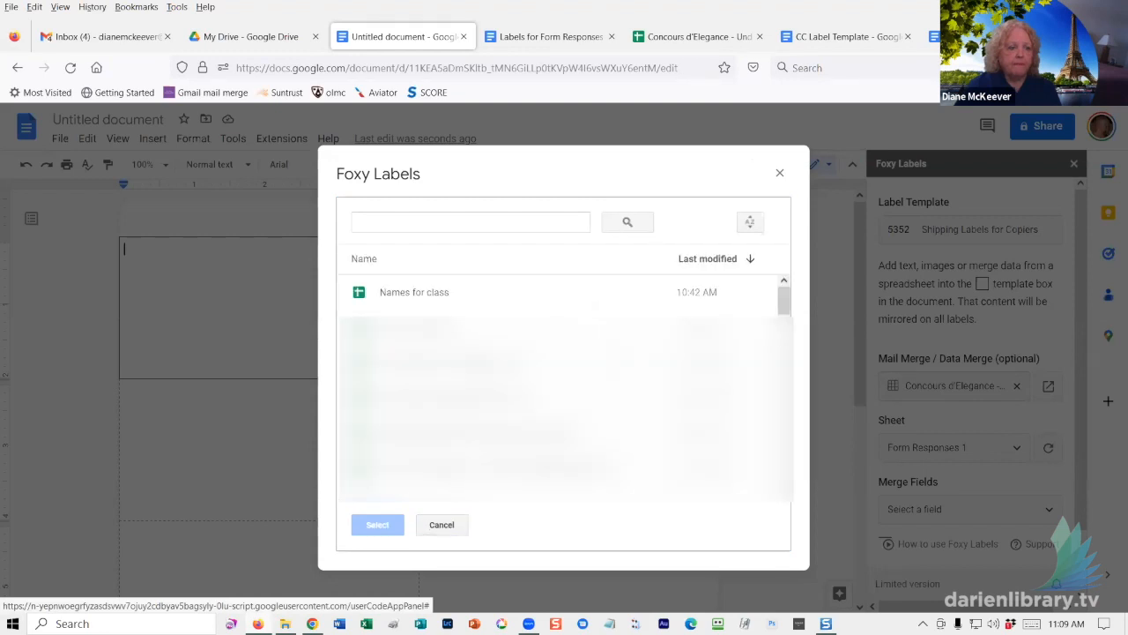
double_click(414, 296)
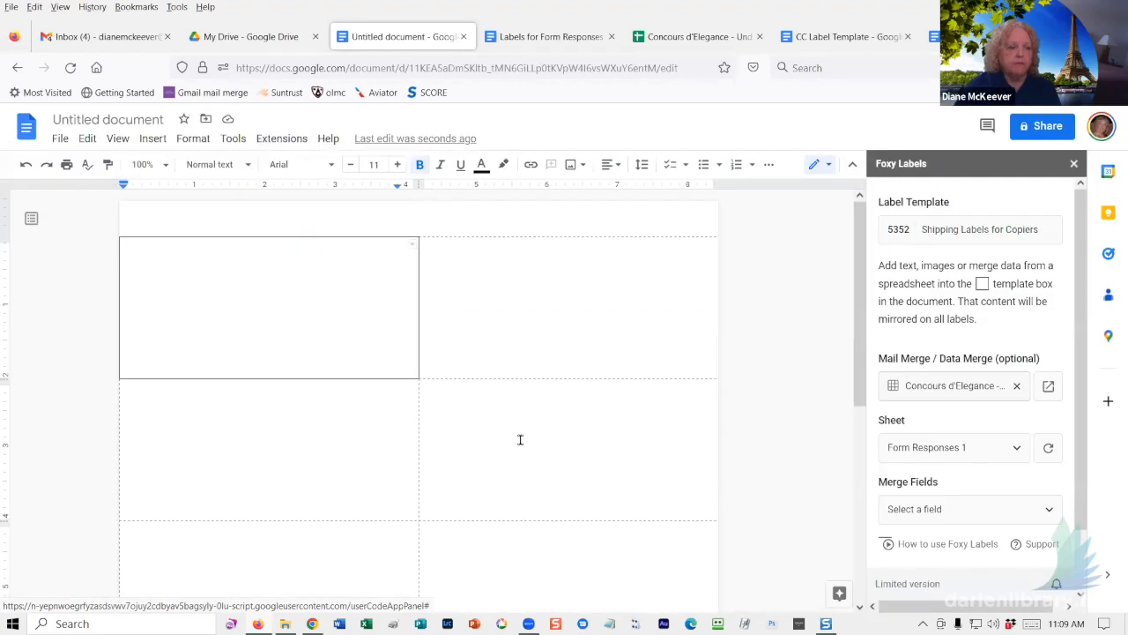
click(244, 280)
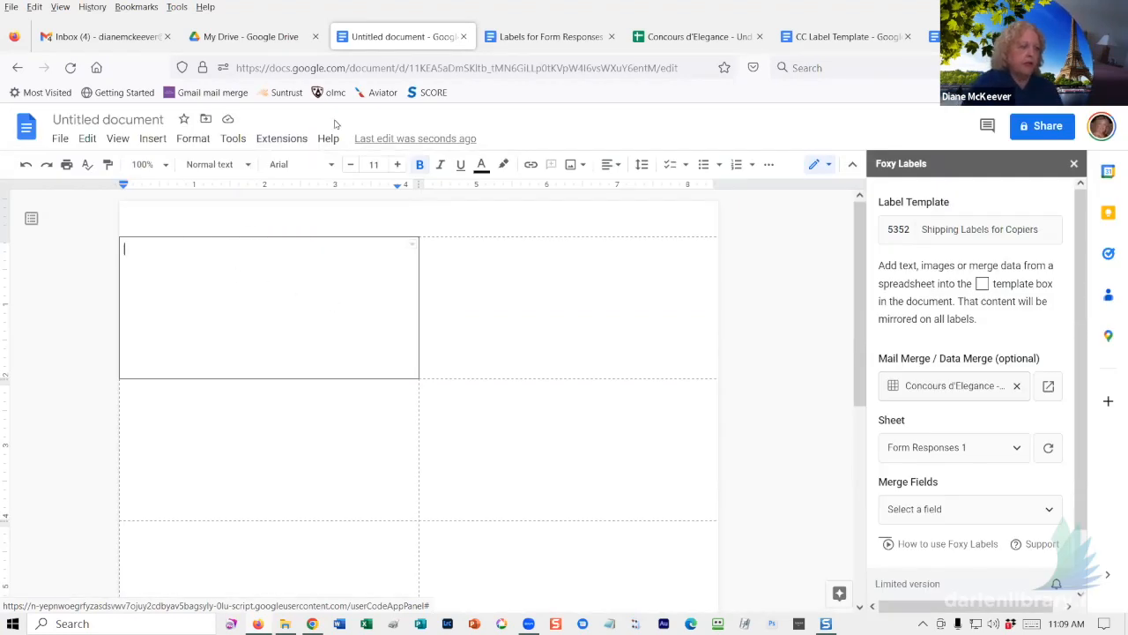
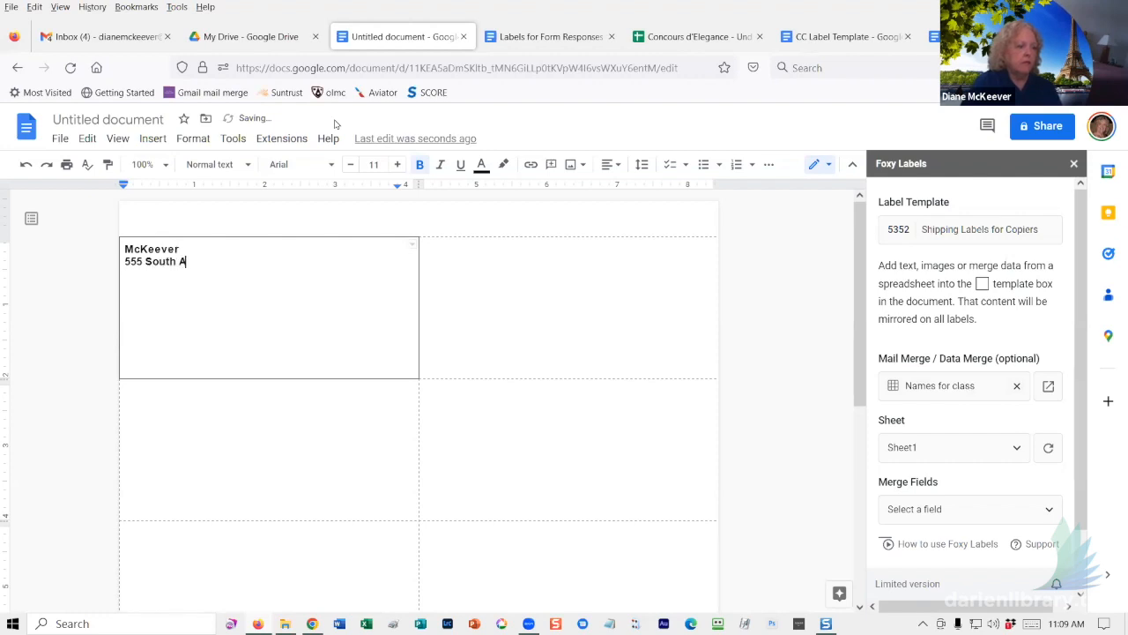
- Type the three-line return address into the first label, followed by blank lines
key(Return)
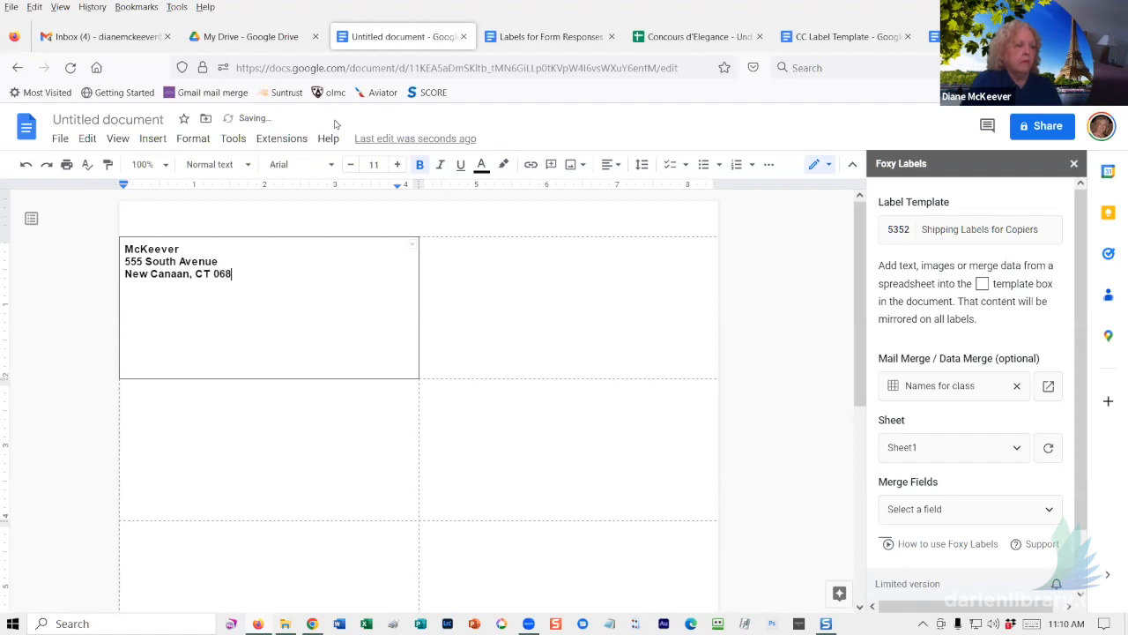
key(Return)
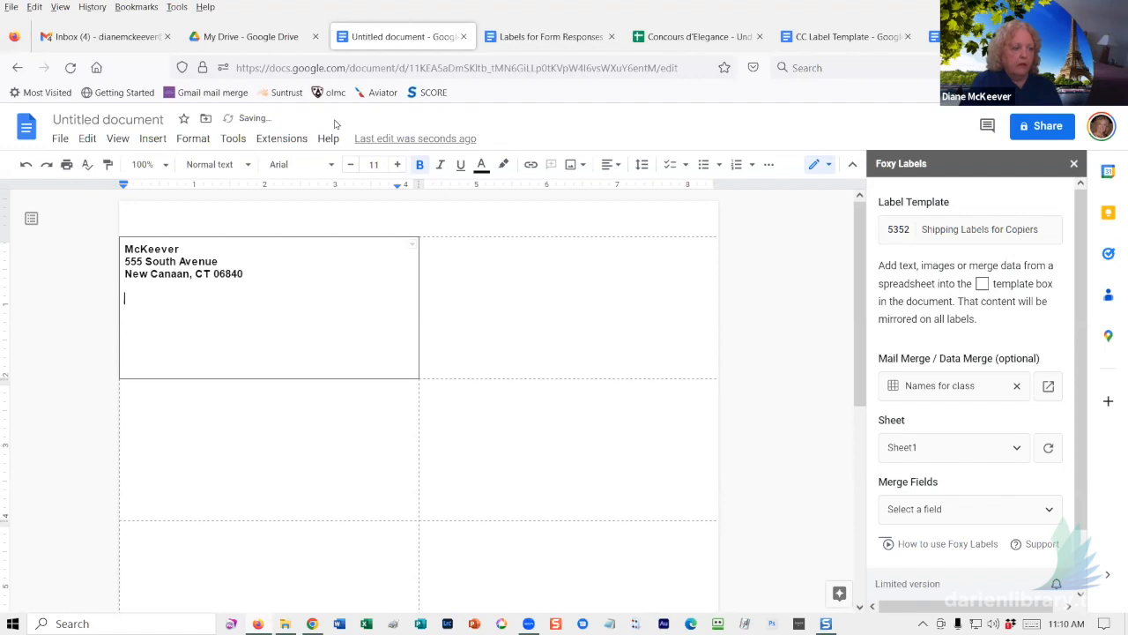
key(Return)
- Make the return address regular weight and one size smaller, at 9 pt
drag(123, 248, 209, 327)
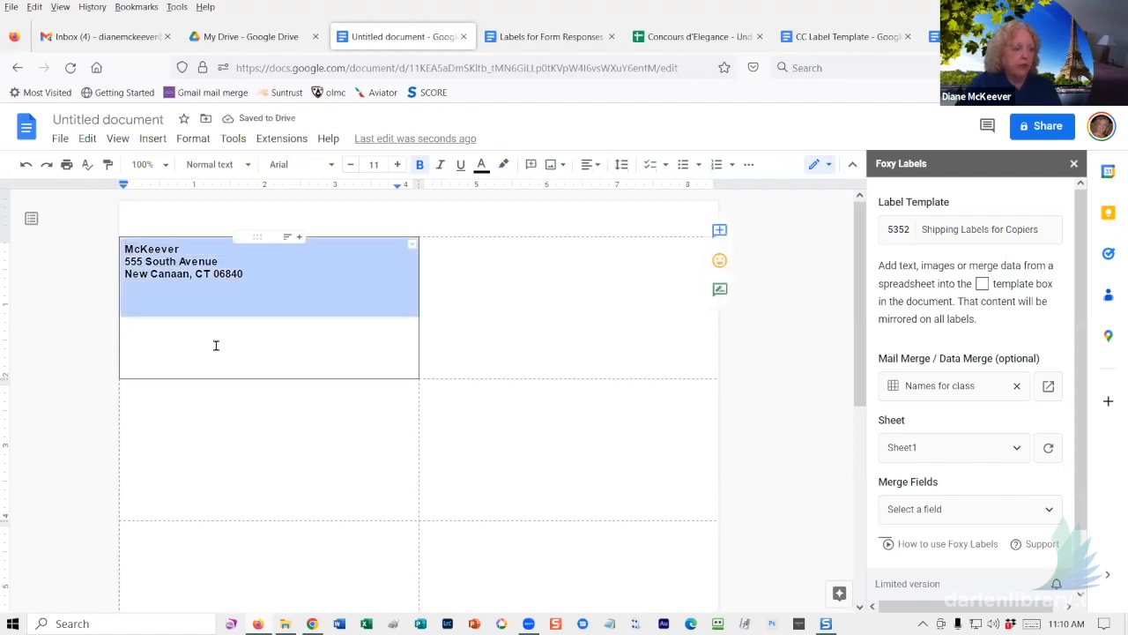
click(418, 169)
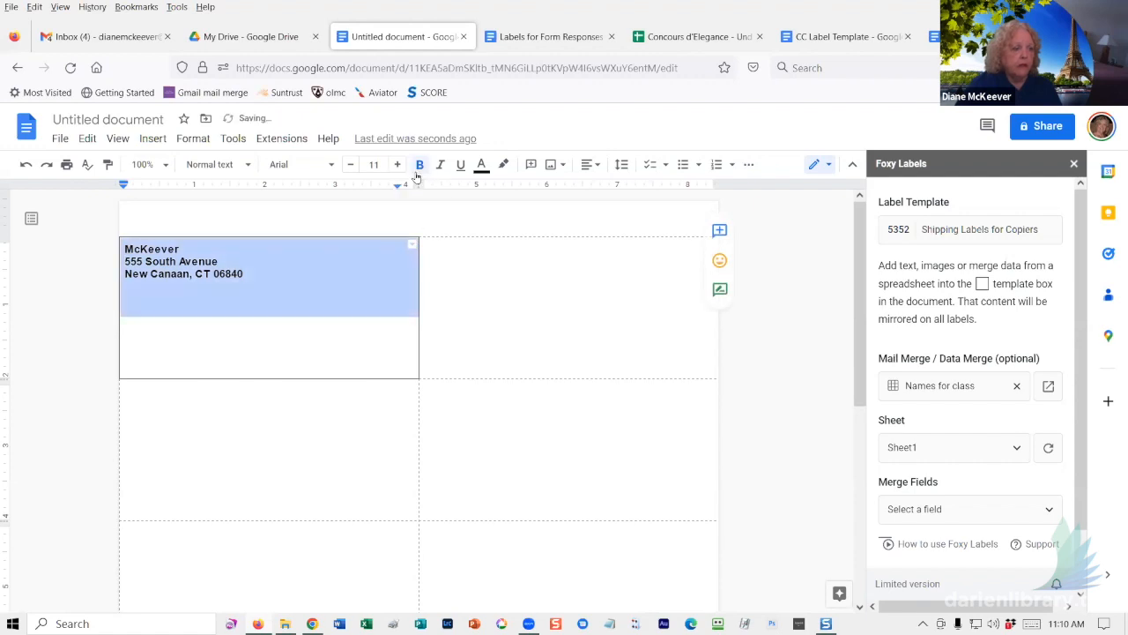
click(419, 167)
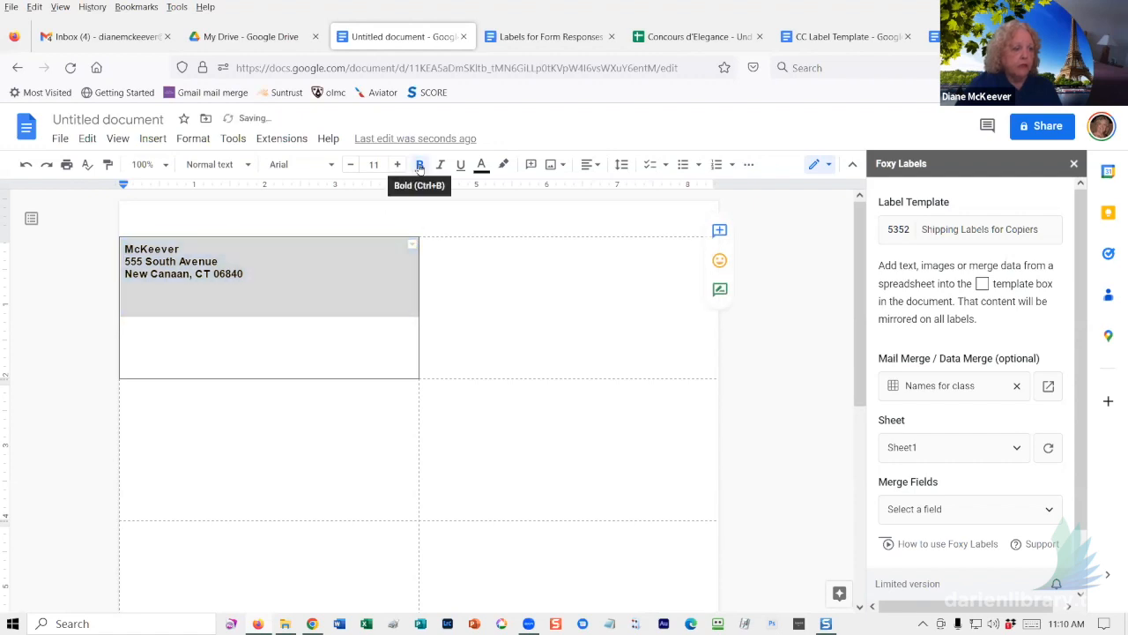
click(221, 300)
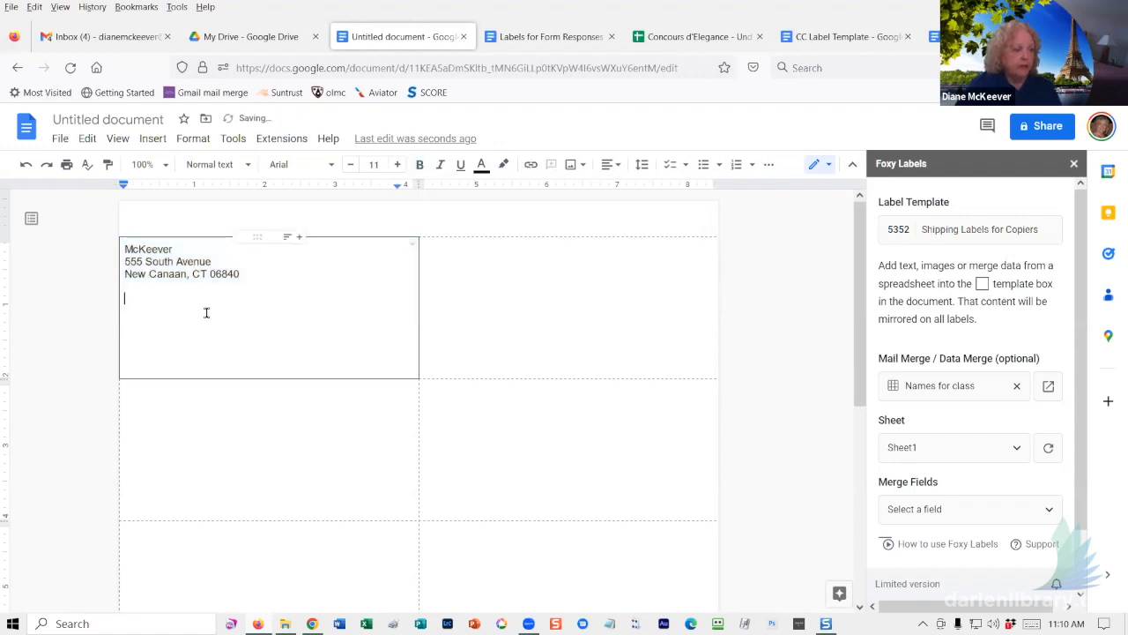
key(Return)
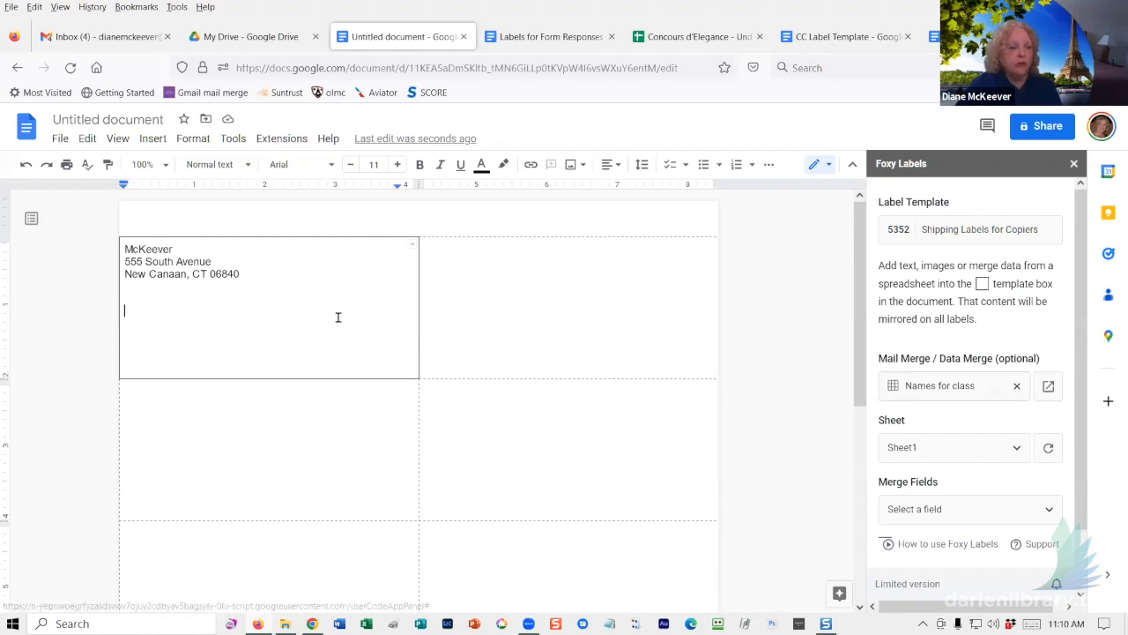
drag(244, 275, 110, 250)
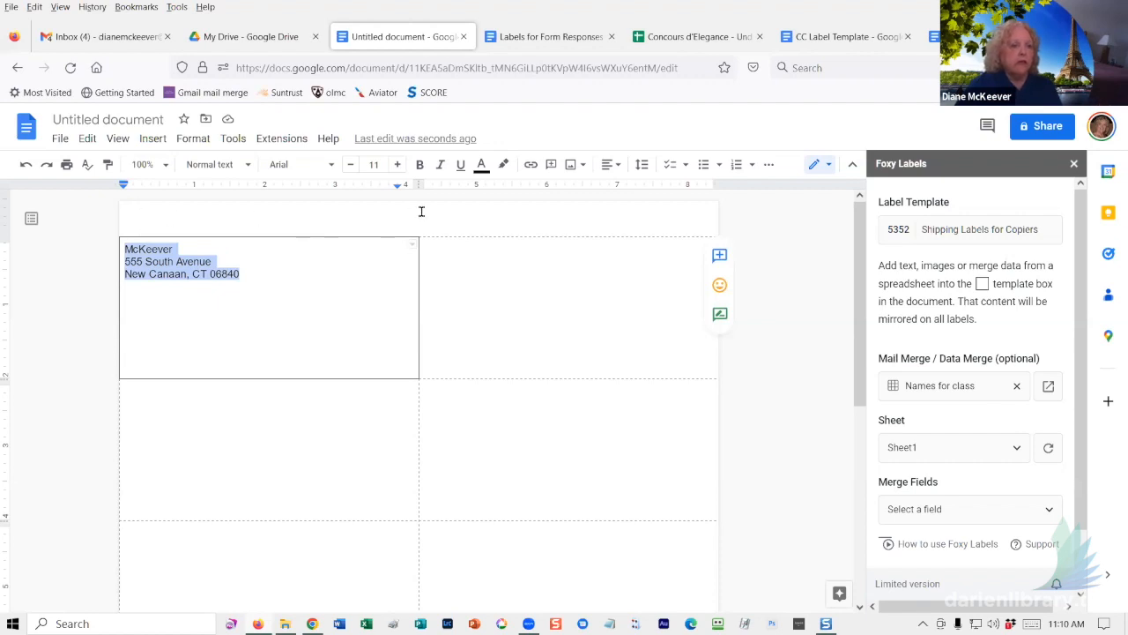
click(350, 165)
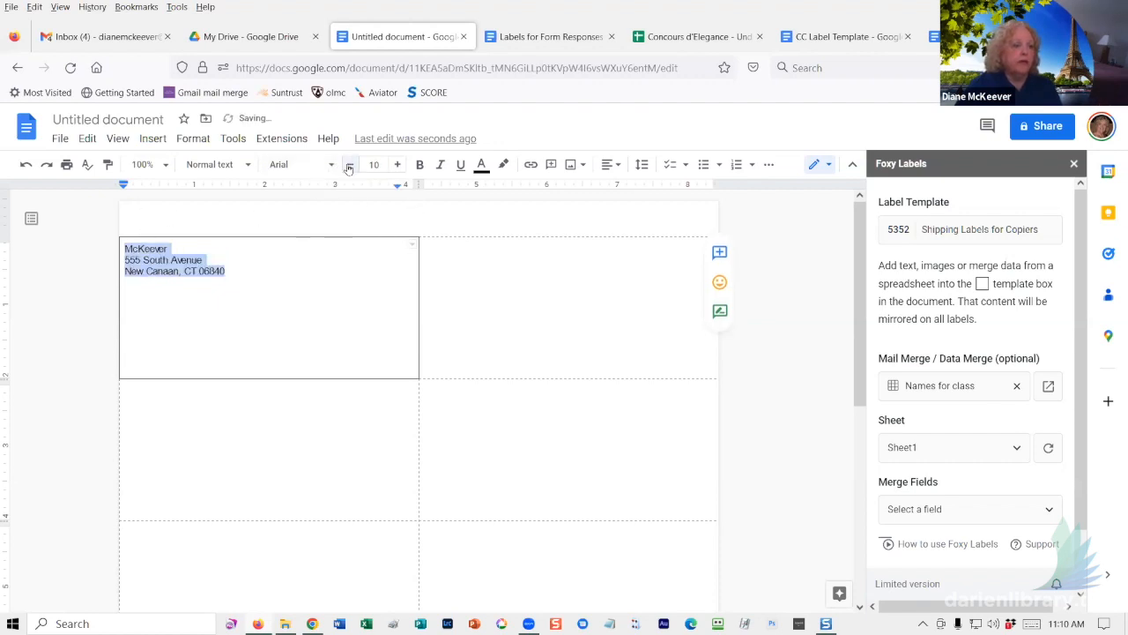
click(230, 306)
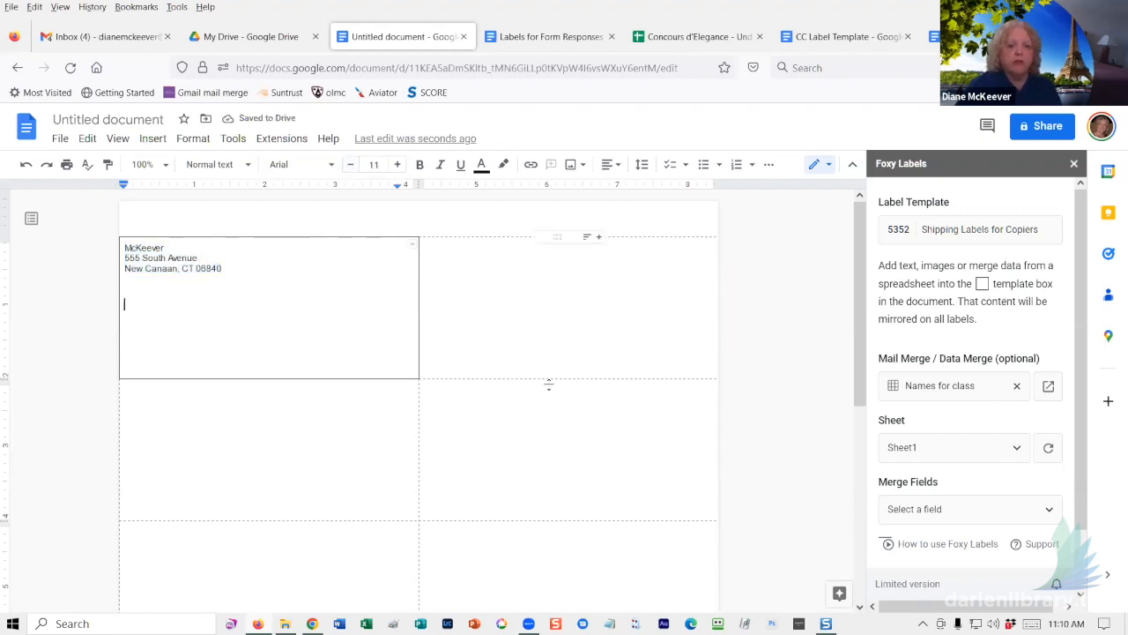
- Insert the First Names, Last Name, Second Name, Family and Address merge fields into the label
click(932, 387)
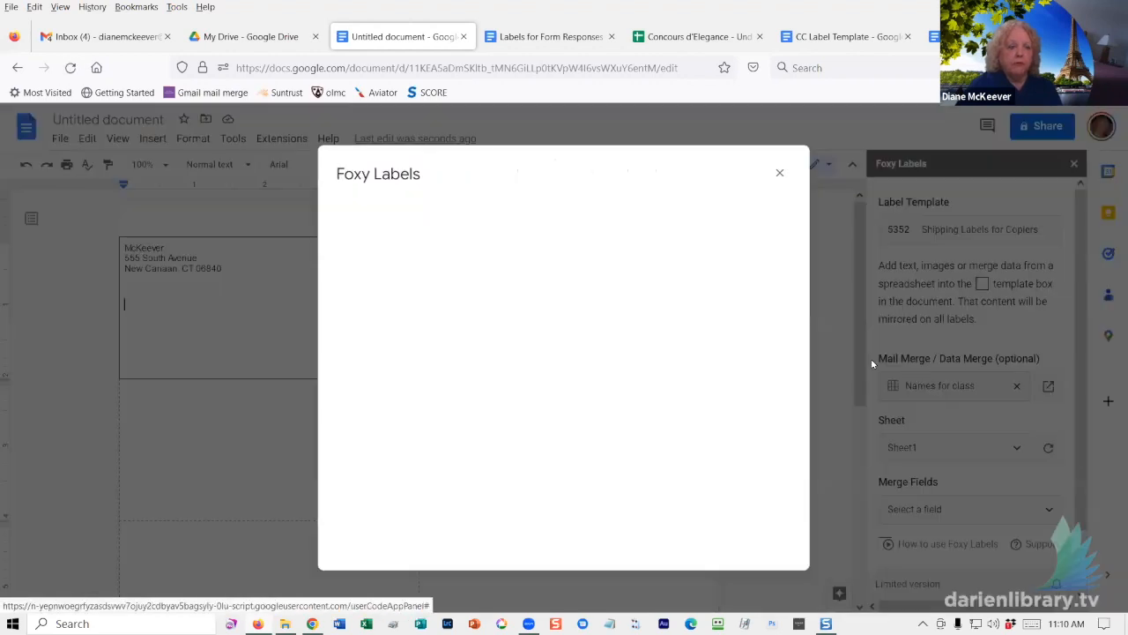
click(780, 175)
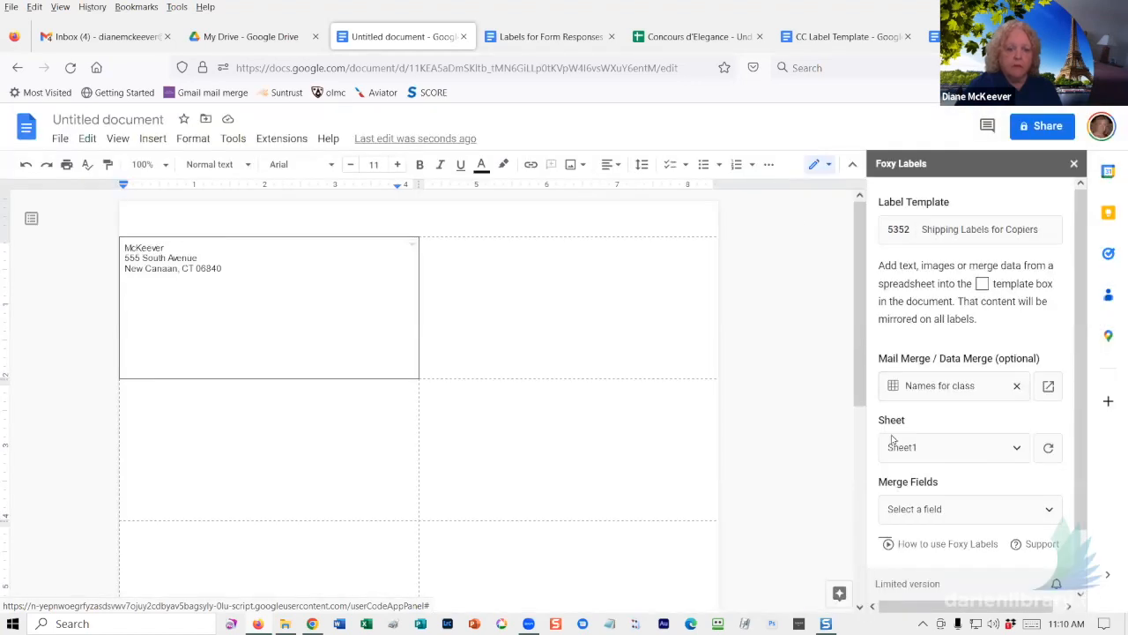
click(921, 508)
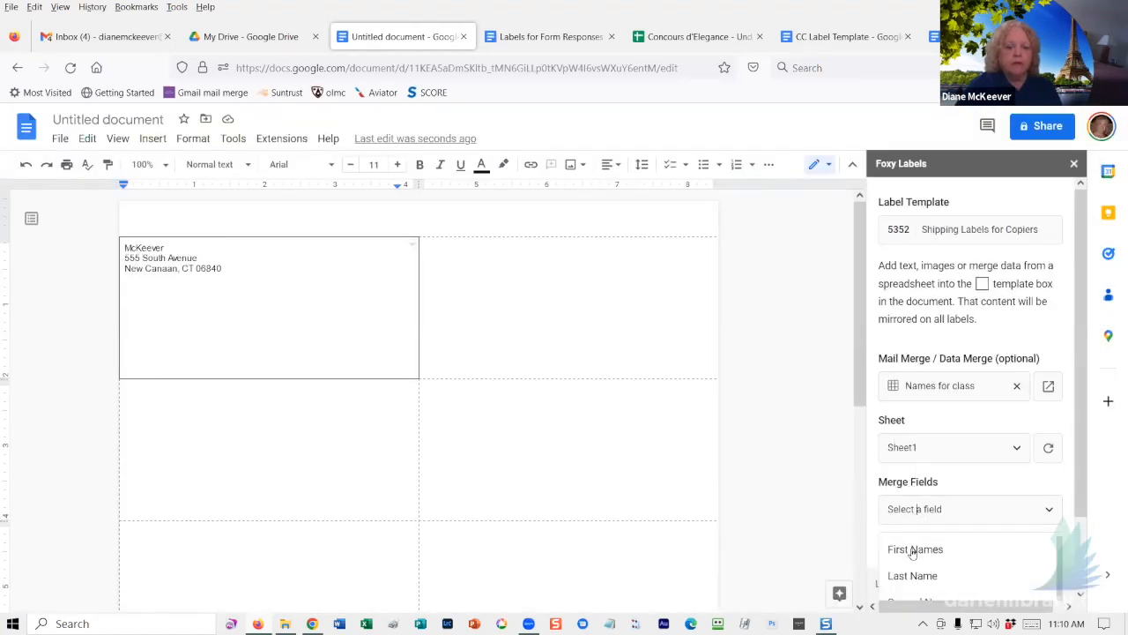
click(913, 549)
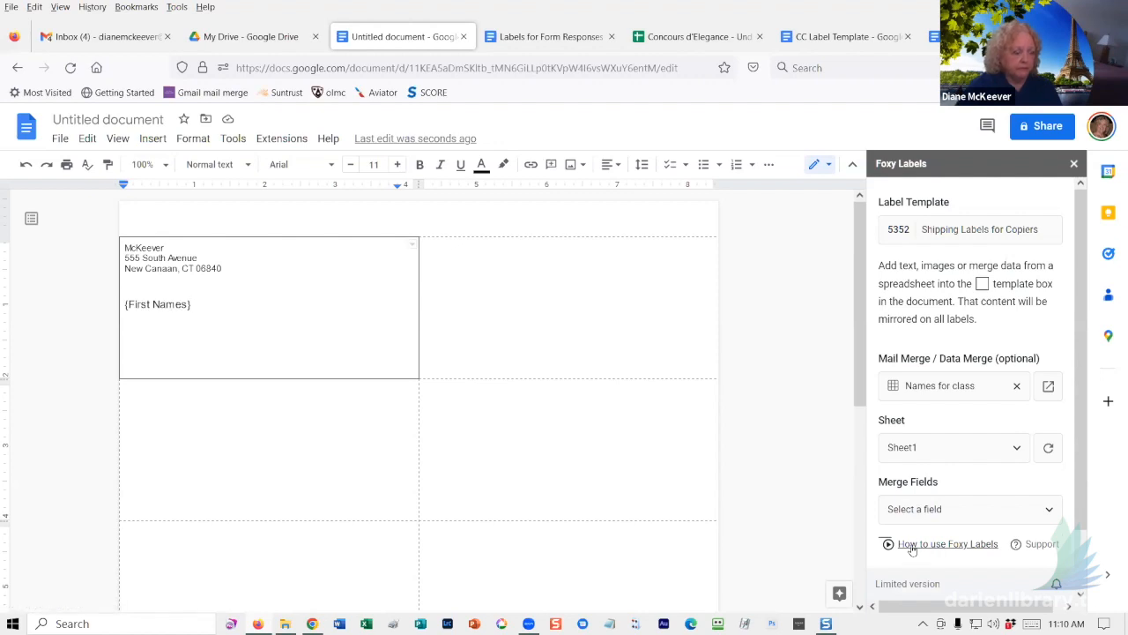
click(941, 512)
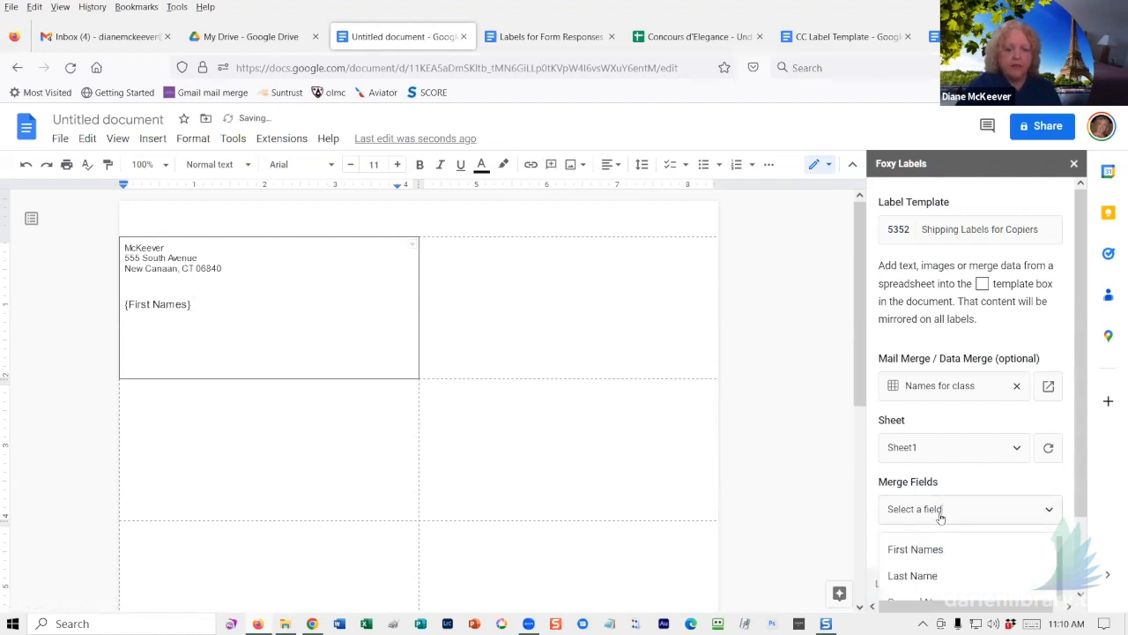
click(927, 577)
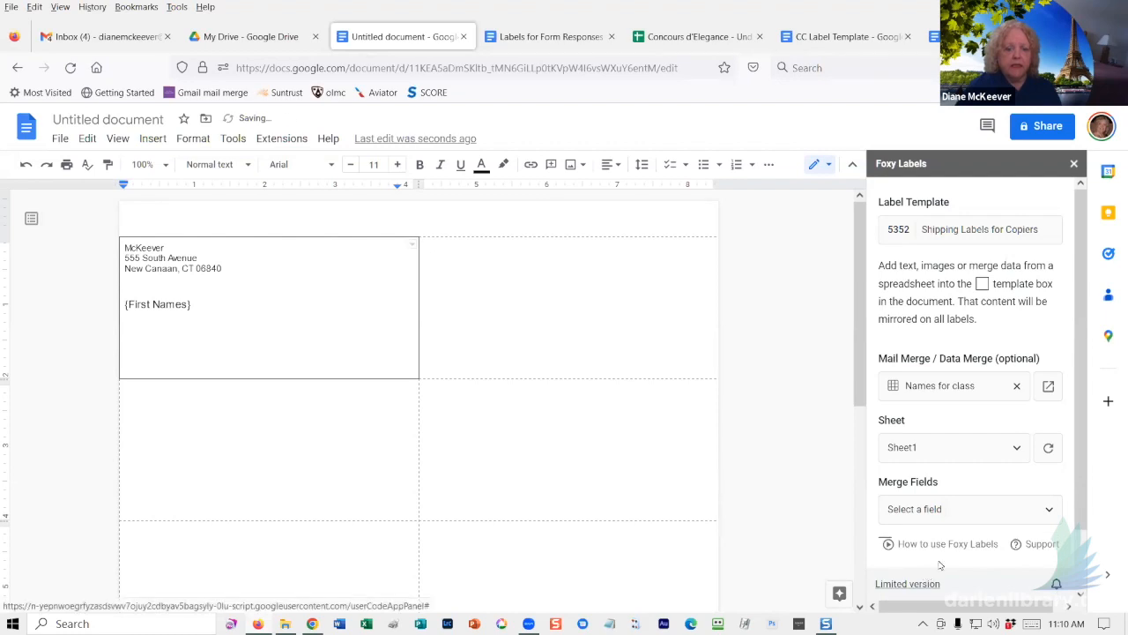
click(964, 510)
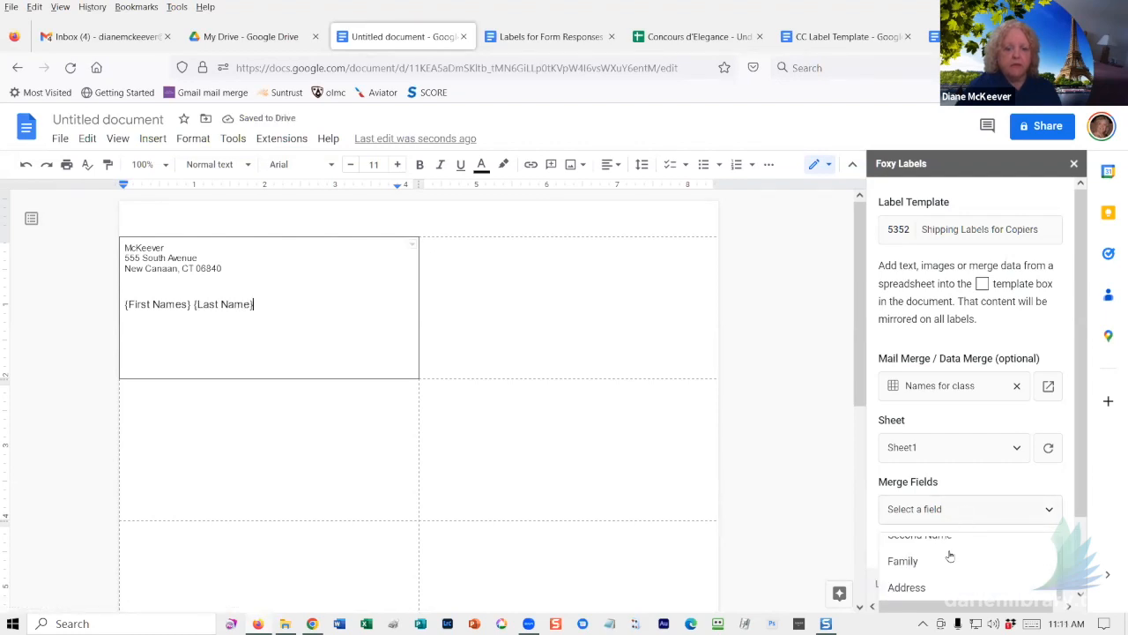
scroll(945, 561, up, 1)
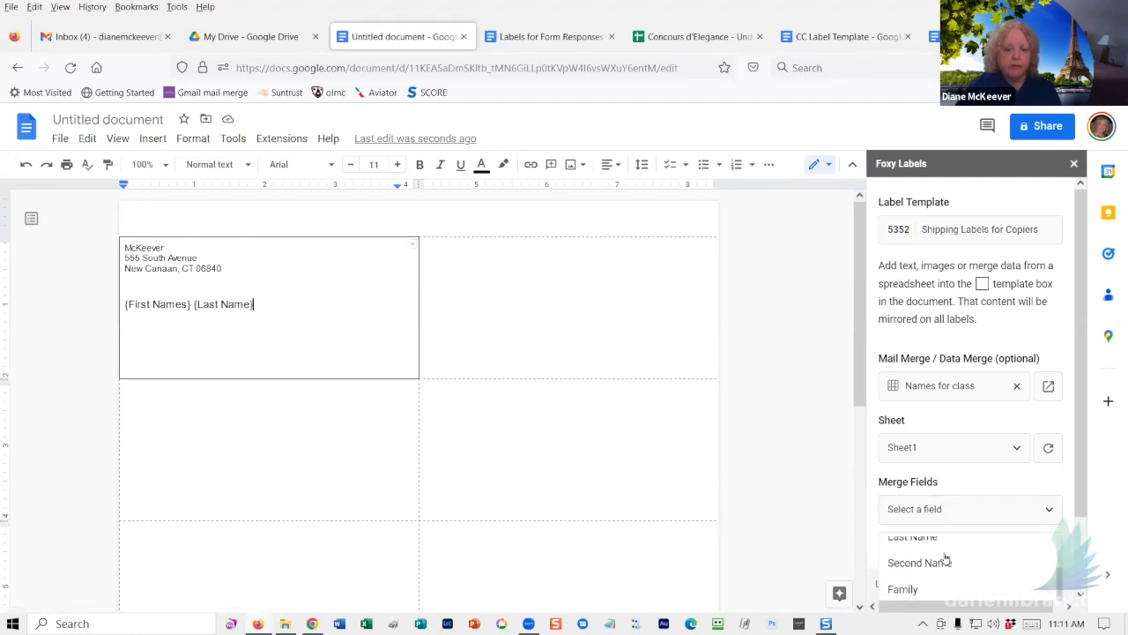
click(939, 562)
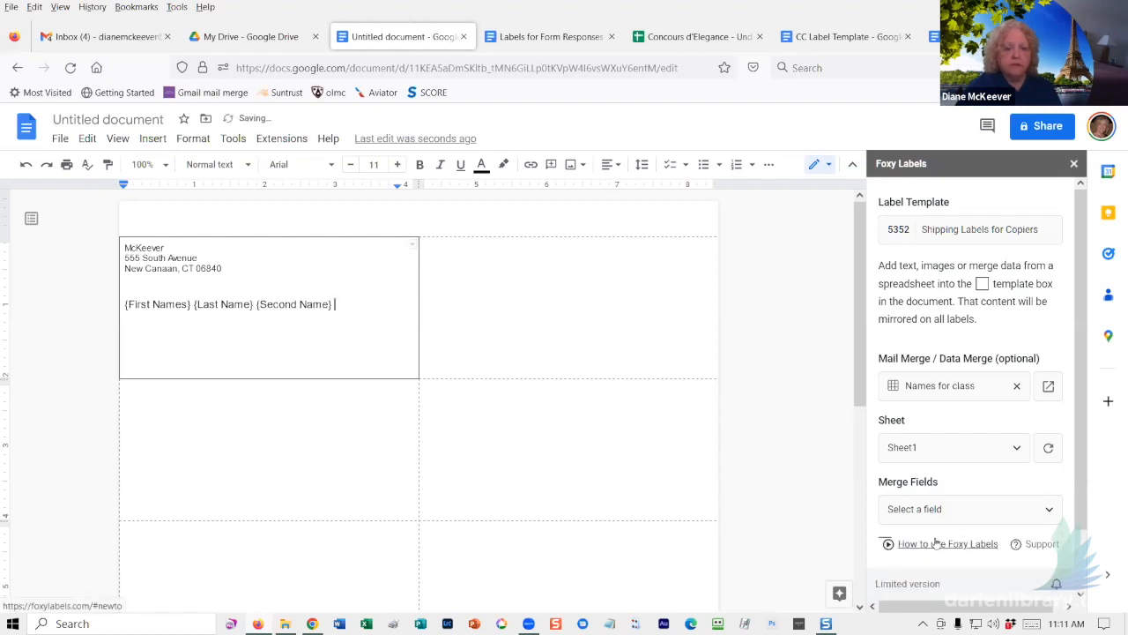
click(942, 510)
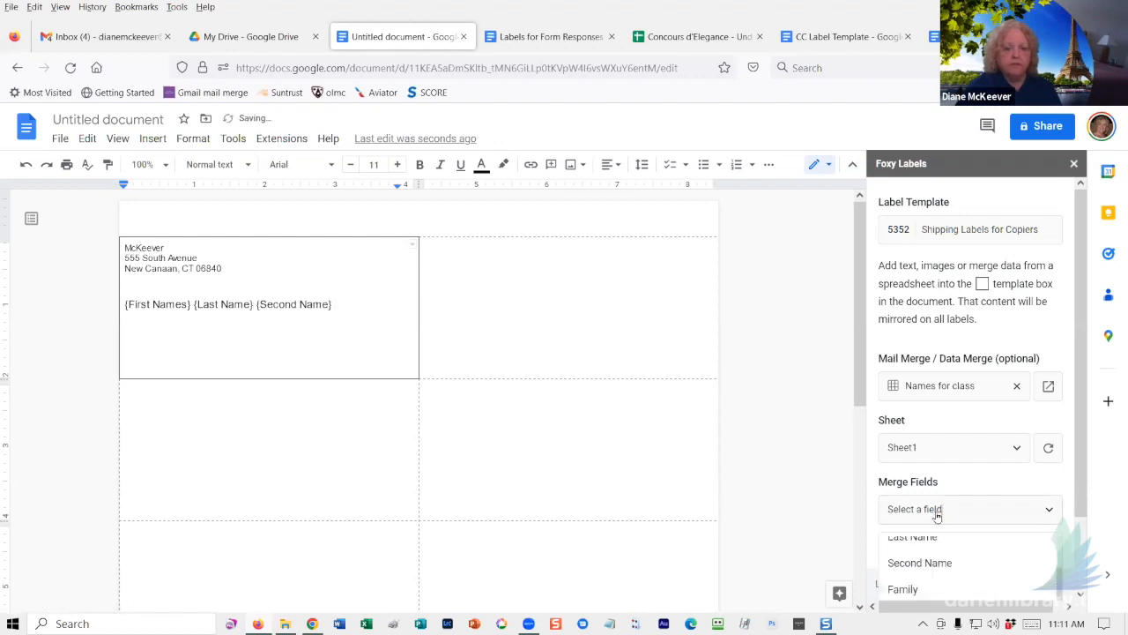
click(899, 586)
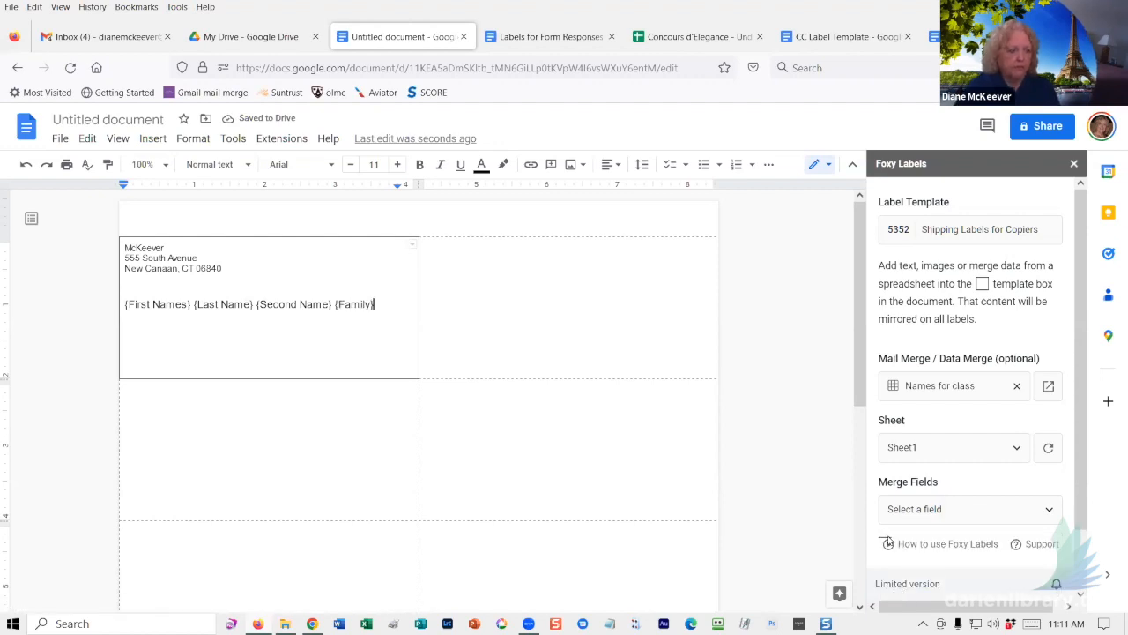
click(911, 516)
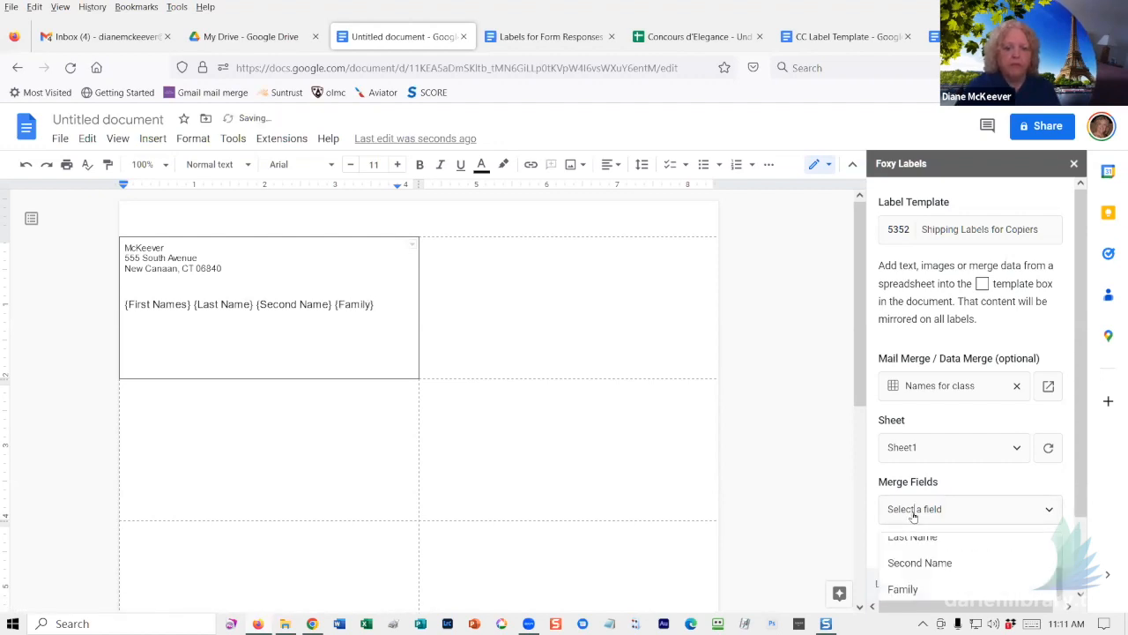
scroll(920, 579, down, 1)
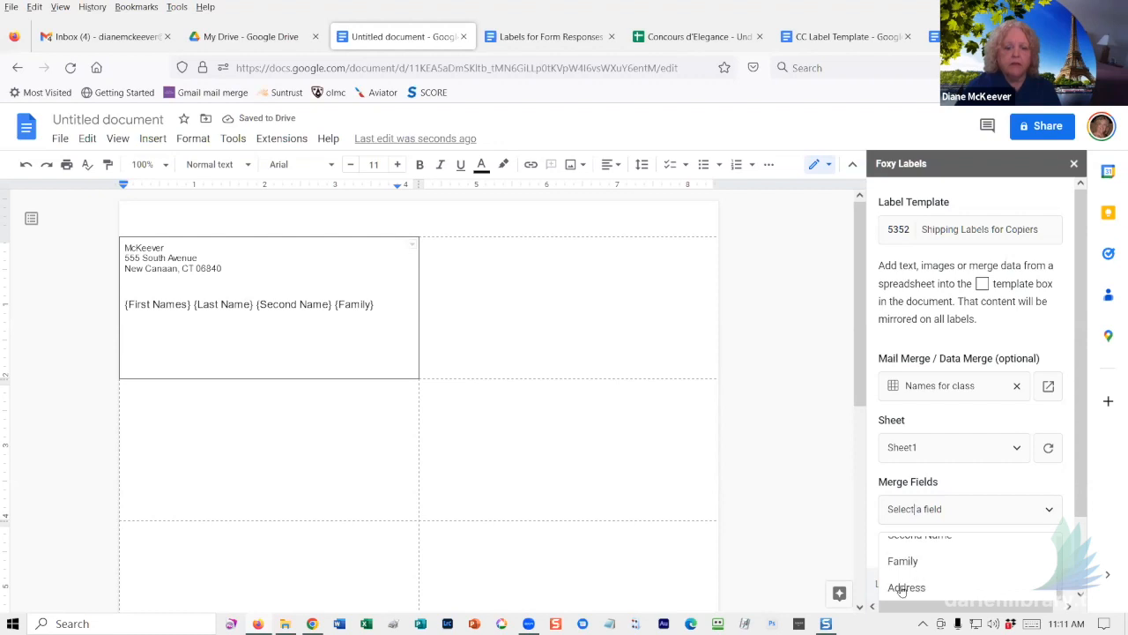
click(904, 588)
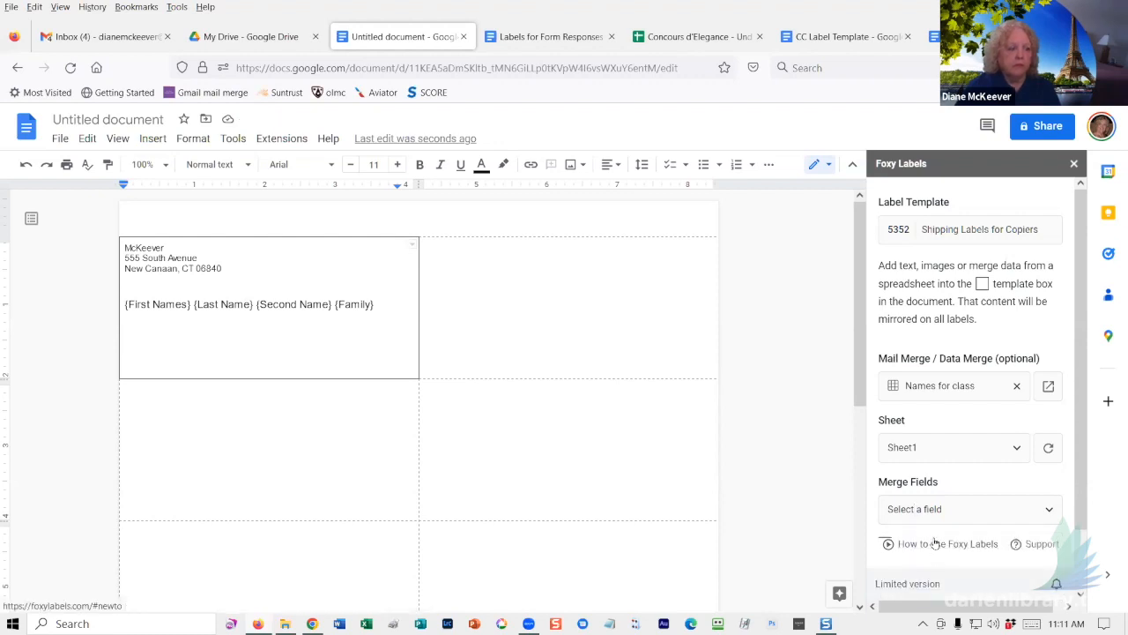
- Add a new line with City, State and Zip fields and turn off the gridlines
key(Return)
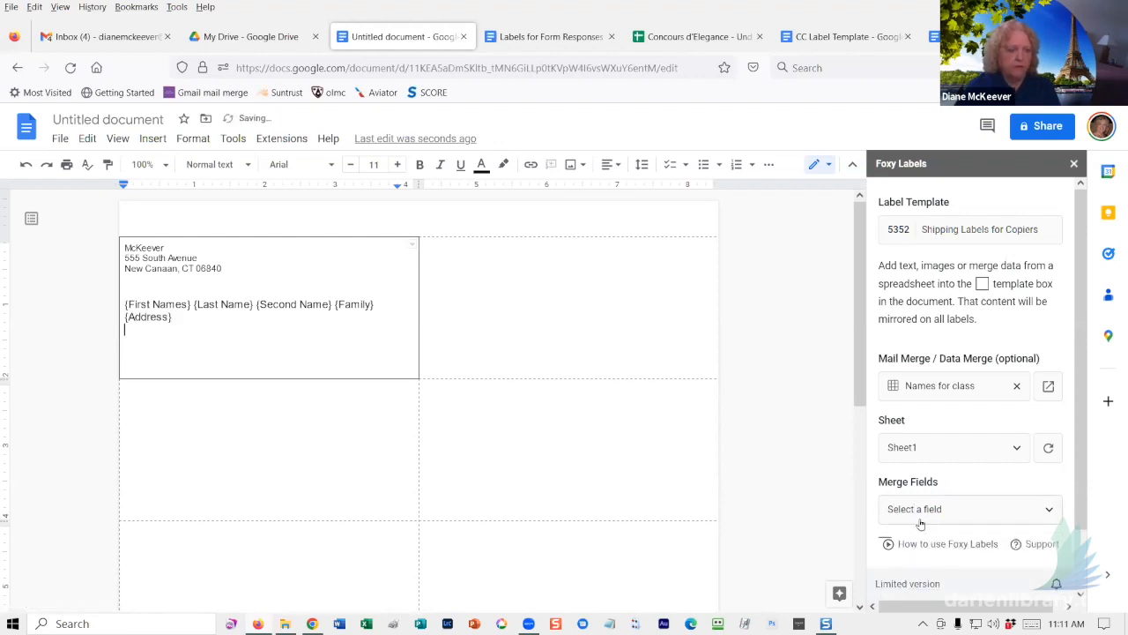
click(934, 510)
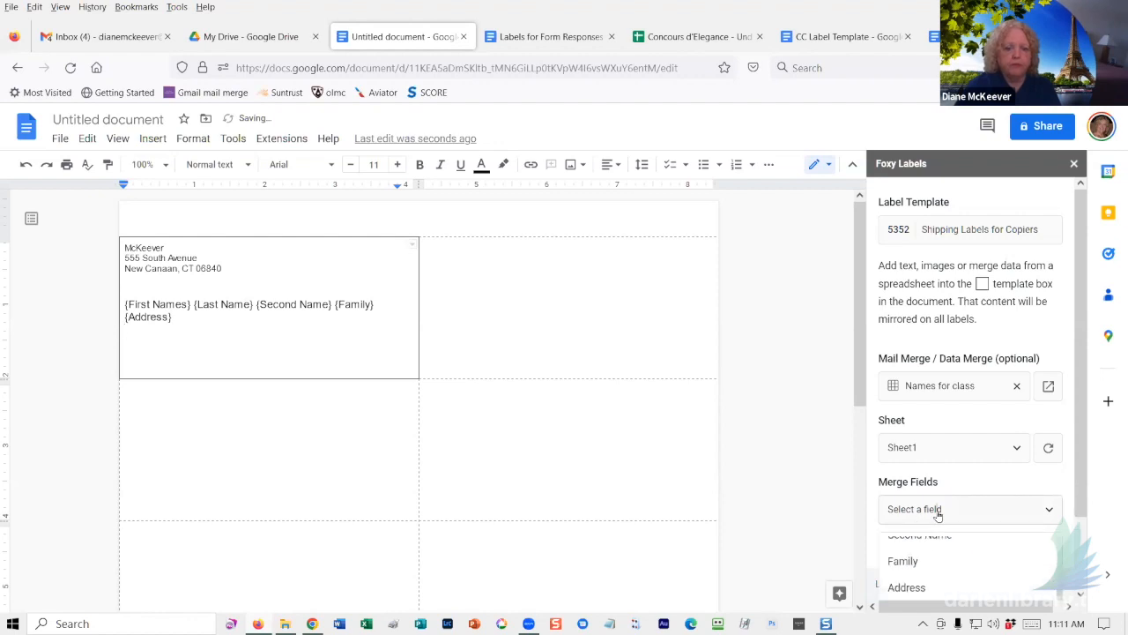
click(908, 565)
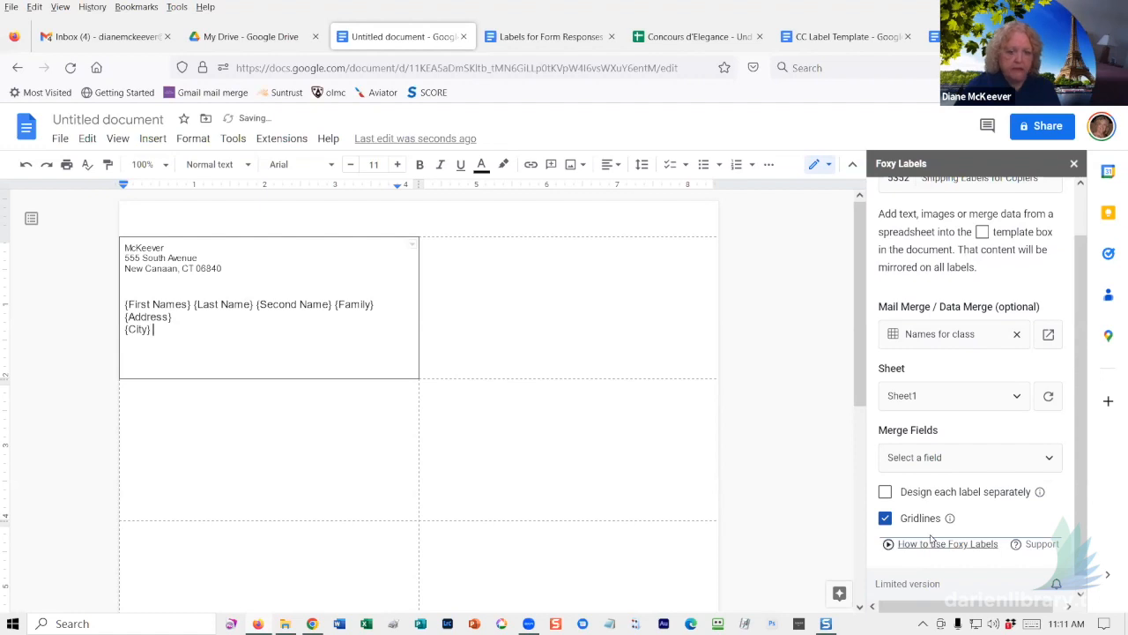
click(943, 445)
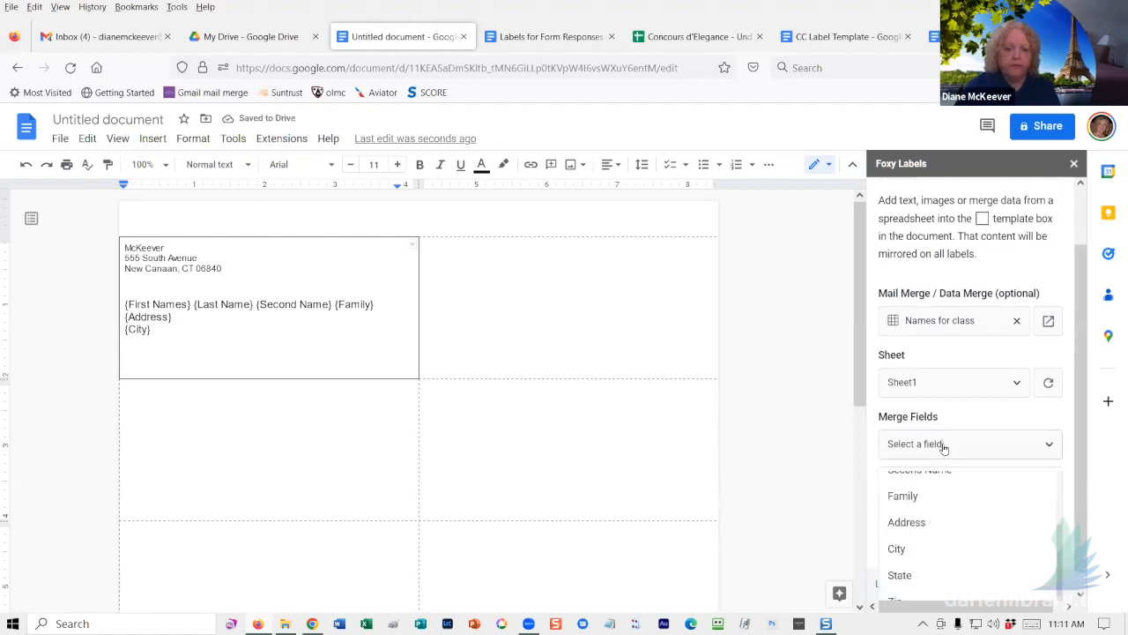
click(901, 573)
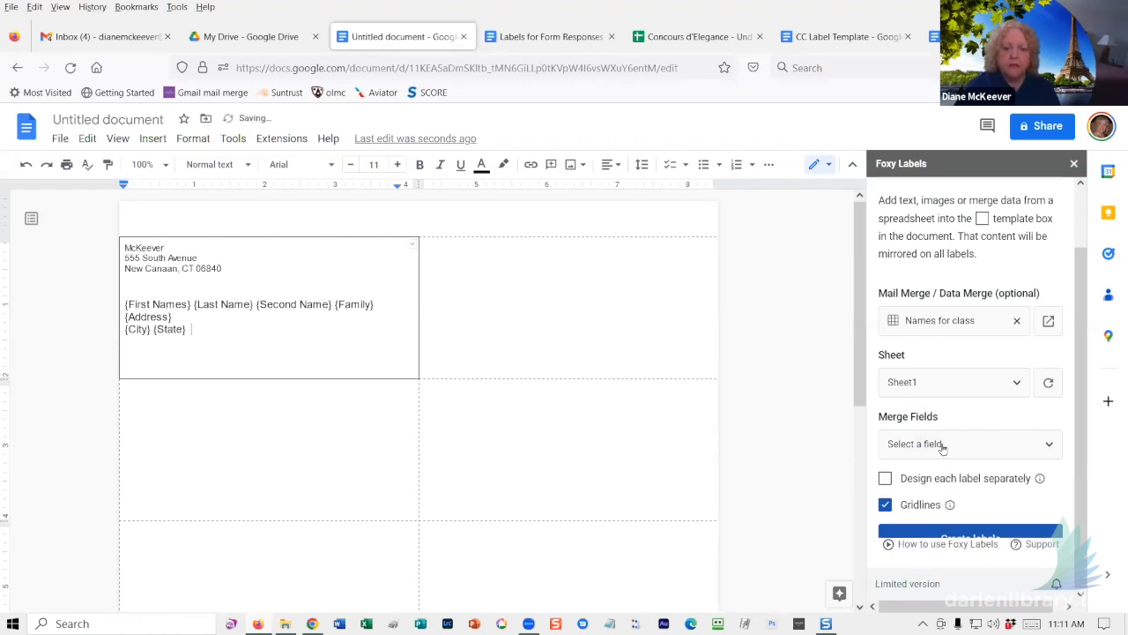
click(948, 503)
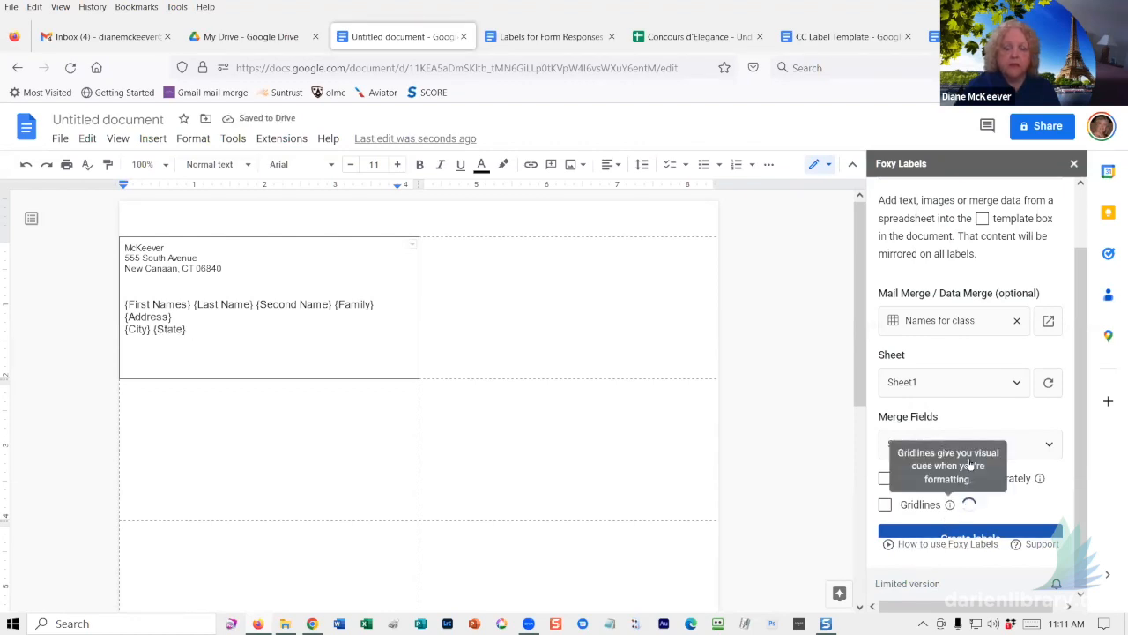
click(997, 443)
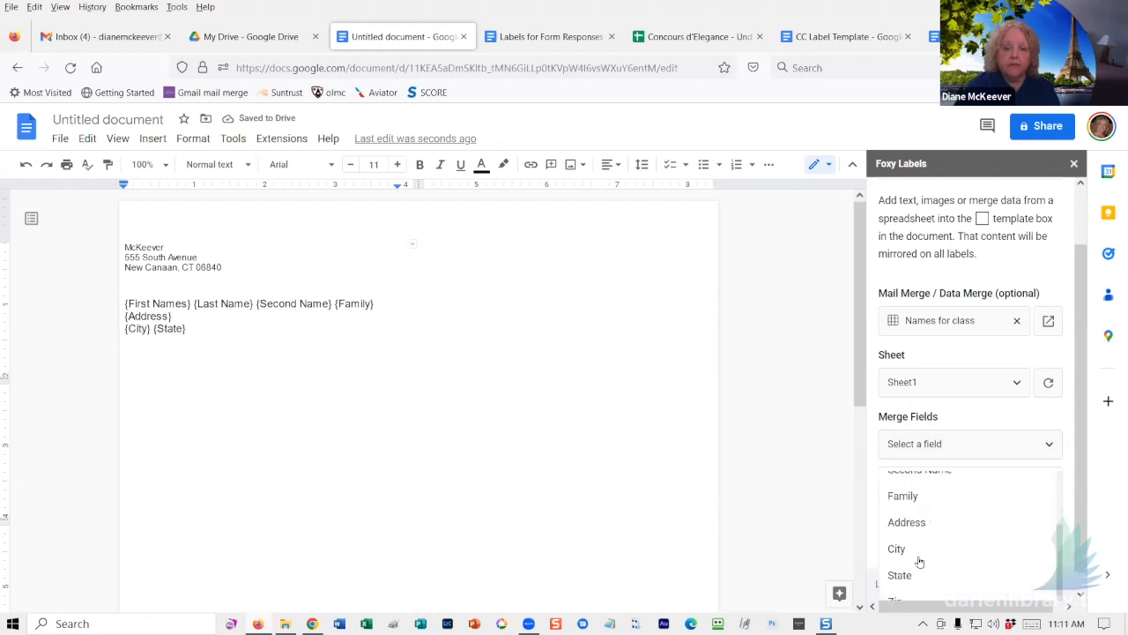
scroll(914, 559, down, 1)
click(894, 583)
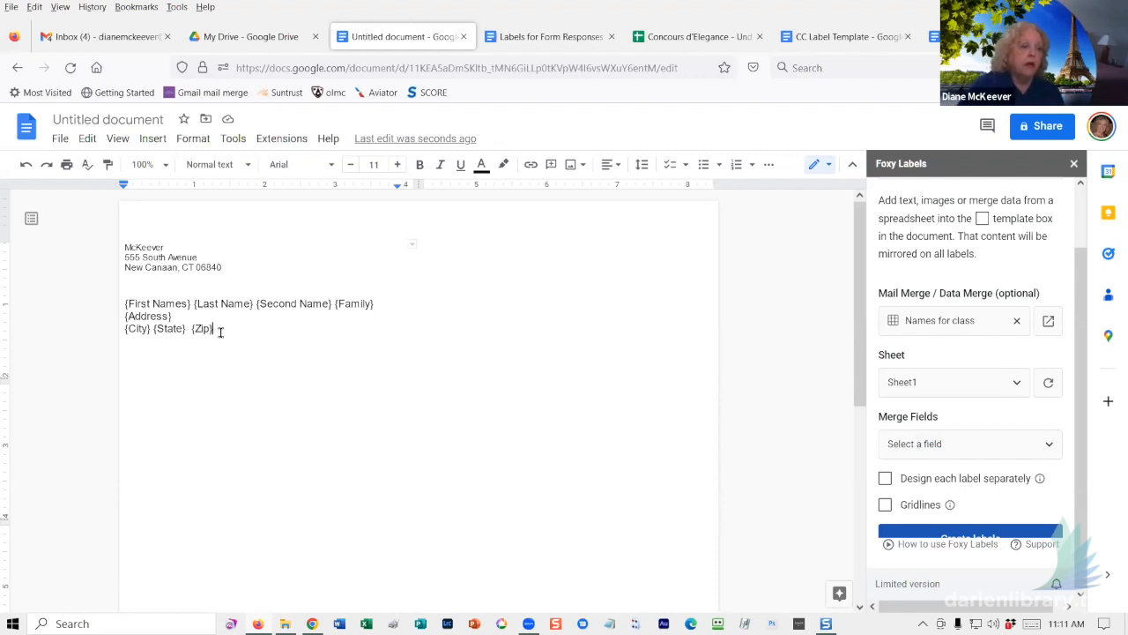
drag(221, 331, 125, 306)
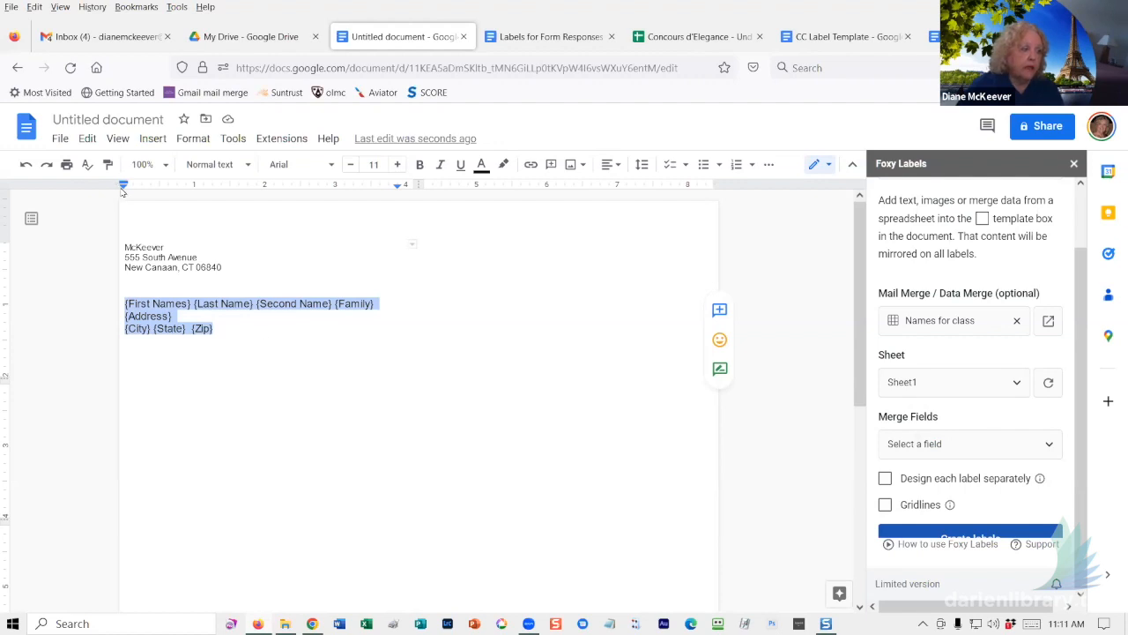
- Indent the merge-field block to 0.56 inch and turn the label gridlines back on
drag(123, 187, 207, 204)
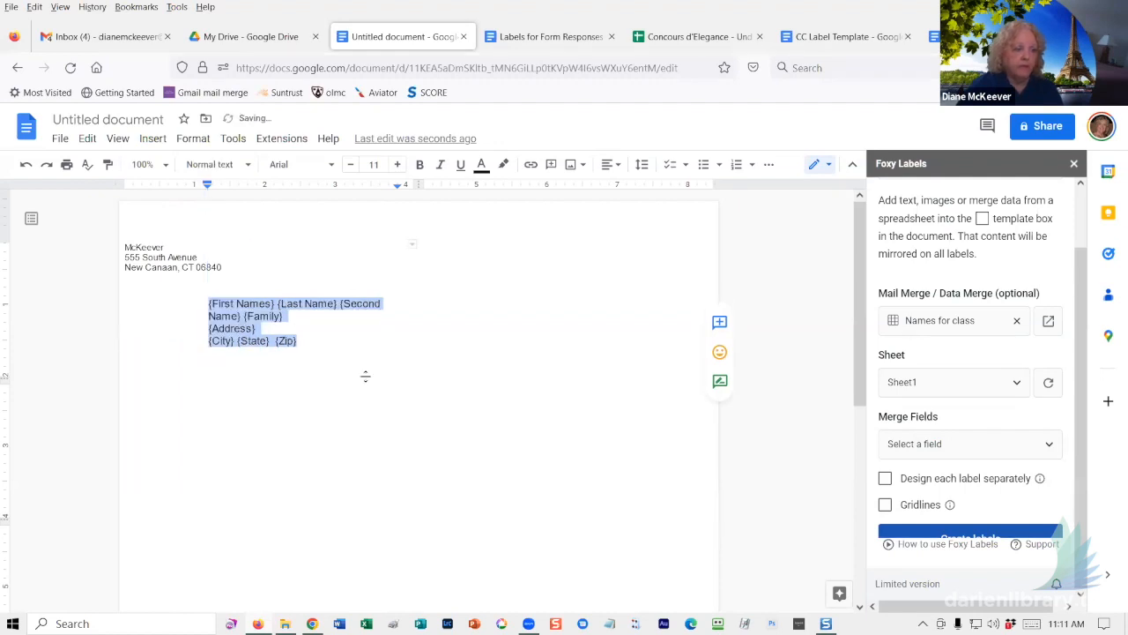
click(361, 348)
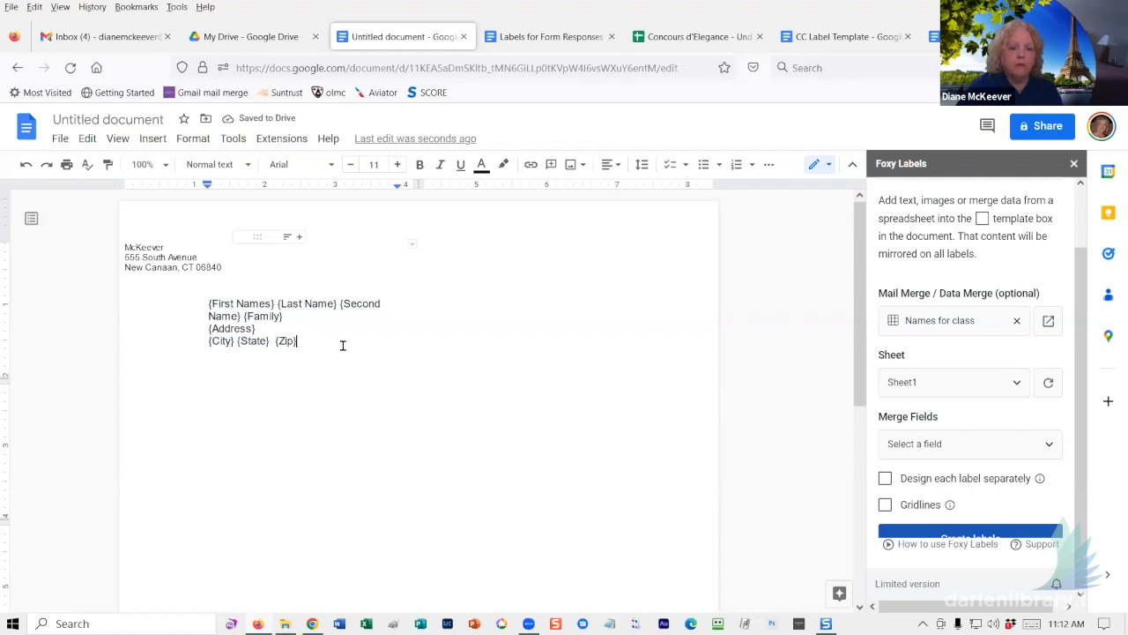
click(883, 506)
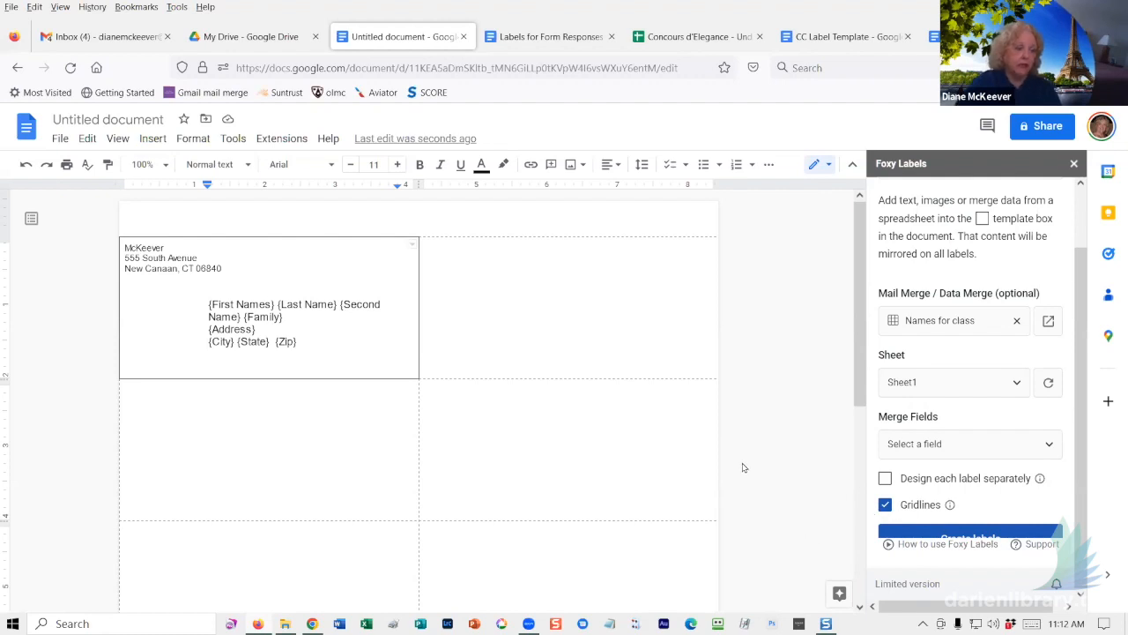
- Open and close the cell border options, then place the cursor after the street address
click(412, 248)
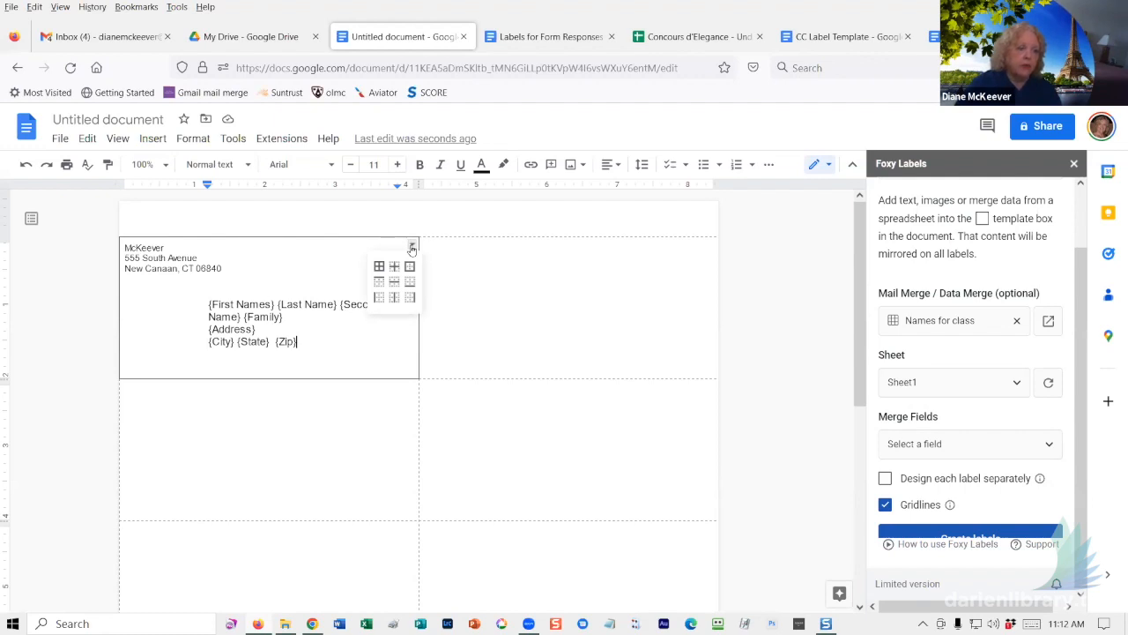
click(440, 270)
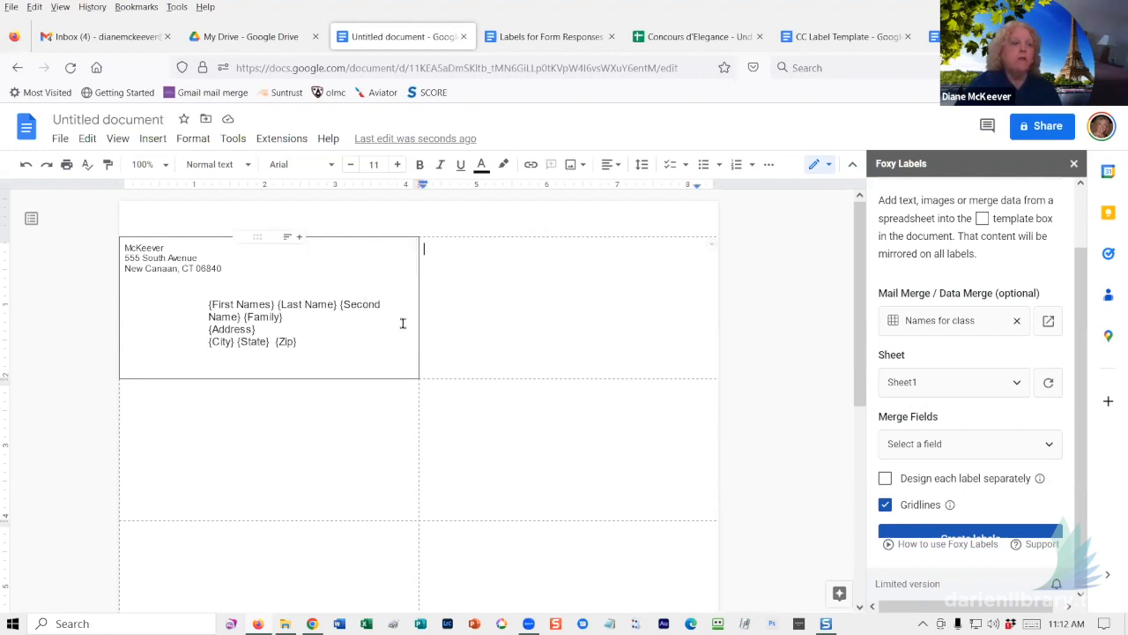
click(385, 256)
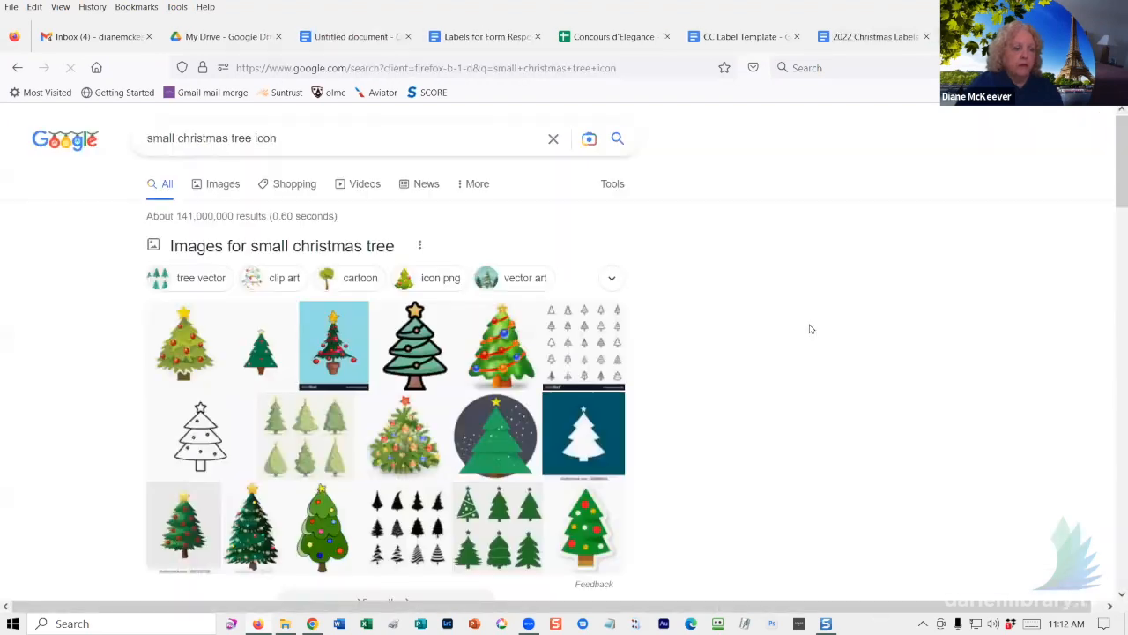
- Copy the 512 × 512 Flaticon Christmas tree image and return to the label document
click(418, 350)
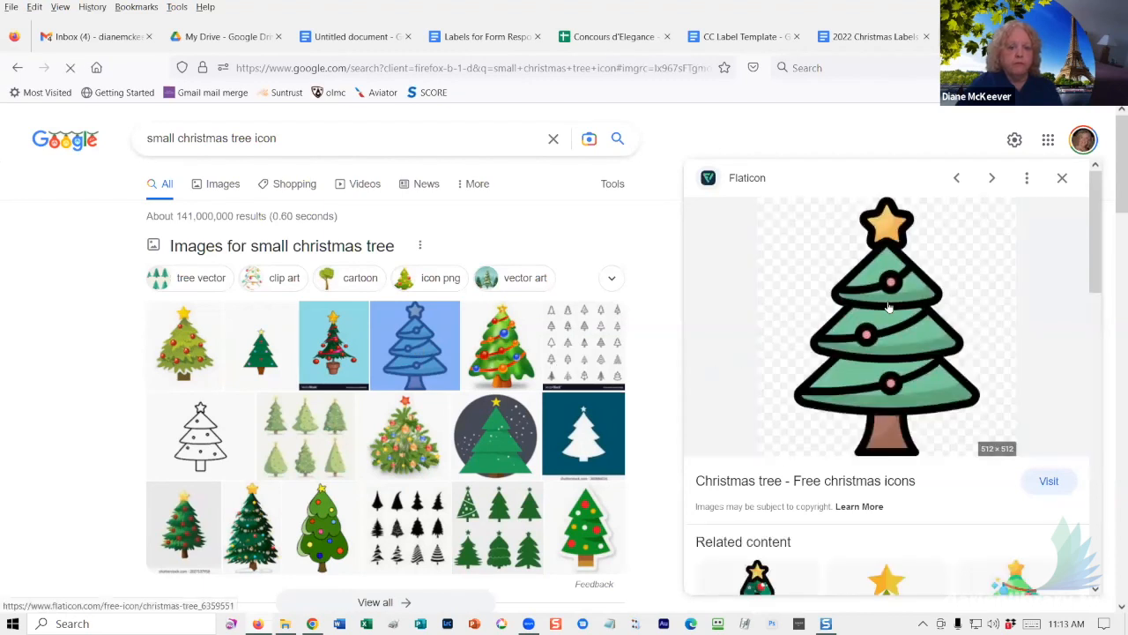
right_click(889, 307)
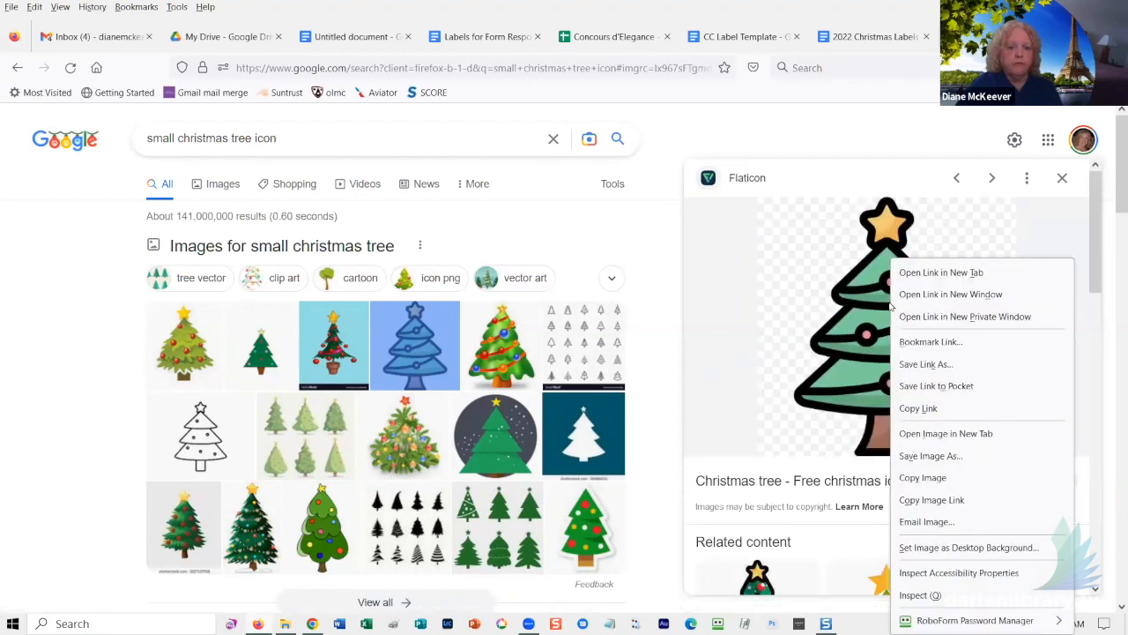
click(922, 477)
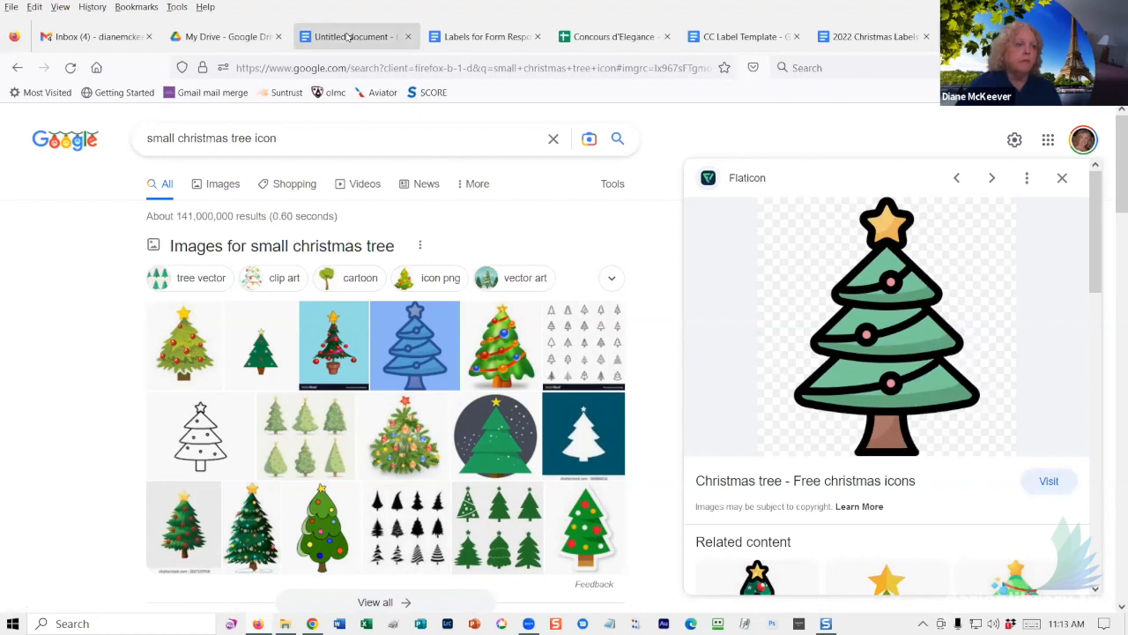
click(348, 36)
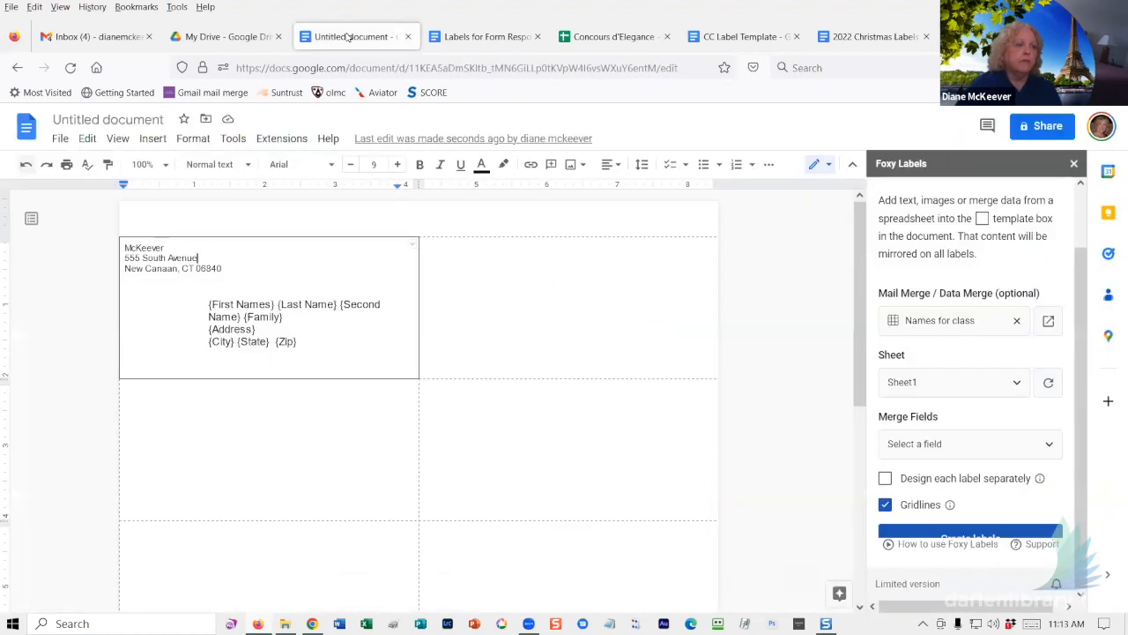
right_click(366, 258)
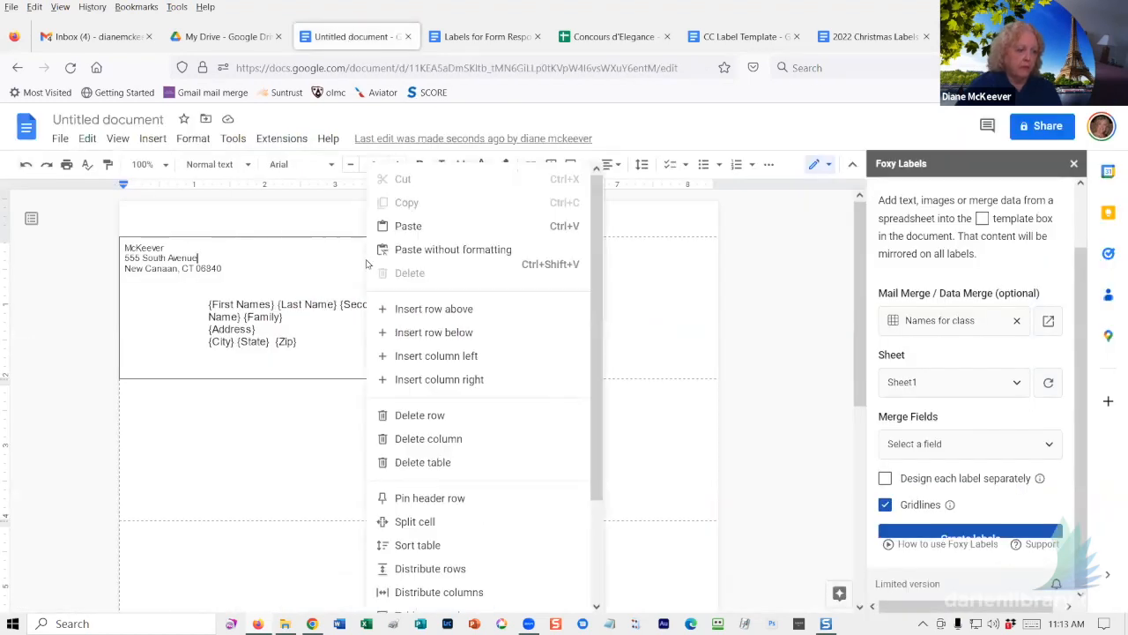
click(407, 226)
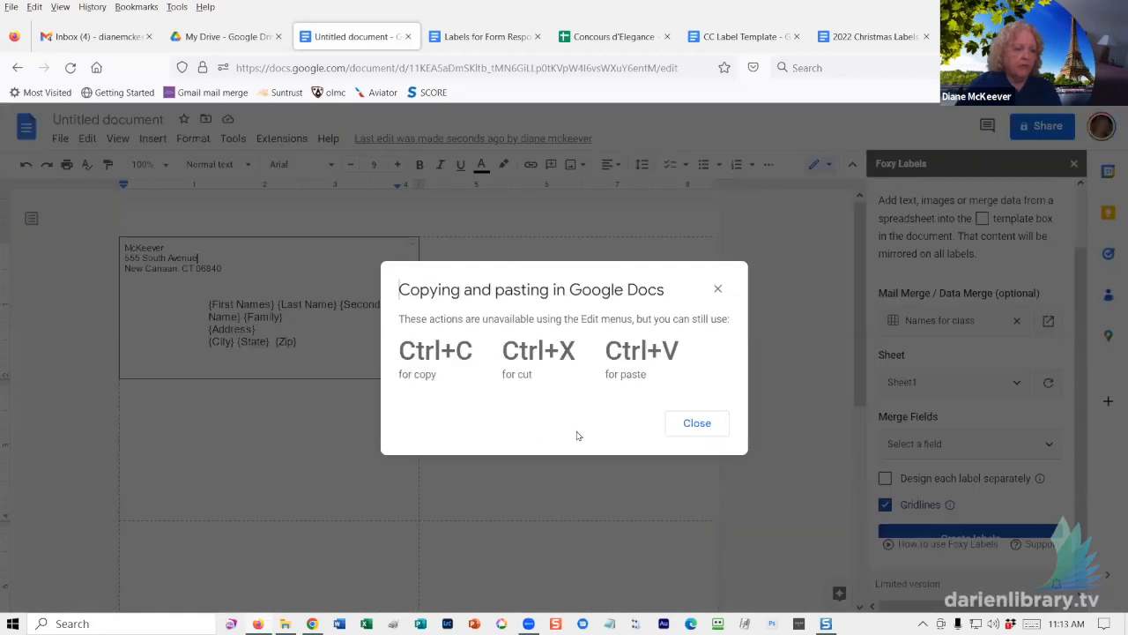
click(696, 424)
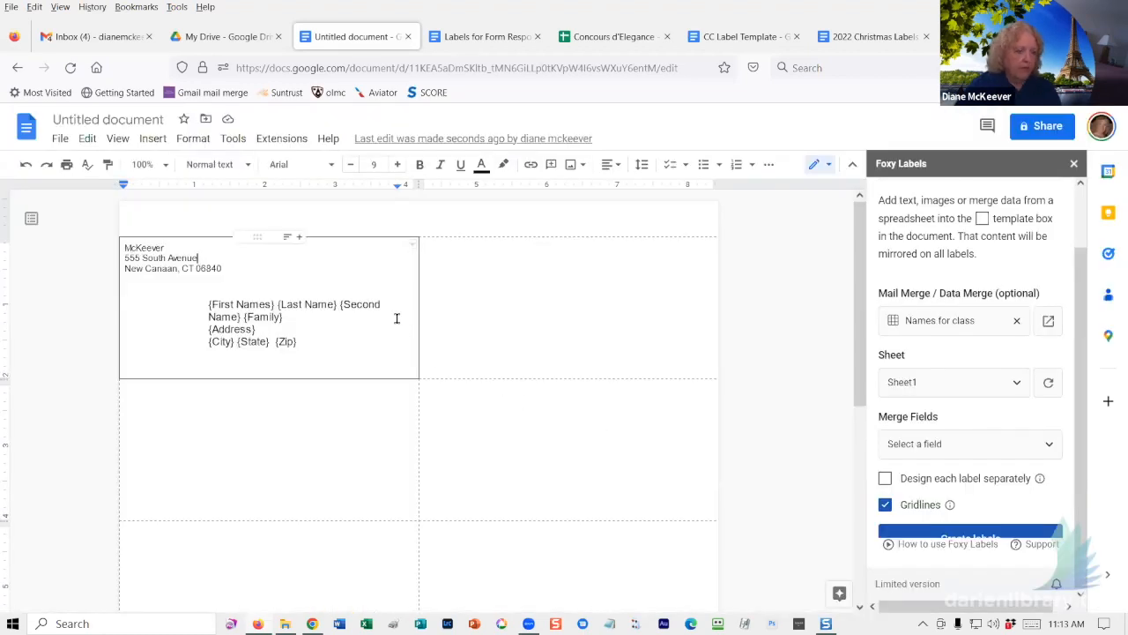
- Paste the Christmas tree, shrink it to an icon, set Wrap text, and move it top right
key(ctrl+v)
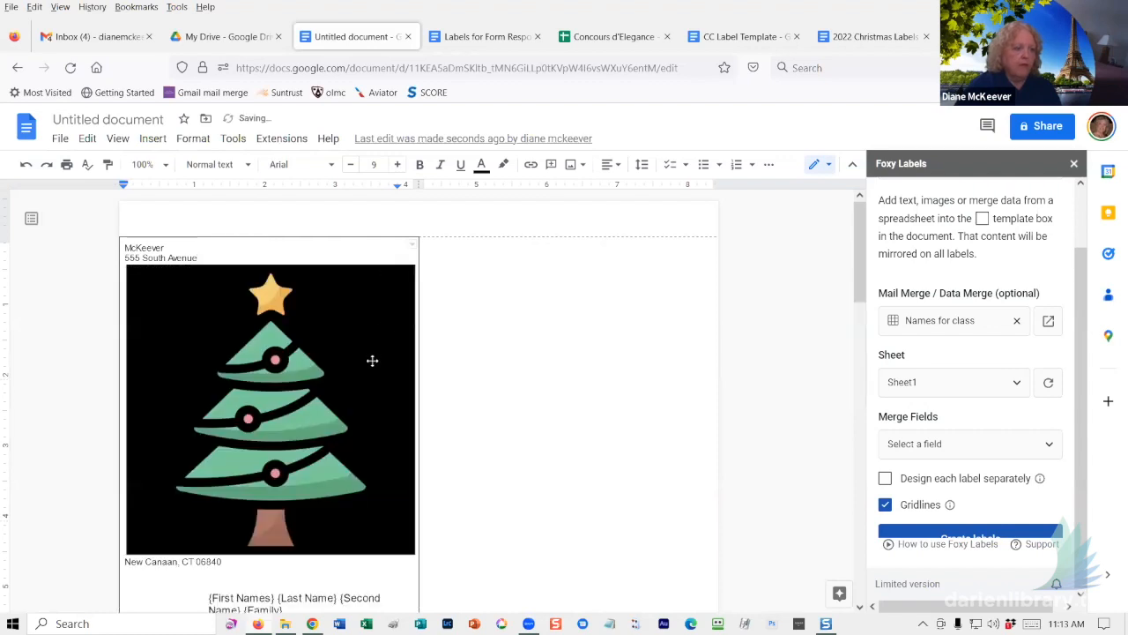
click(372, 357)
drag(414, 275, 144, 524)
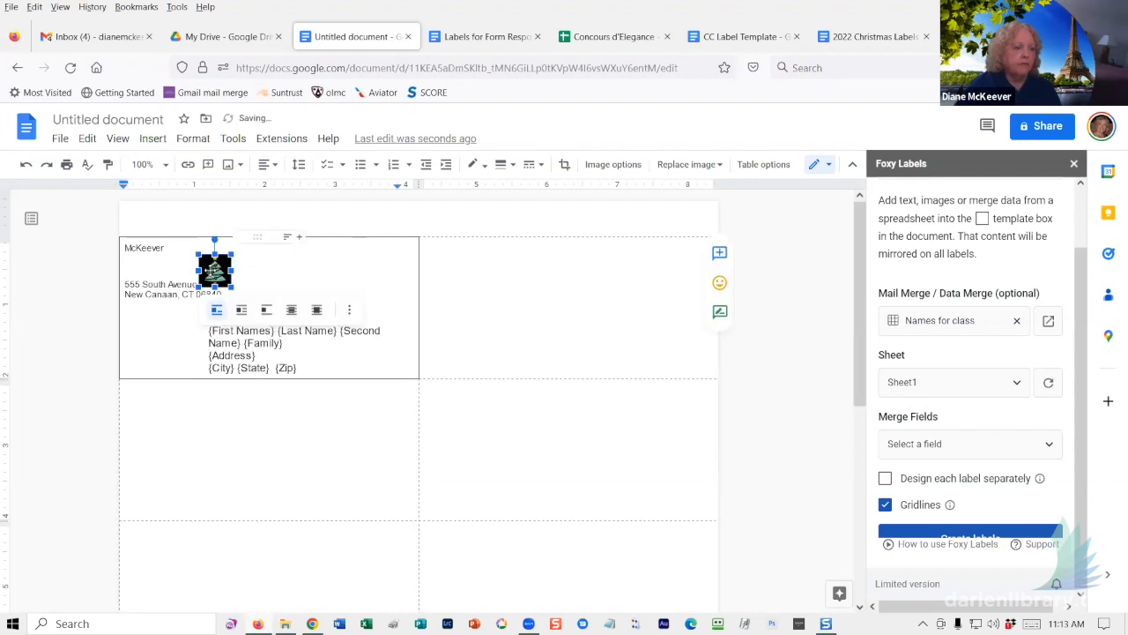
click(241, 312)
drag(219, 266, 425, 258)
click(480, 355)
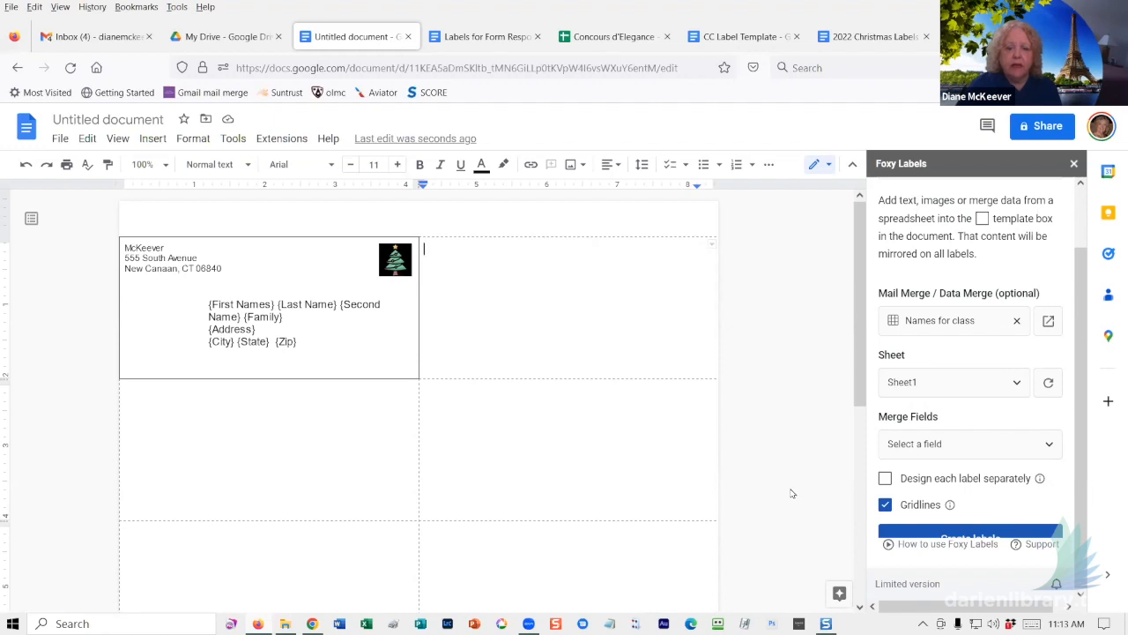
- Run Create labels in the Foxy Labels sidebar to produce the merged label document
scroll(806, 491, down, 1)
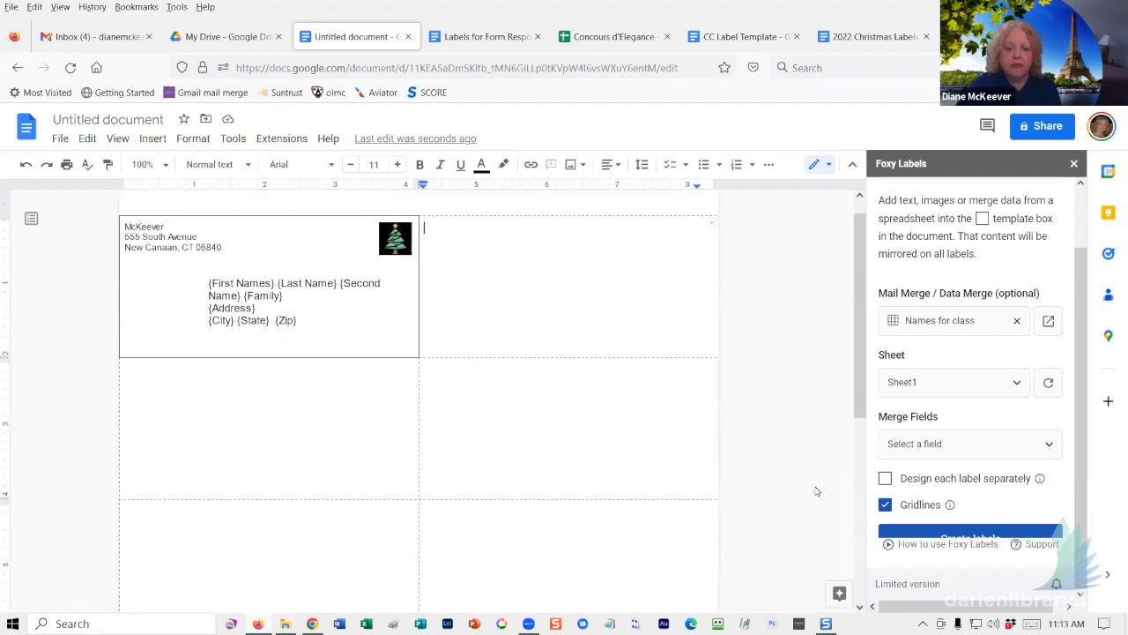
click(961, 533)
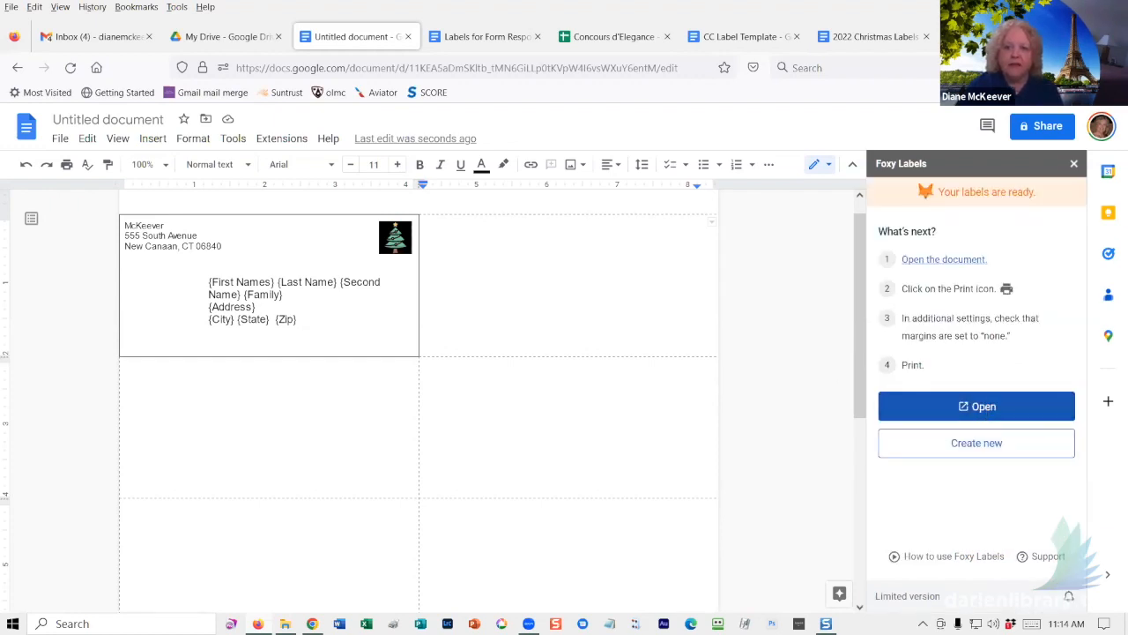
click(980, 406)
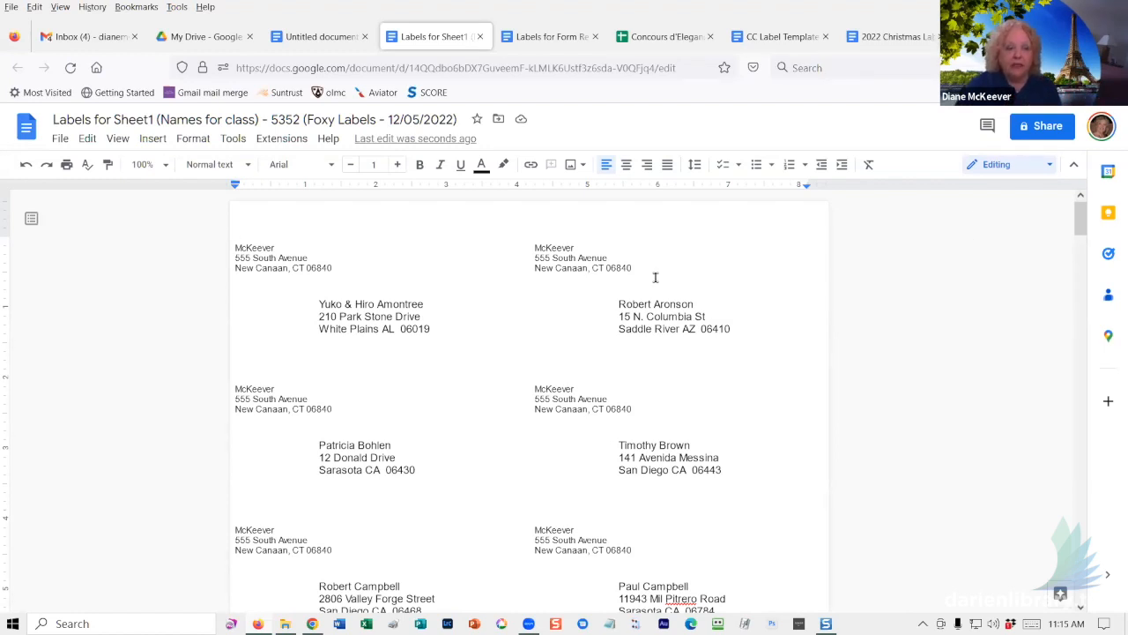
drag(631, 269, 558, 252)
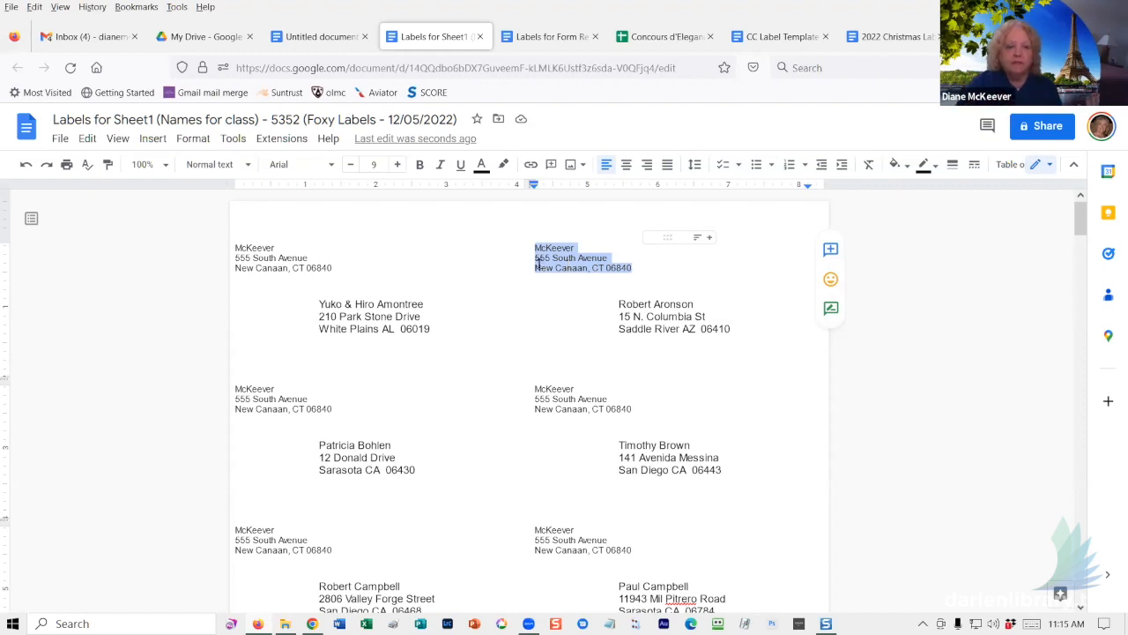
drag(616, 302, 743, 335)
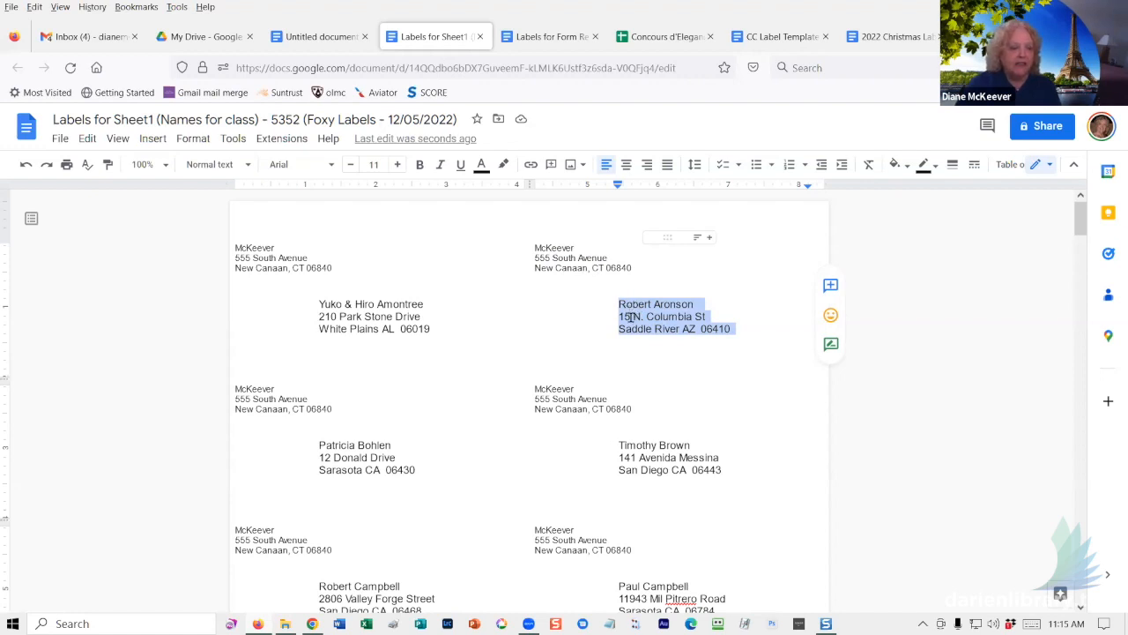
click(597, 301)
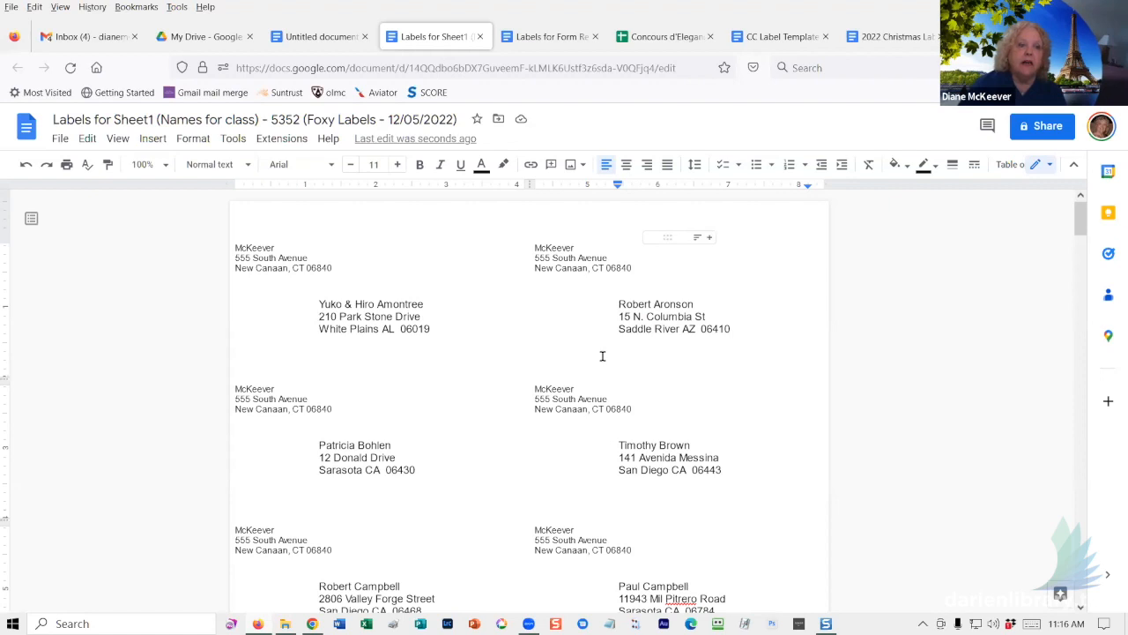
click(547, 37)
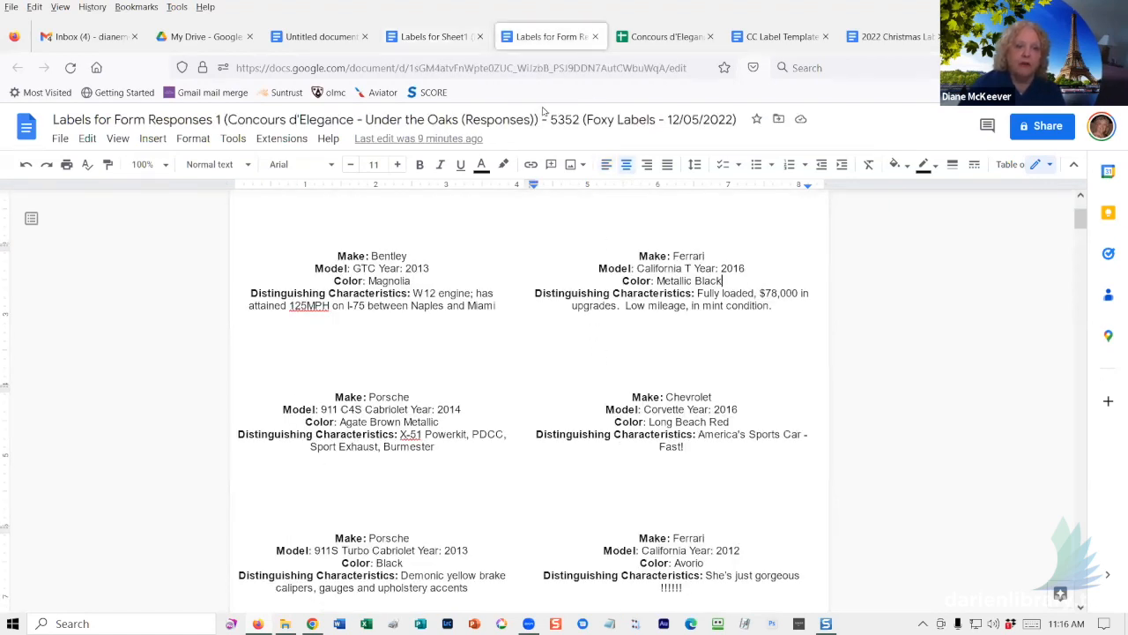
- Look through the CC Label Template, 2022 Christmas Labels and Untitled documents, ending on Labels for Sheet1
click(765, 35)
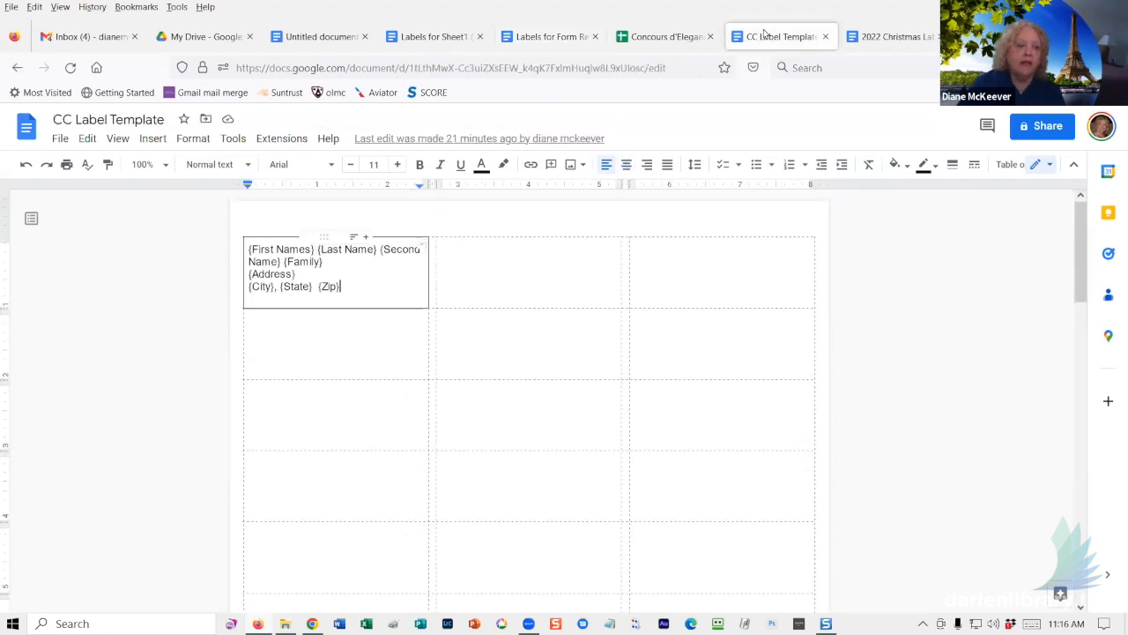
click(870, 36)
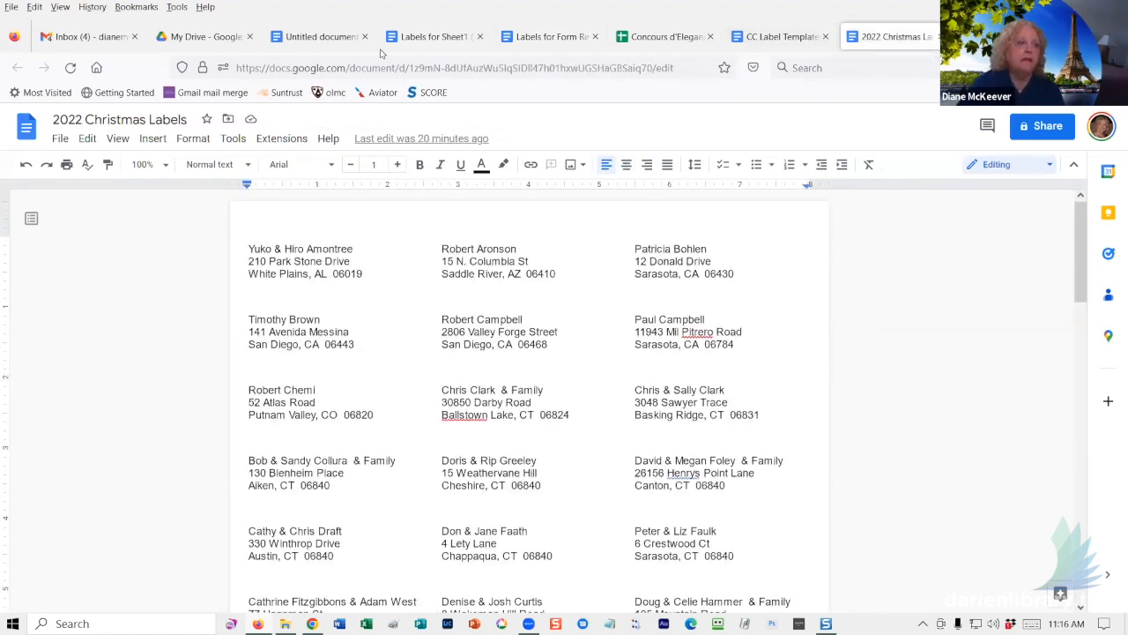
click(315, 39)
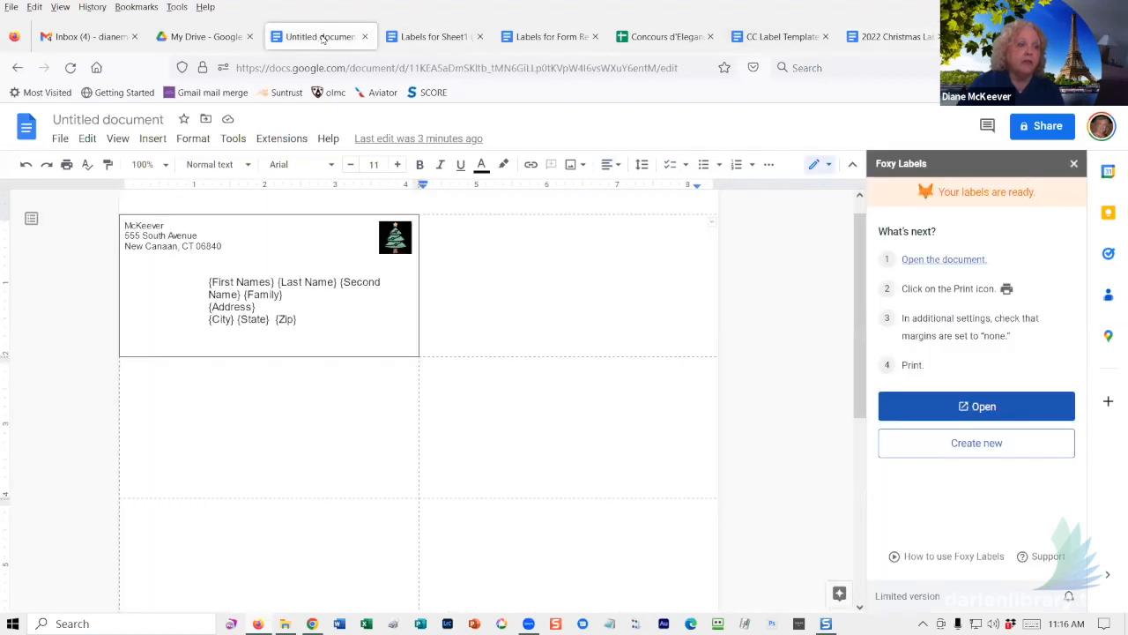
click(434, 39)
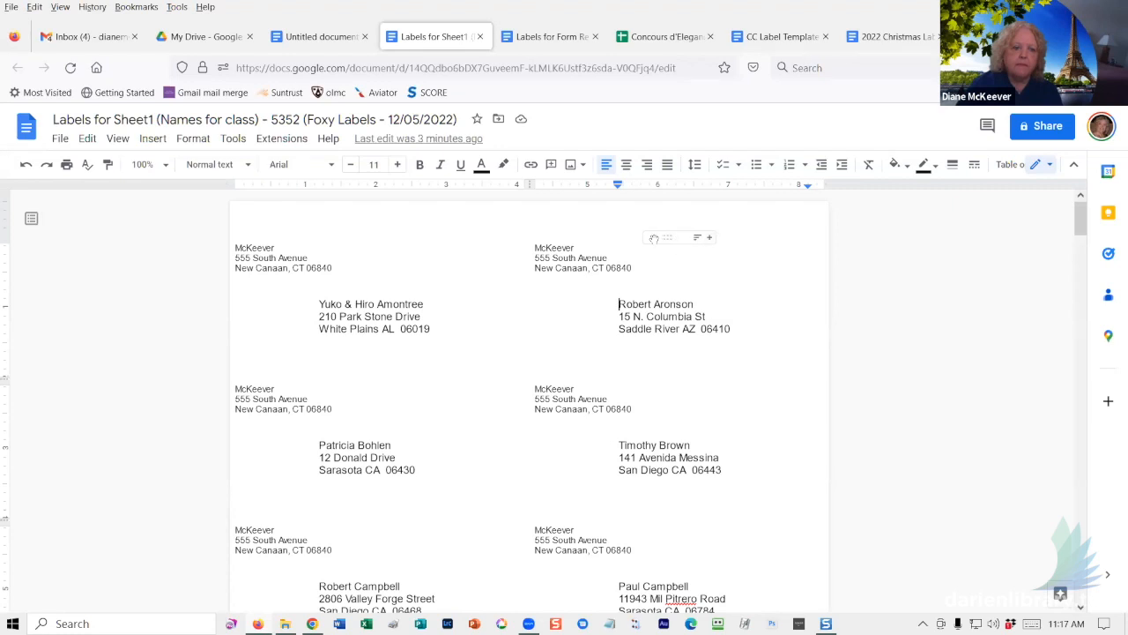
- Check the McKeever return address and the Bentley and Ferrari car labels, then return to the Untitled template
click(569, 261)
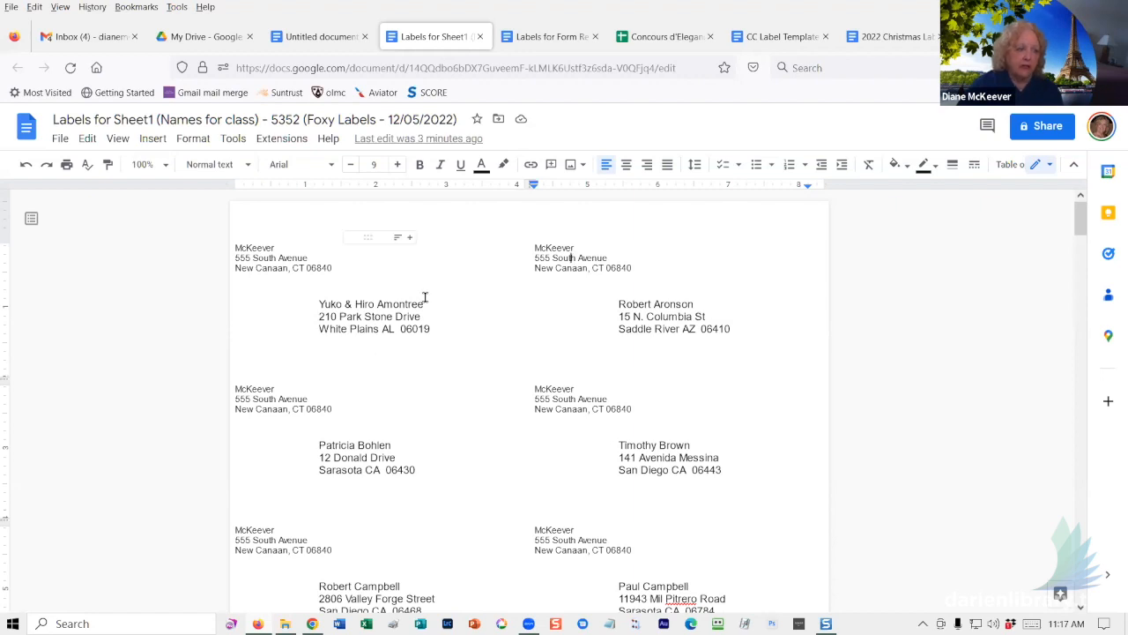
click(521, 38)
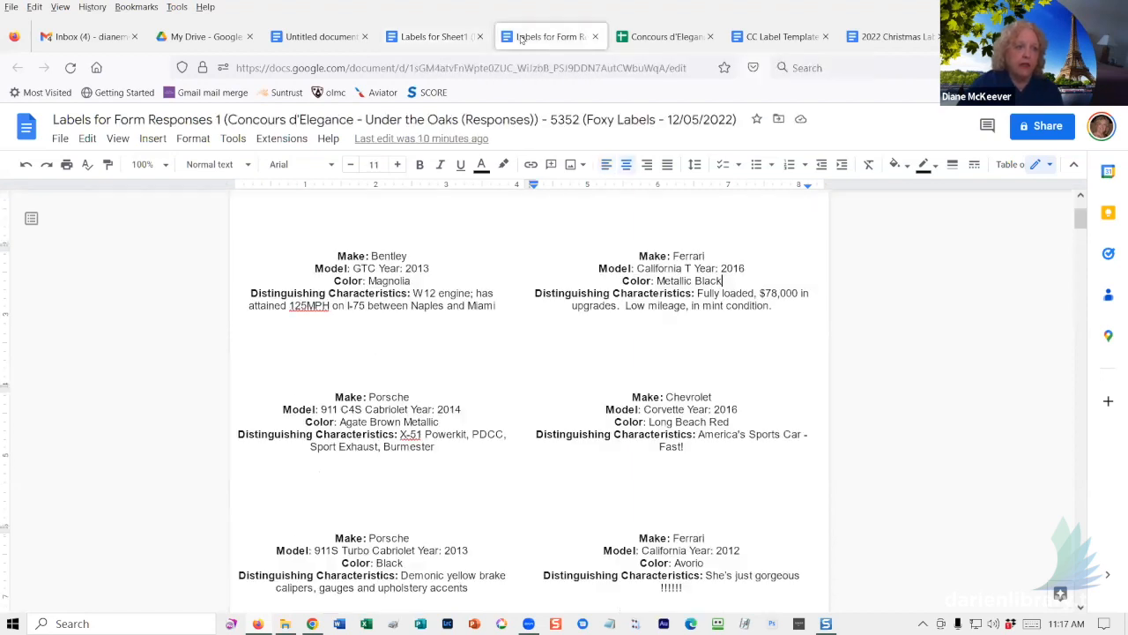
click(322, 258)
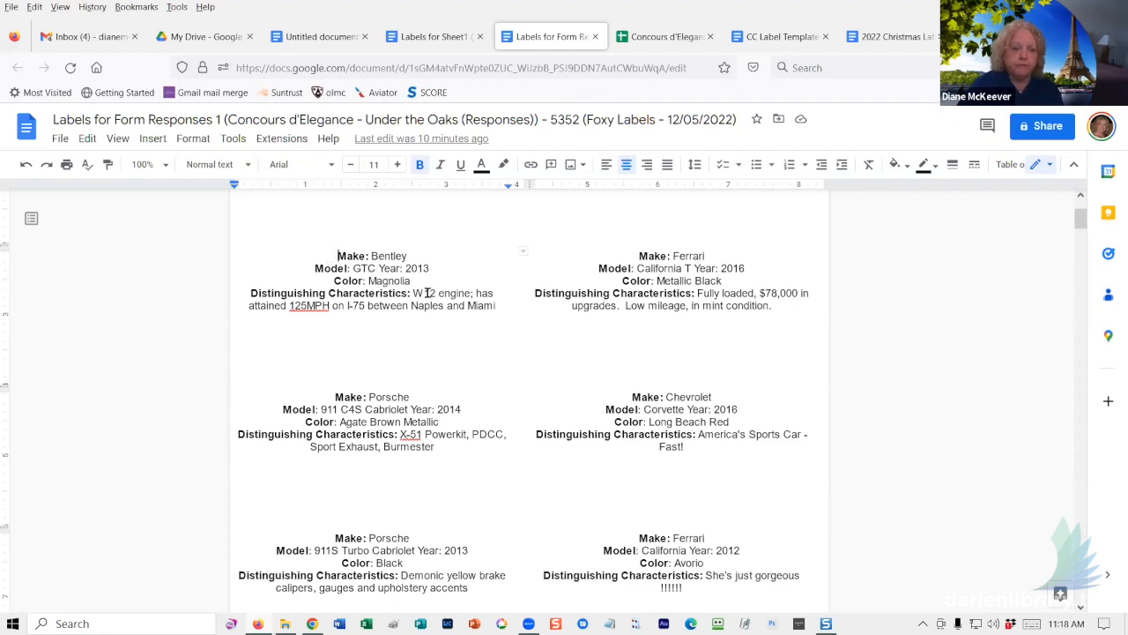
click(541, 289)
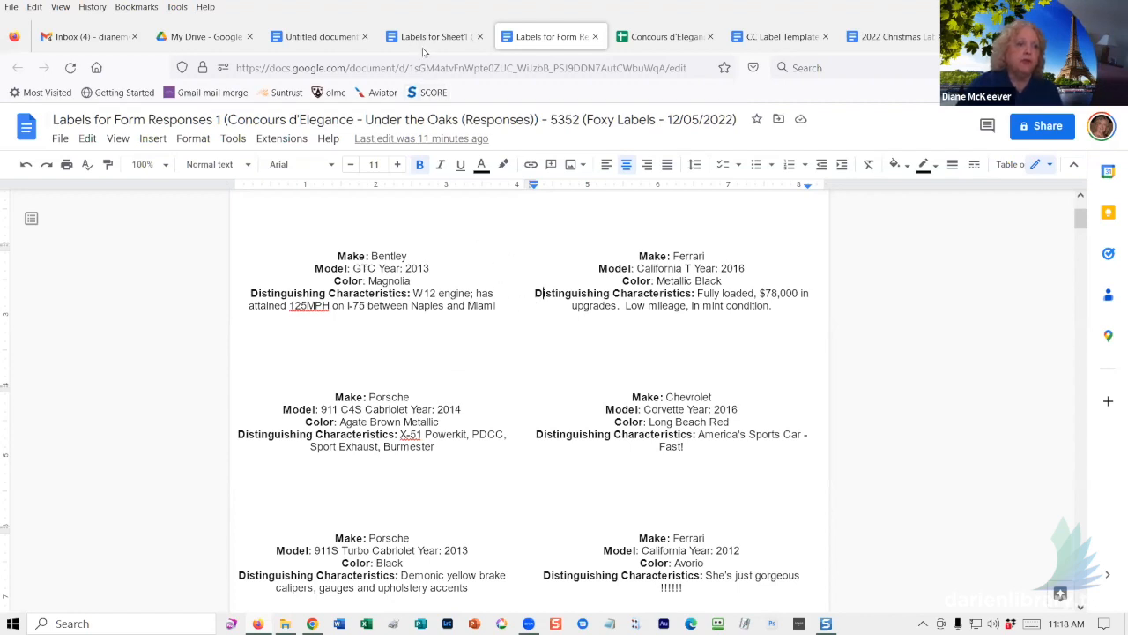
click(318, 36)
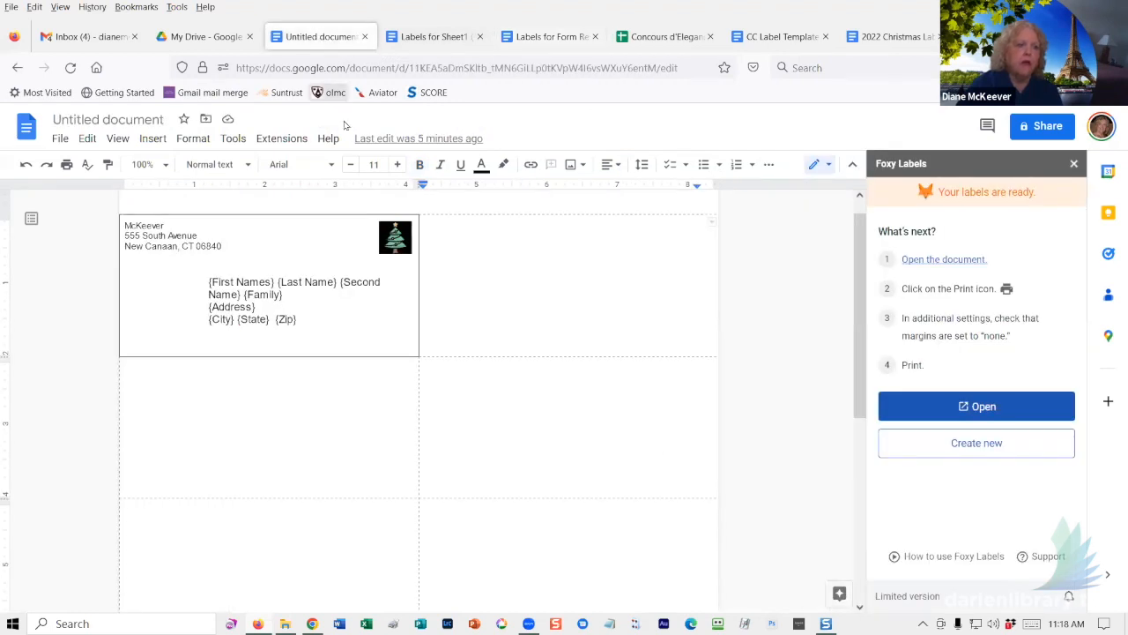
- Close the Foxy Labels sidebar and uninstall Foxy Labels through Manage add-ons, then close the Marketplace
click(1073, 163)
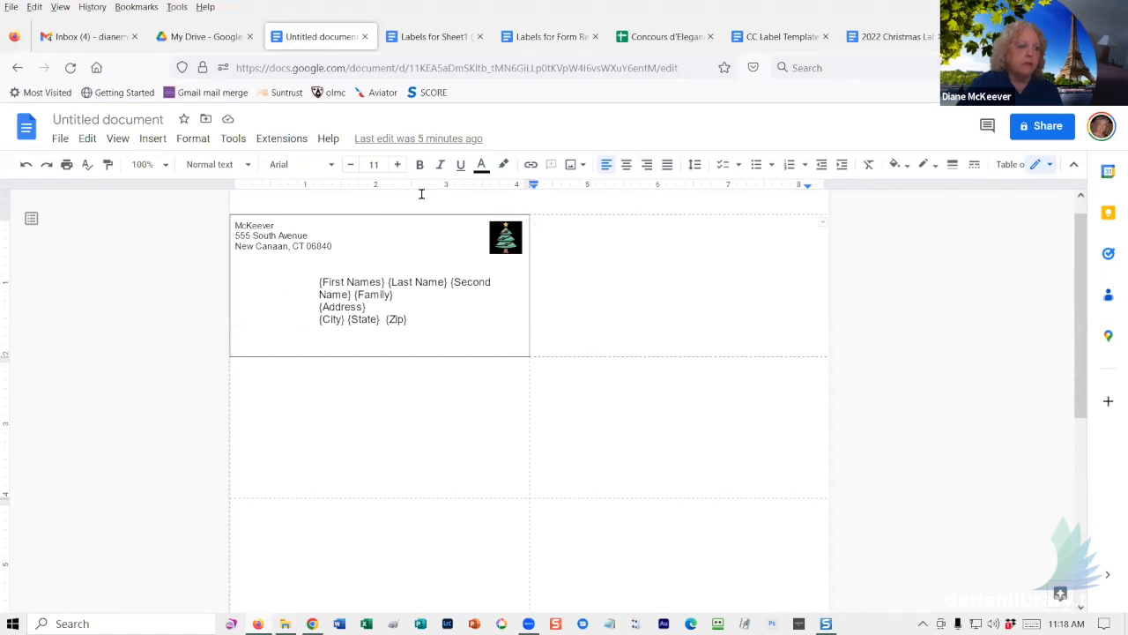
click(284, 141)
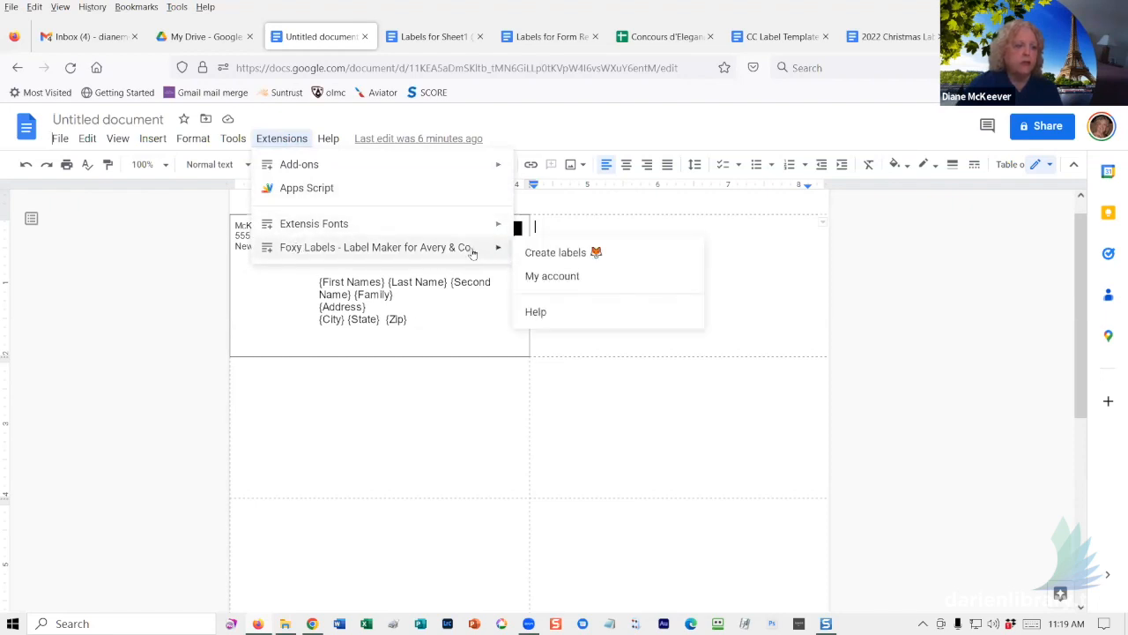
mouse_move(416, 167)
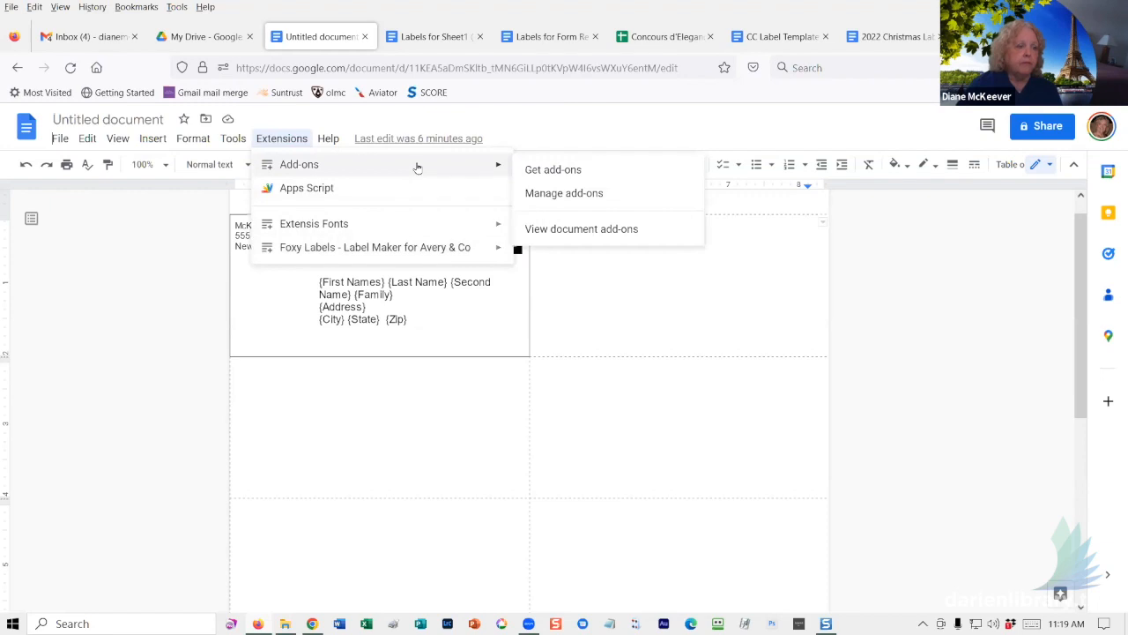
click(546, 200)
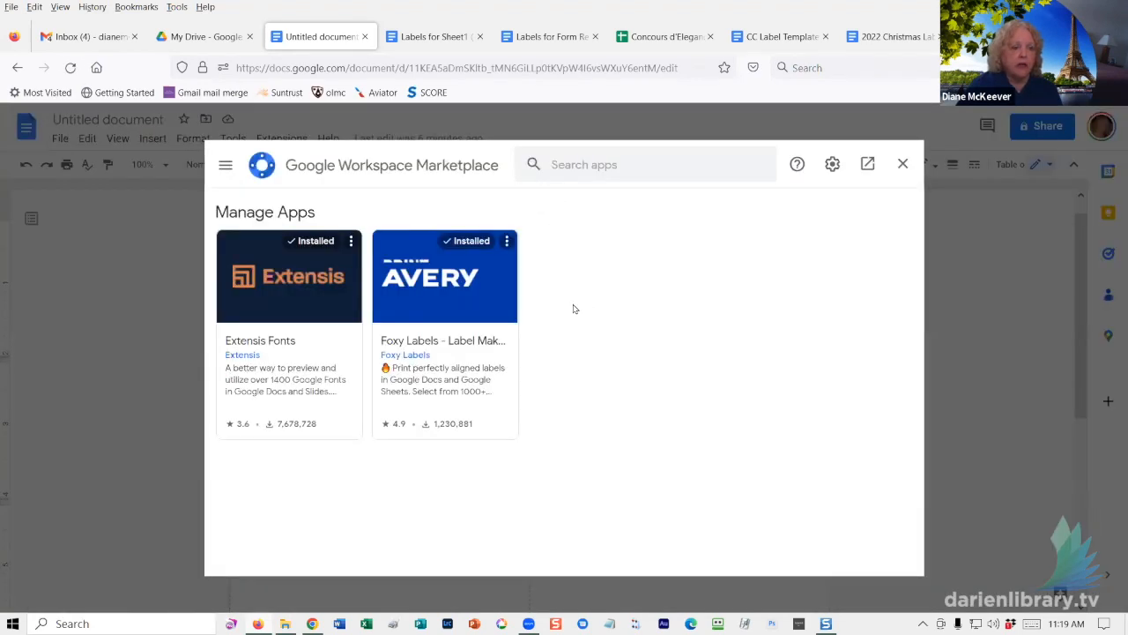
click(470, 304)
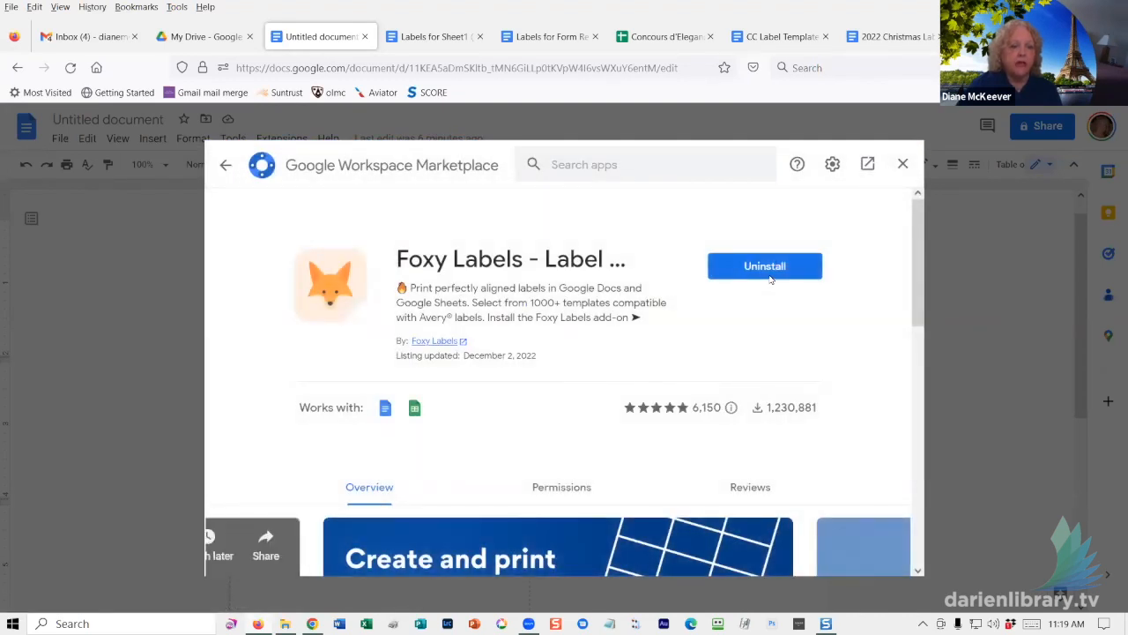
click(767, 267)
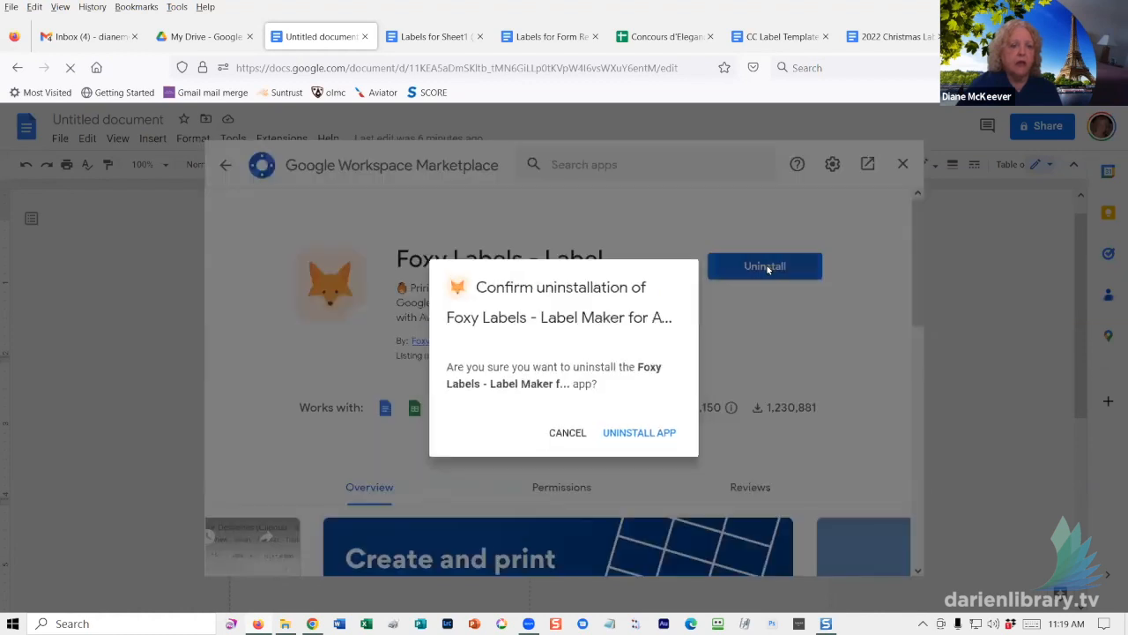
click(649, 435)
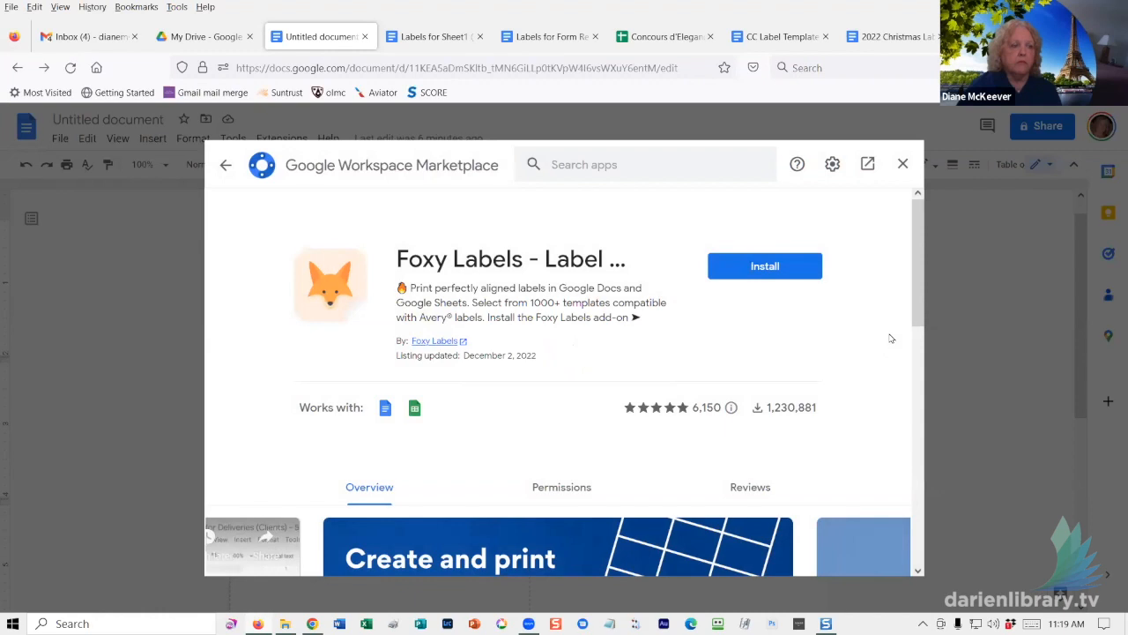
click(903, 165)
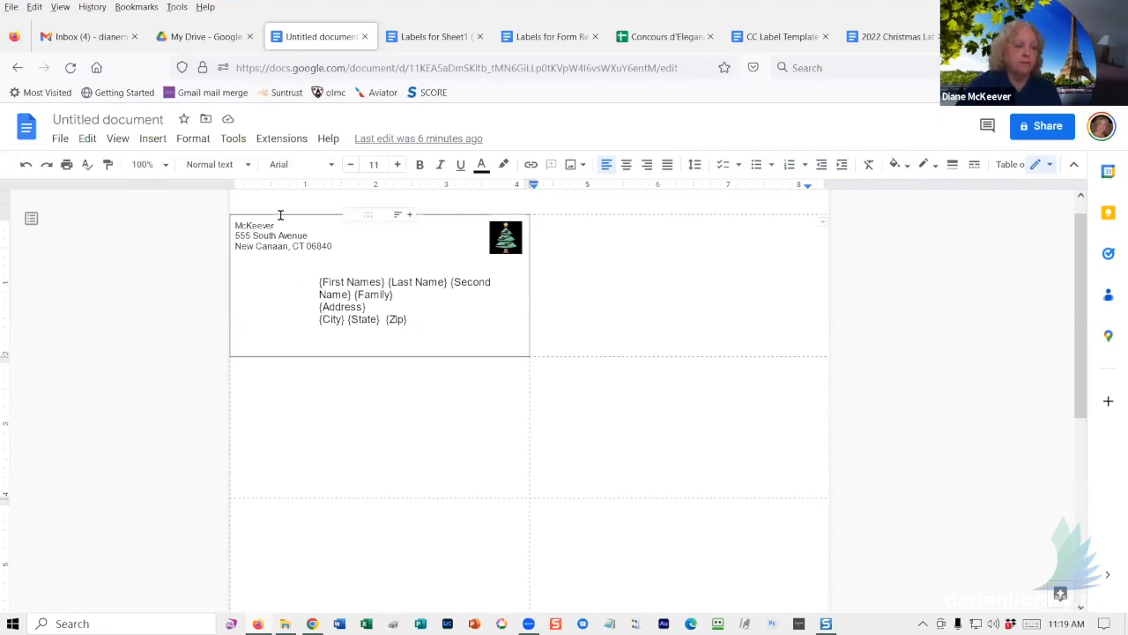
- Open Get add-ons in Google Workspace Marketplace and search for 'mail merge'
click(282, 139)
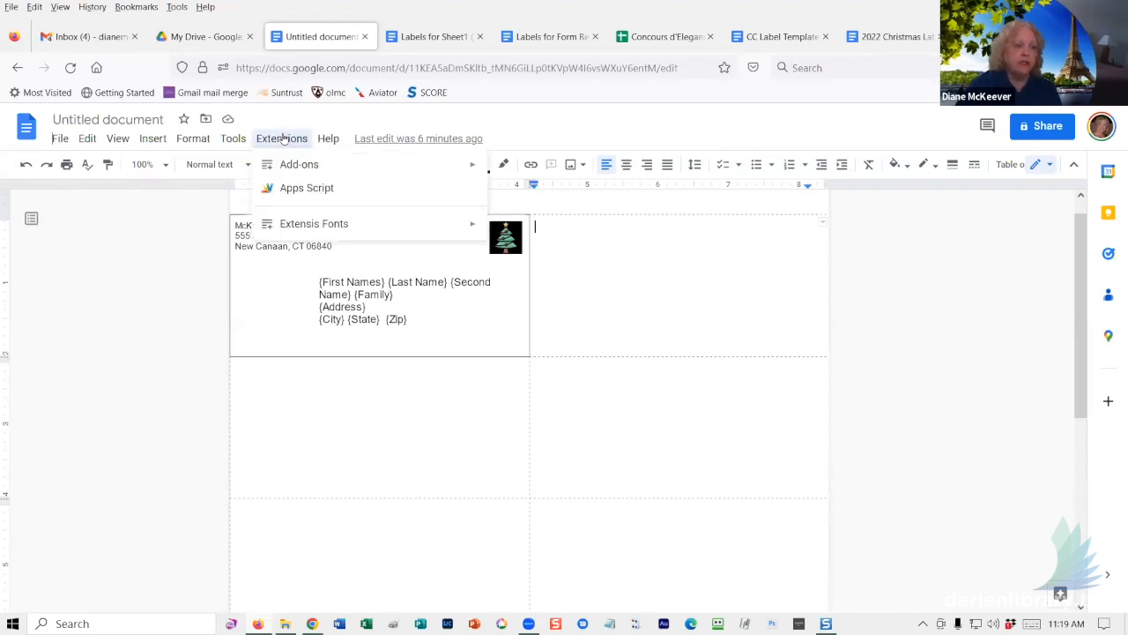
mouse_move(288, 168)
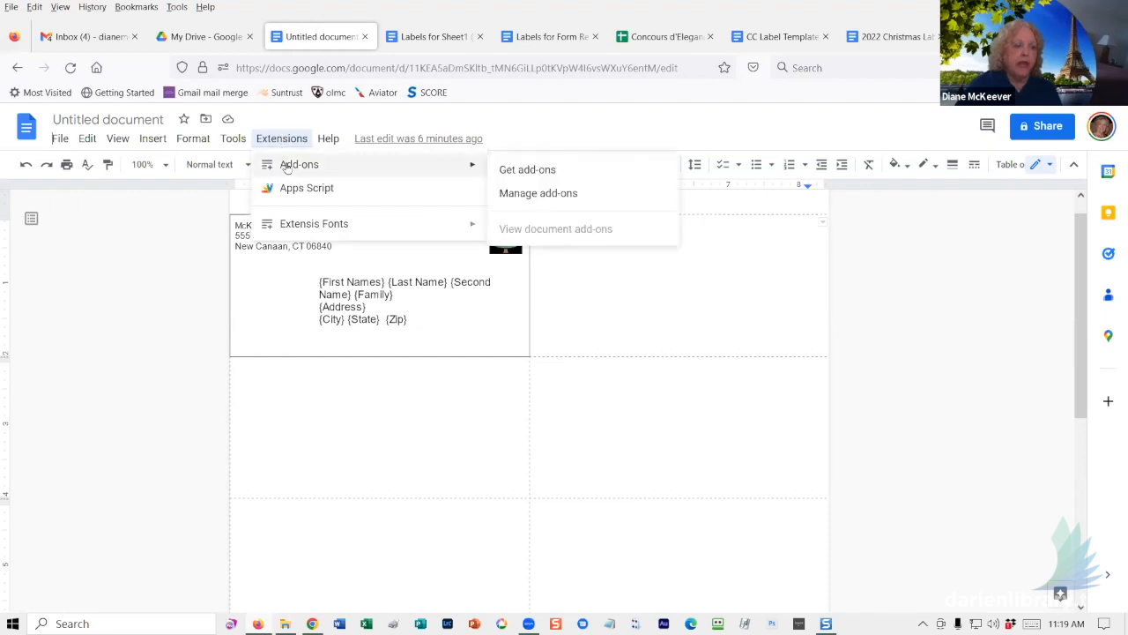
click(546, 172)
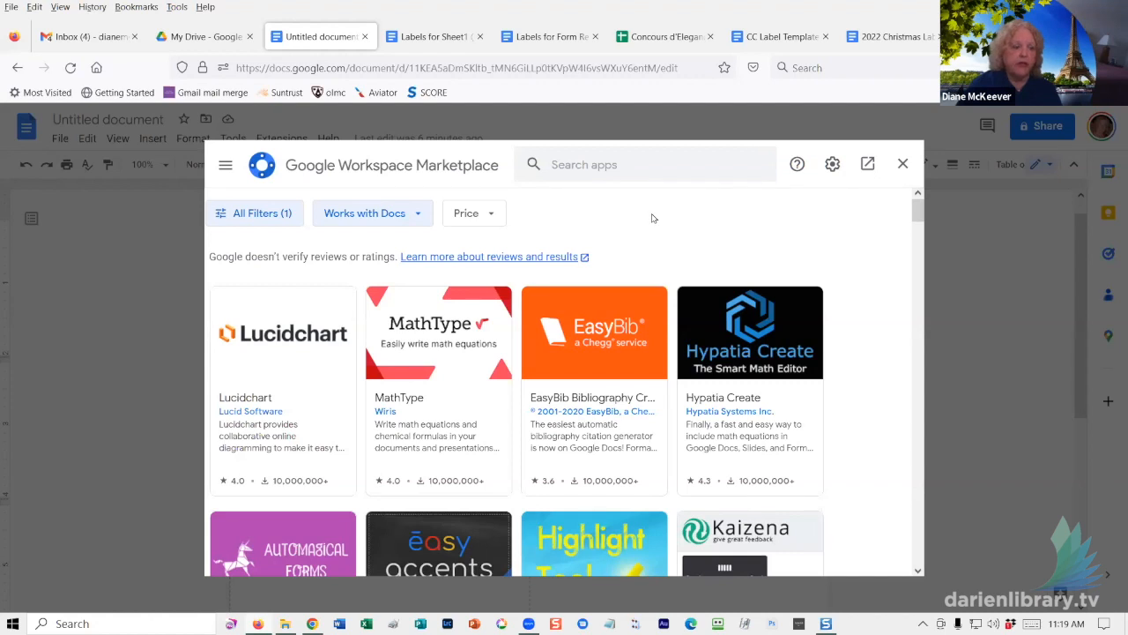
click(617, 165)
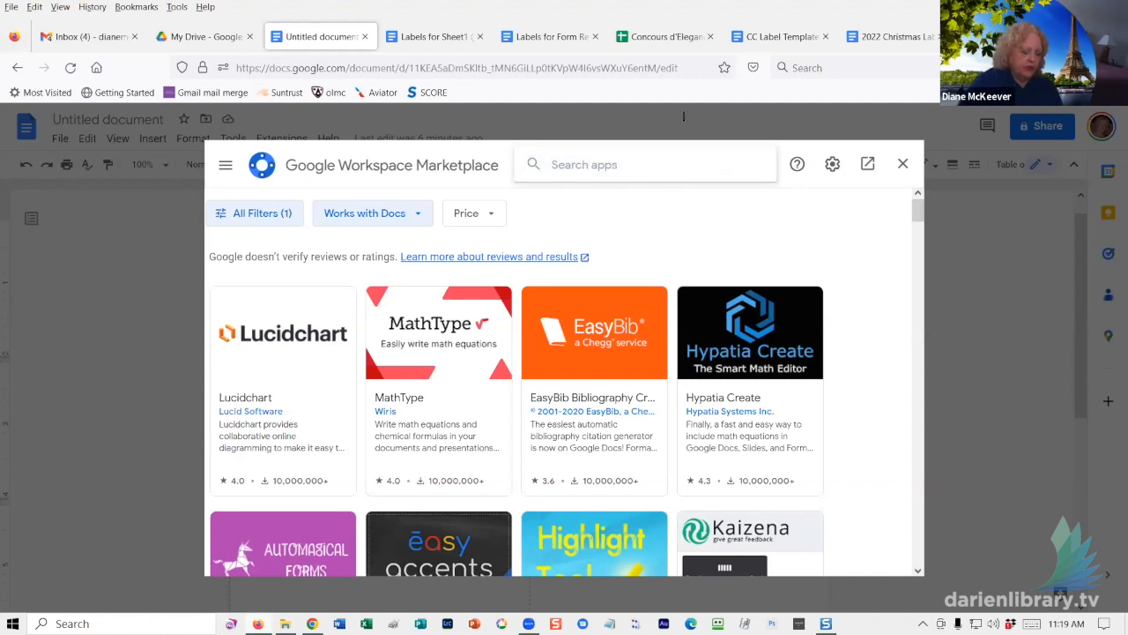
text(mai)
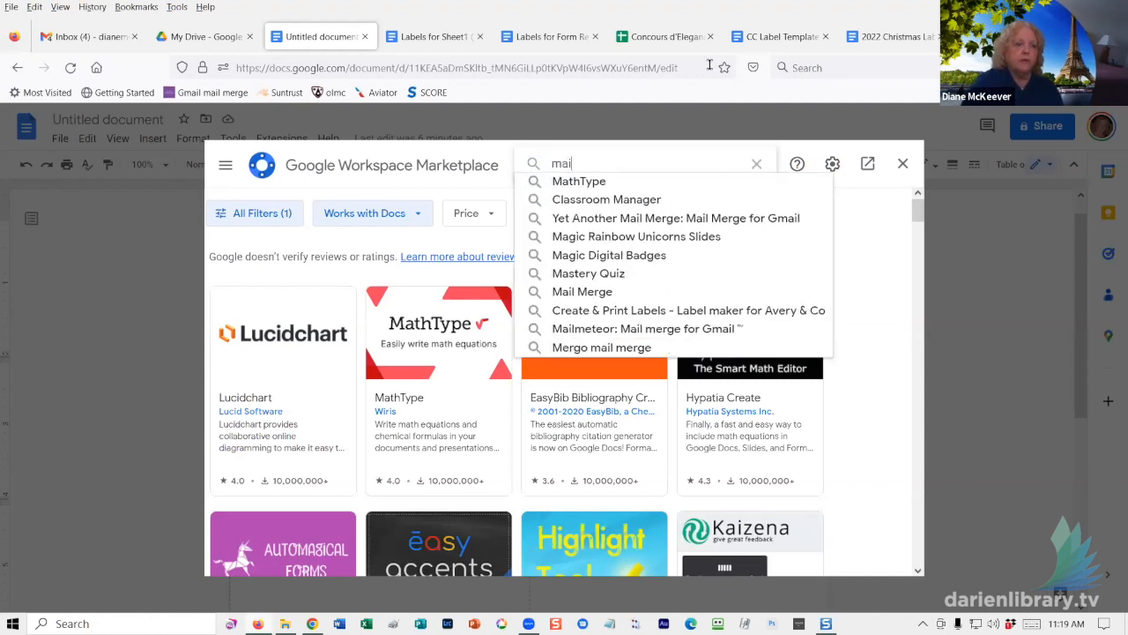
text(l mer)
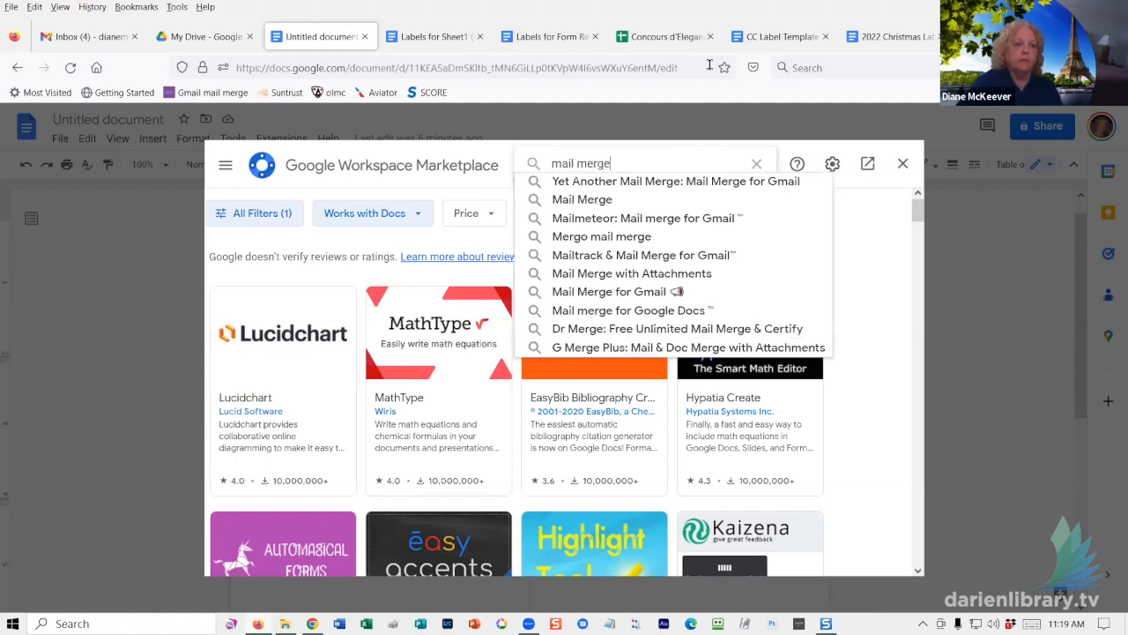
text(ge)
key(Return)
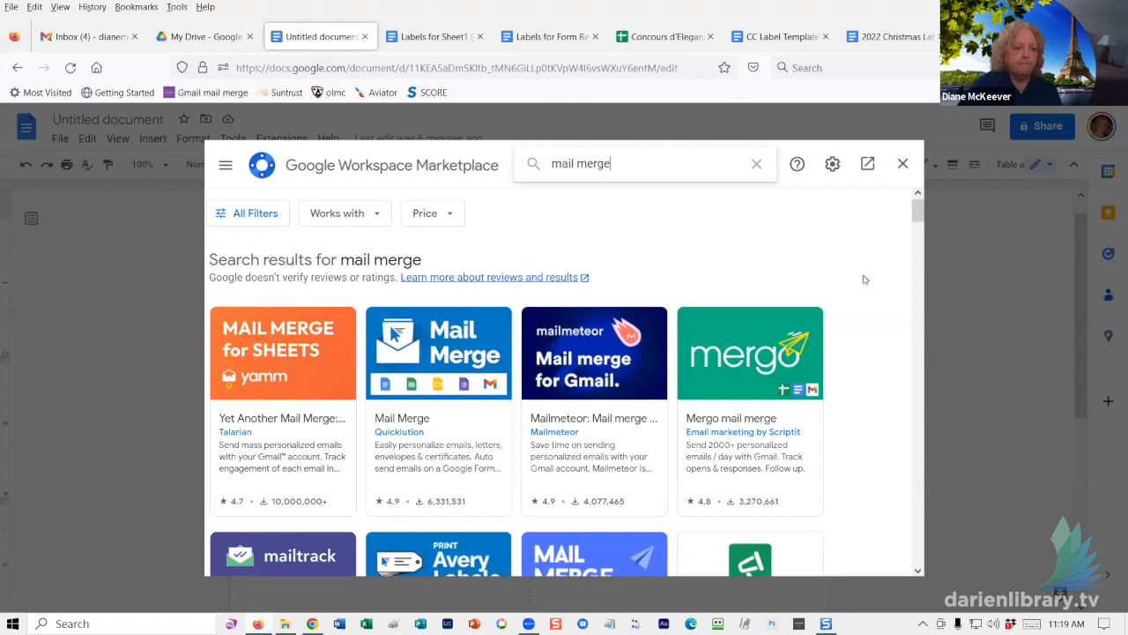
- Browse the mail merge results, then refine the search to 'mail merge labels'
scroll(868, 282, down, 3)
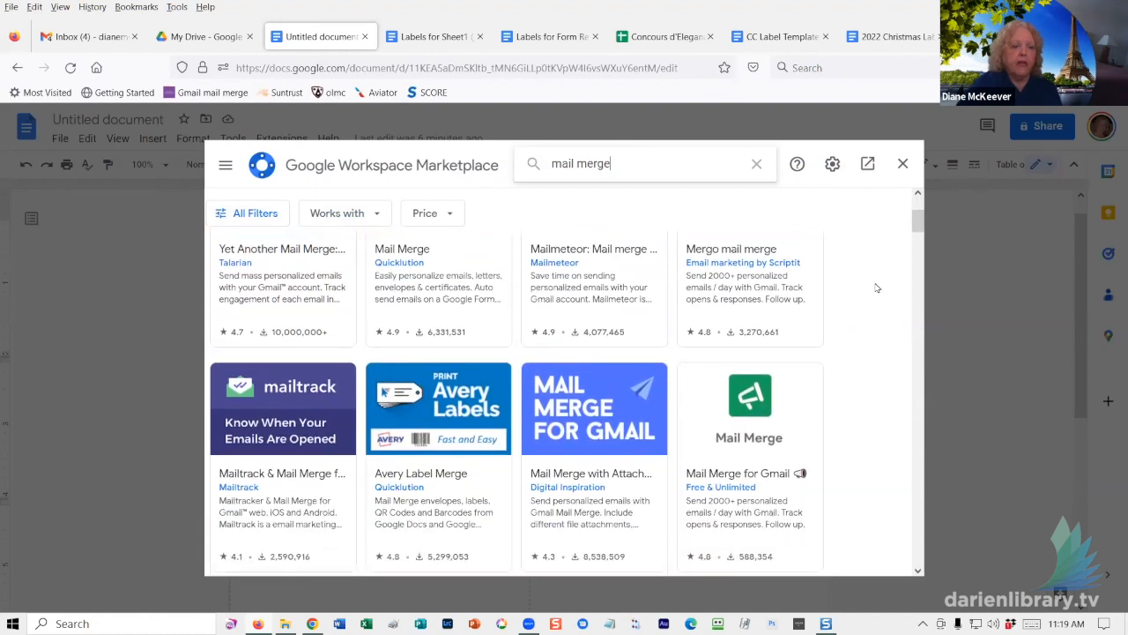
scroll(877, 288, down, 3)
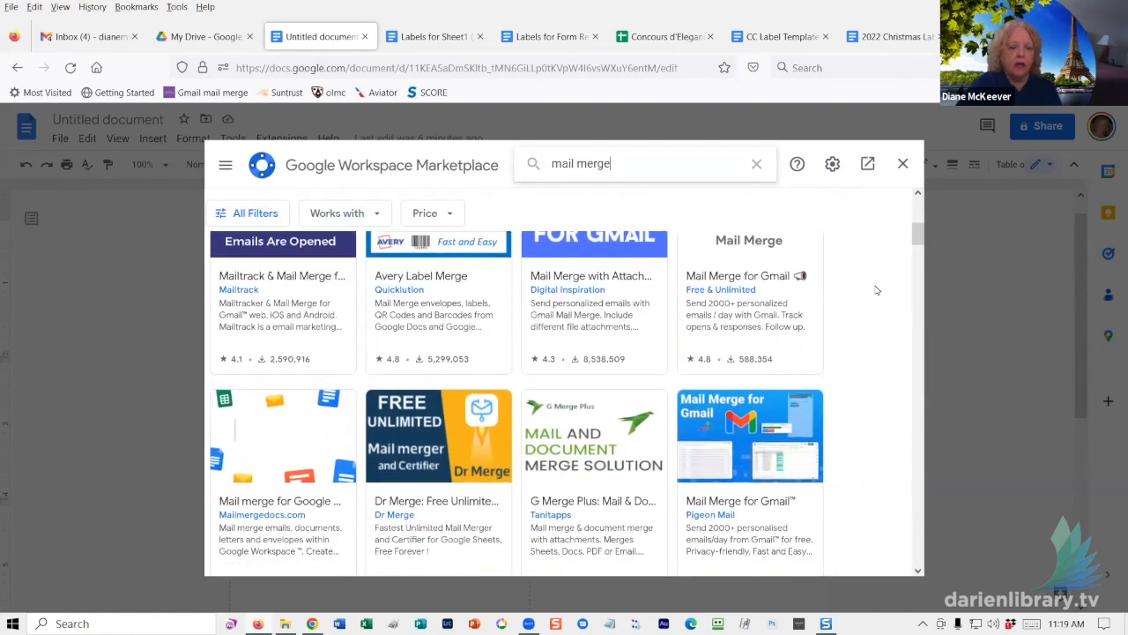
scroll(877, 290, down, 3)
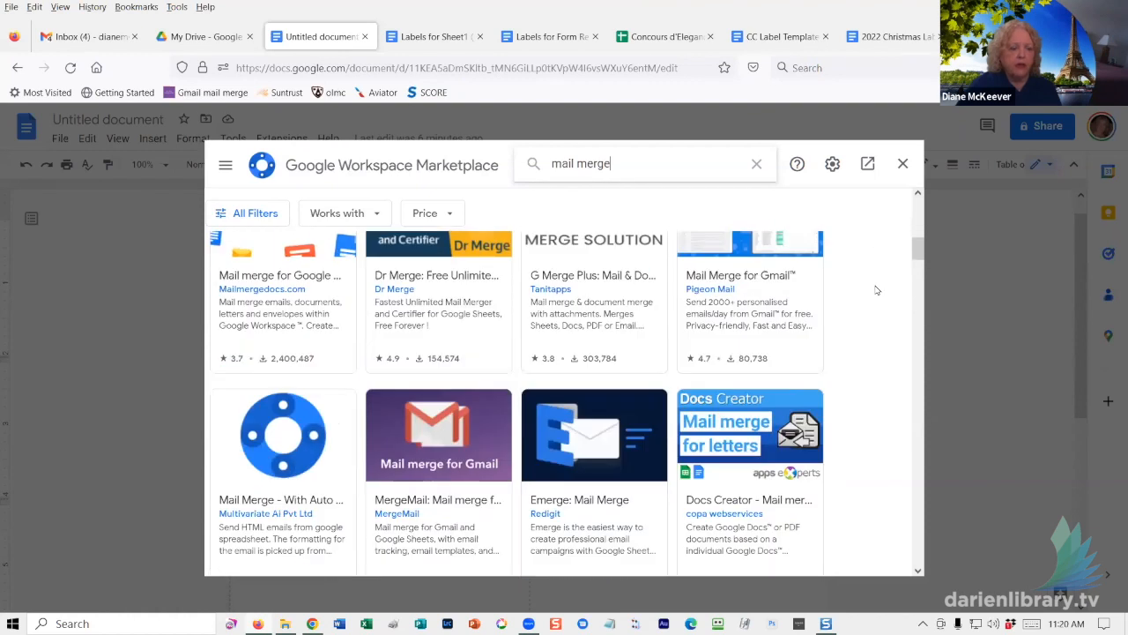
scroll(877, 290, down, 2)
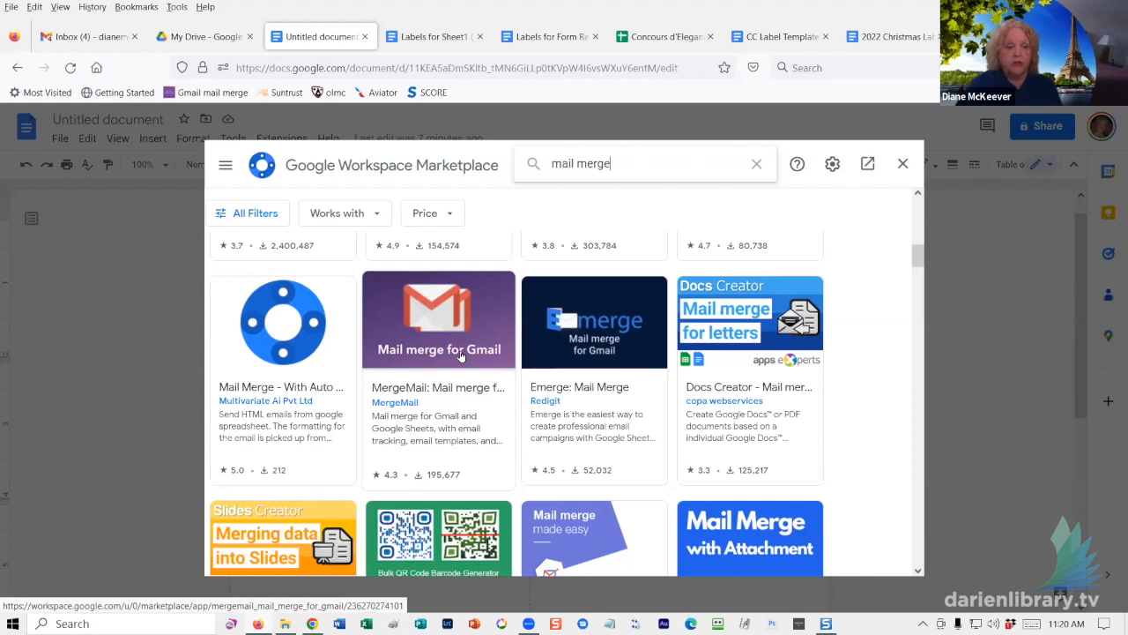
scroll(489, 365, up, 2)
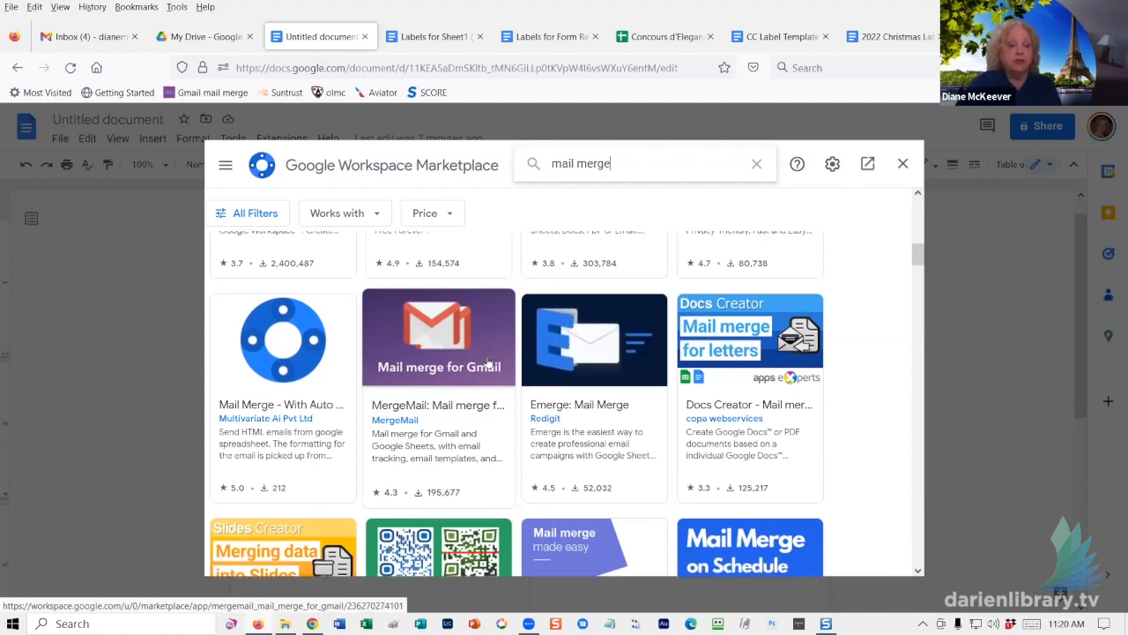
scroll(490, 365, up, 5)
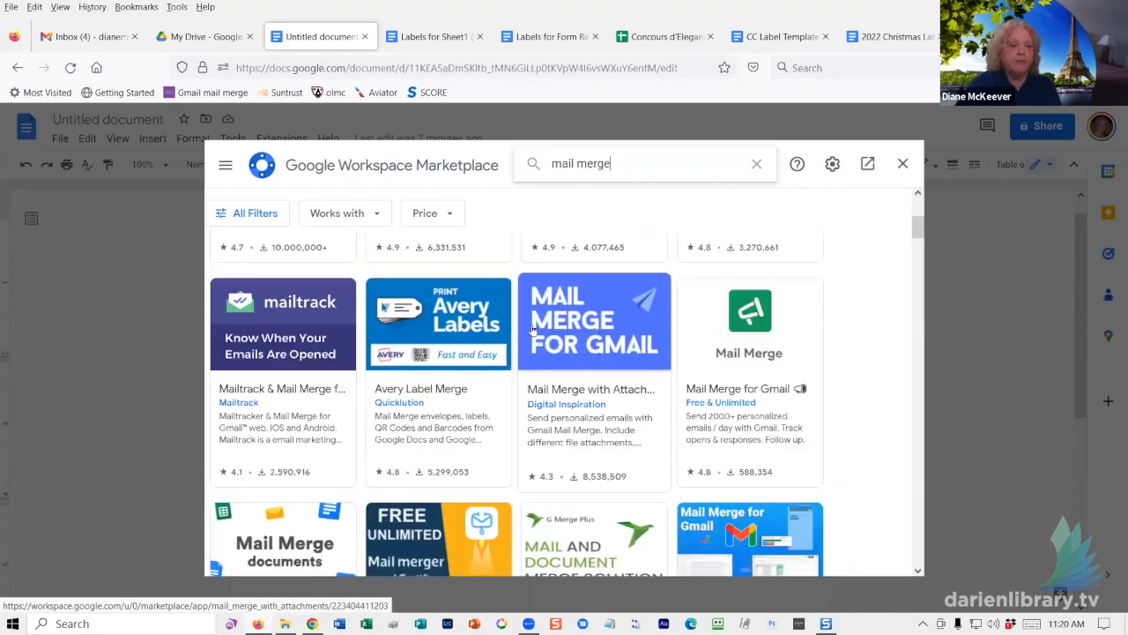
scroll(530, 335, up, 3)
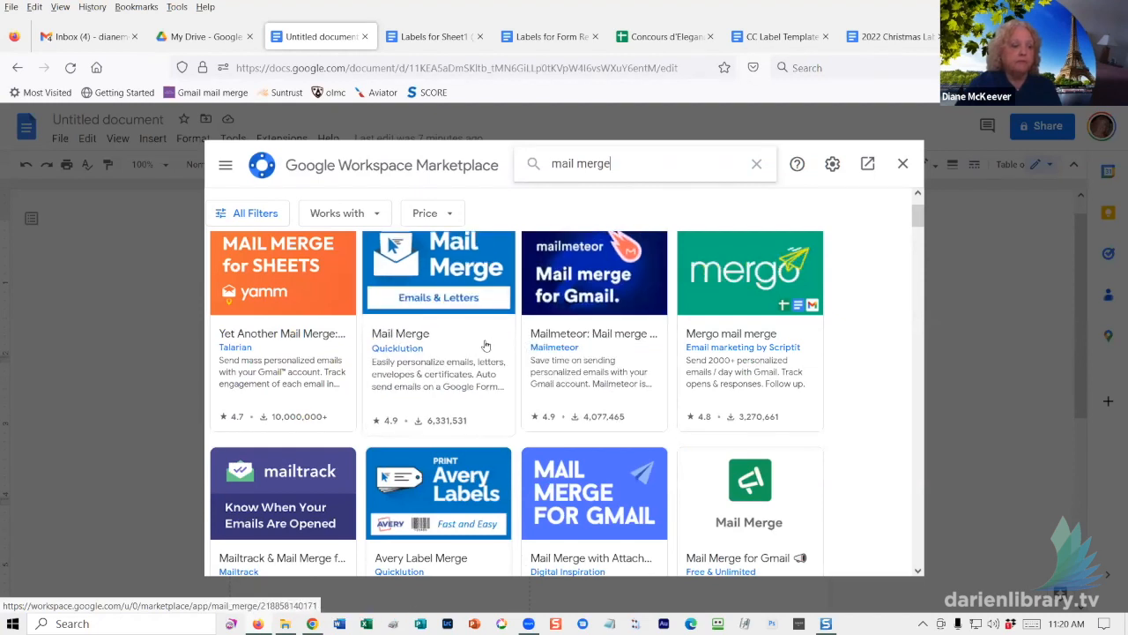
scroll(486, 345, up, 1)
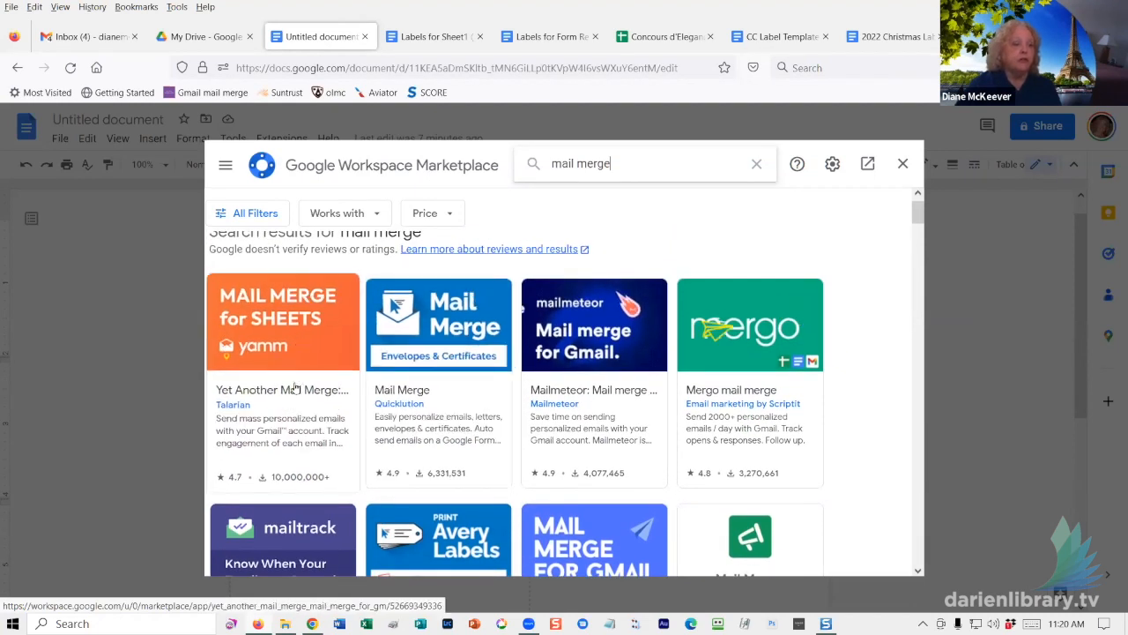
scroll(297, 385, up, 1)
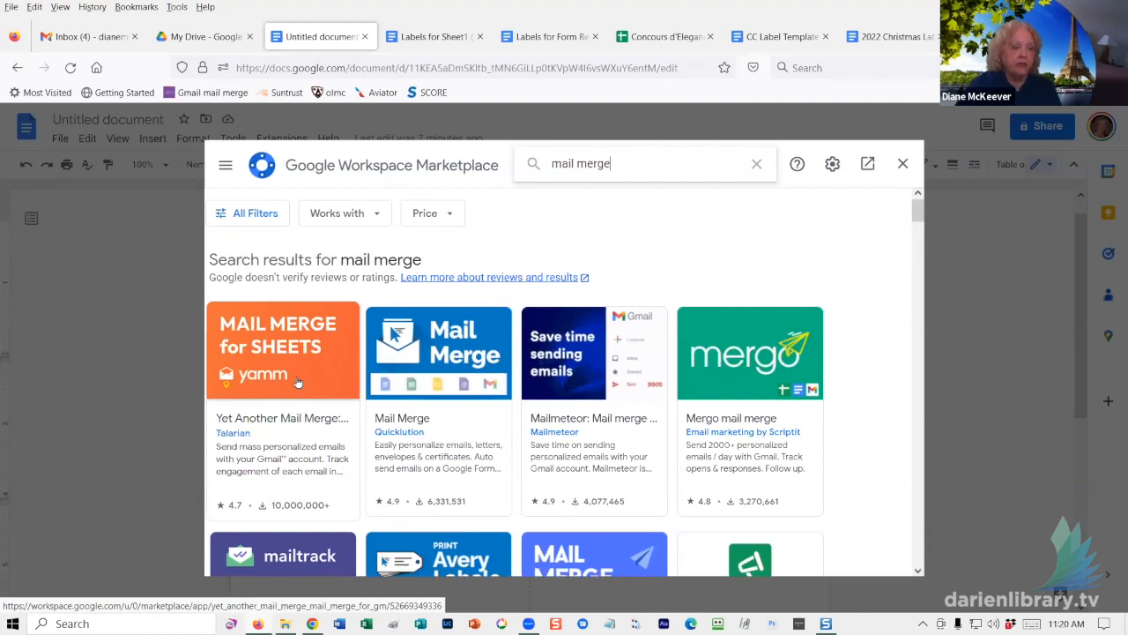
scroll(298, 374, down, 1)
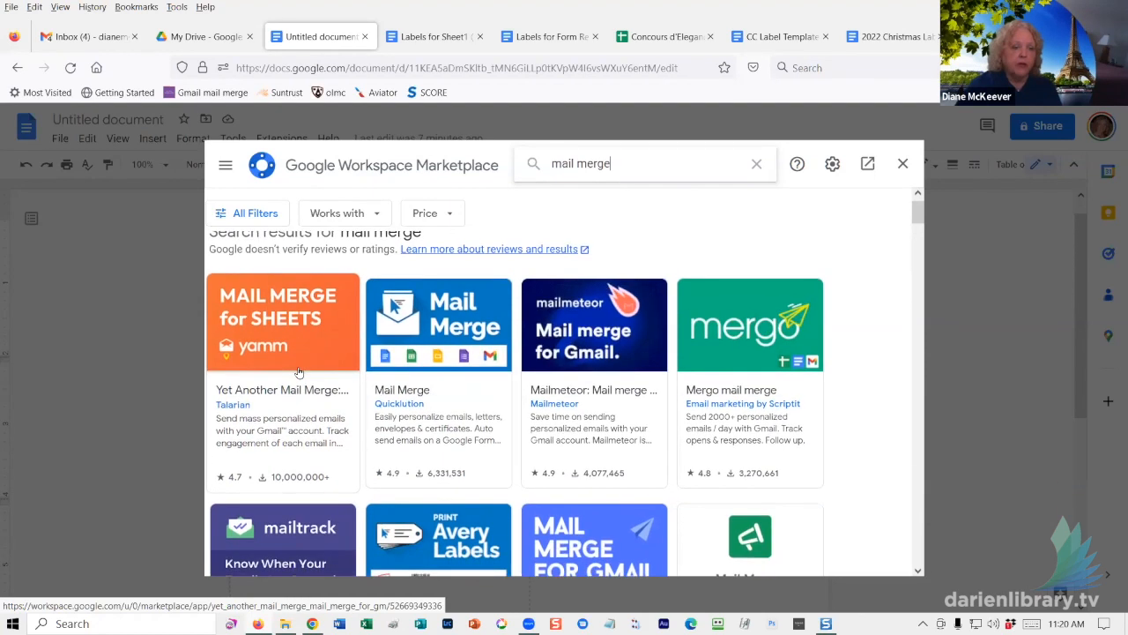
scroll(299, 370, down, 1)
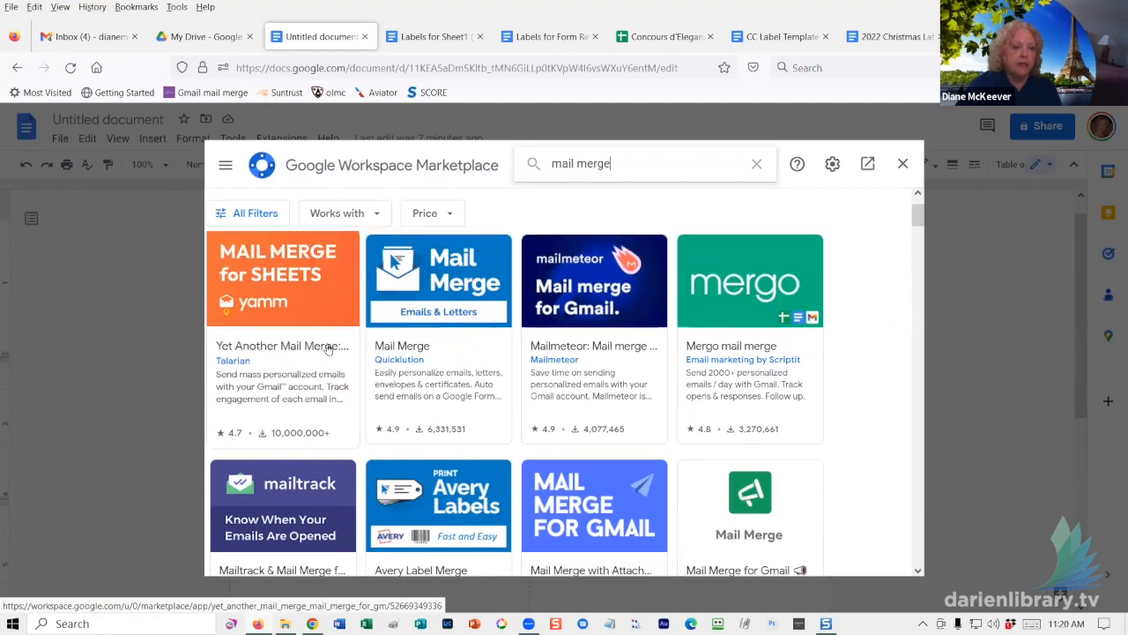
scroll(328, 349, up, 2)
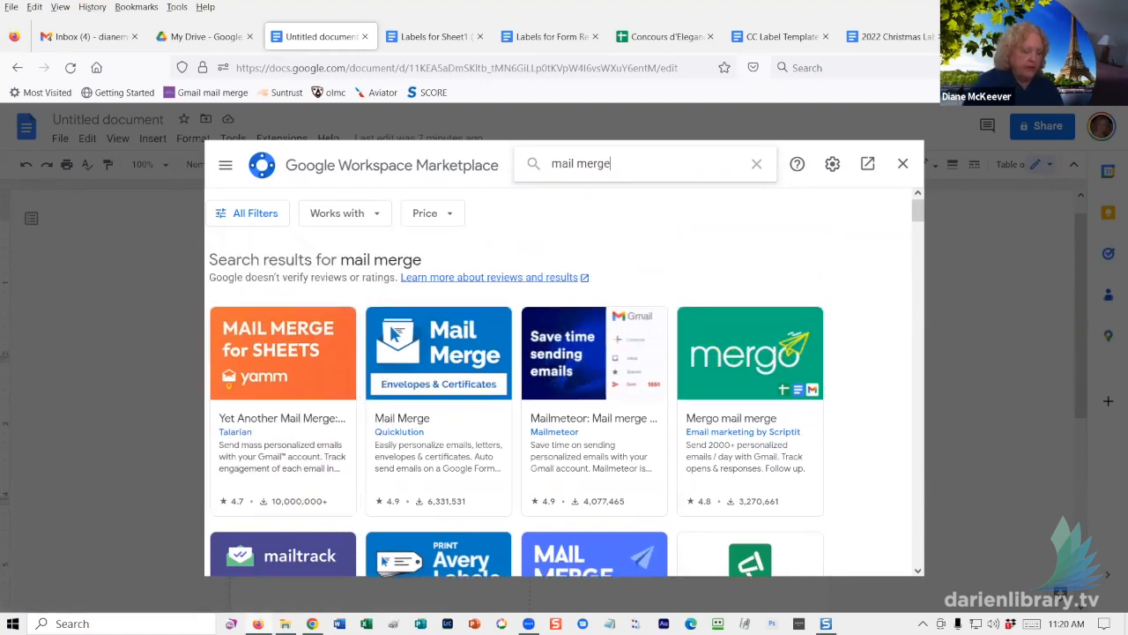
text(labels)
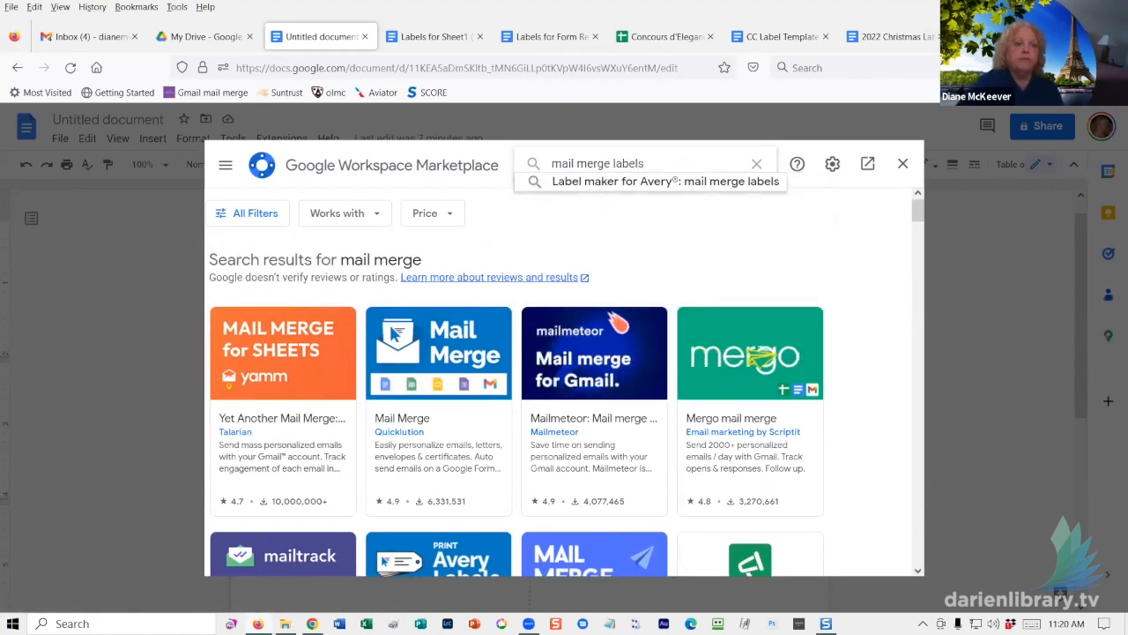
key(Return)
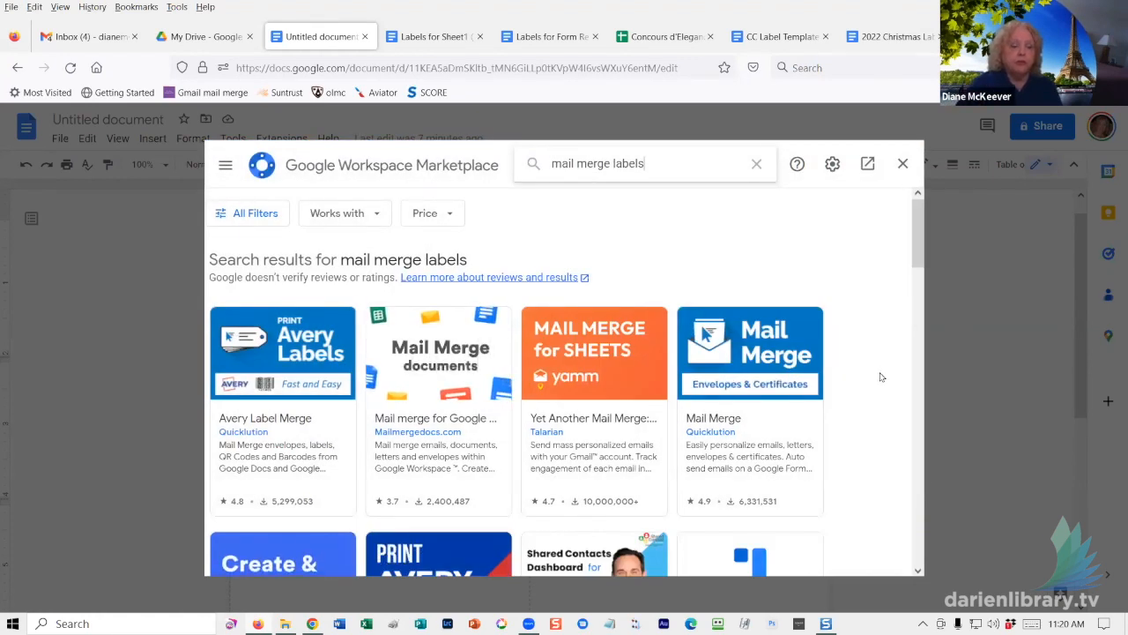
scroll(879, 376, down, 3)
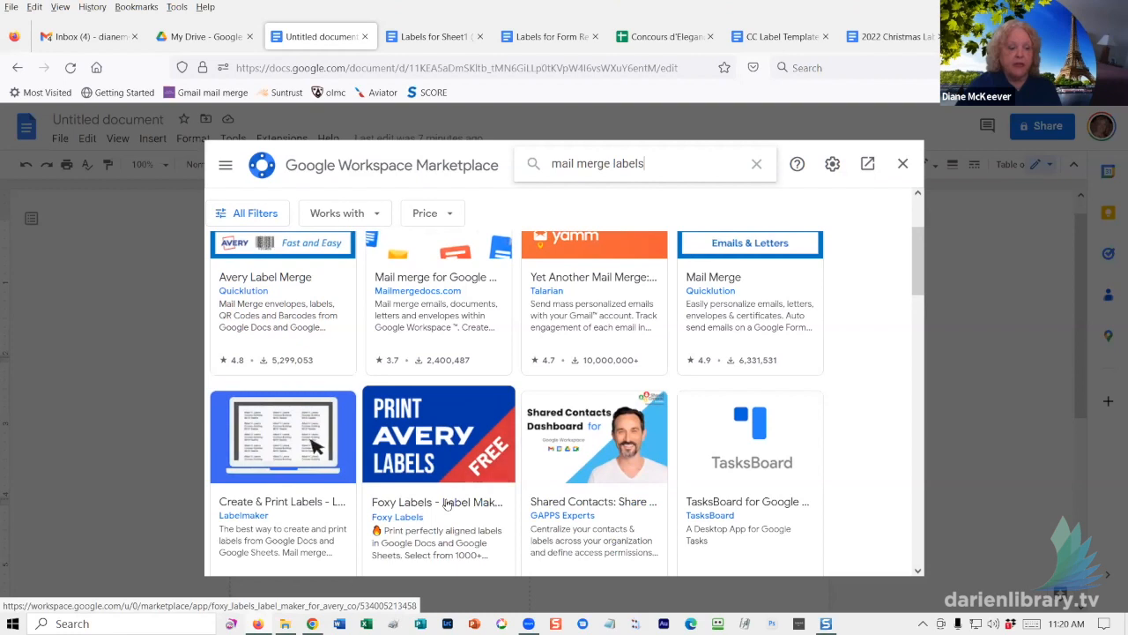
- Install Foxy Labels, choose the Google account and allow access, then close the Marketplace
click(447, 502)
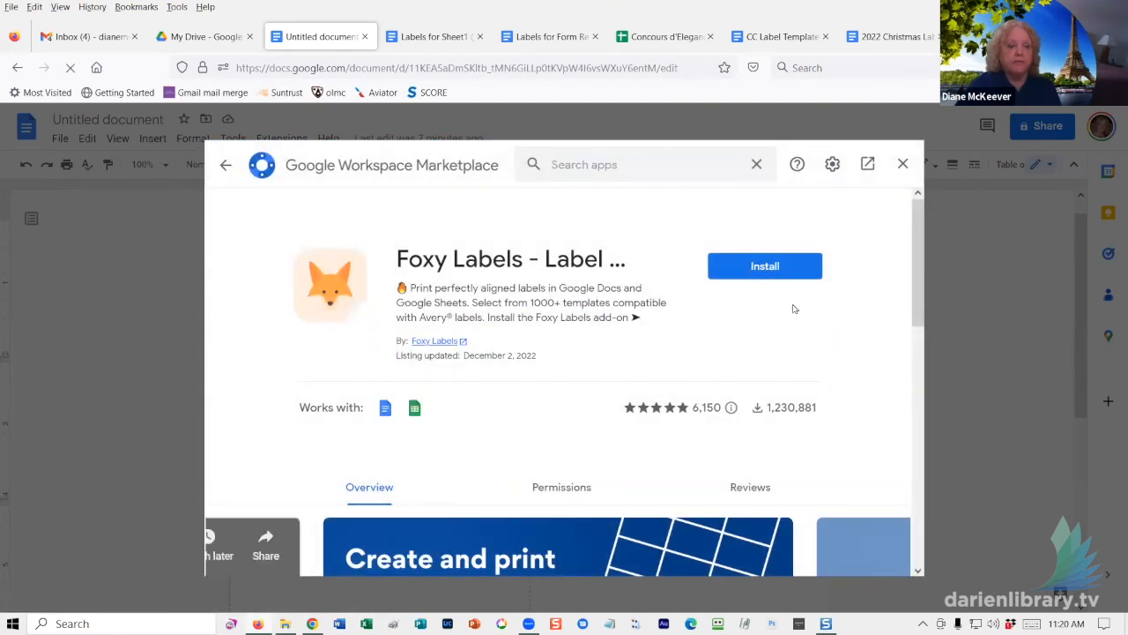
click(761, 266)
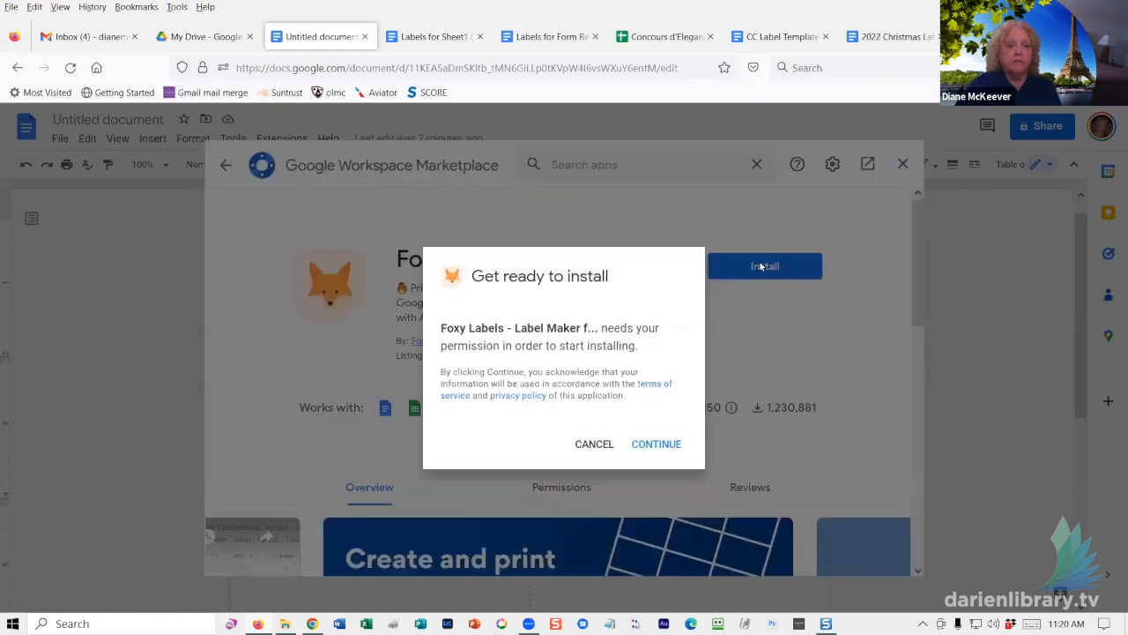
click(657, 444)
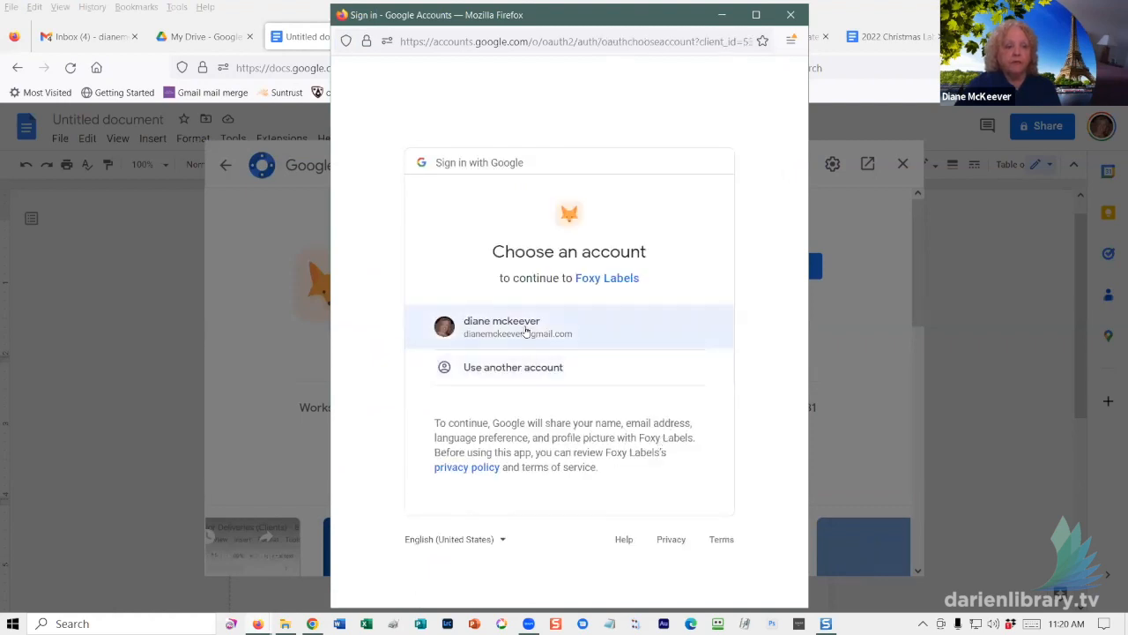
click(524, 328)
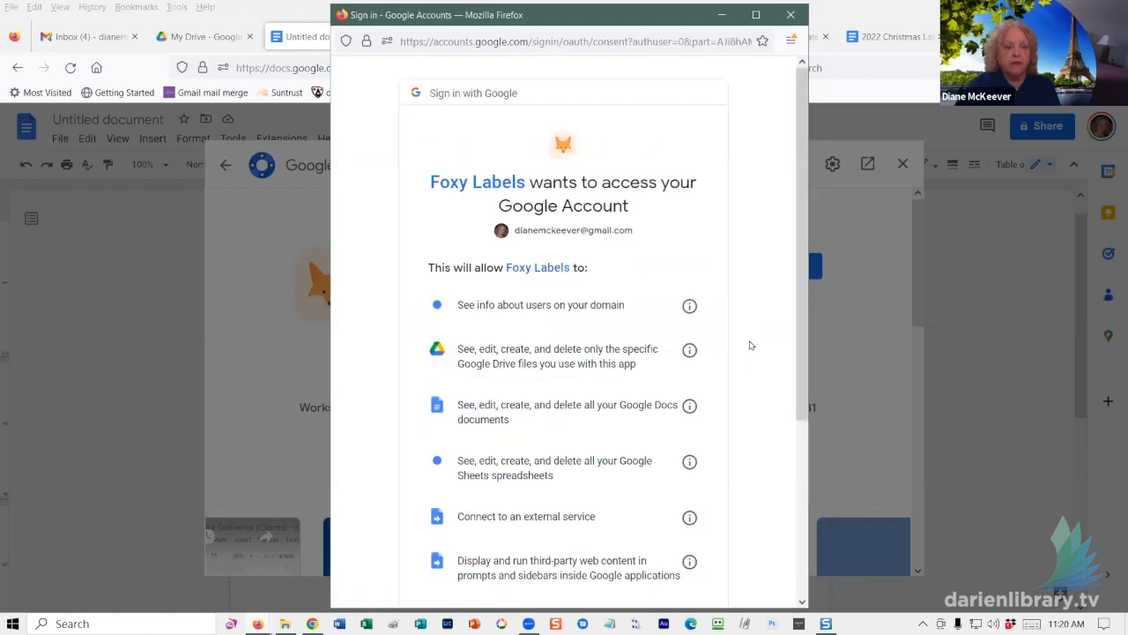
scroll(750, 372, down, 5)
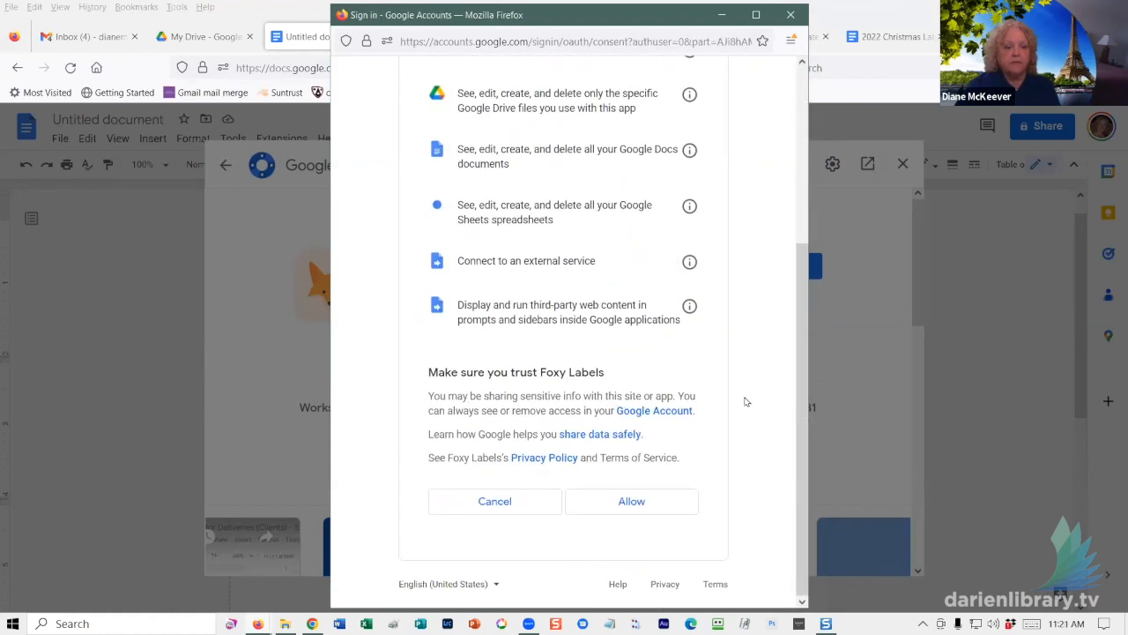
click(641, 502)
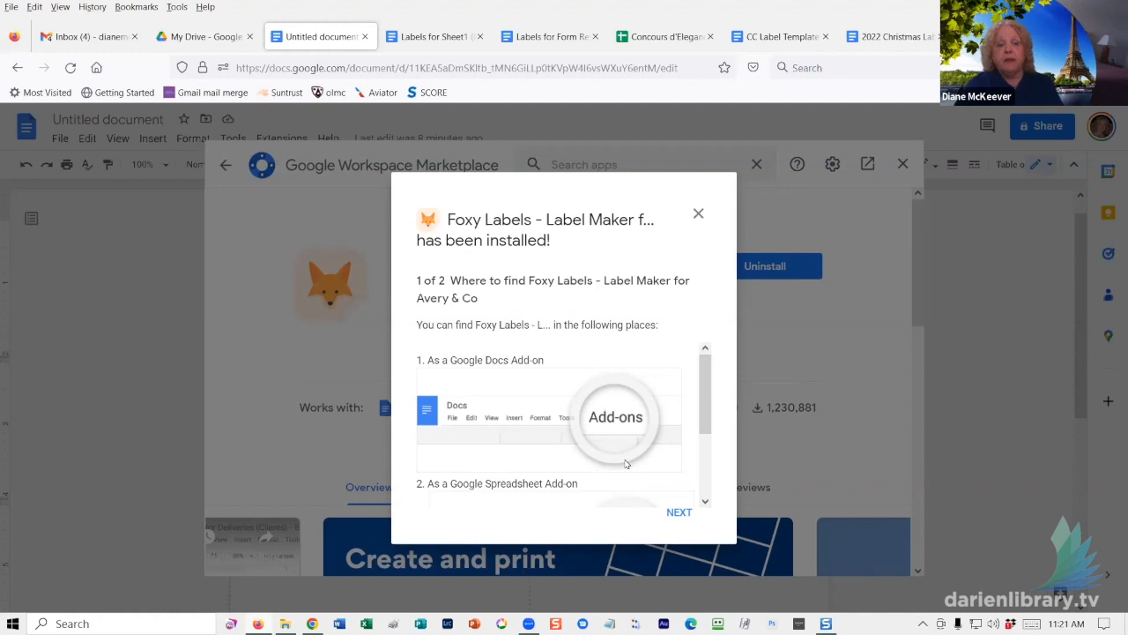
click(680, 515)
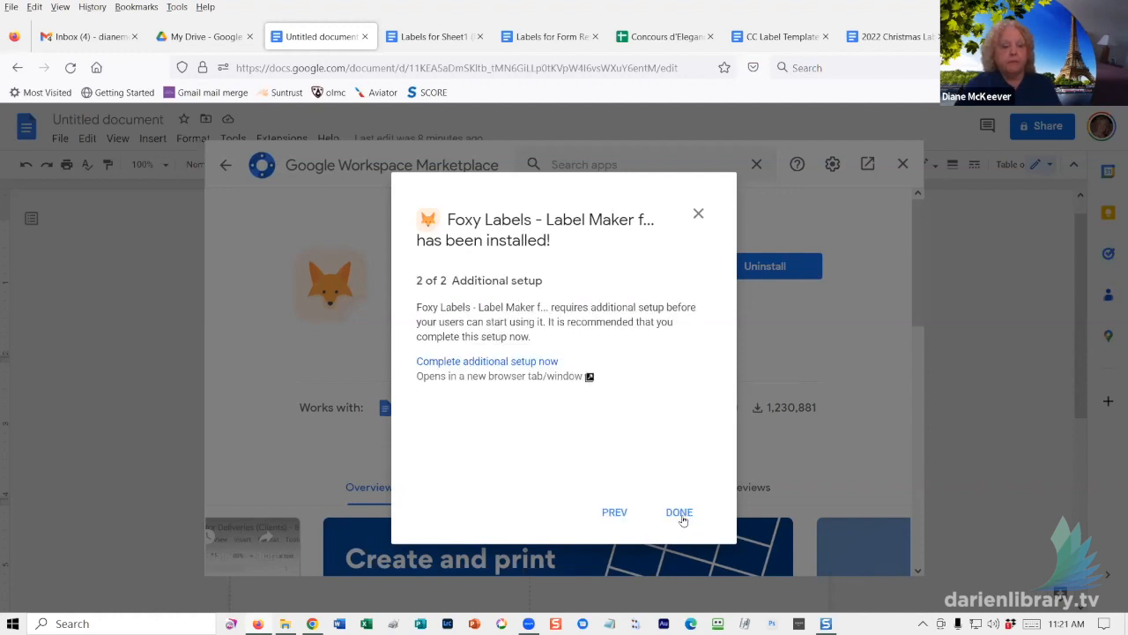
click(680, 514)
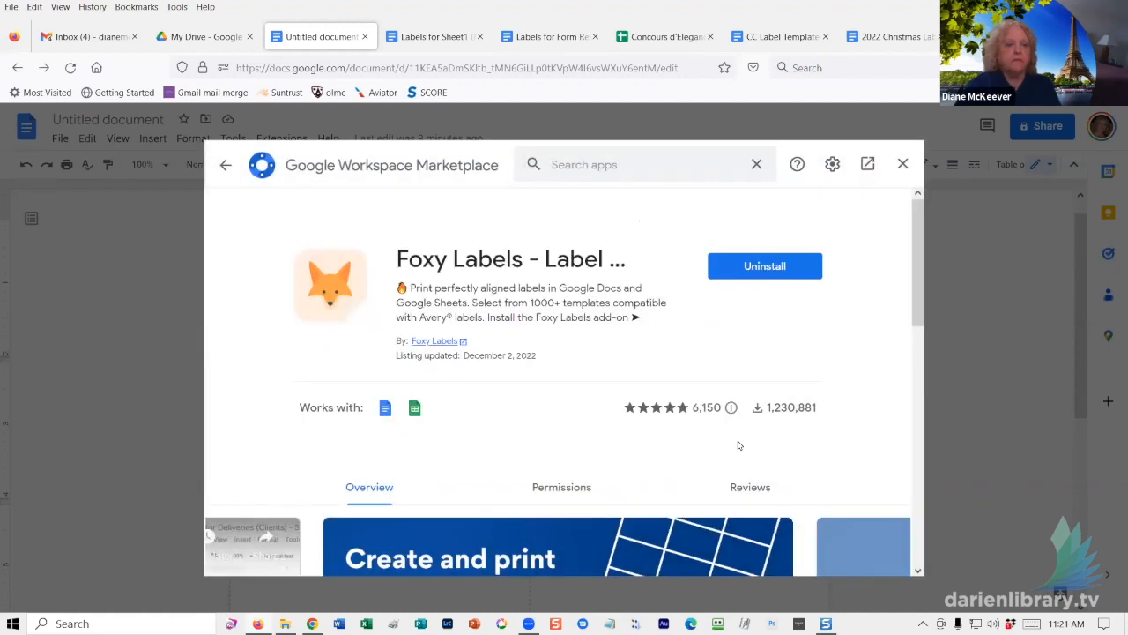
click(904, 167)
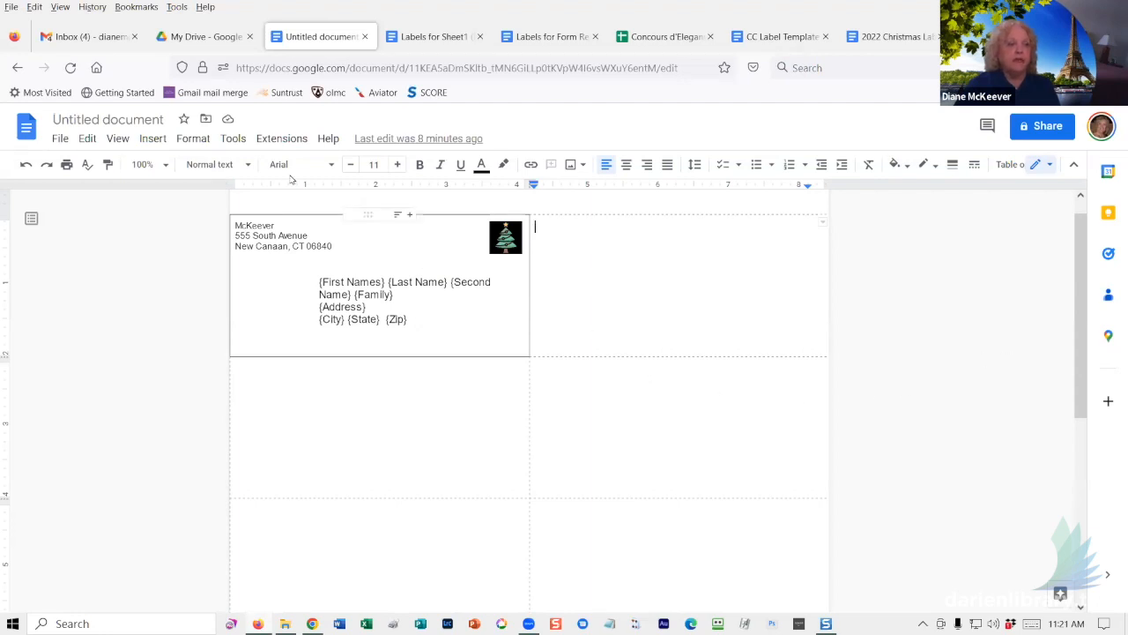
click(282, 139)
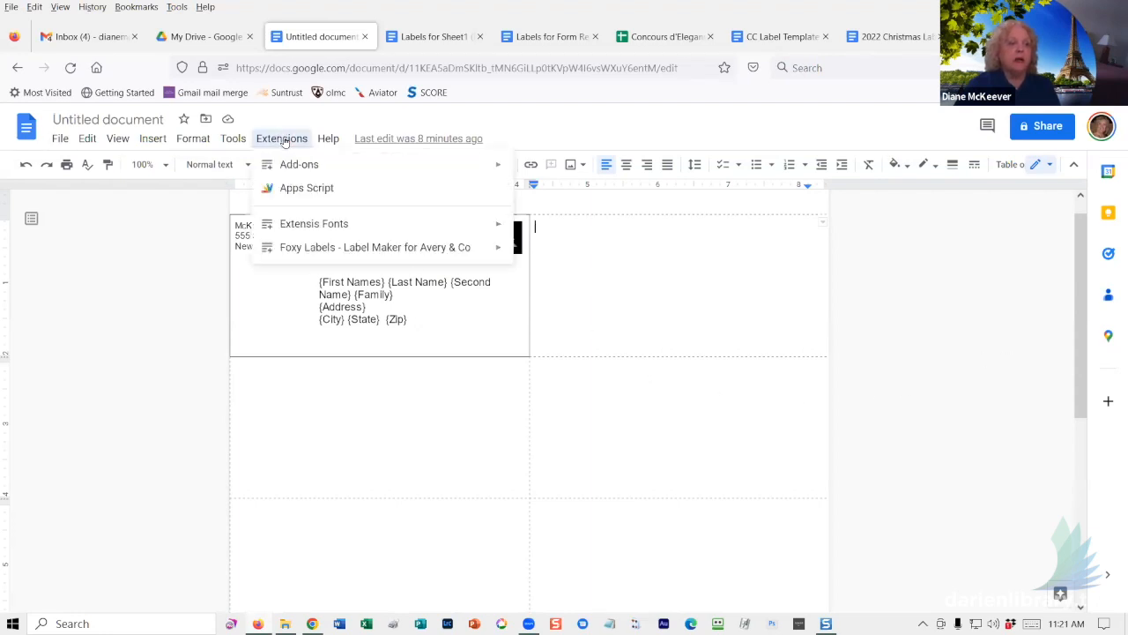
mouse_move(299, 253)
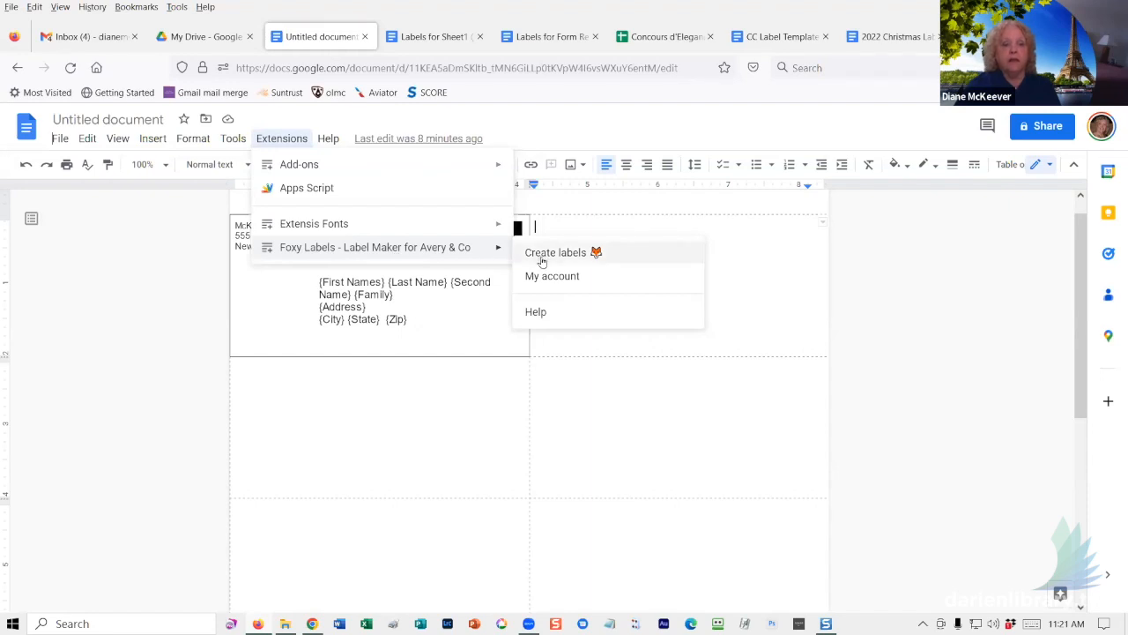
click(569, 365)
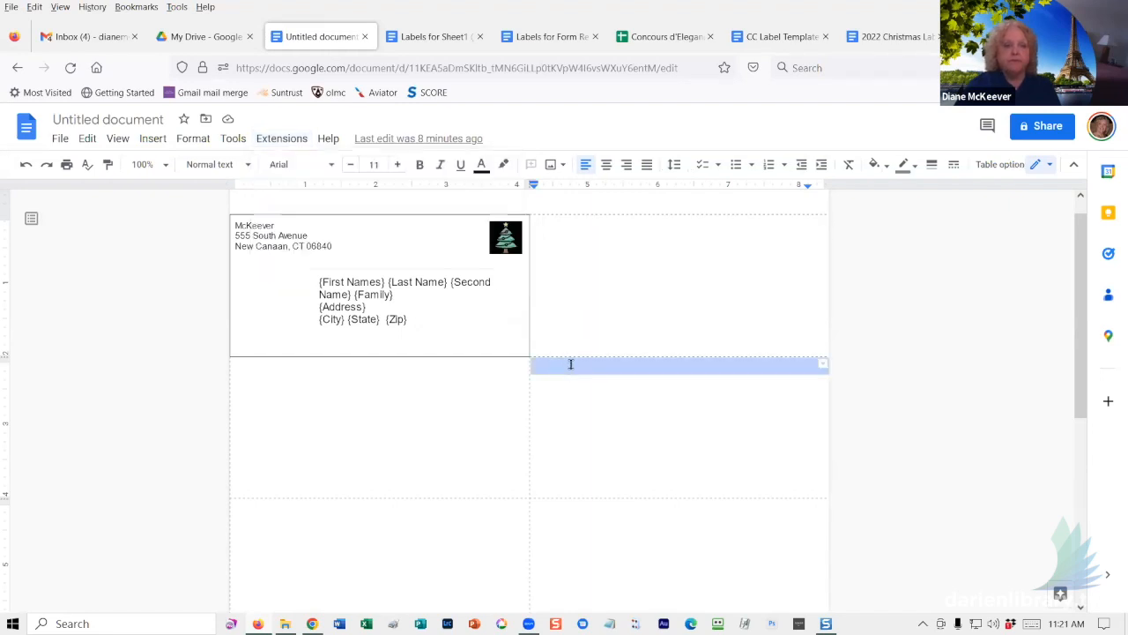
click(614, 283)
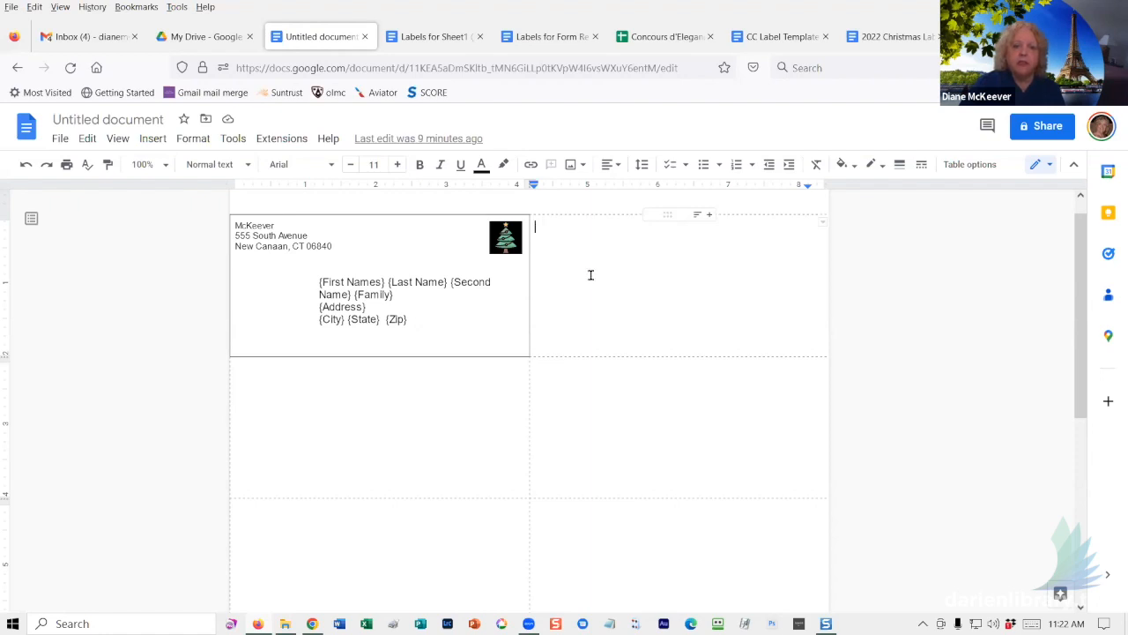
- In the car labels document's Table properties, set the Ferrari cell's vertical alignment to Middle
click(994, 166)
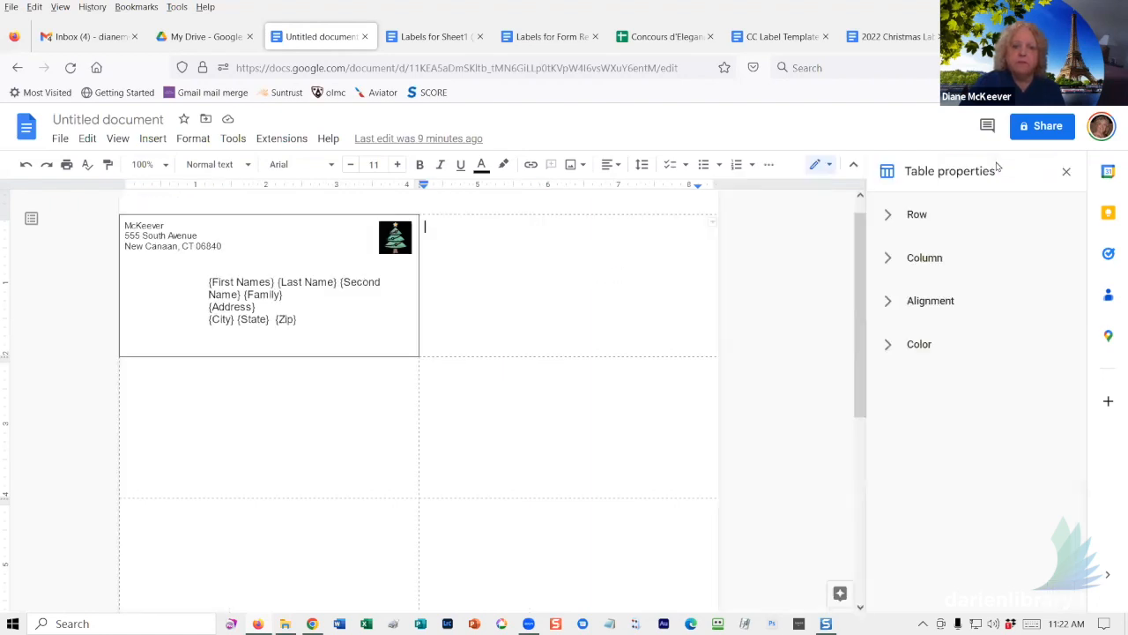
click(943, 300)
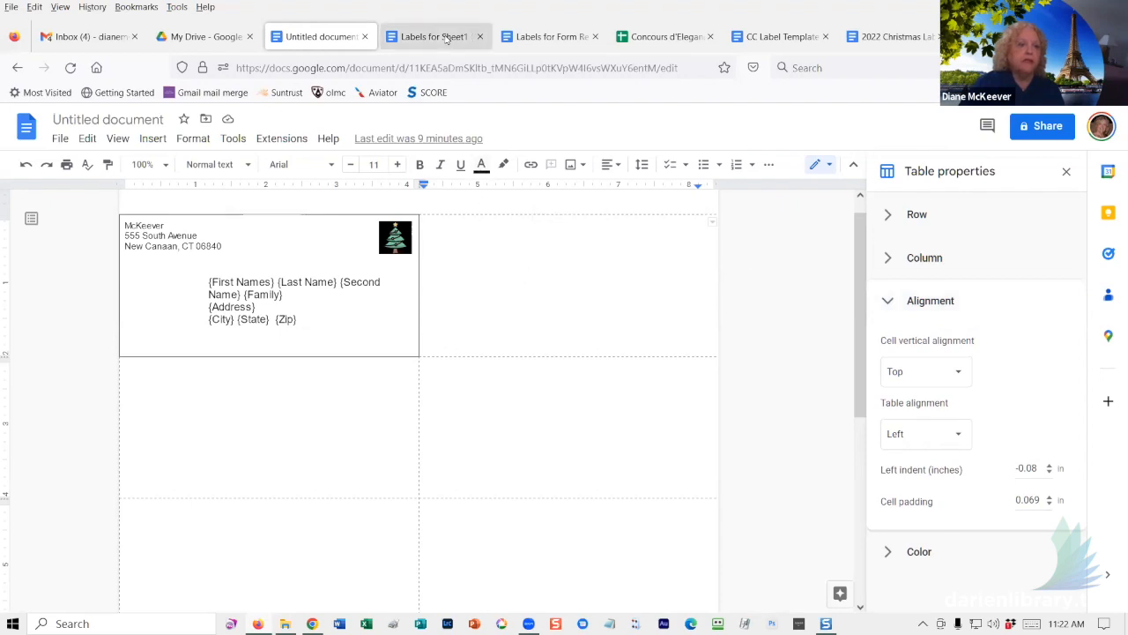
click(549, 36)
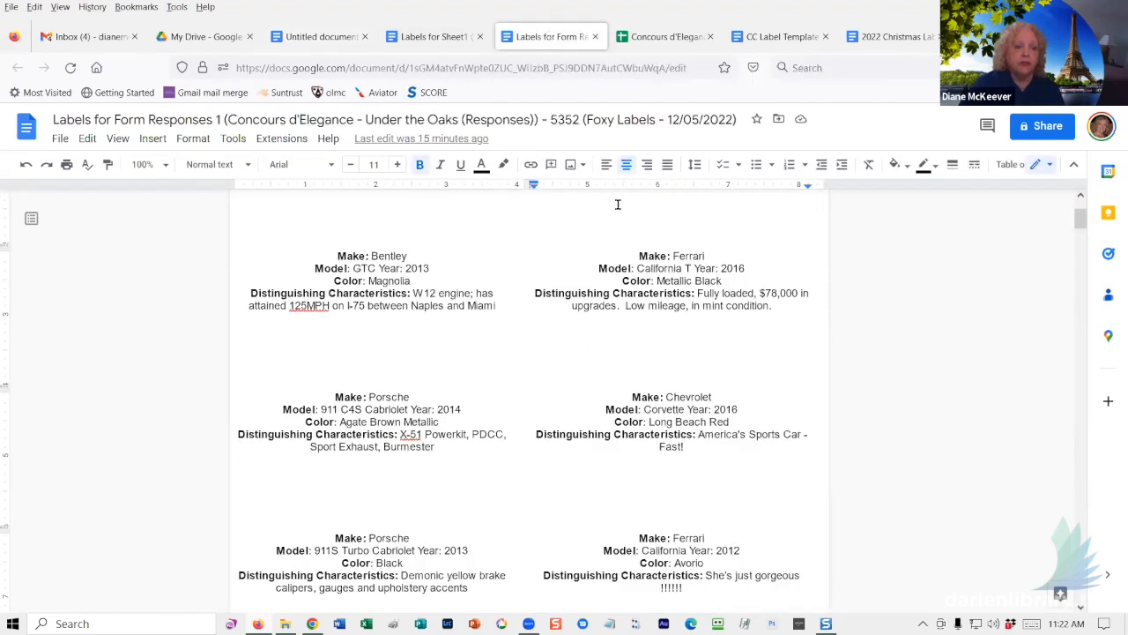
click(1009, 165)
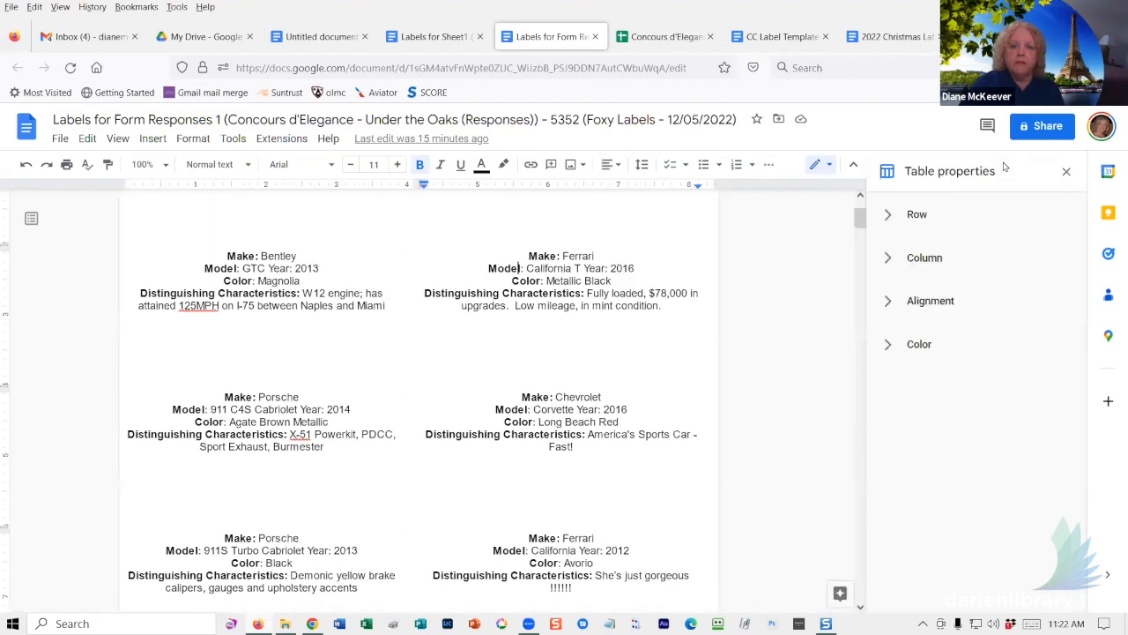
click(934, 305)
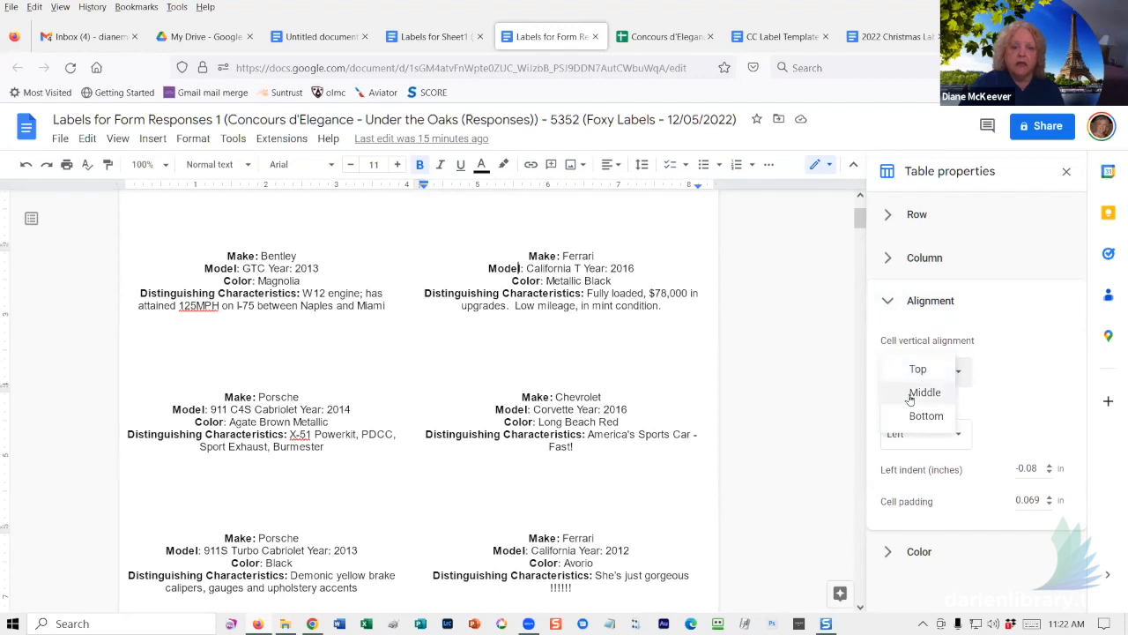
click(916, 393)
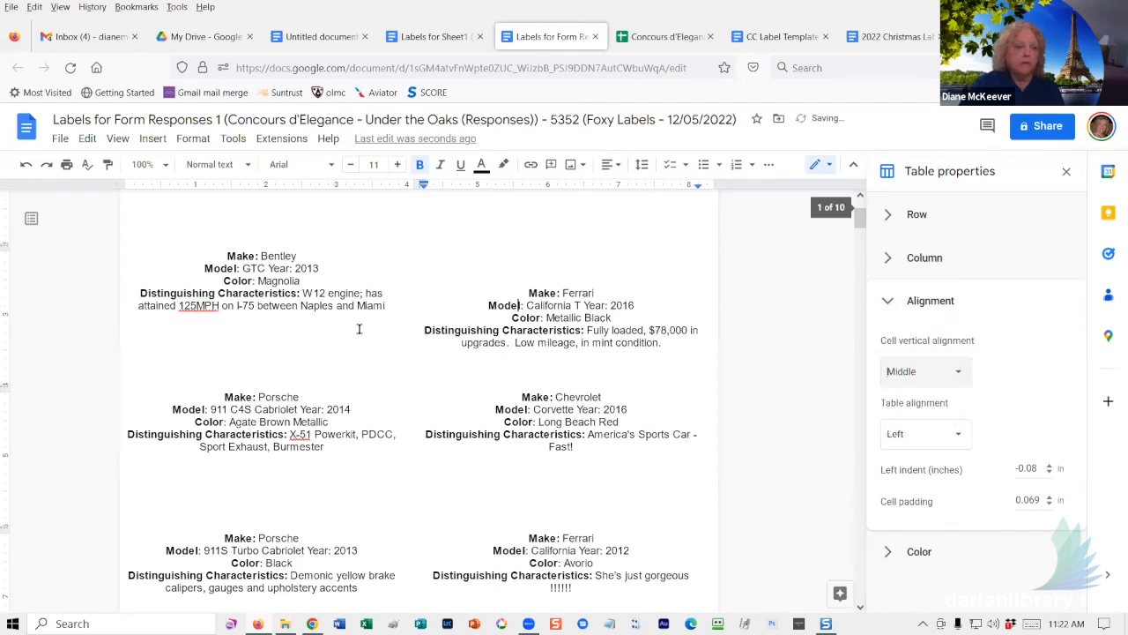
click(289, 291)
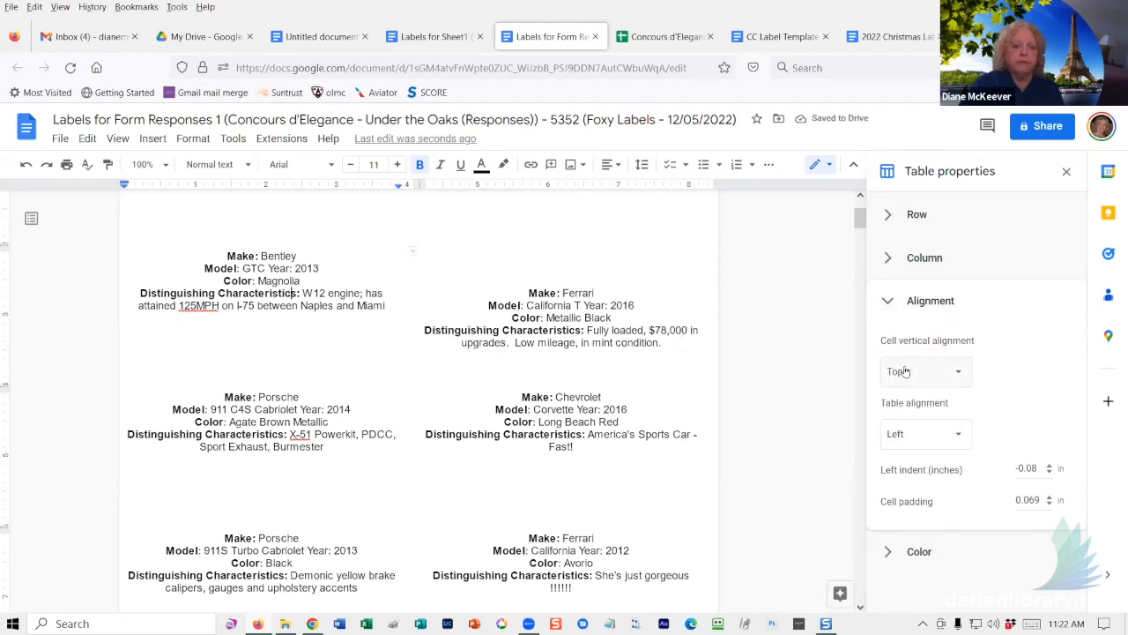
click(434, 36)
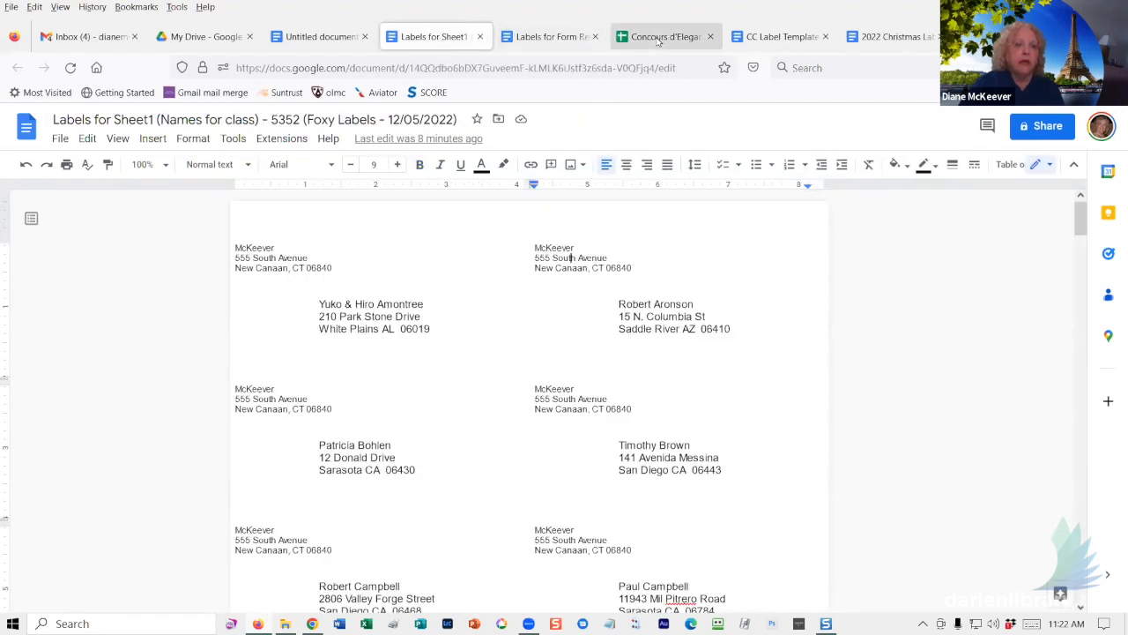
click(771, 39)
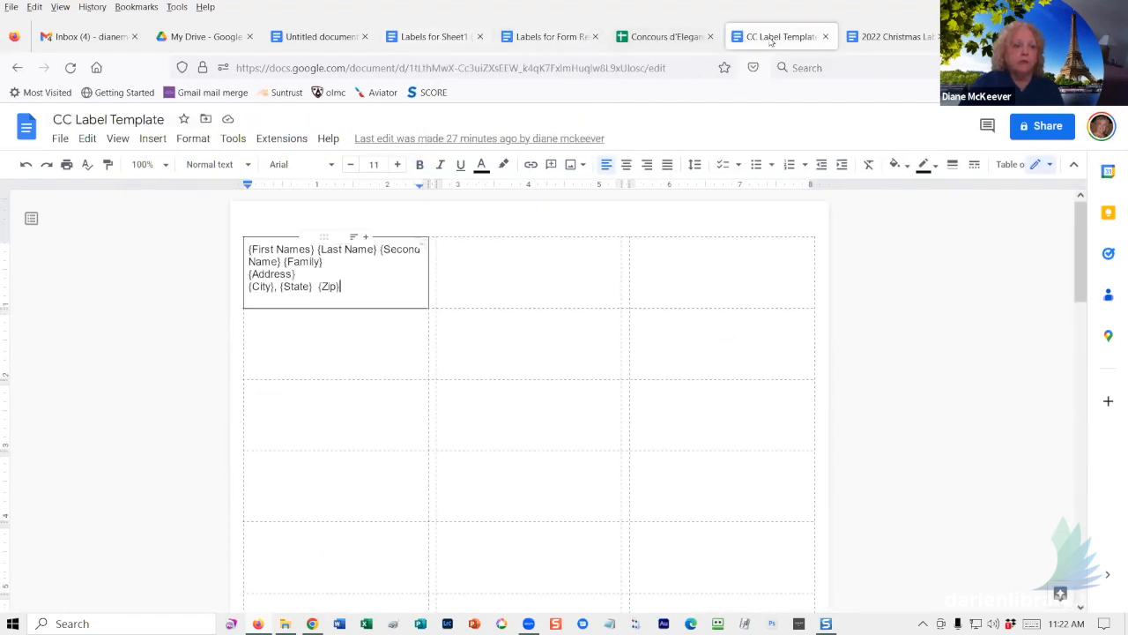
click(893, 37)
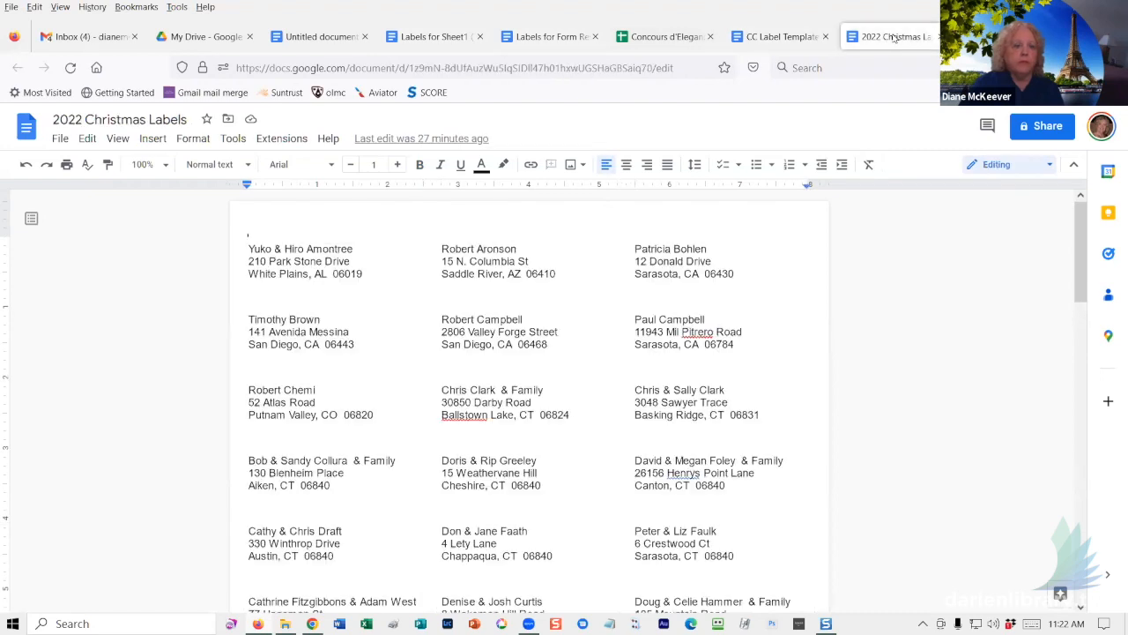
click(666, 40)
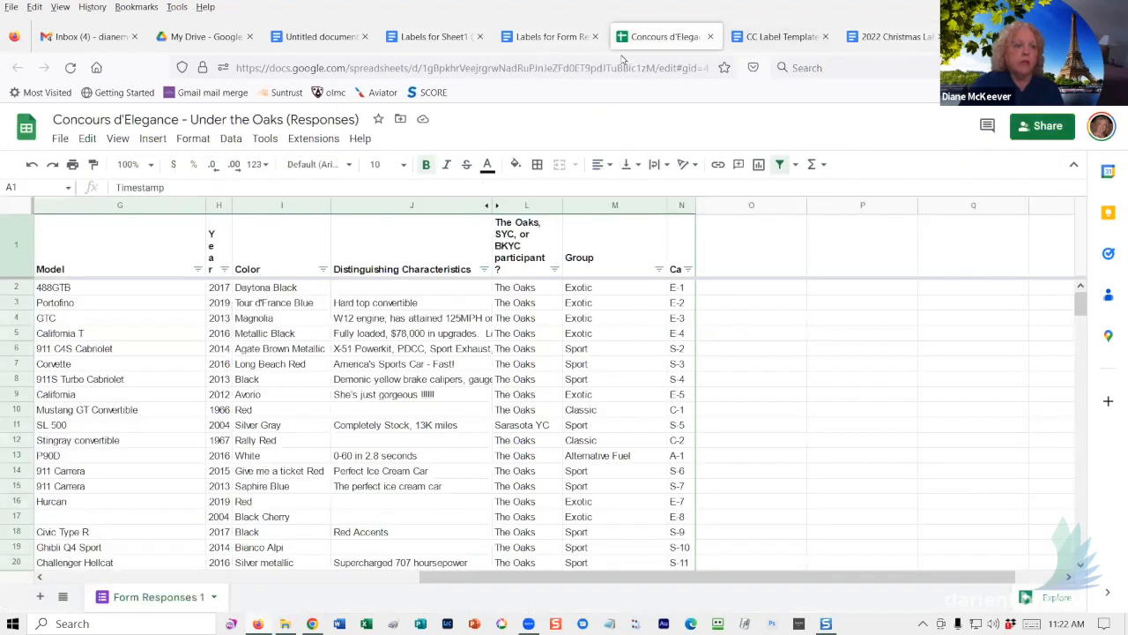
click(553, 38)
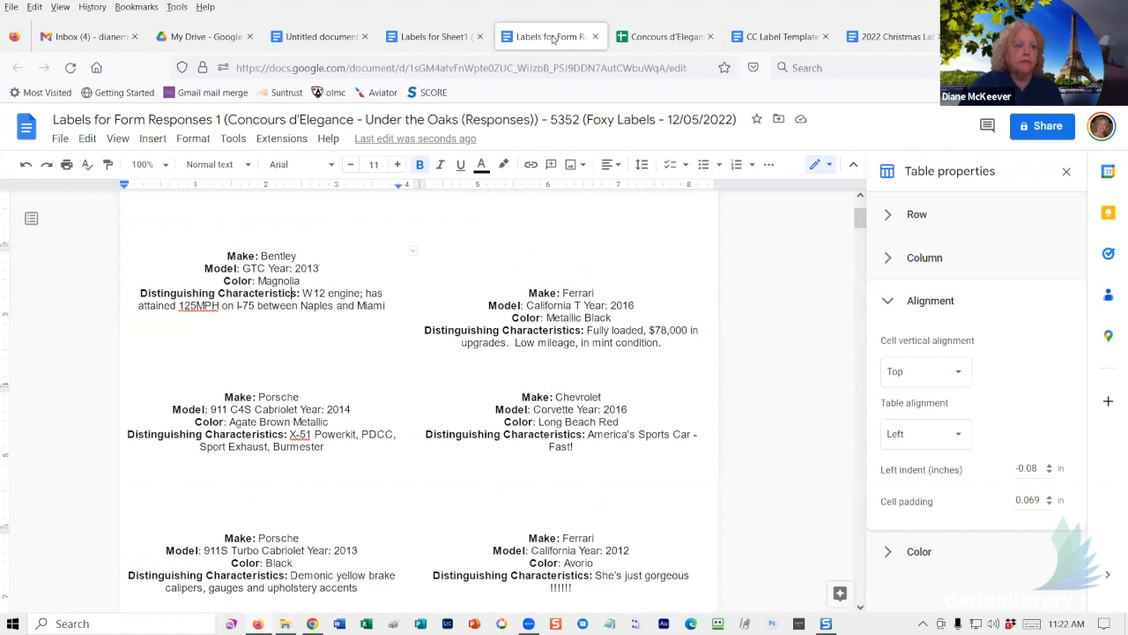
click(413, 37)
click(335, 37)
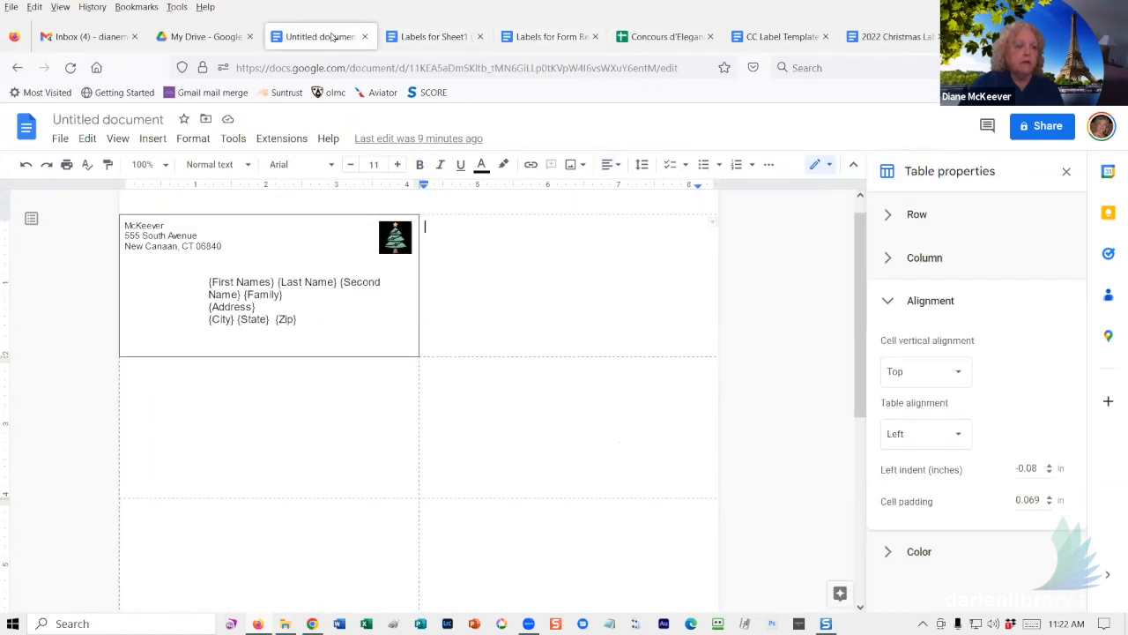
click(544, 36)
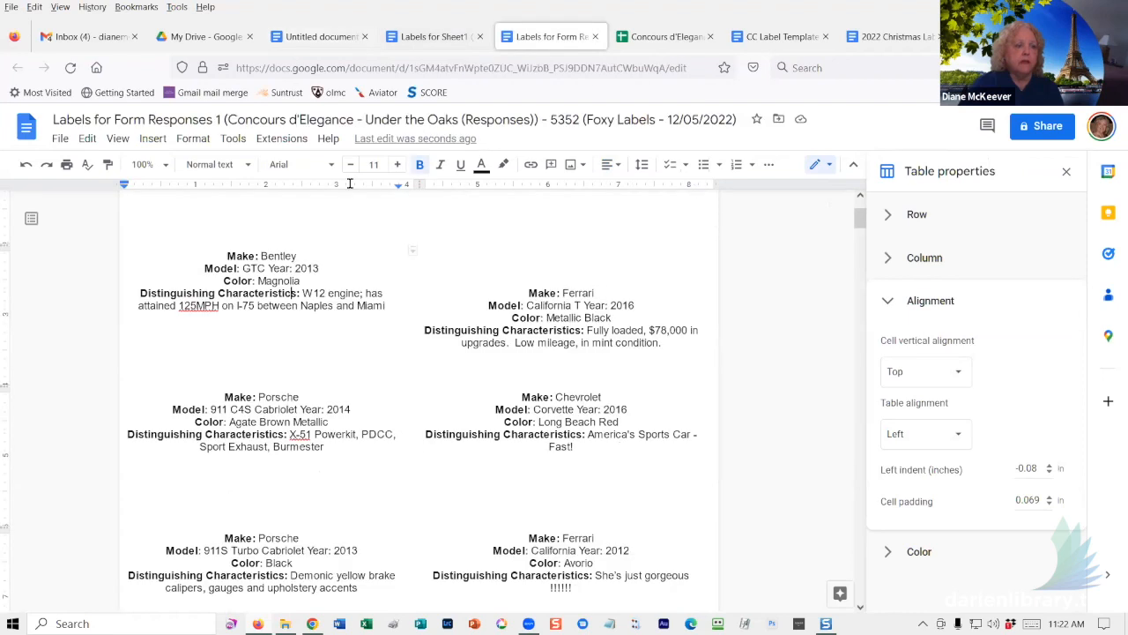
click(246, 268)
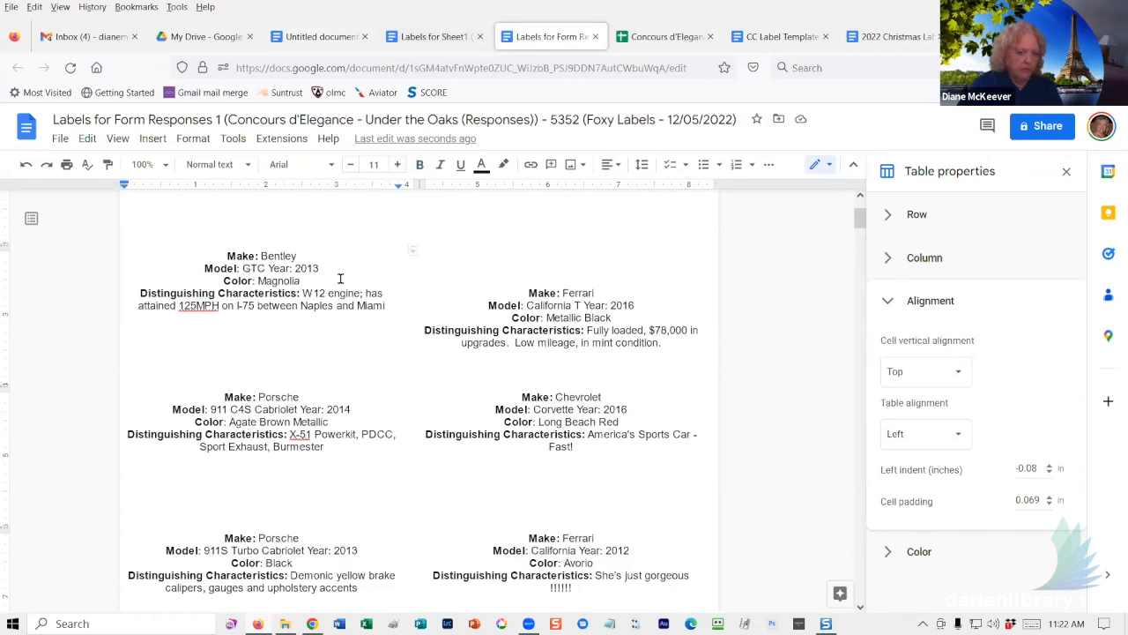
key(ctrl+a)
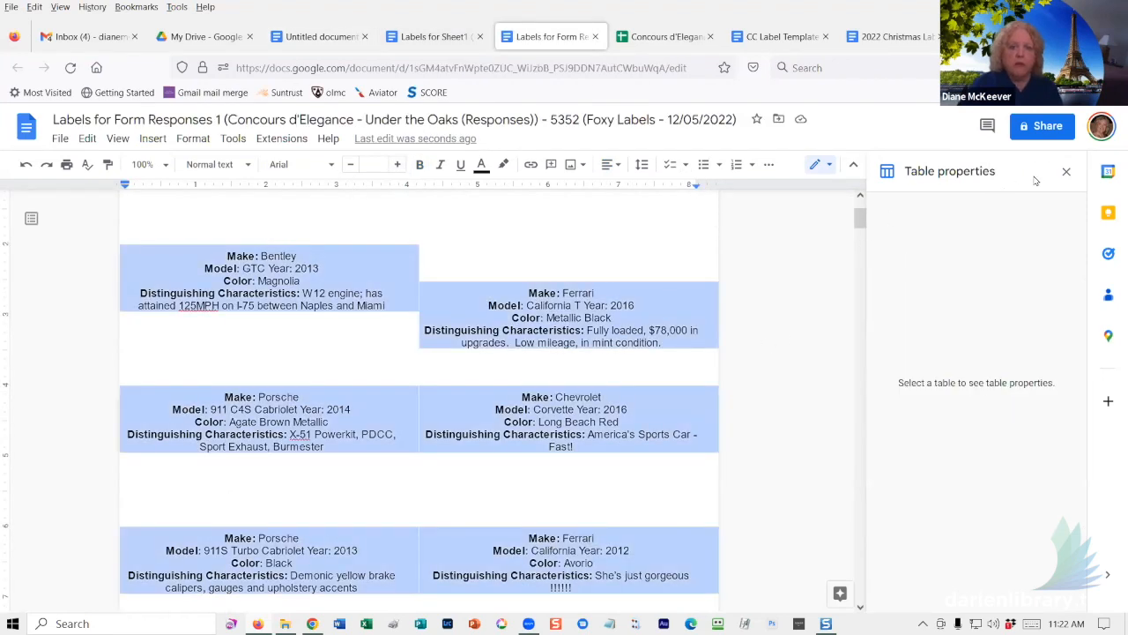
click(509, 320)
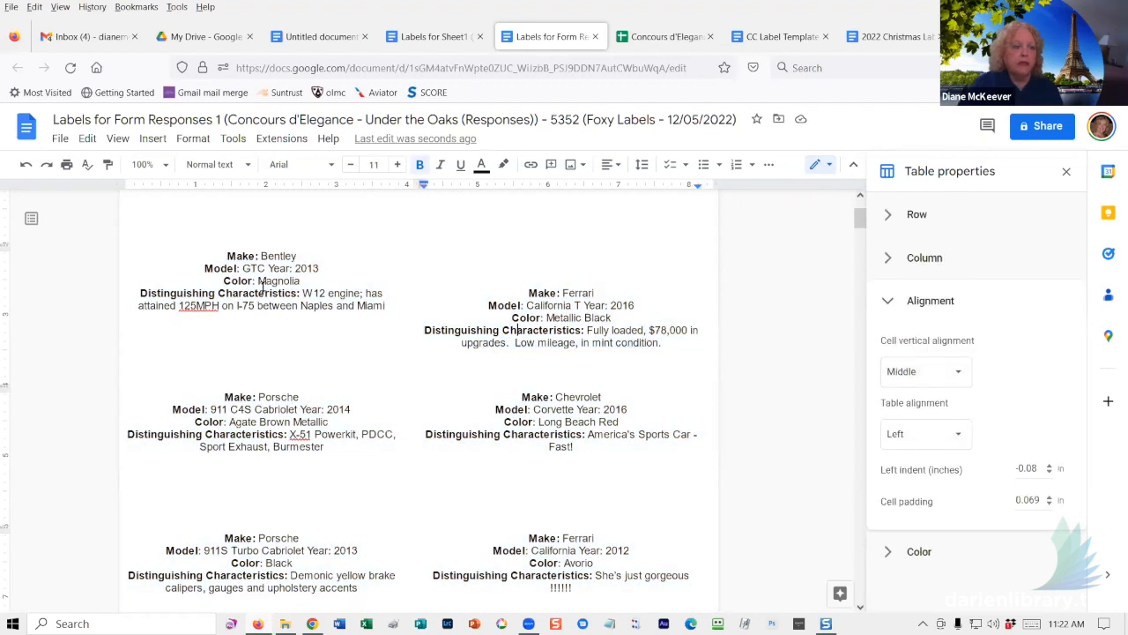
- Set cell vertical alignment to Middle for the Bentley label and the next two label rows
click(959, 375)
click(933, 396)
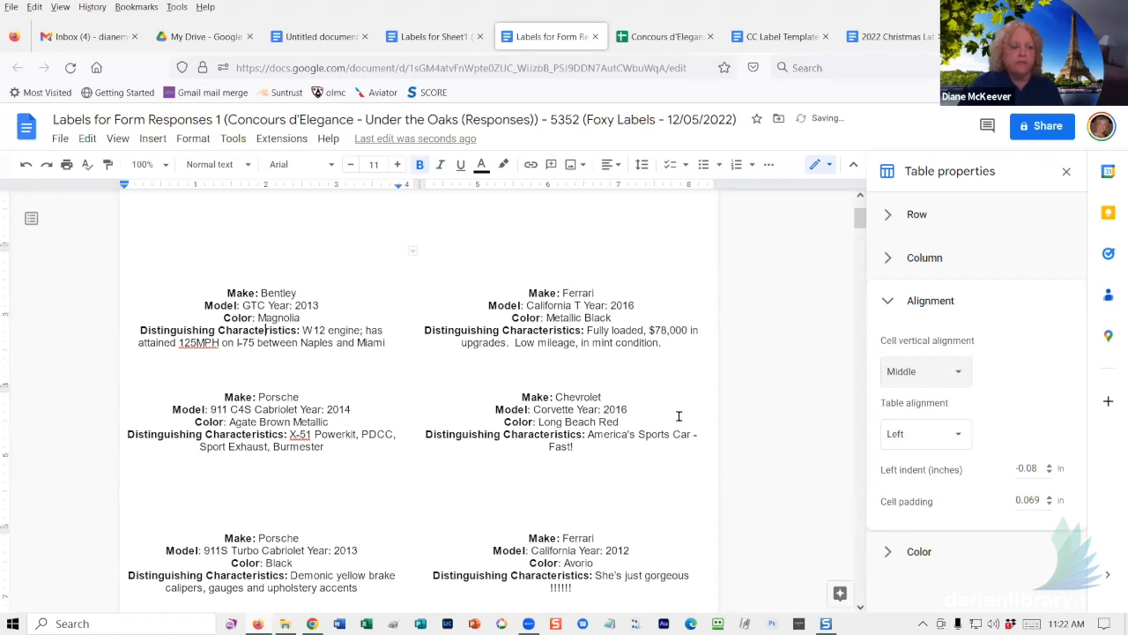
drag(237, 398, 570, 562)
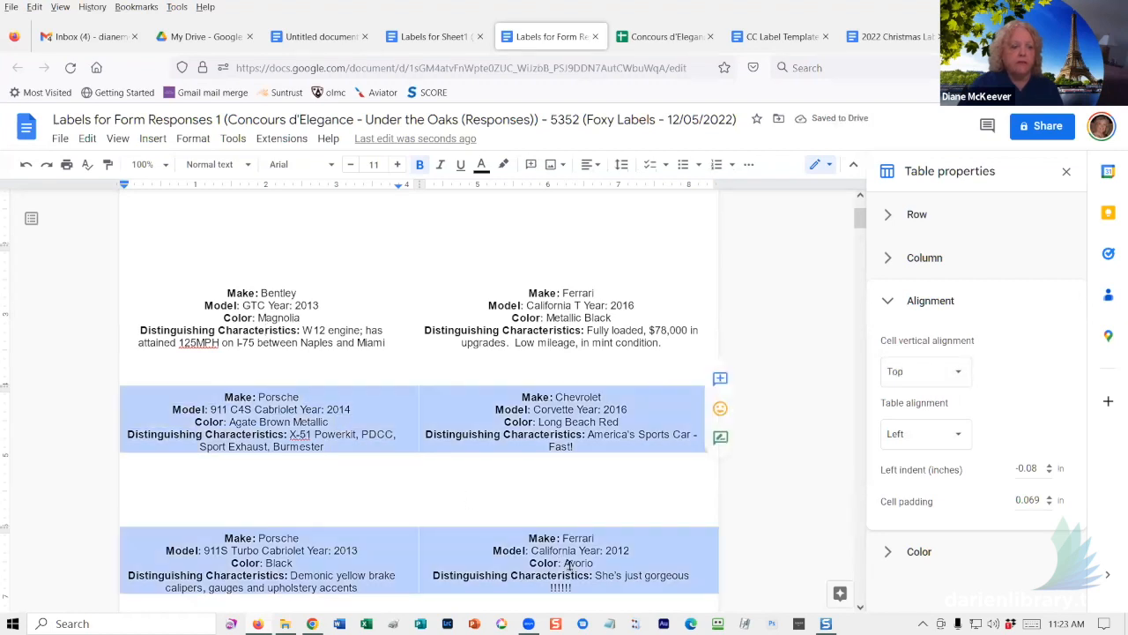
click(959, 372)
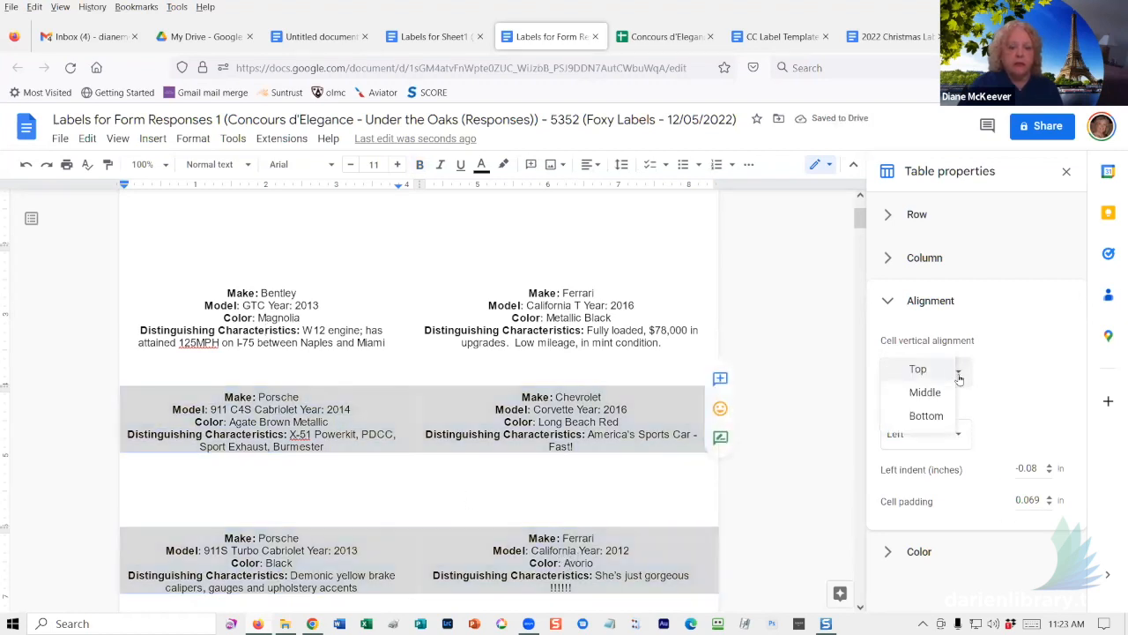
click(927, 393)
click(769, 450)
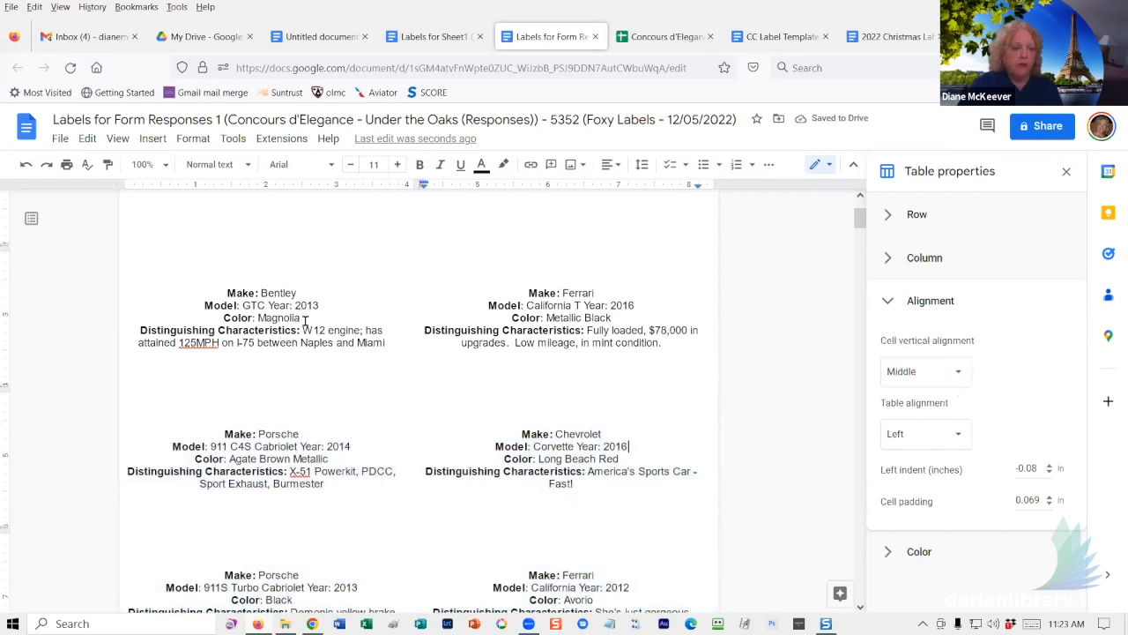
- Select the first two label rows, keep Table alignment Left, and bring up the Align menu
drag(303, 317, 652, 451)
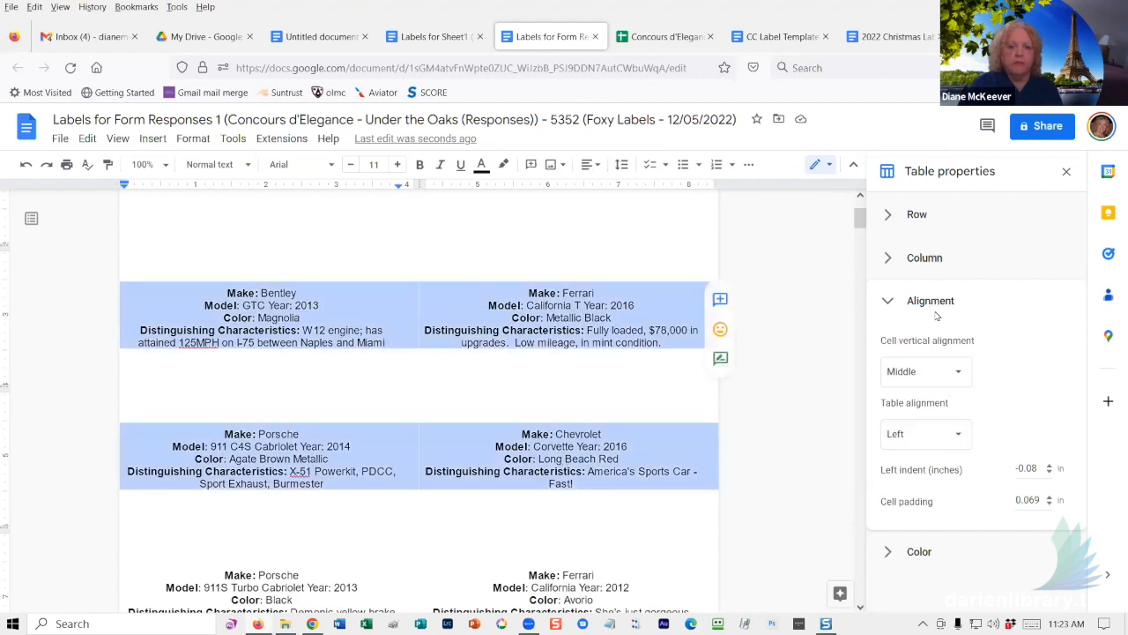
click(948, 440)
click(921, 433)
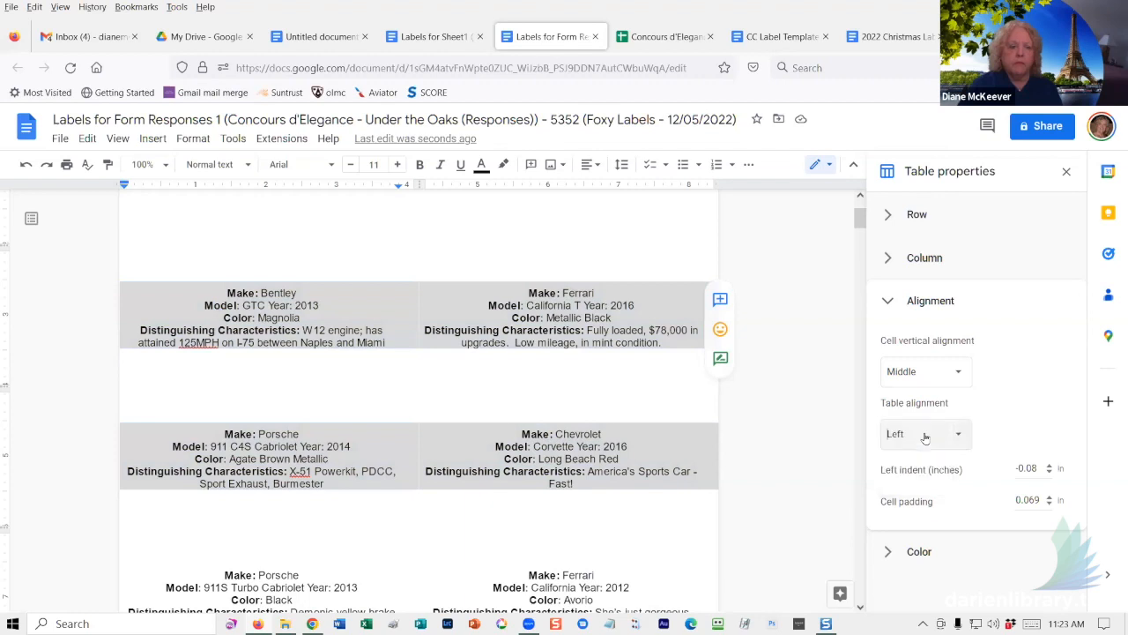
click(588, 166)
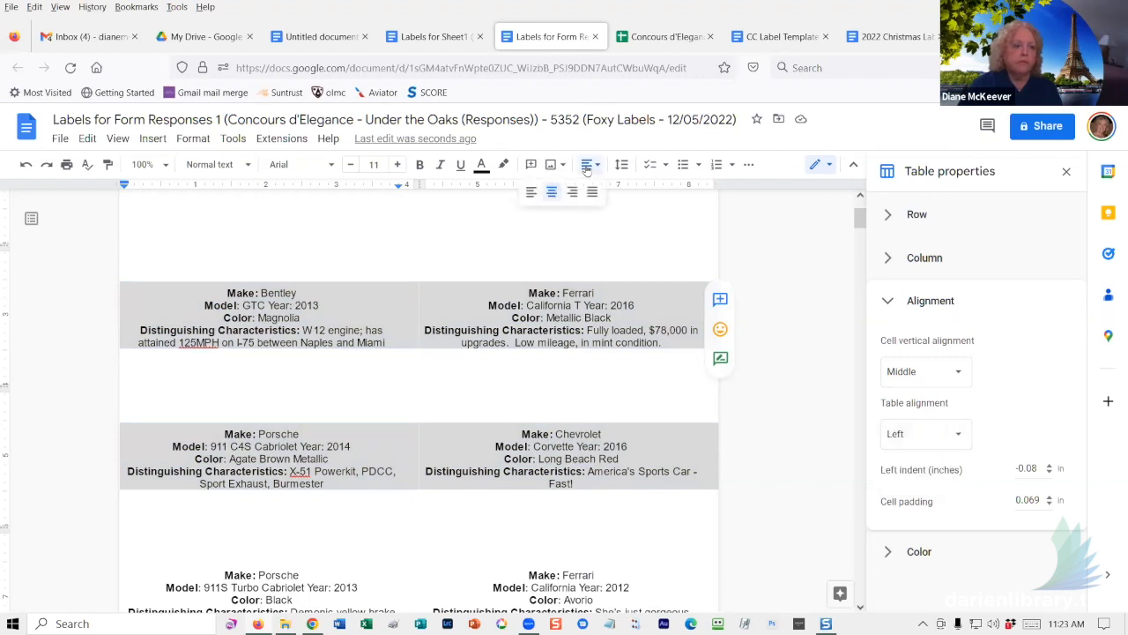
click(532, 192)
click(784, 411)
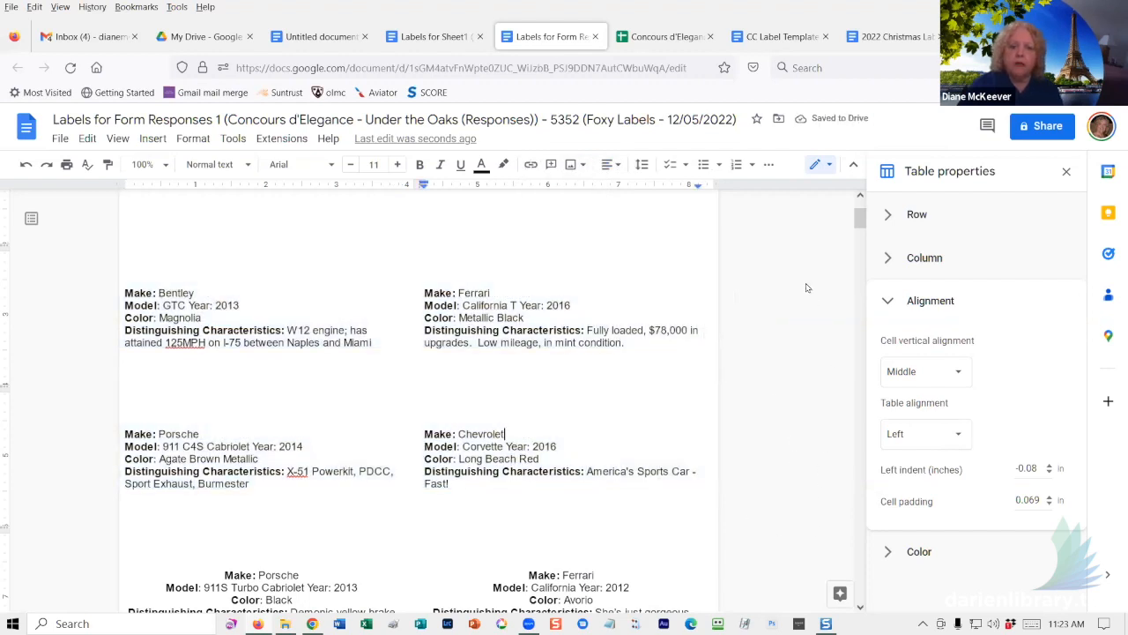
click(210, 304)
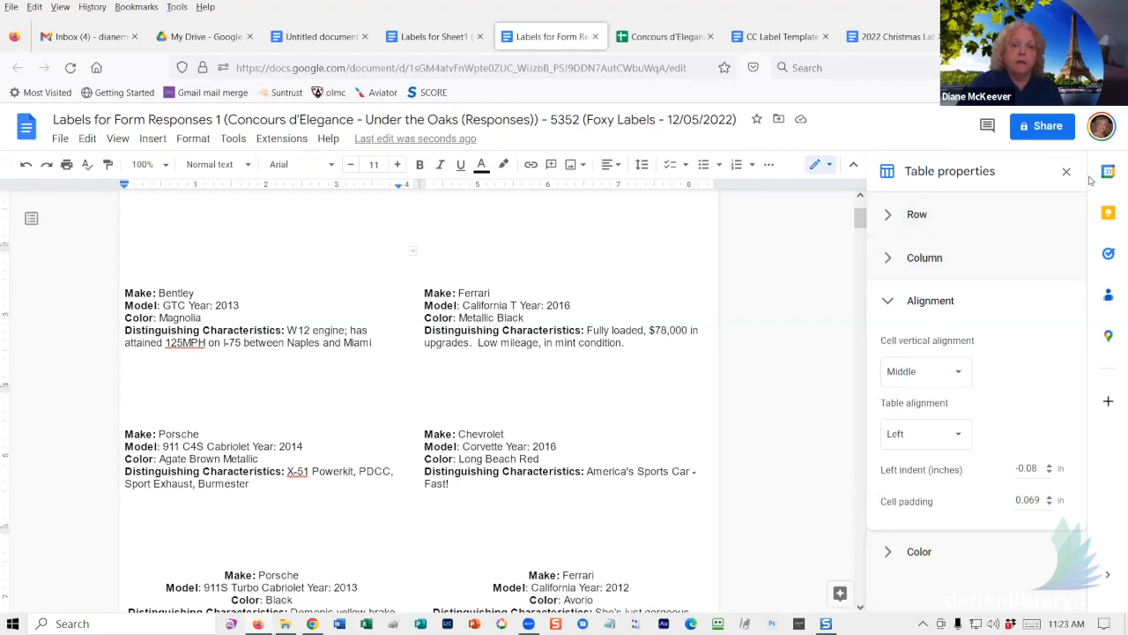
click(1062, 172)
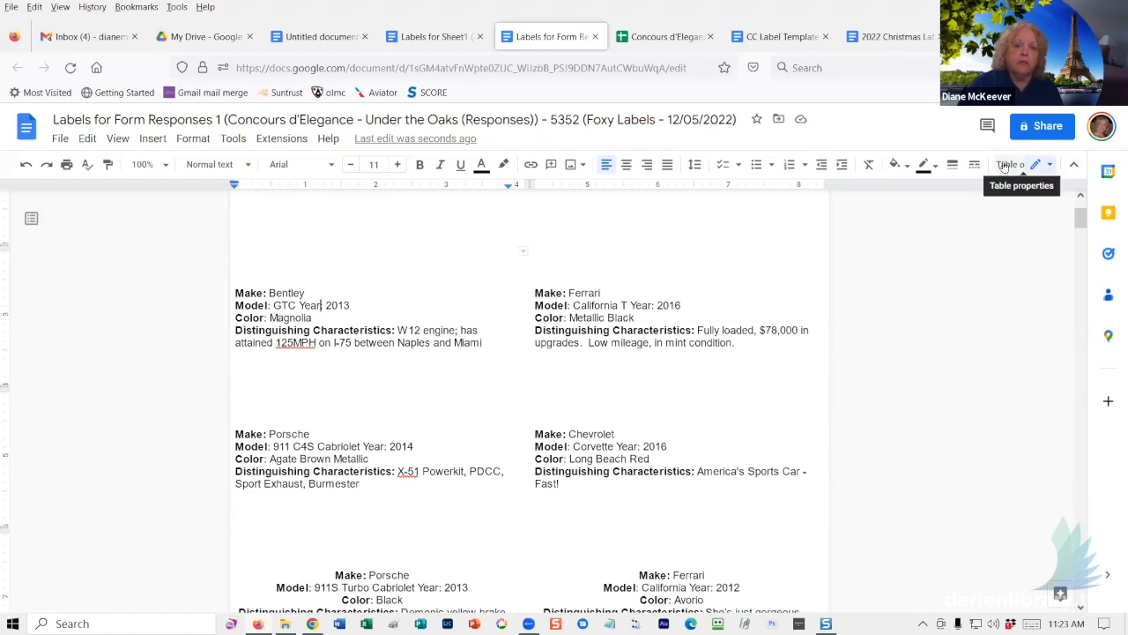
click(1005, 166)
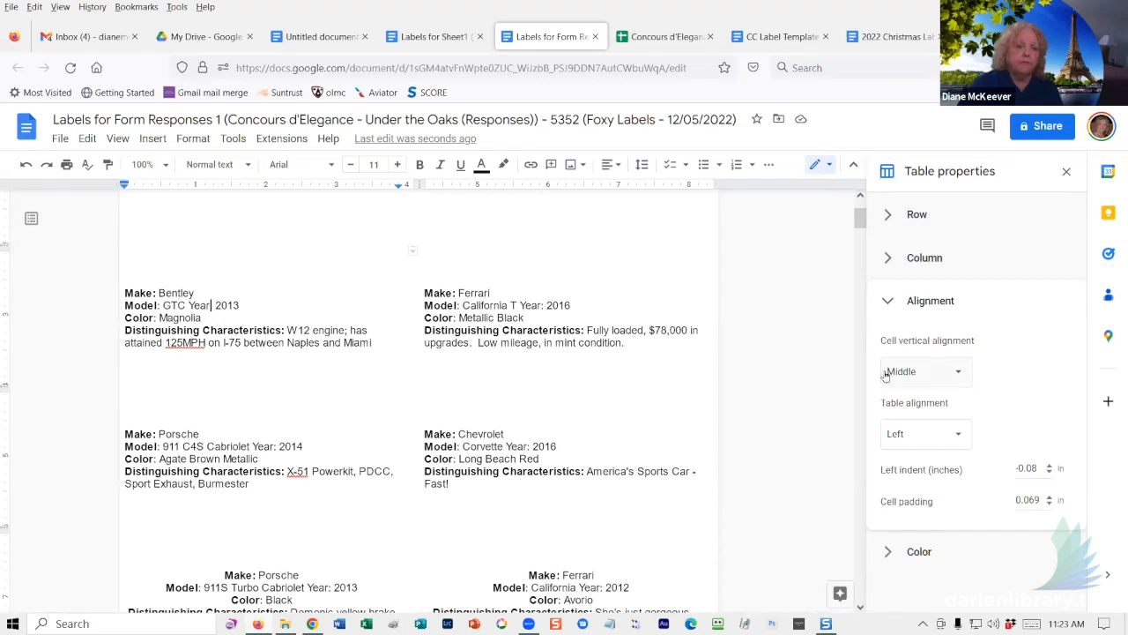
click(589, 328)
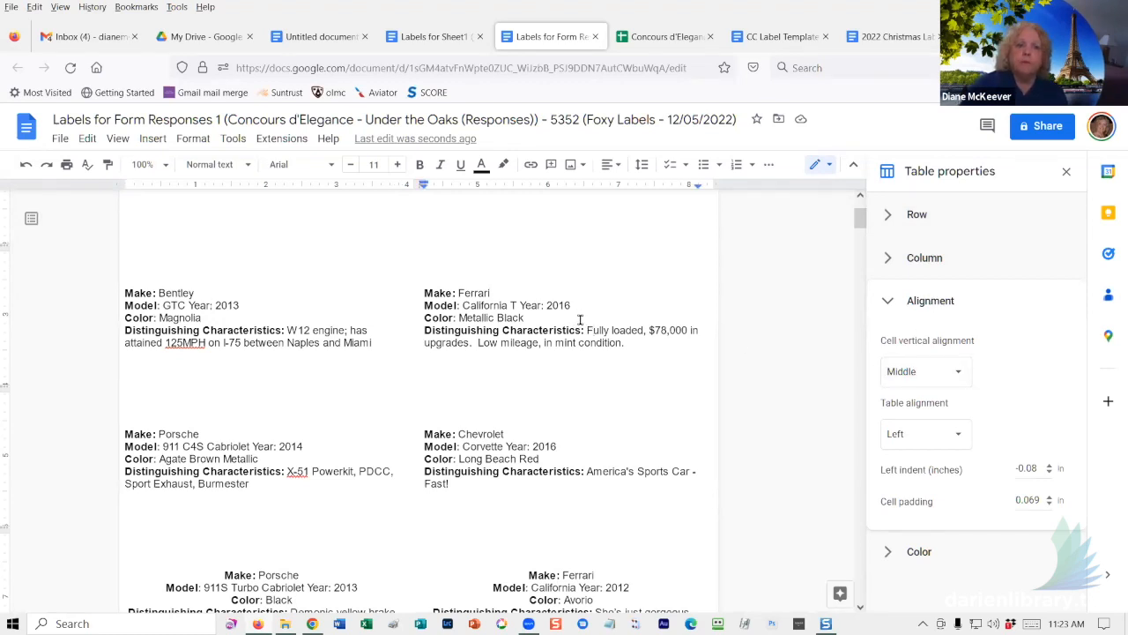
scroll(580, 322, up, 1)
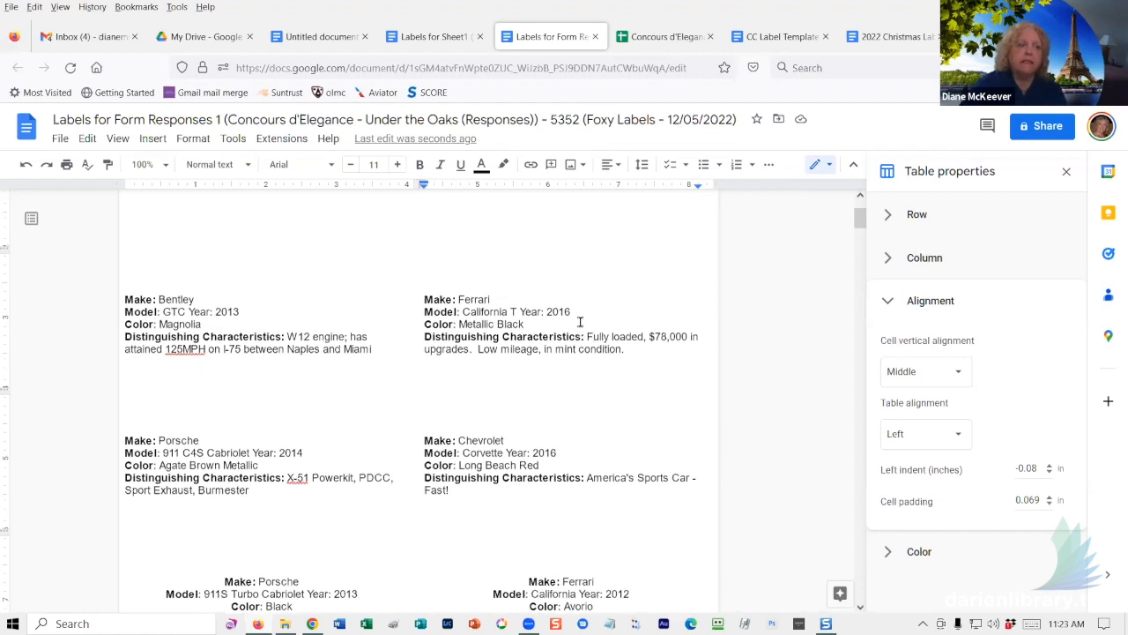
scroll(581, 326, up, 3)
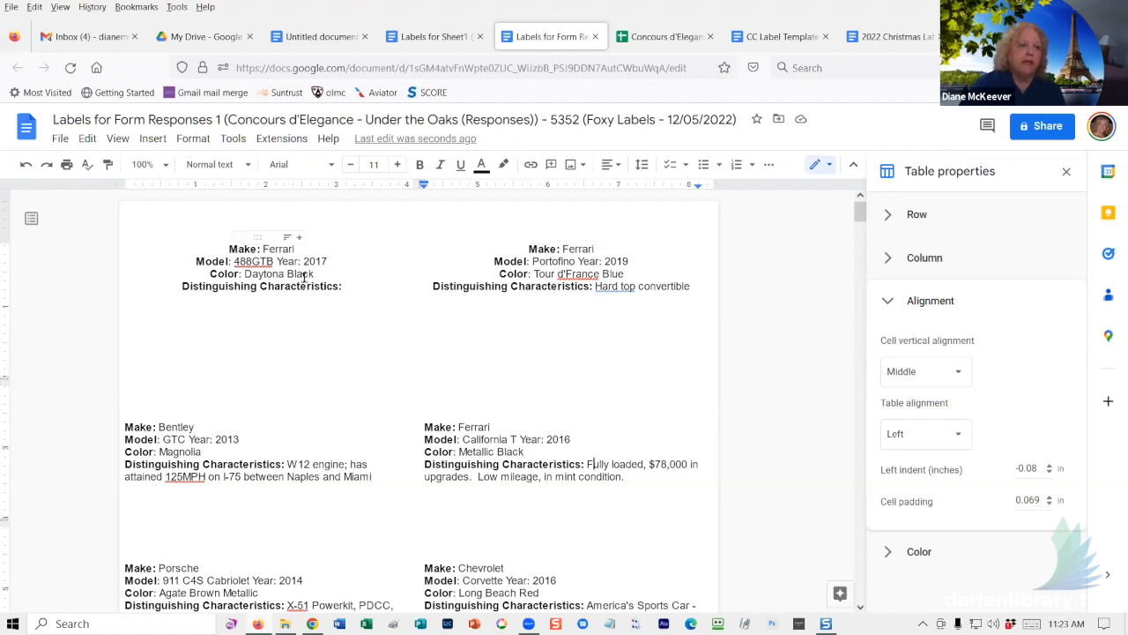
- Delete the dark Christmas tree image from the label in the Untitled return-address template
click(427, 40)
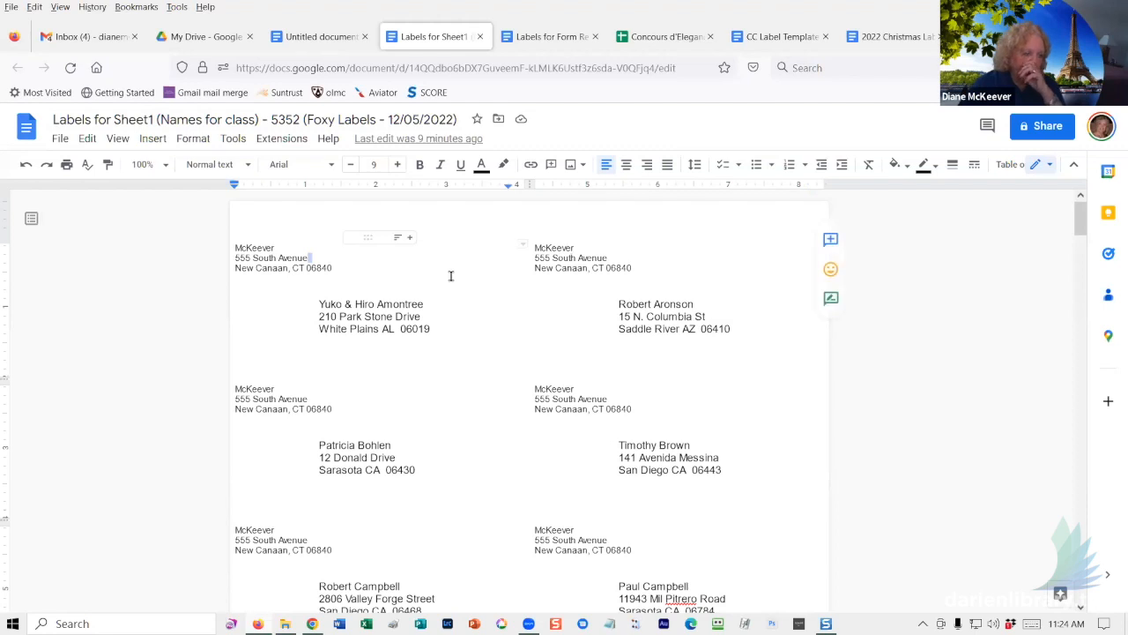
click(349, 36)
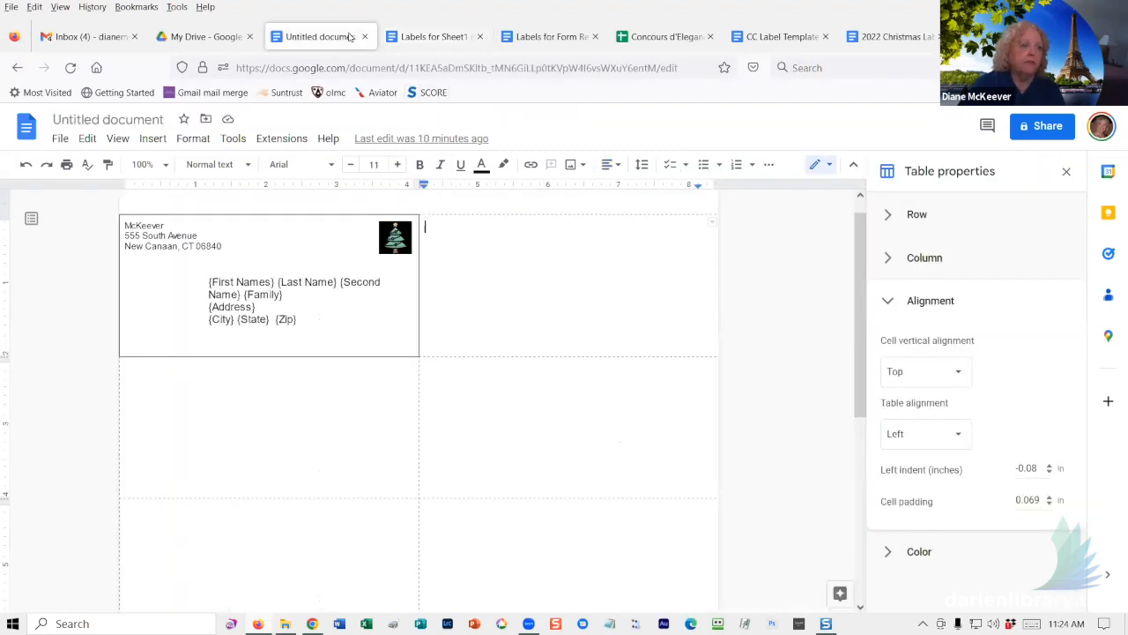
click(392, 238)
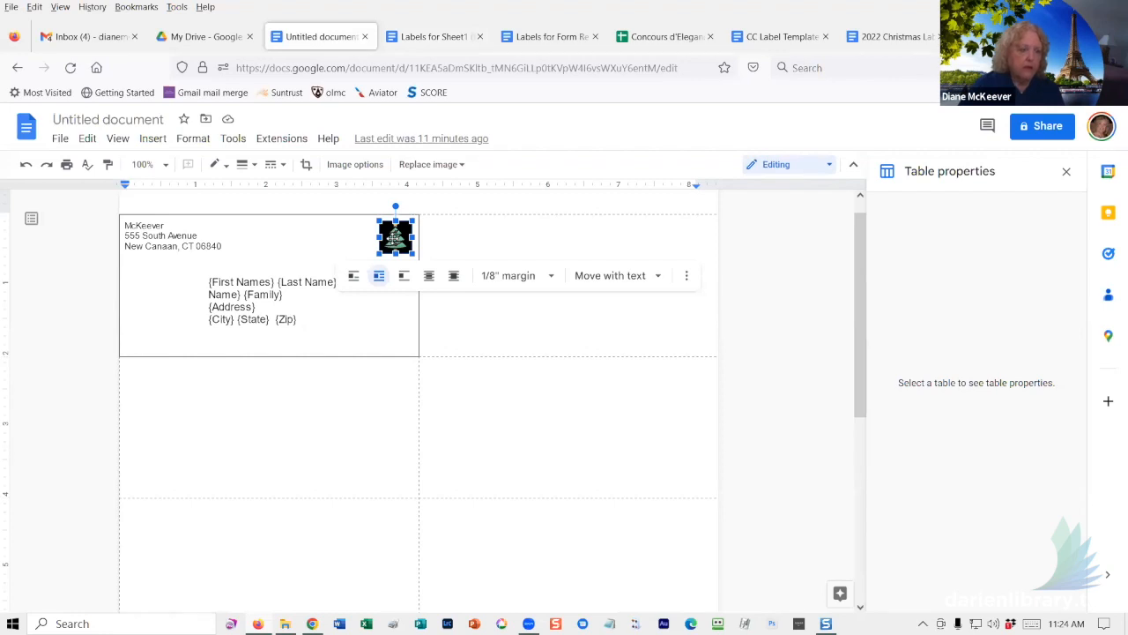
key(Delete)
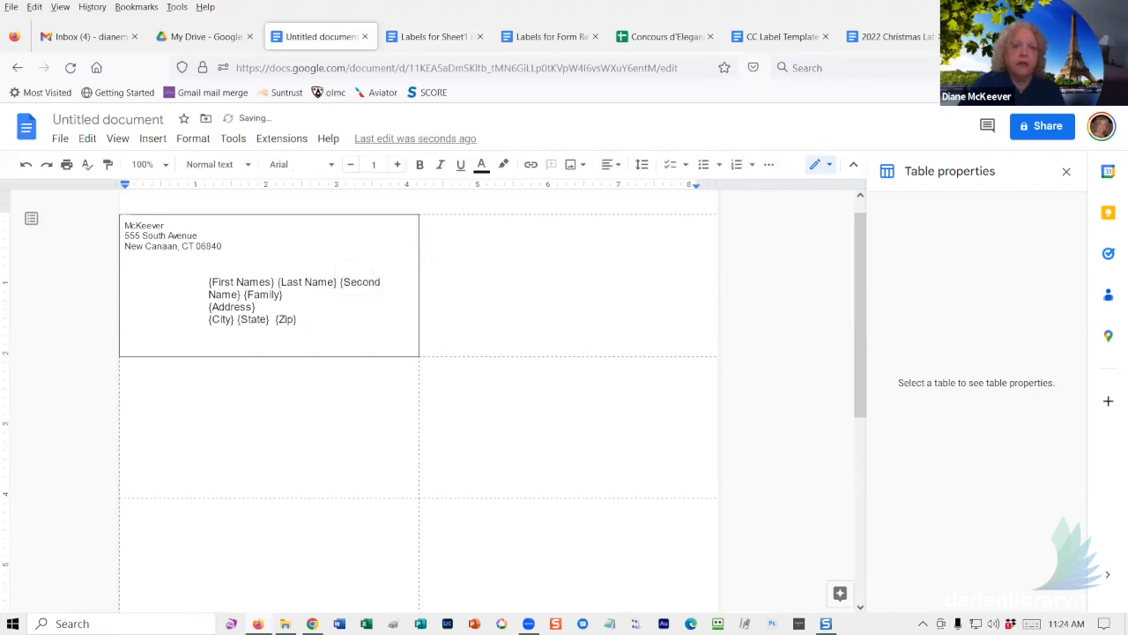
- Save a copy of the colourful ornamented 'Free Christmas Tree Icon Png' (512 × 512) from Google Images
click(992, 37)
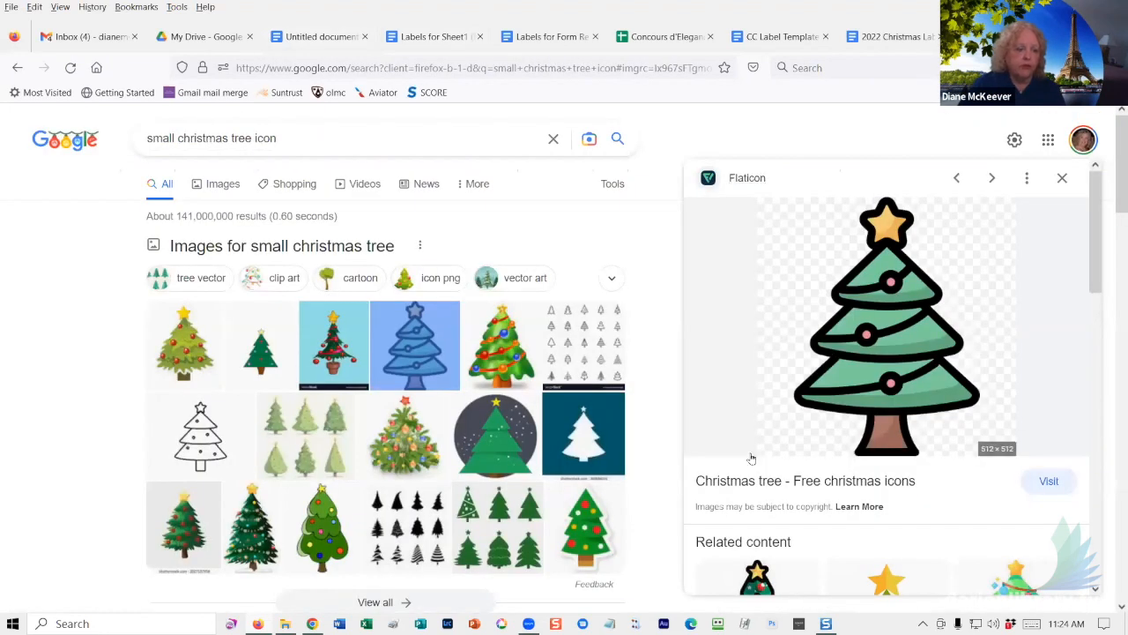
click(501, 347)
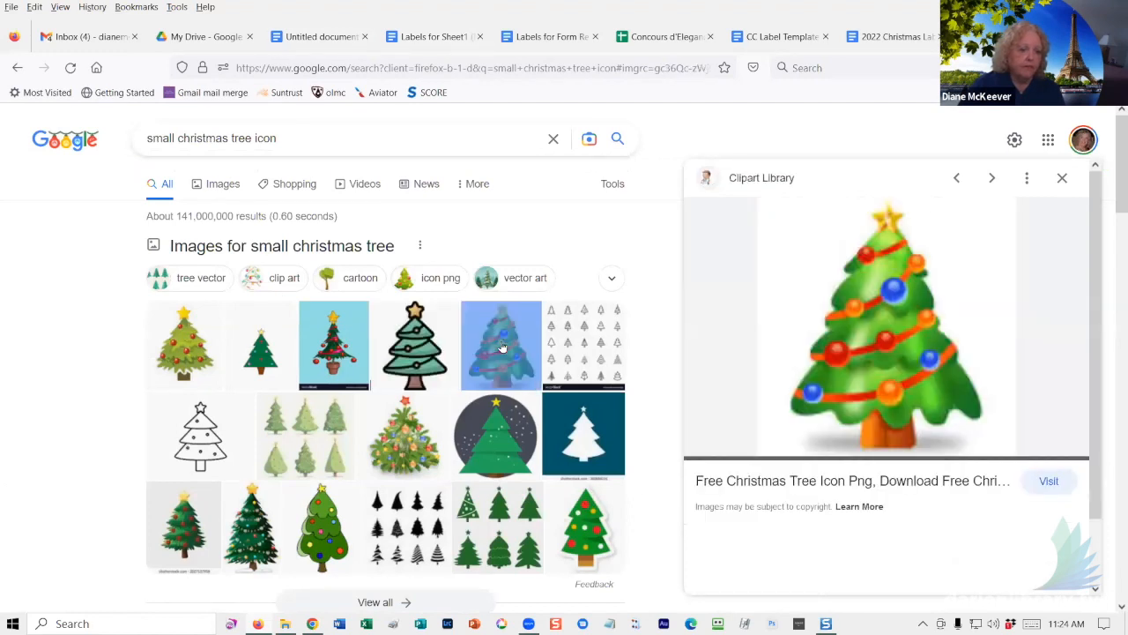
right_click(878, 304)
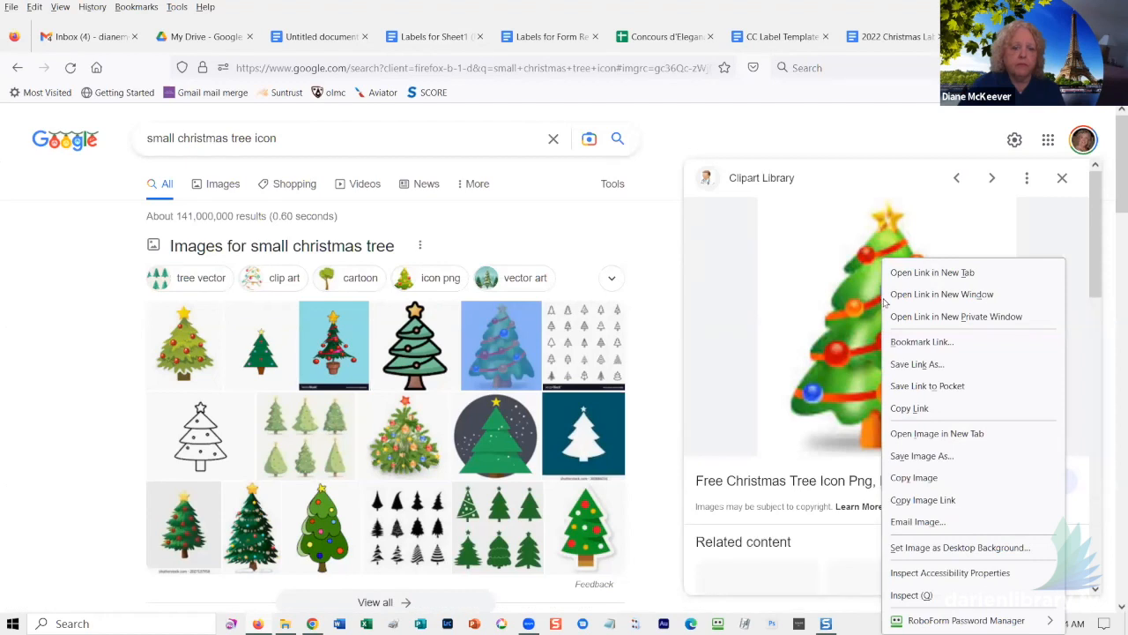
click(933, 465)
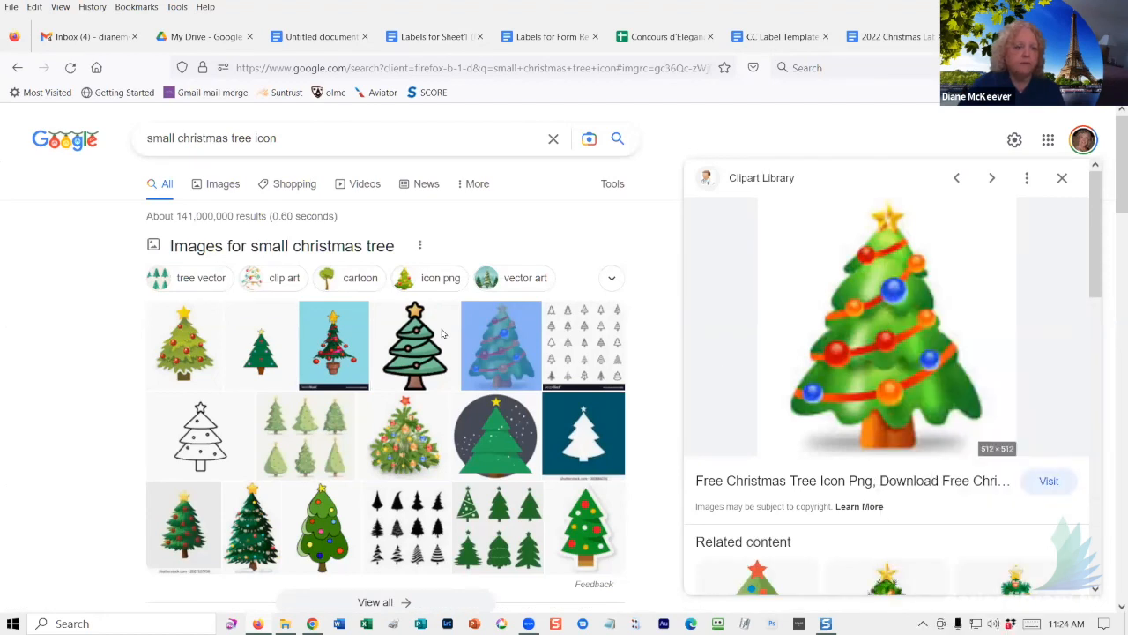
click(320, 36)
- Insert the saved Christmas tree picture from the Desktop into the label template
click(574, 164)
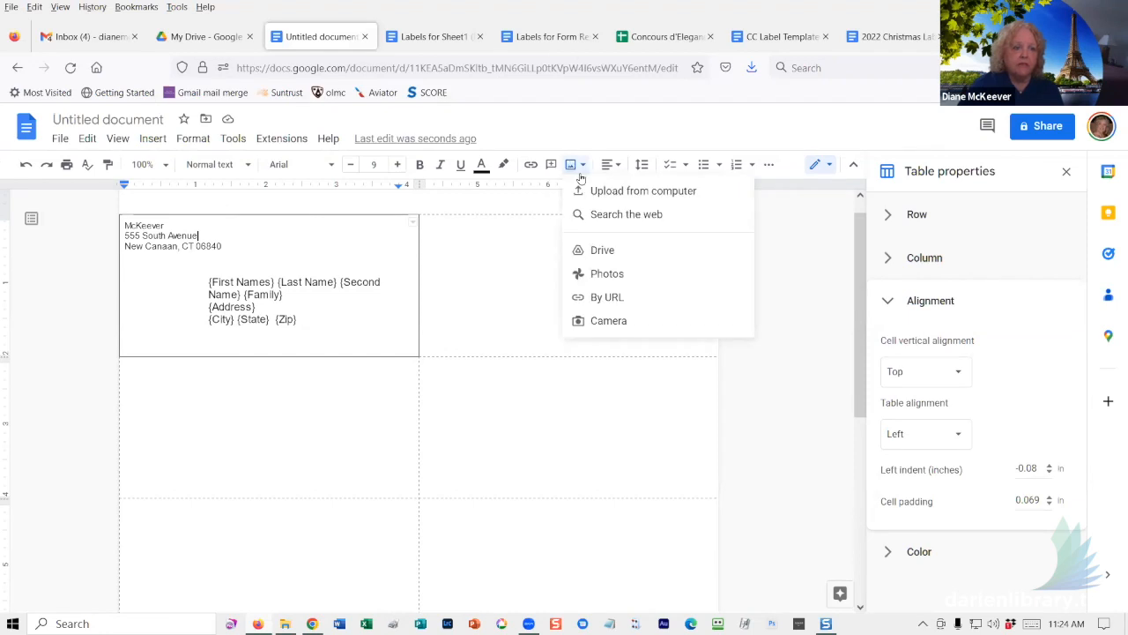
click(597, 192)
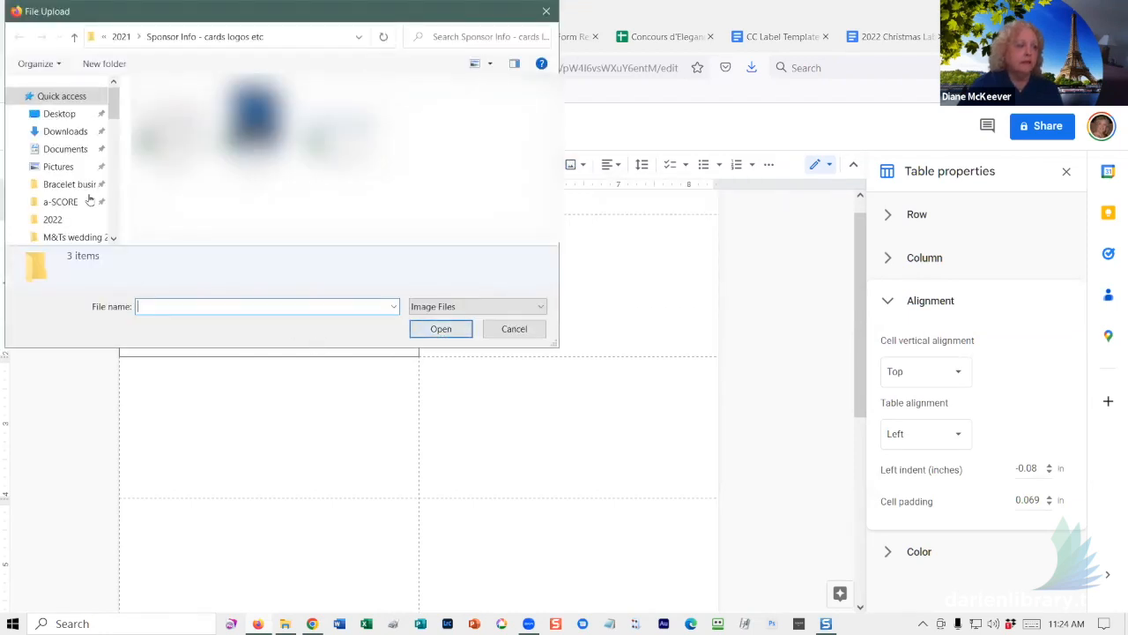
click(68, 116)
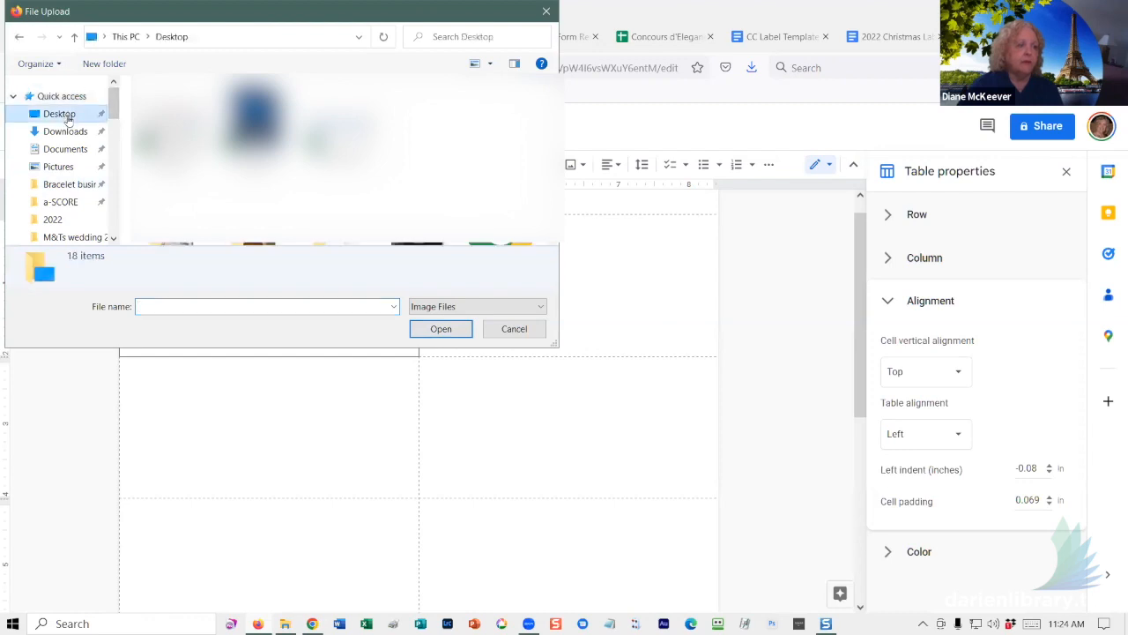
double_click(297, 214)
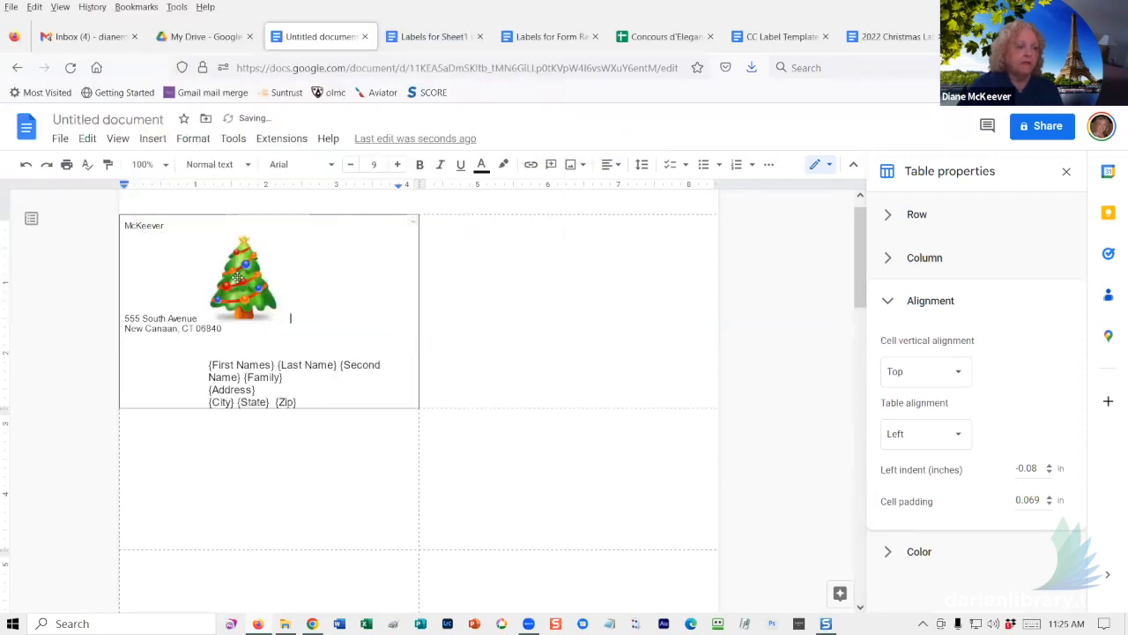
- Set the tree to wrap text, move it to the label's top right and shrink it to a small icon
click(255, 287)
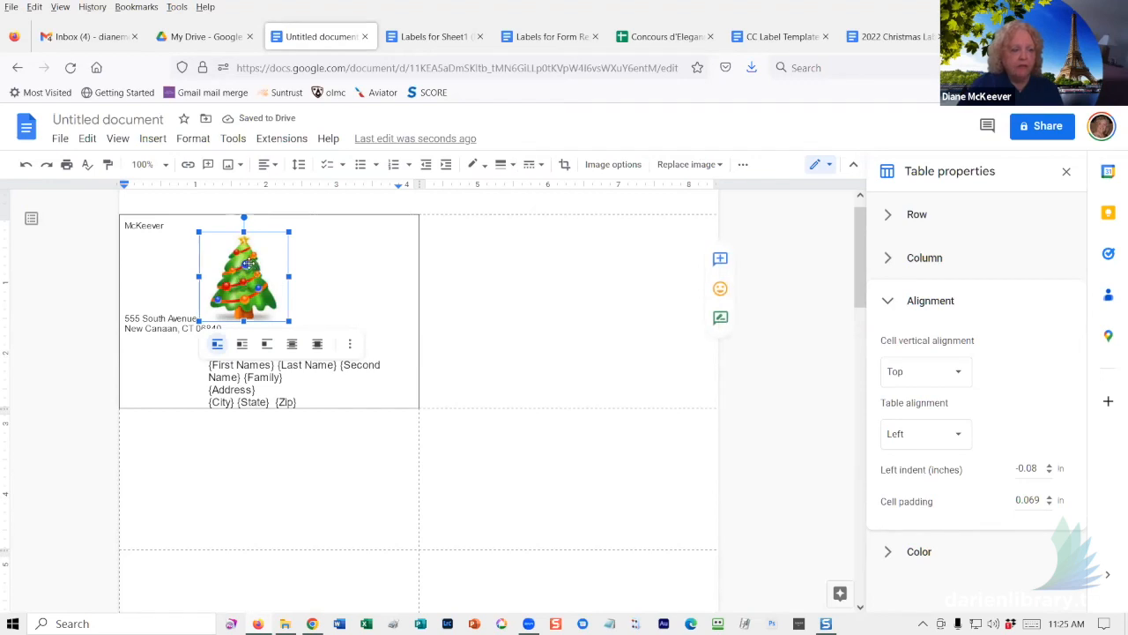
click(242, 351)
drag(248, 280, 396, 268)
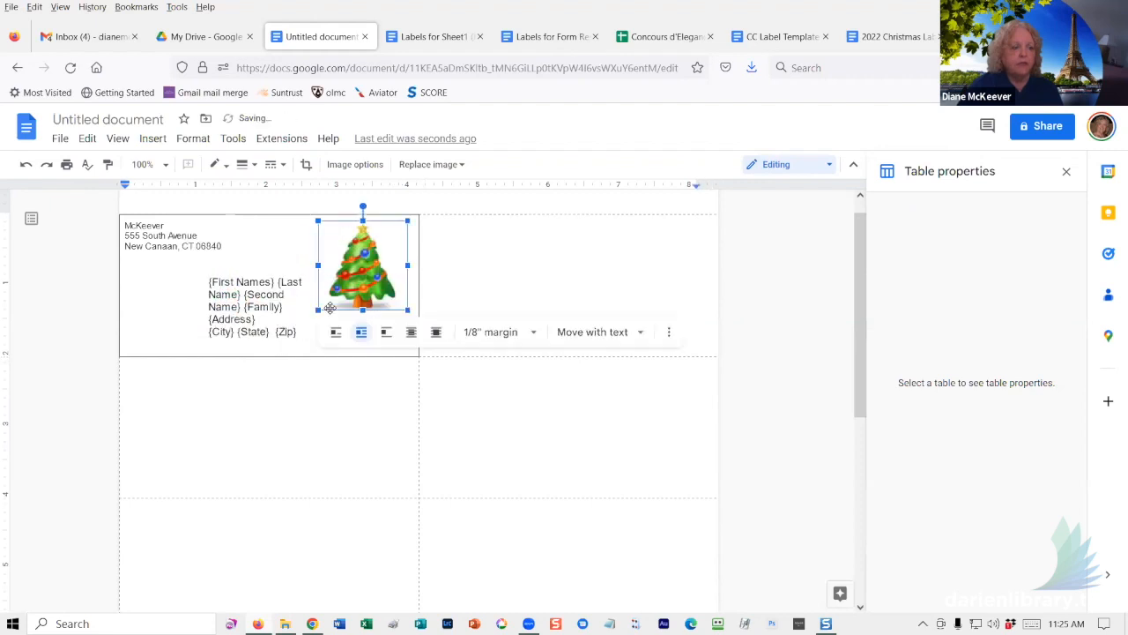
drag(318, 309, 372, 231)
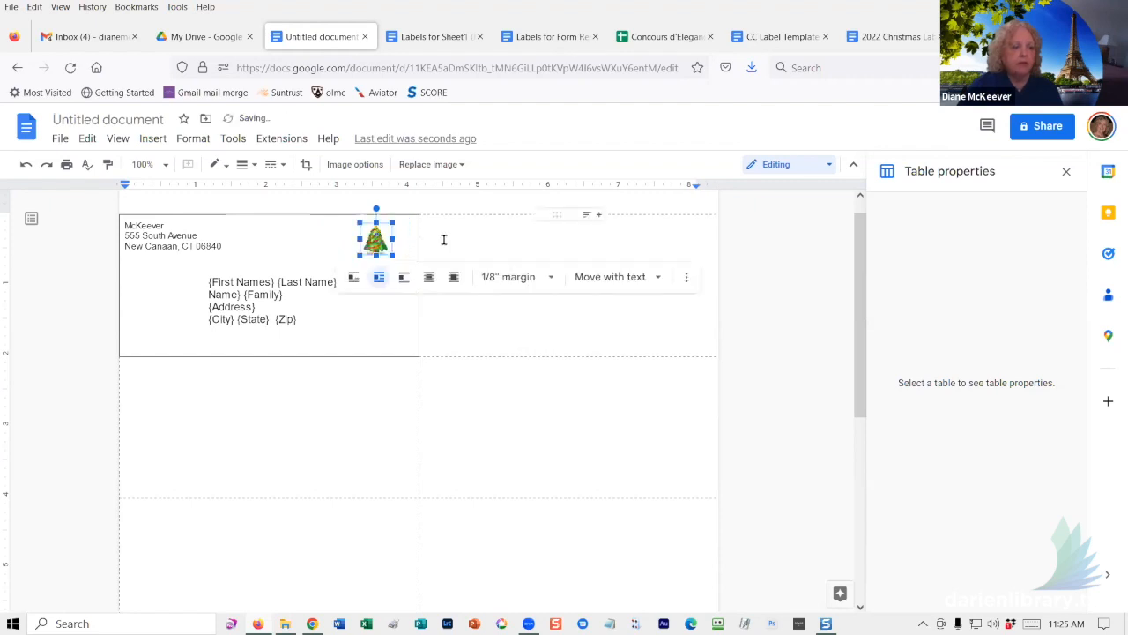
click(444, 236)
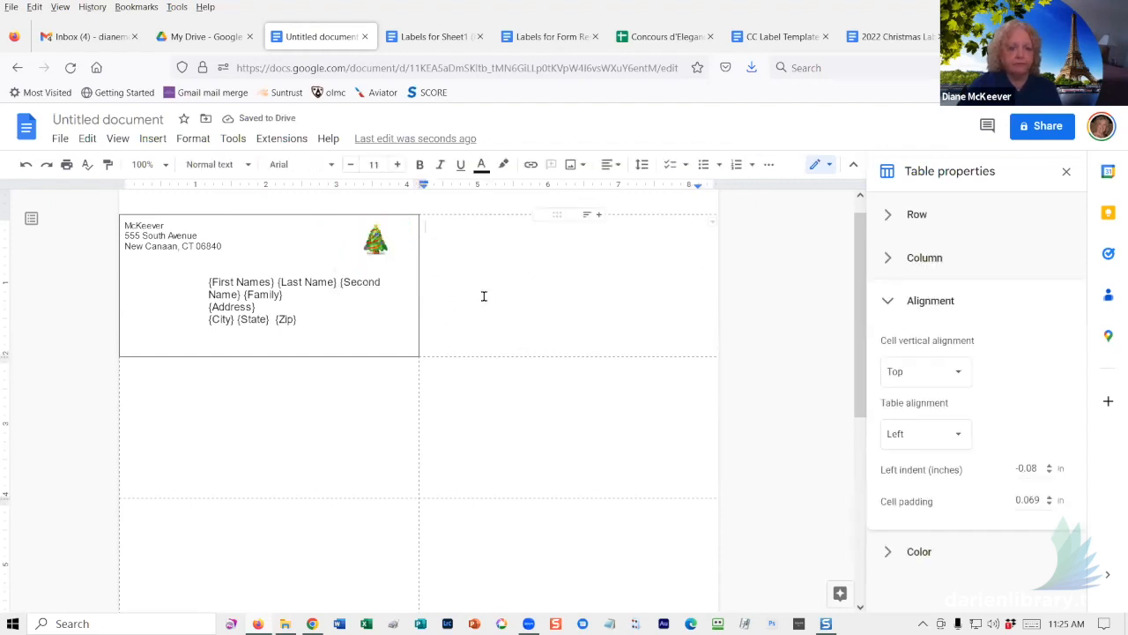
- Close Table properties and run Foxy Labels' Create labels from the Names for class sheet
click(1065, 171)
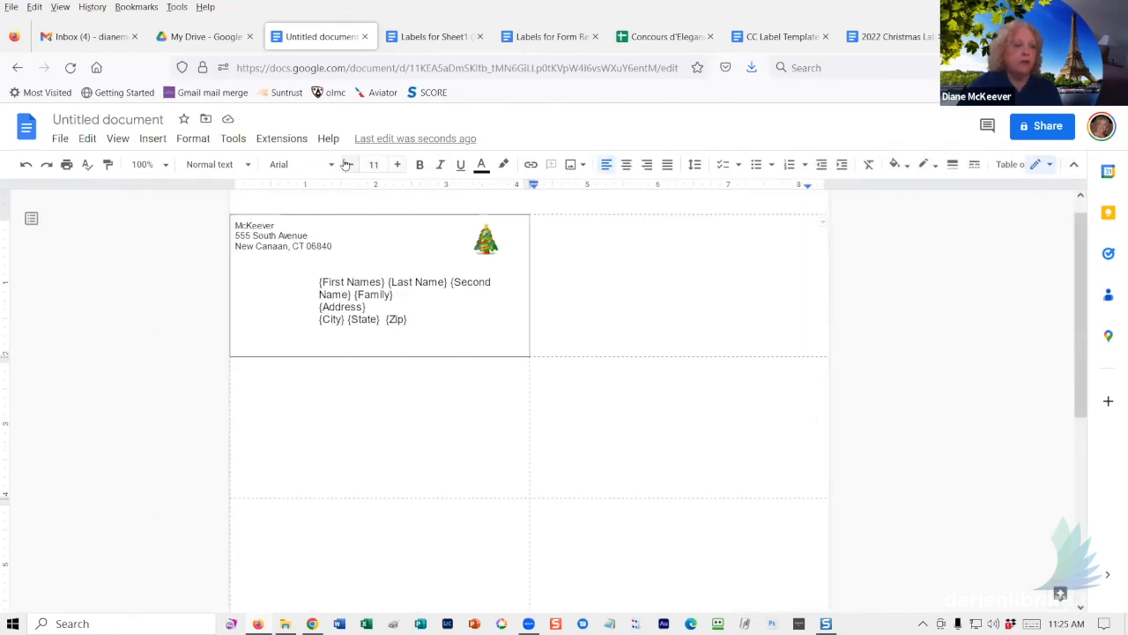
click(284, 140)
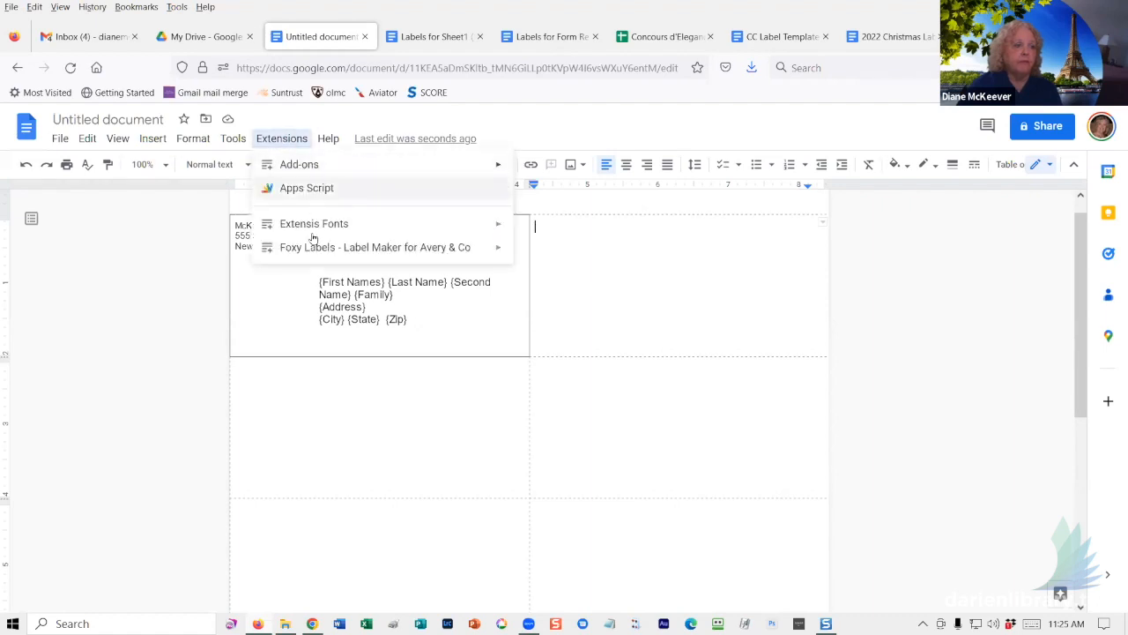
mouse_move(311, 253)
click(543, 254)
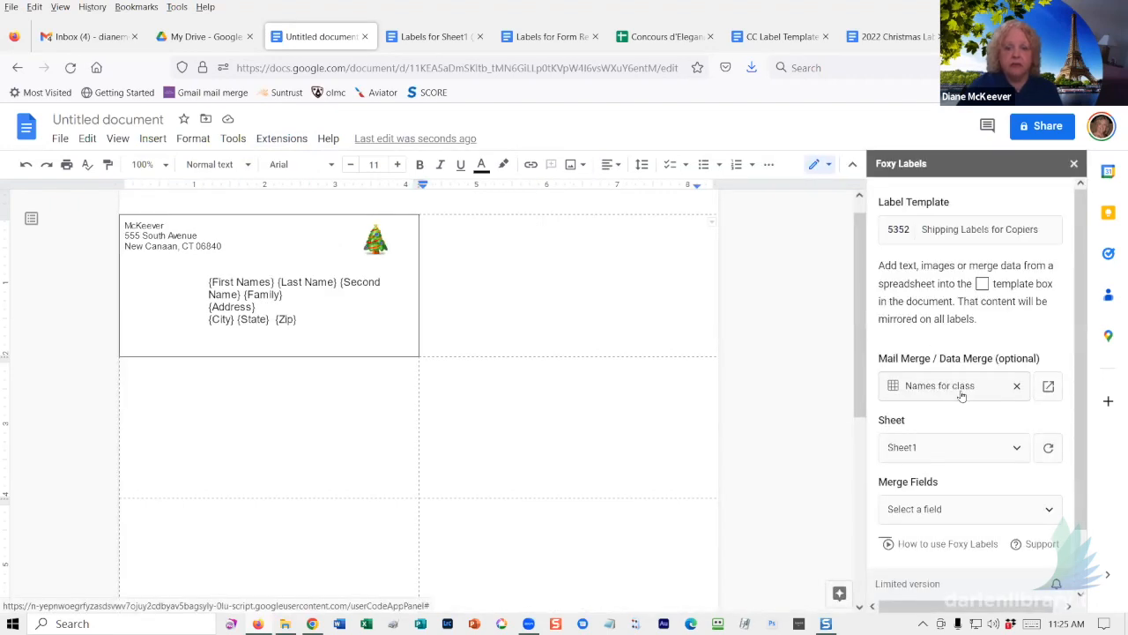
scroll(968, 405, down, 1)
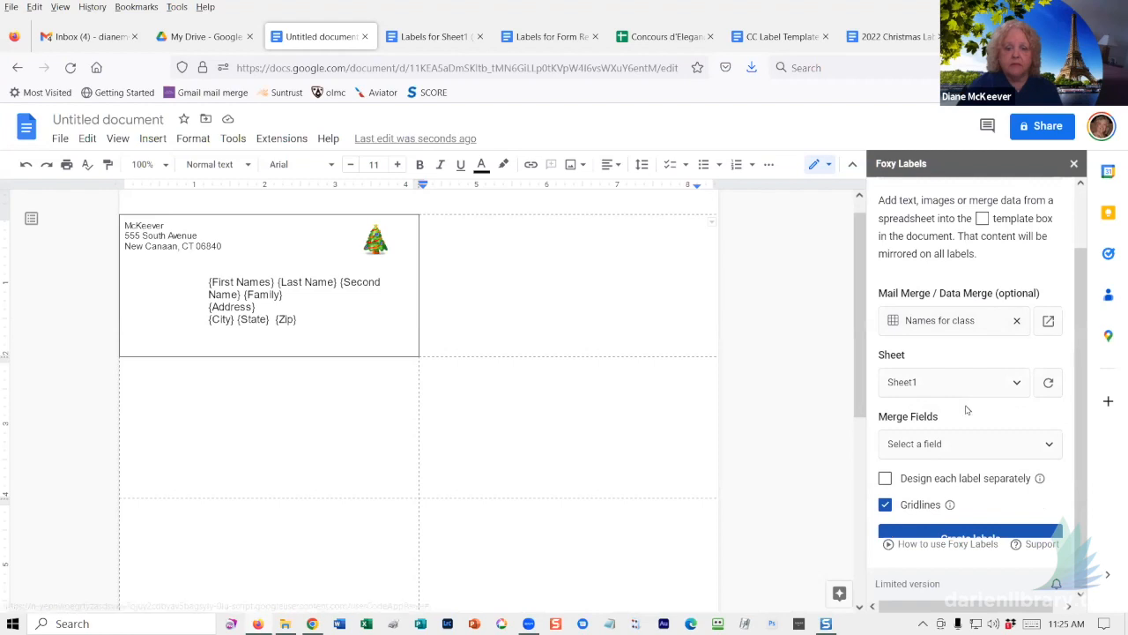
click(962, 532)
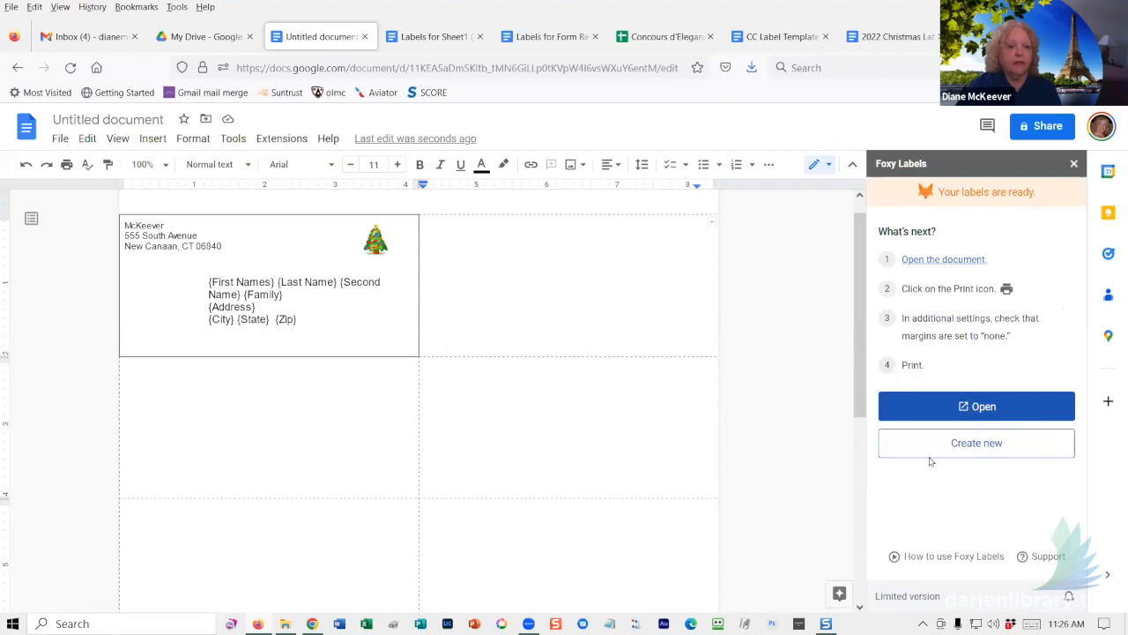
click(947, 408)
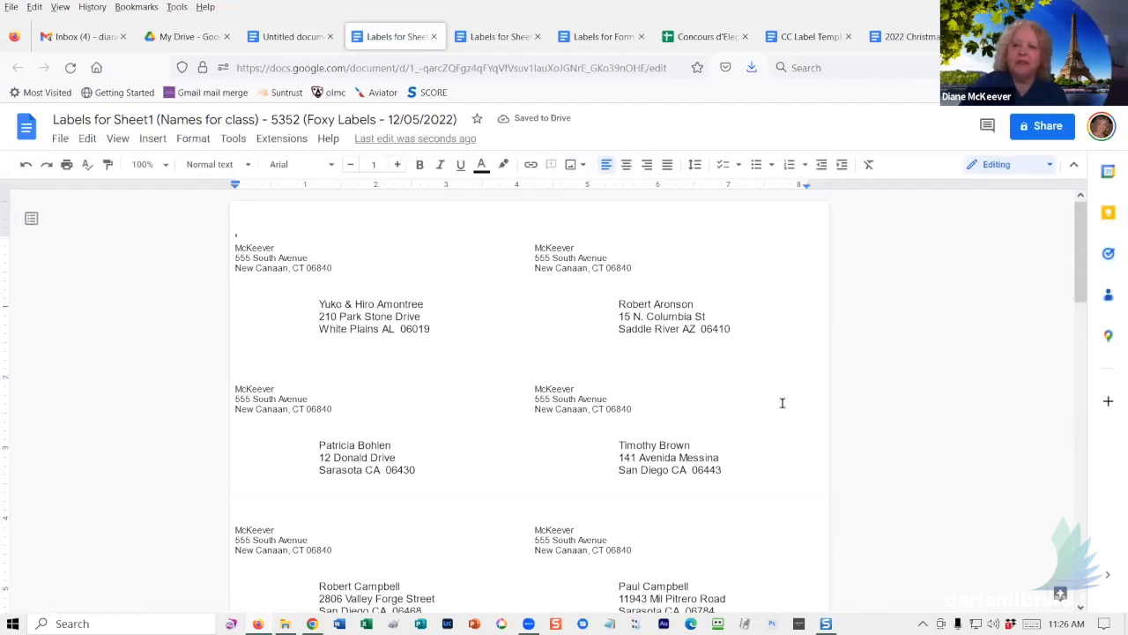
click(433, 37)
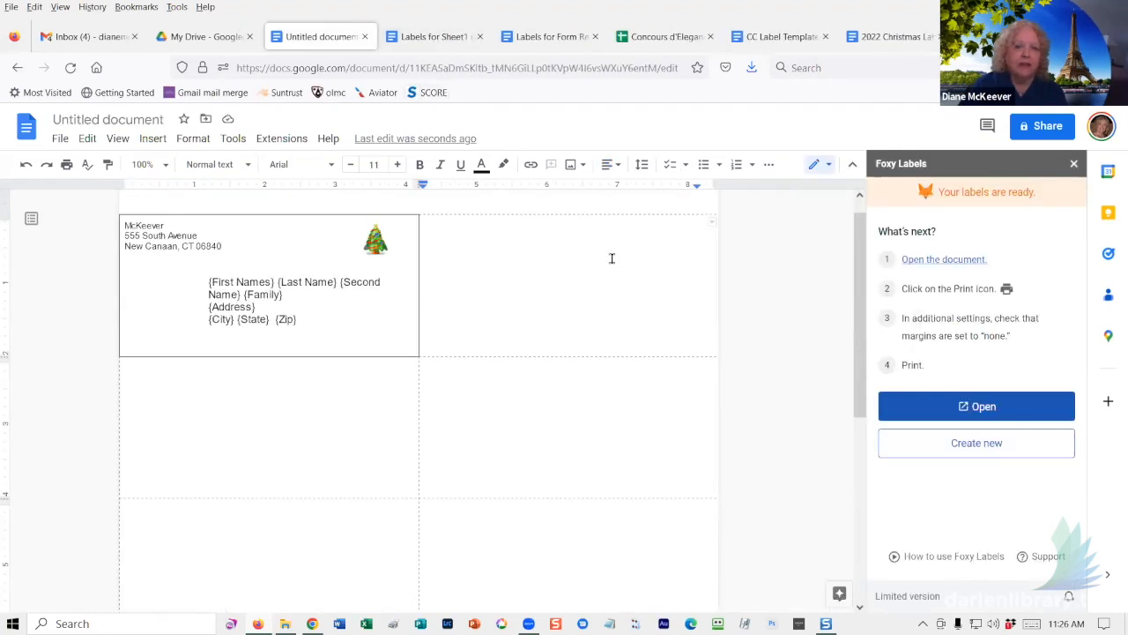
double_click(772, 275)
click(280, 290)
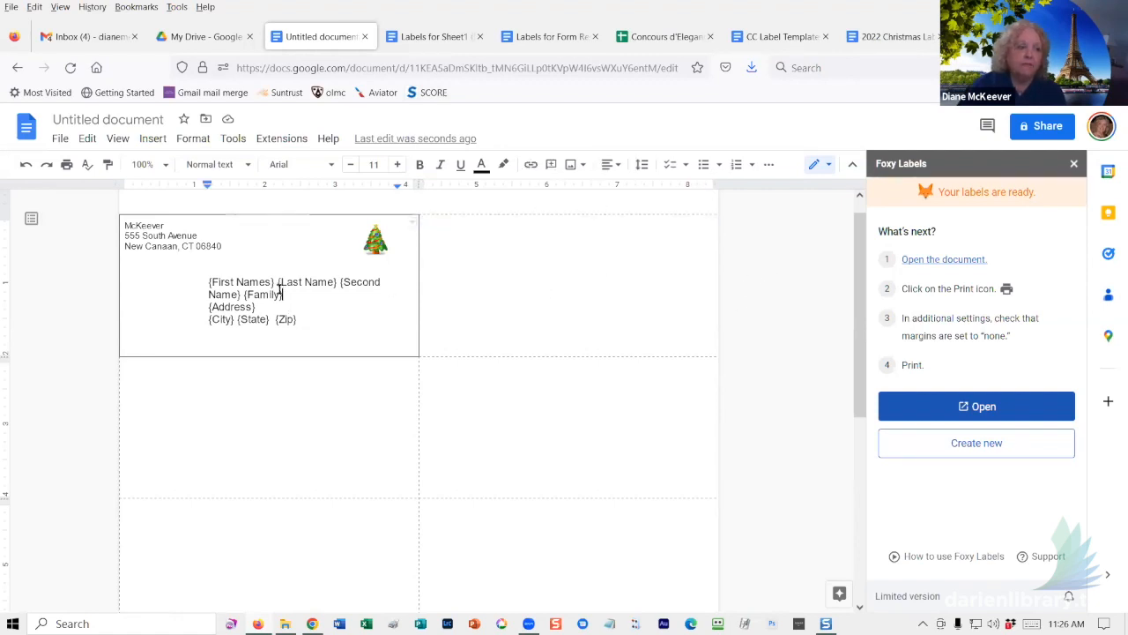